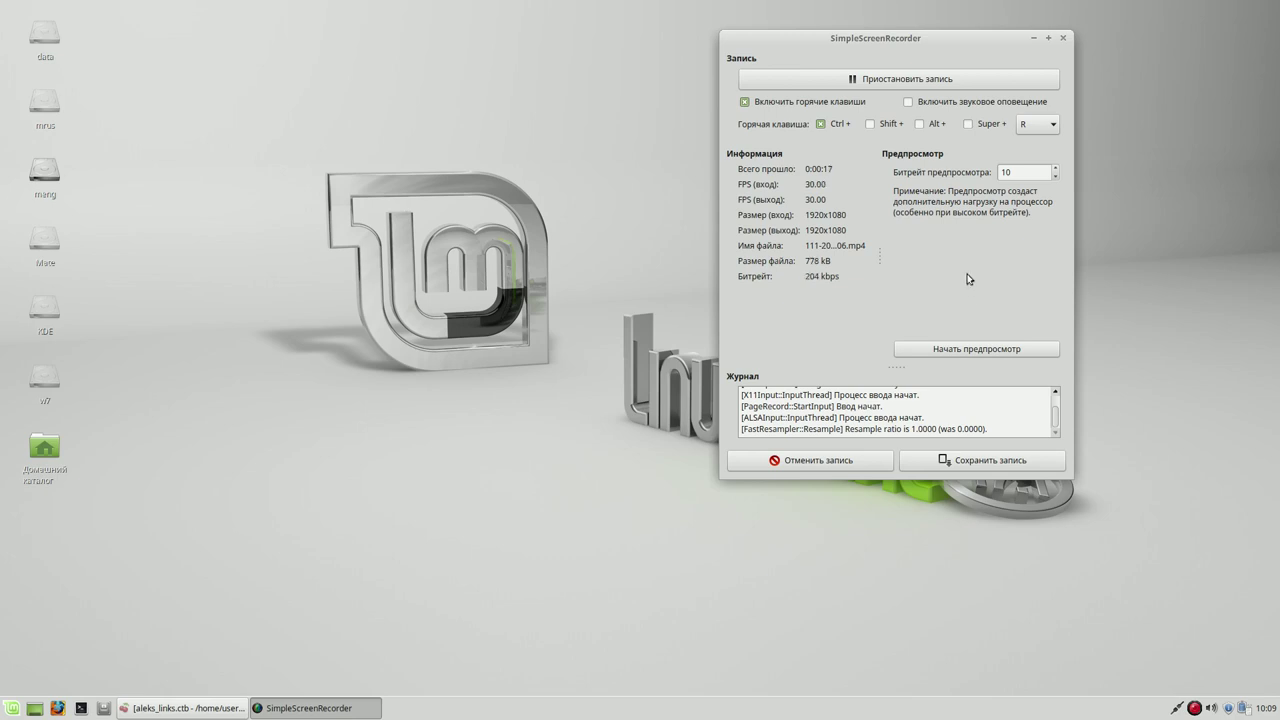
Step: Minimize the running SimpleScreenRecorder window and bring up the CherryTree note with the simplescreenrecorder installation commands
{"action": "left_click_drag", "start_coordinate": [967, 42], "coordinate": [1029, 52]}
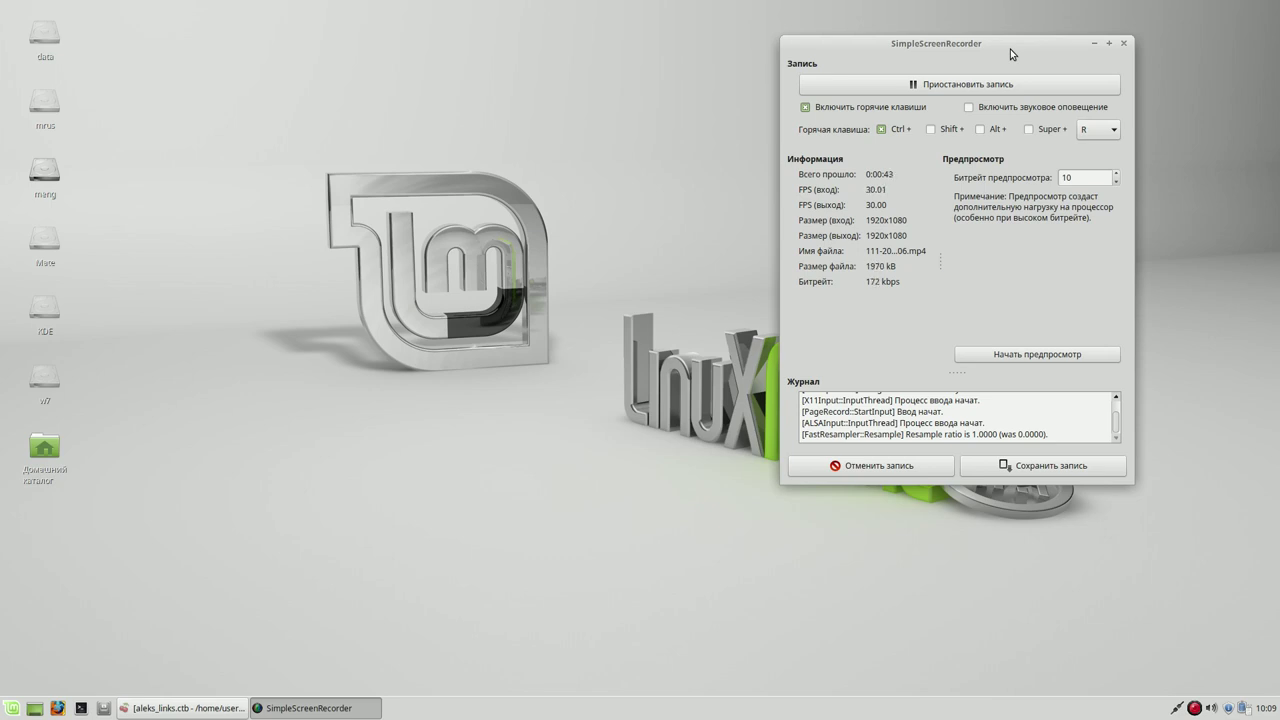
{"action": "left_click", "coordinate": [1096, 44]}
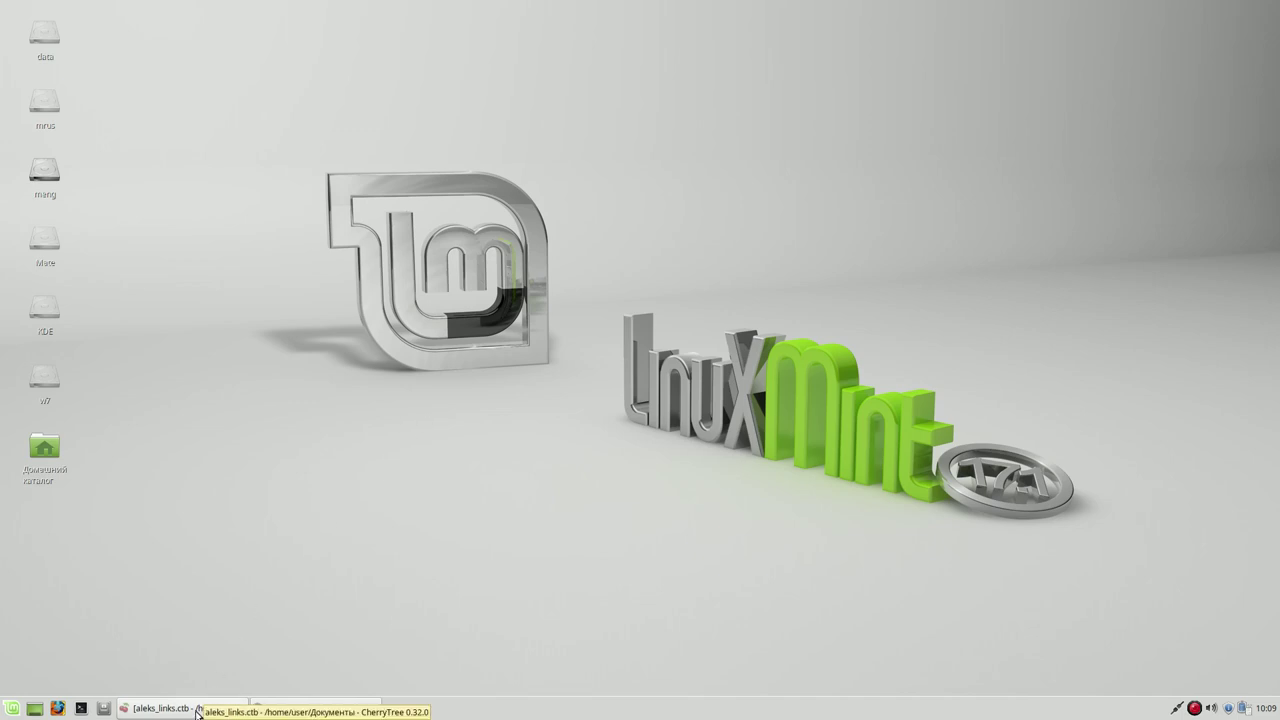
{"action": "left_click", "coordinate": [12, 708]}
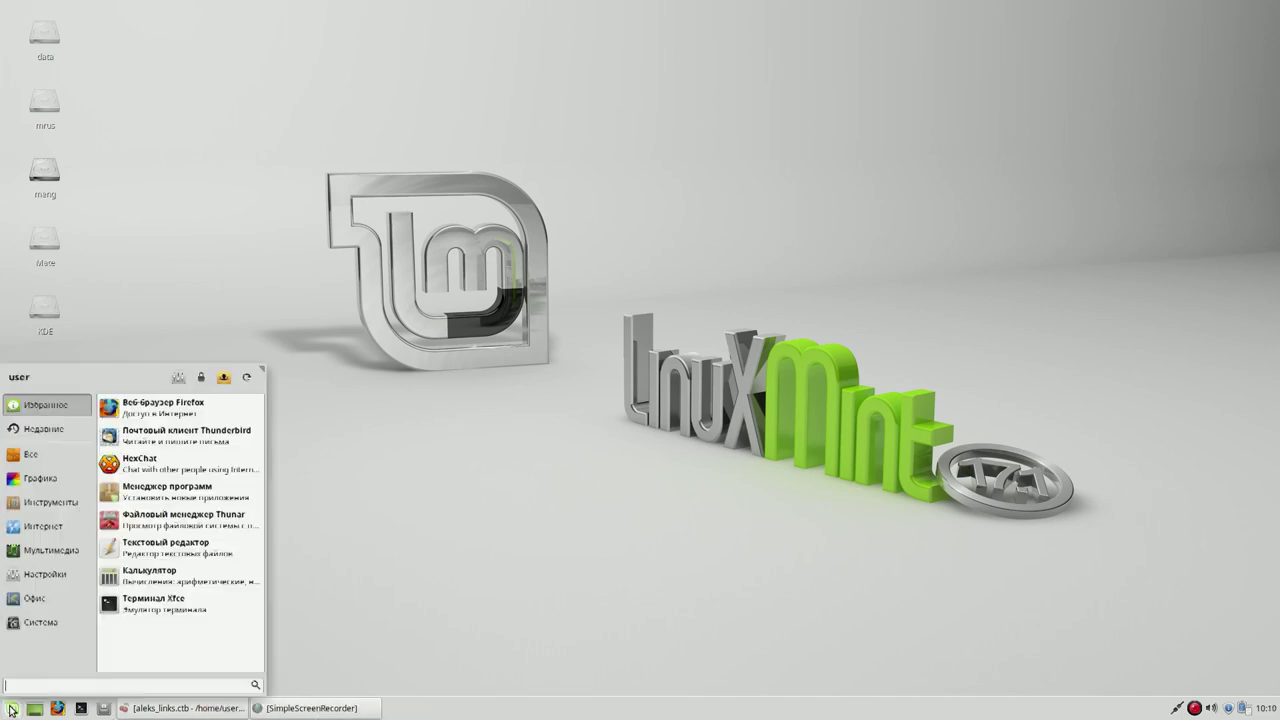
{"action": "left_click", "coordinate": [470, 478]}
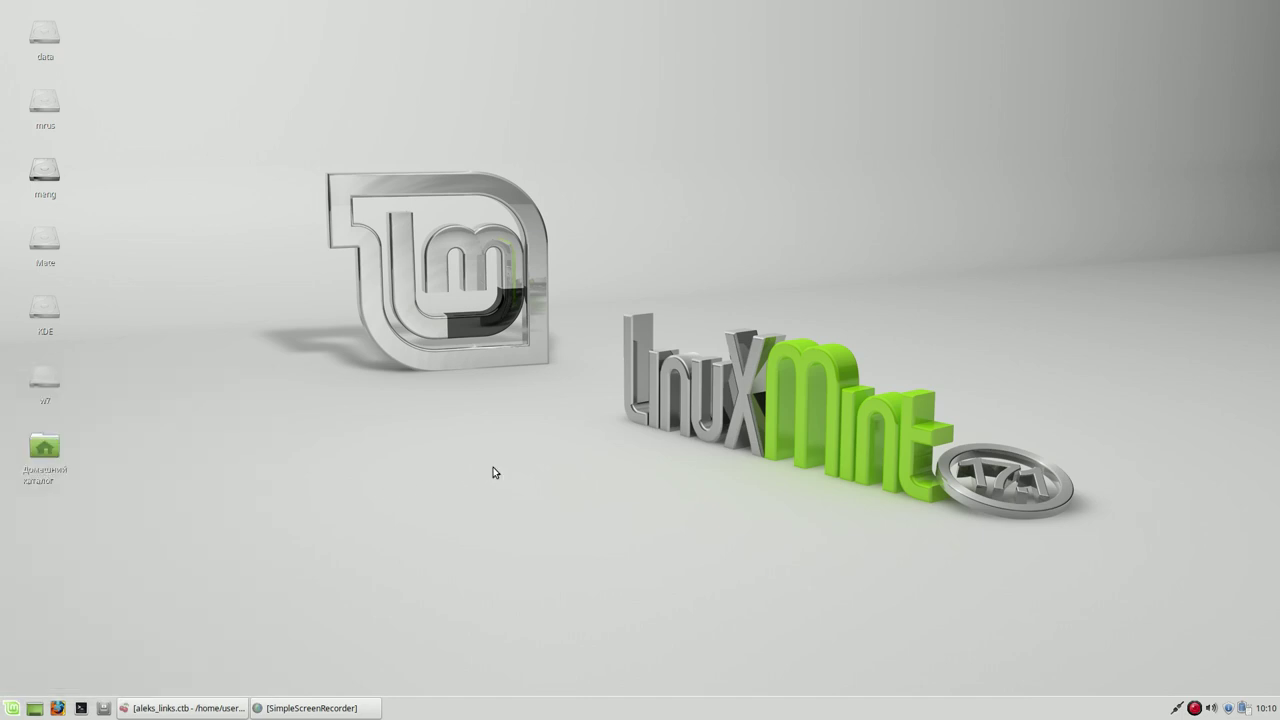
{"action": "left_click", "coordinate": [212, 706]}
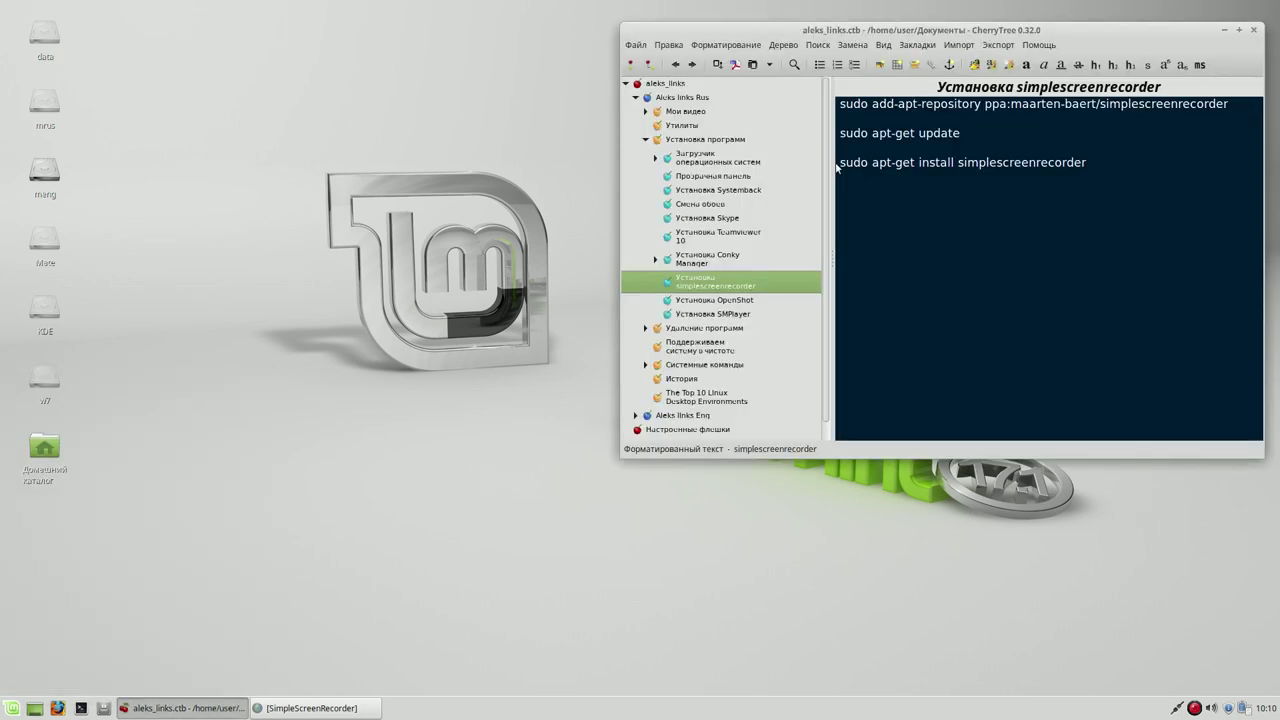
{"action": "left_click_drag", "start_coordinate": [1090, 47], "coordinate": [949, 46]}
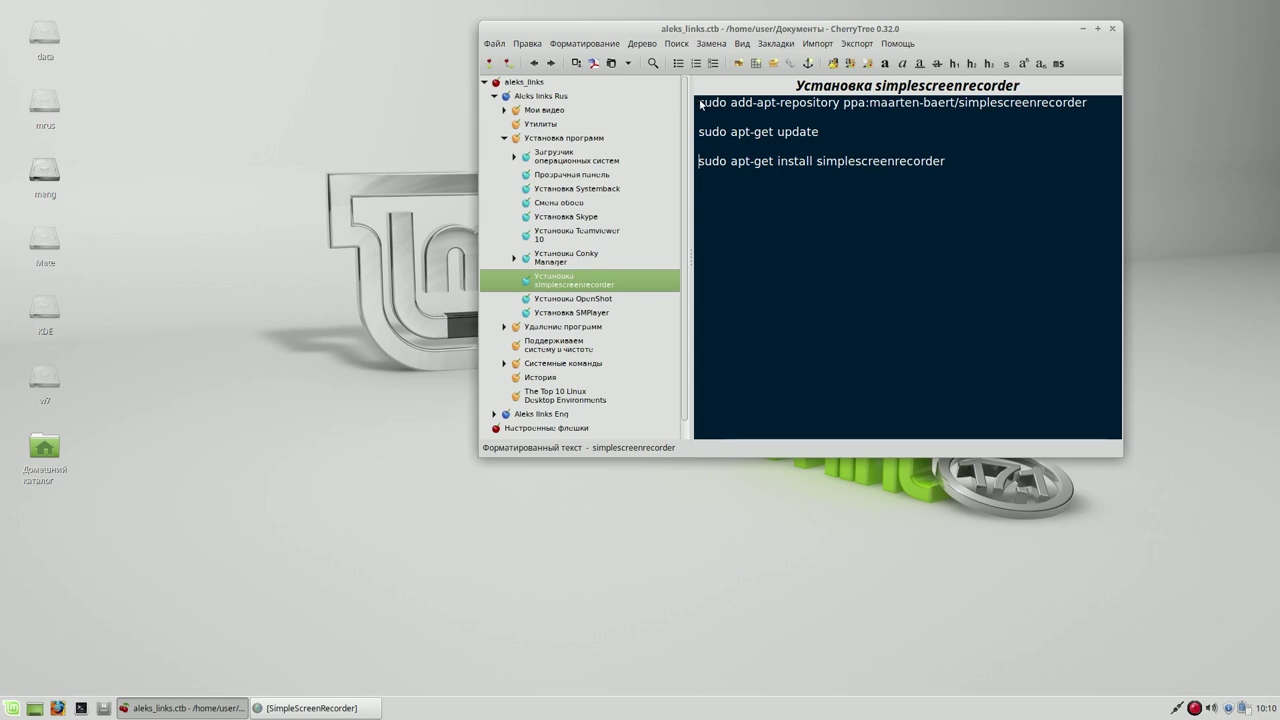
Step: Apply the h2 heading format to all three installation commands in the note
{"action": "left_click_drag", "start_coordinate": [701, 104], "coordinate": [737, 187]}
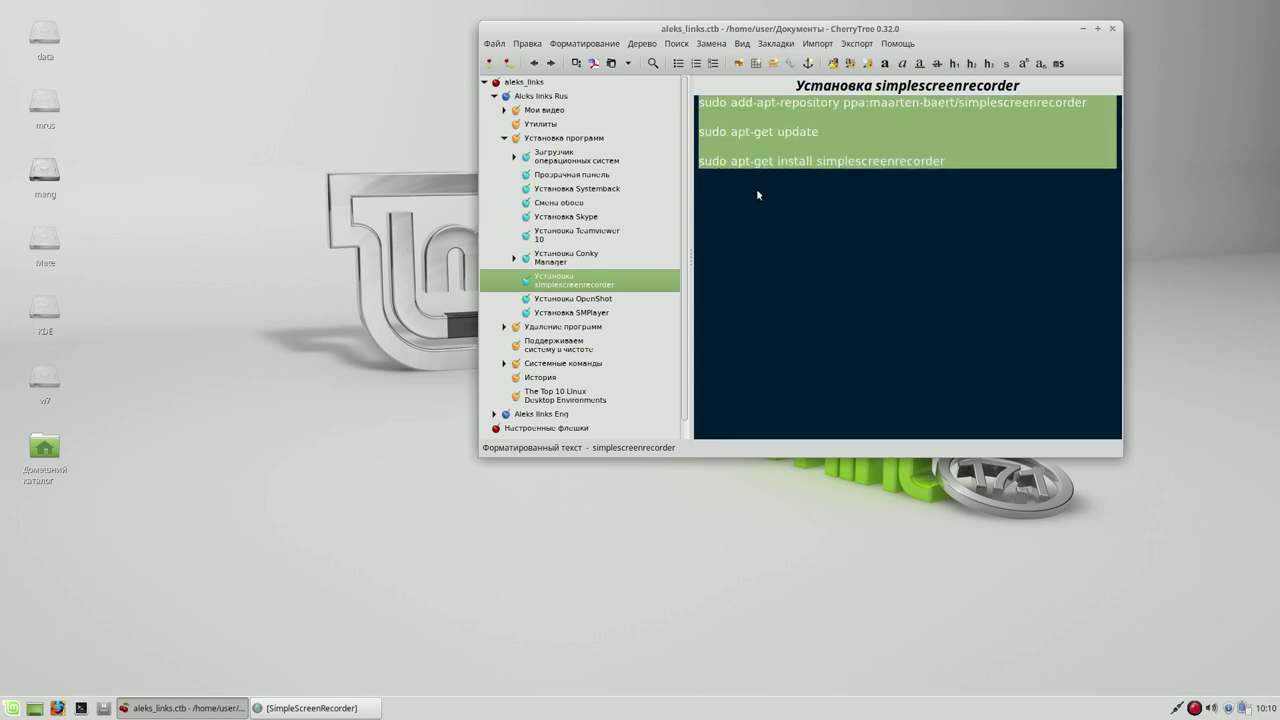
{"action": "left_click", "coordinate": [972, 64]}
{"action": "left_click", "coordinate": [923, 238]}
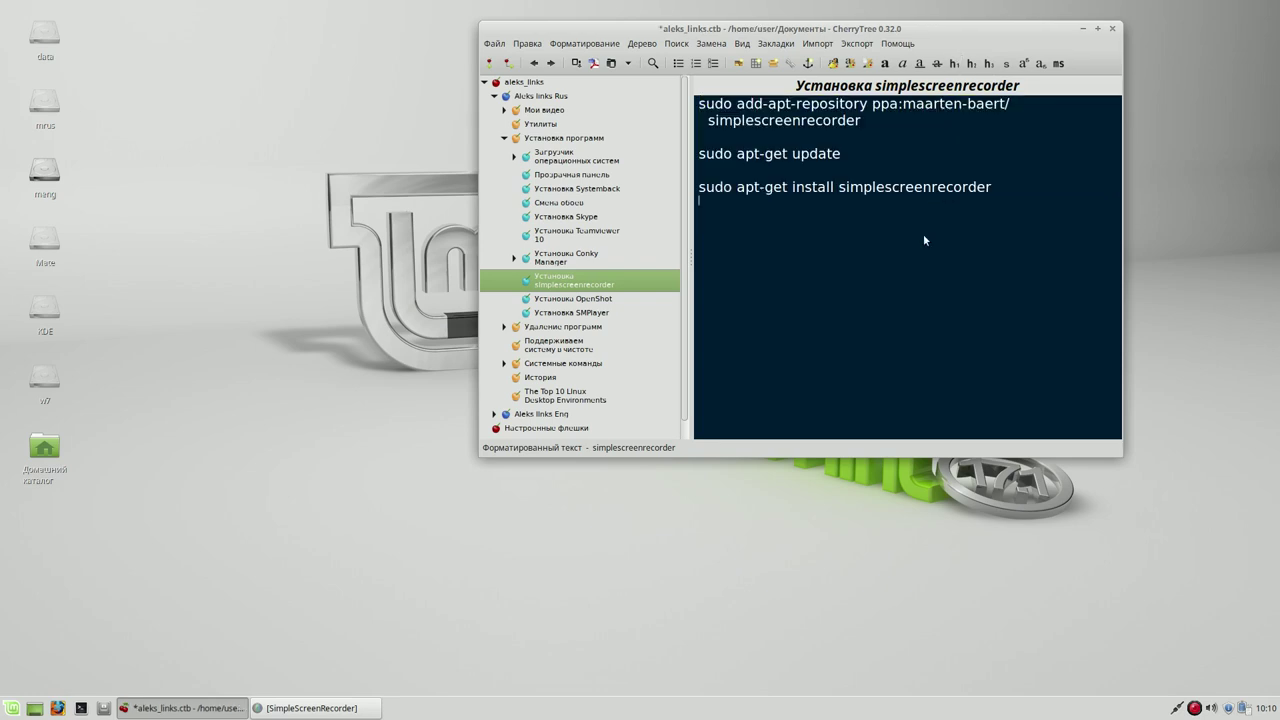
Step: Widen the CherryTree window so the repository command fits on one line, and save the notes document
{"action": "left_click", "coordinate": [1135, 458]}
{"action": "left_click_drag", "start_coordinate": [1124, 457], "coordinate": [1168, 437]}
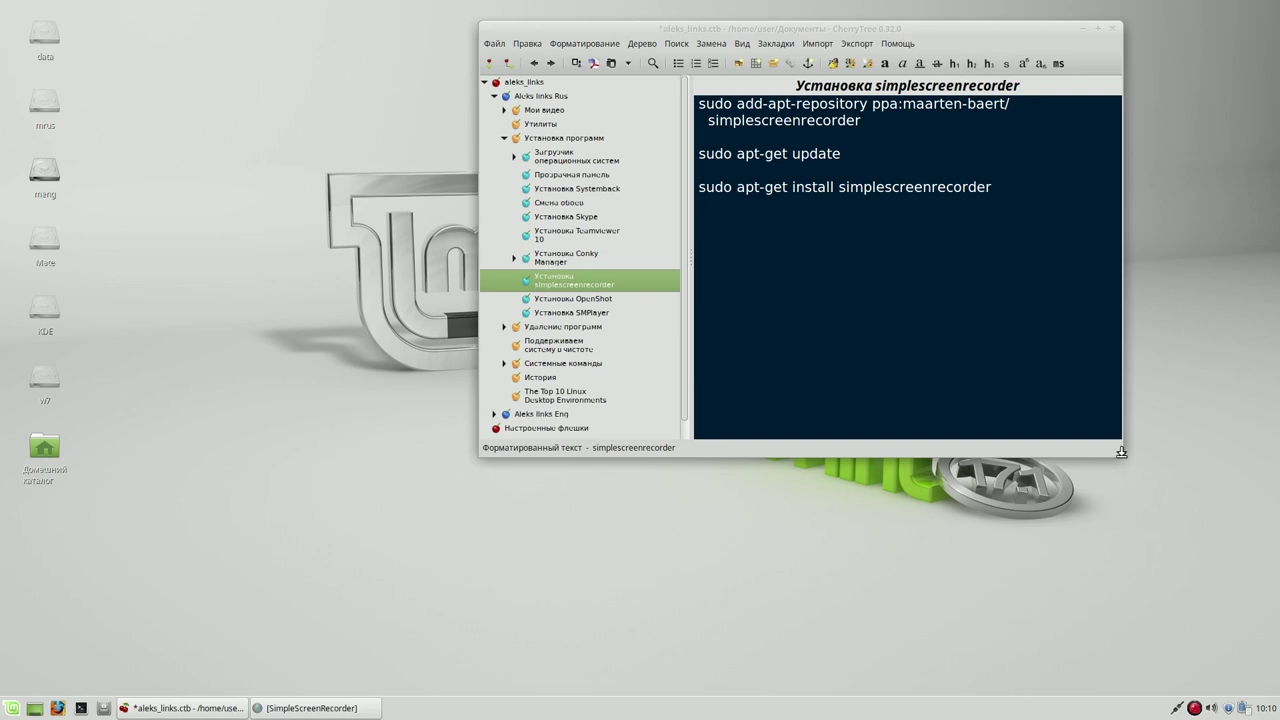
{"action": "left_click_drag", "start_coordinate": [1121, 452], "coordinate": [1206, 452]}
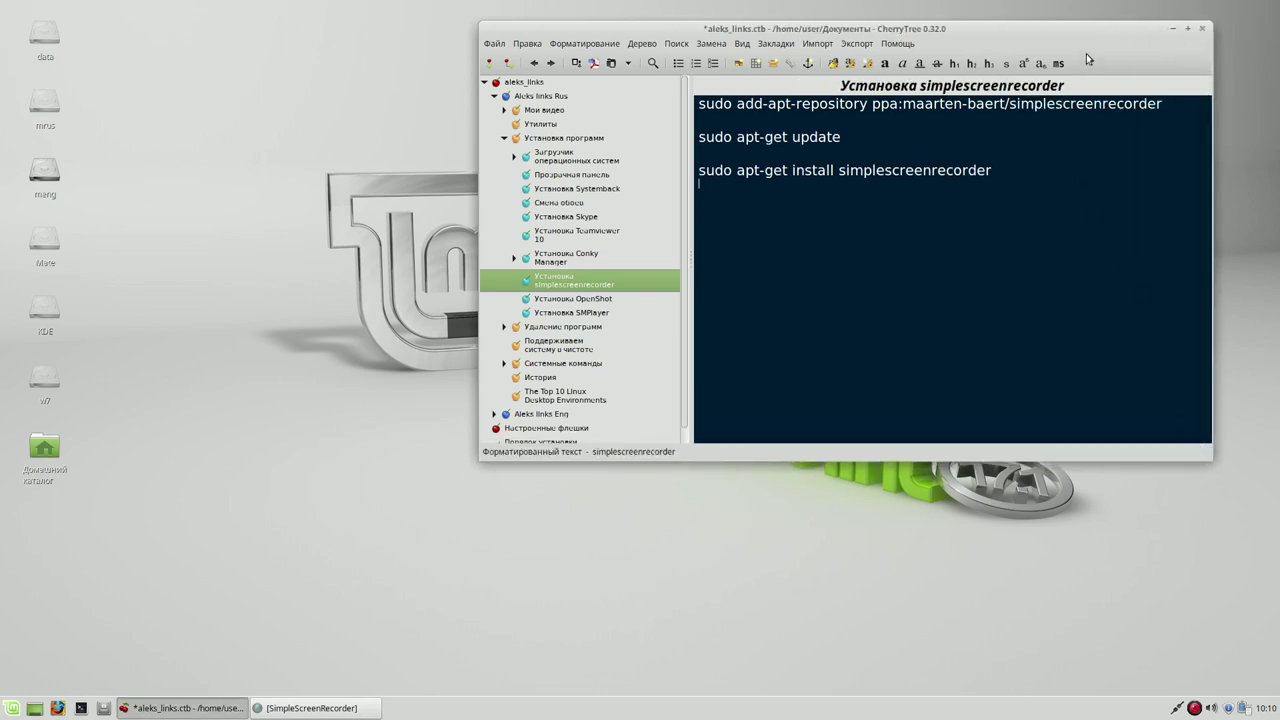
{"action": "left_click", "coordinate": [575, 64]}
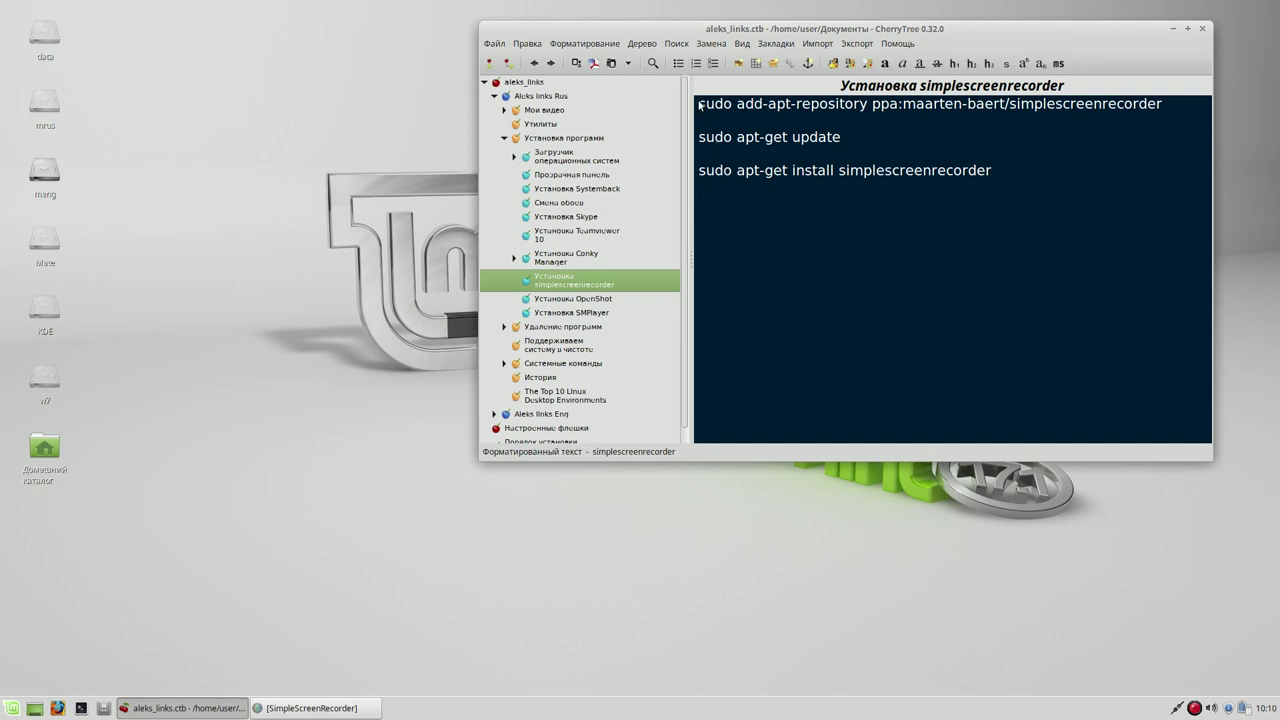
Step: Highlight the package name simplescreenrecorder in the apt-get install command to point it out, and clear the selection
{"action": "left_click", "coordinate": [917, 187]}
{"action": "left_click_drag", "start_coordinate": [839, 171], "coordinate": [993, 180]}
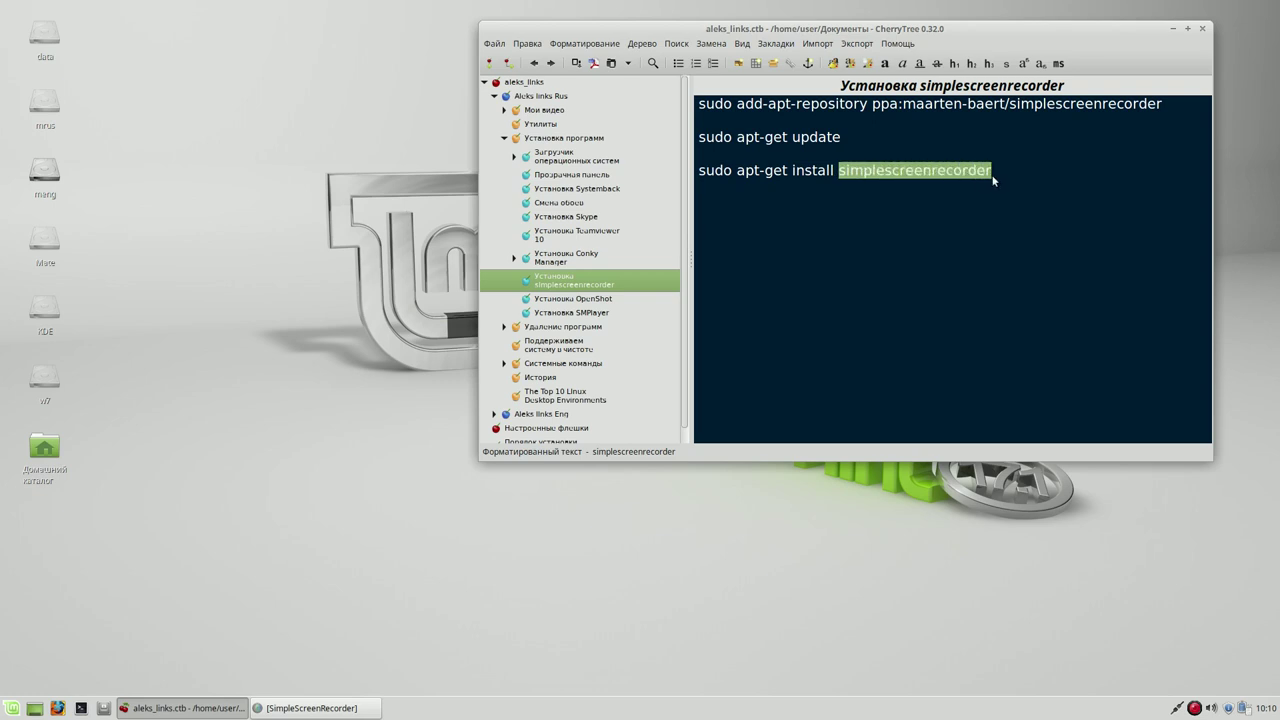
{"action": "left_click", "coordinate": [929, 249]}
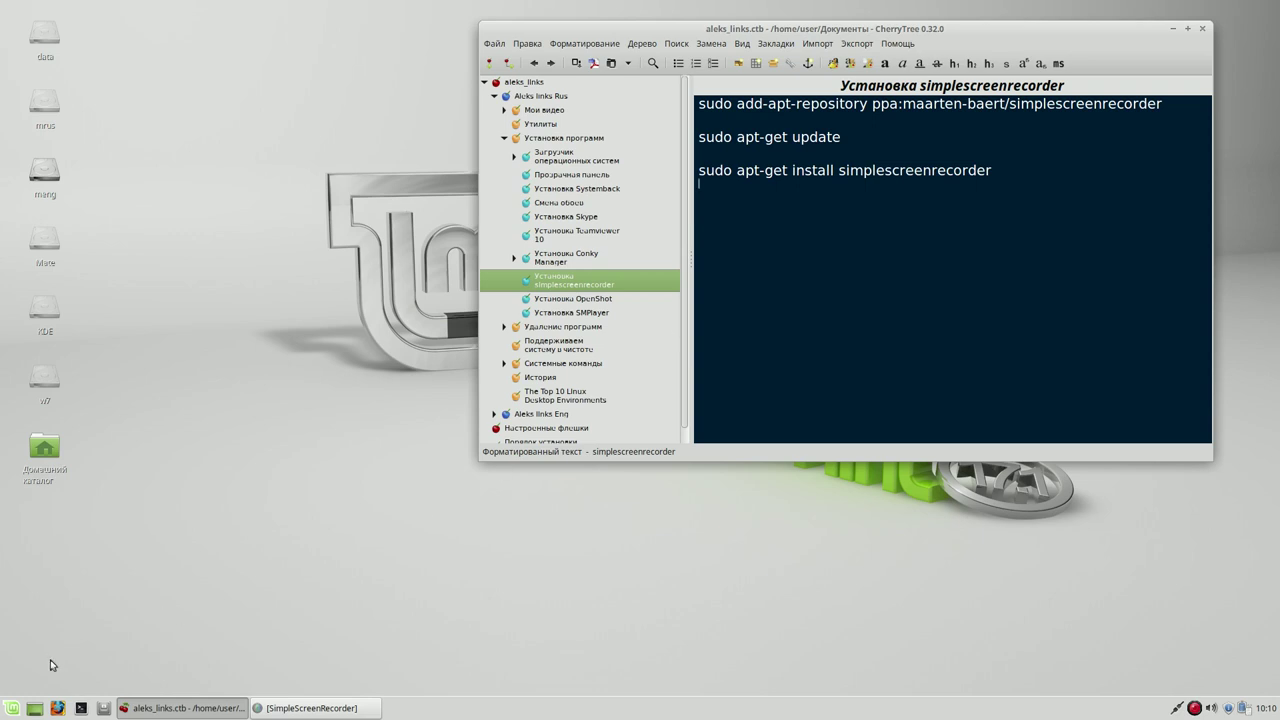
Step: Launch a second instance of SimpleScreenRecorder from the multimedia applications and minimize the CherryTree notes
{"action": "left_click", "coordinate": [13, 709]}
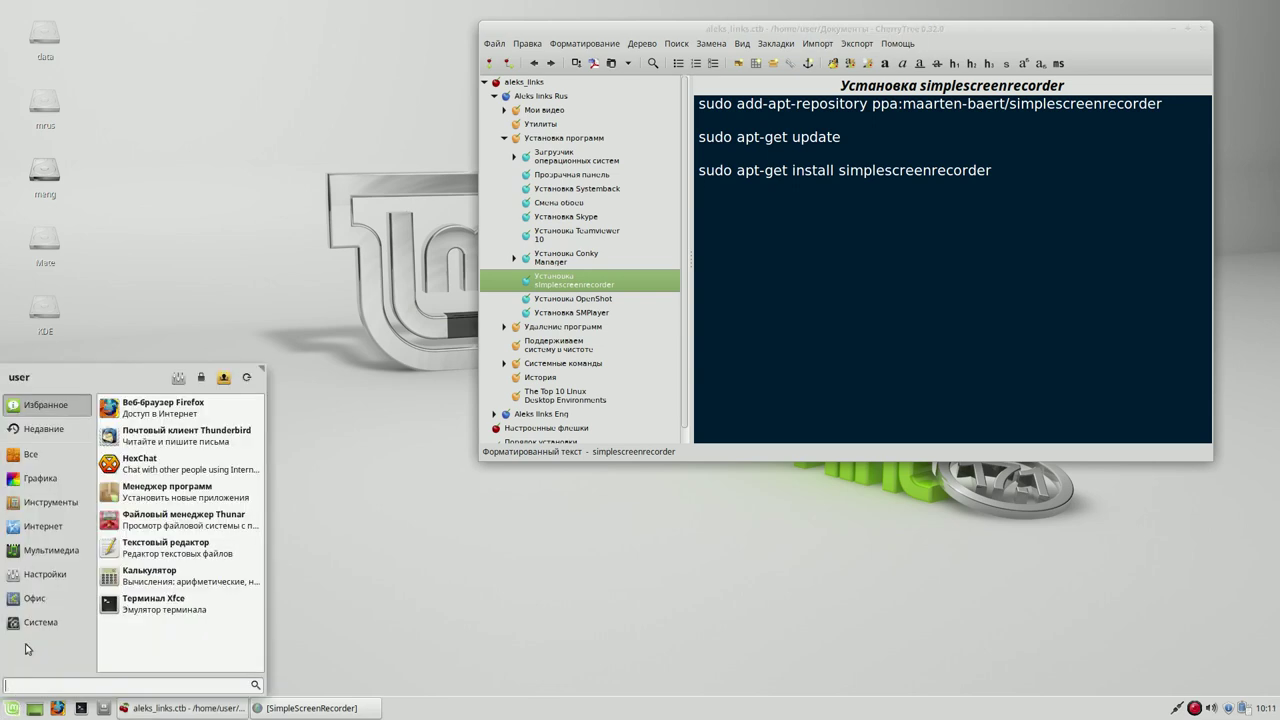
{"action": "mouse_move", "coordinate": [43, 558]}
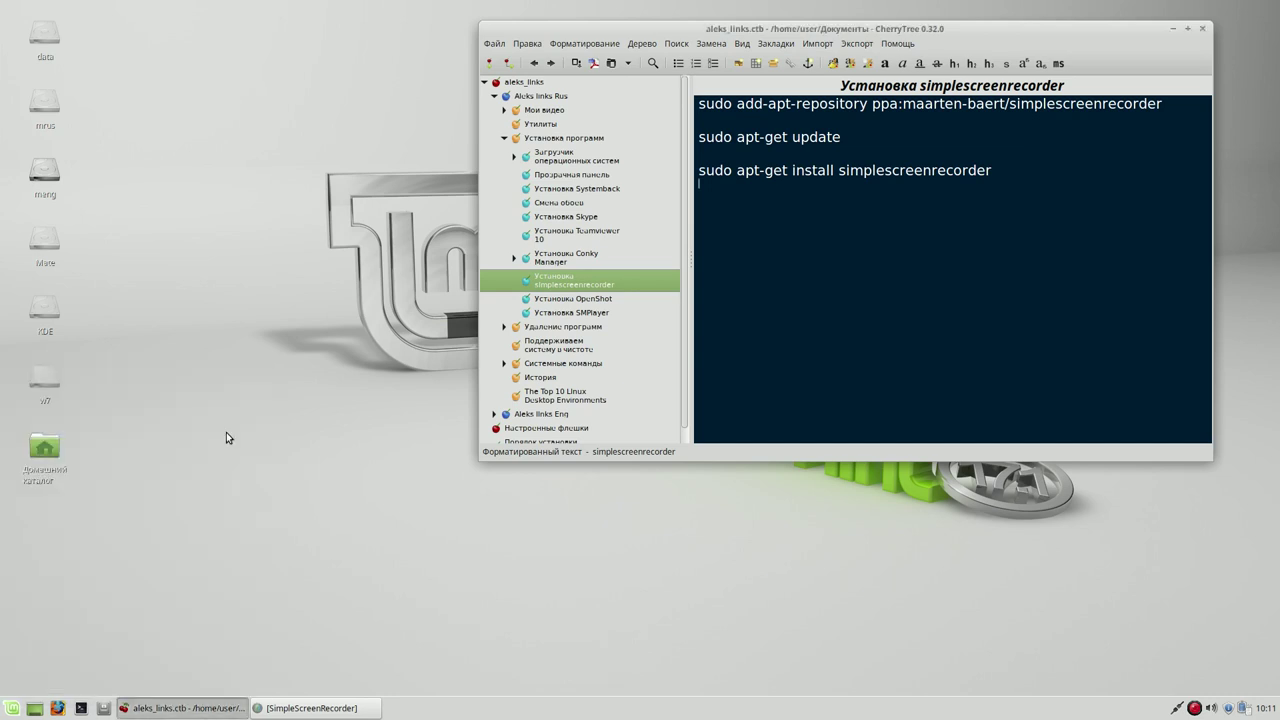
{"action": "left_click", "coordinate": [1171, 28]}
{"action": "left_click_drag", "start_coordinate": [712, 133], "coordinate": [536, 51]}
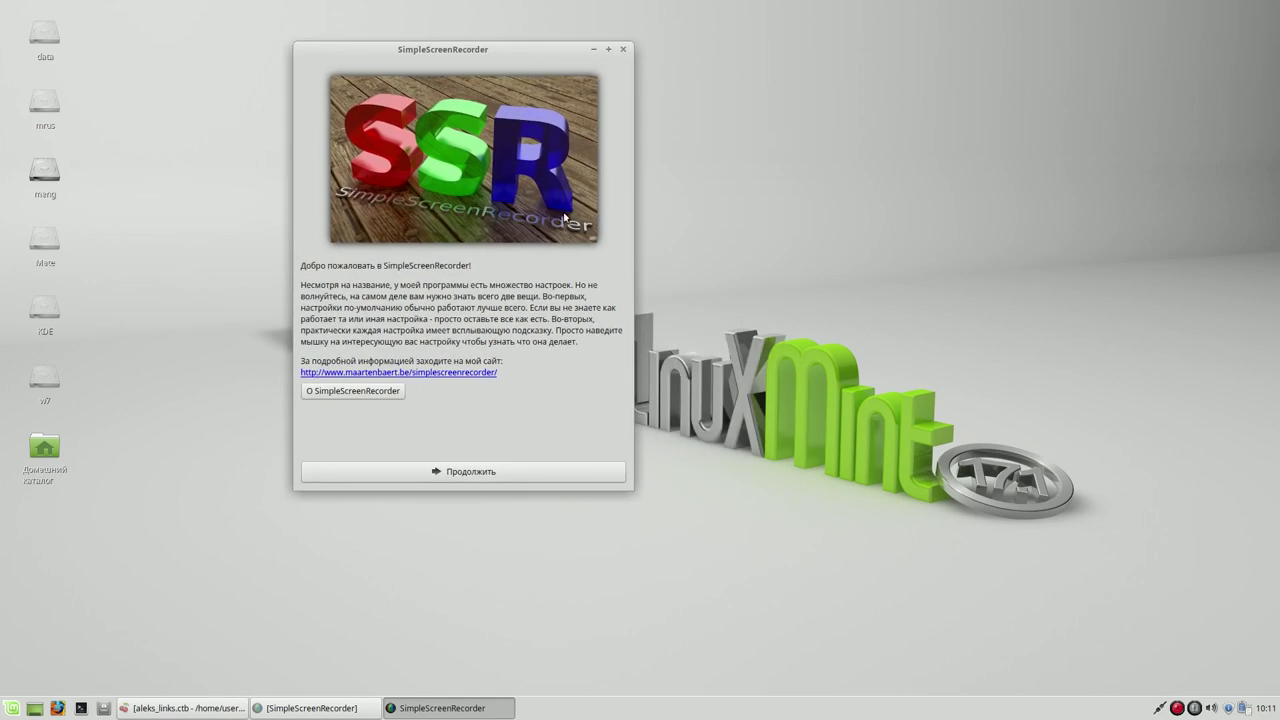
Step: Continue past the welcome page, keep ALSA as the audio server, and go on to the output settings
{"action": "left_click", "coordinate": [543, 477]}
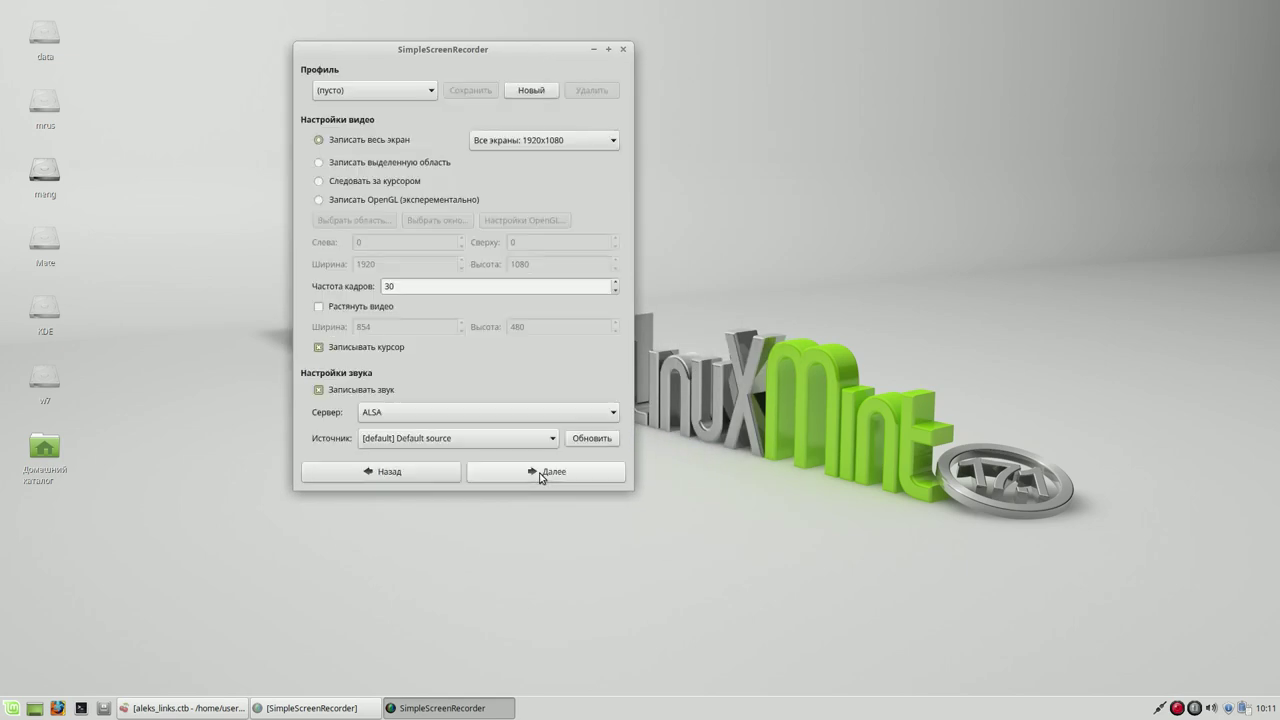
{"action": "left_click", "coordinate": [612, 413]}
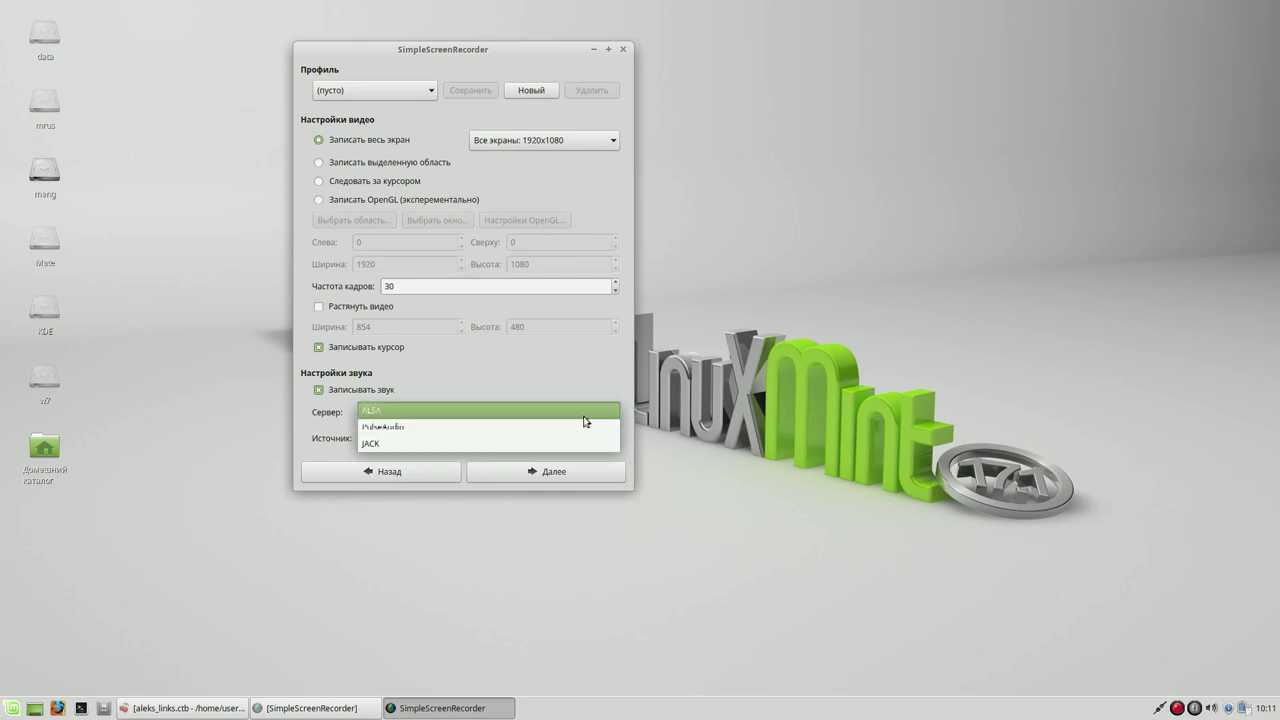
{"action": "left_click", "coordinate": [586, 410]}
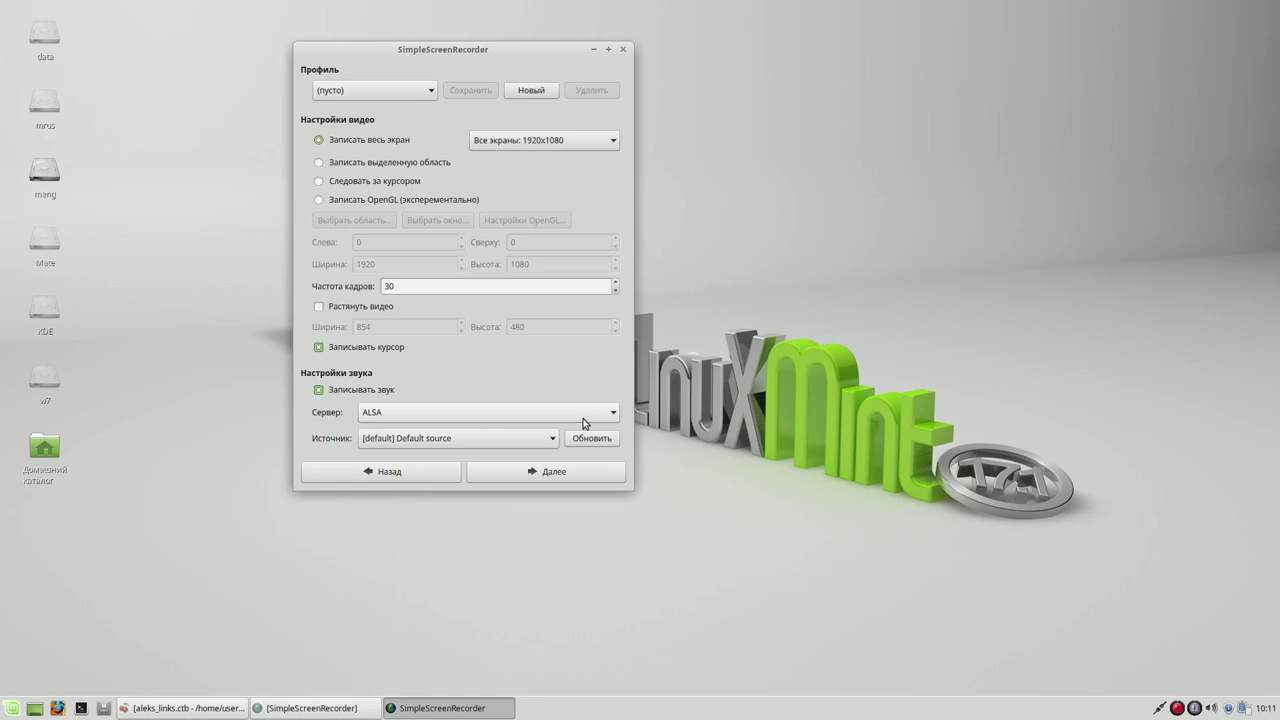
{"action": "left_click", "coordinate": [540, 472]}
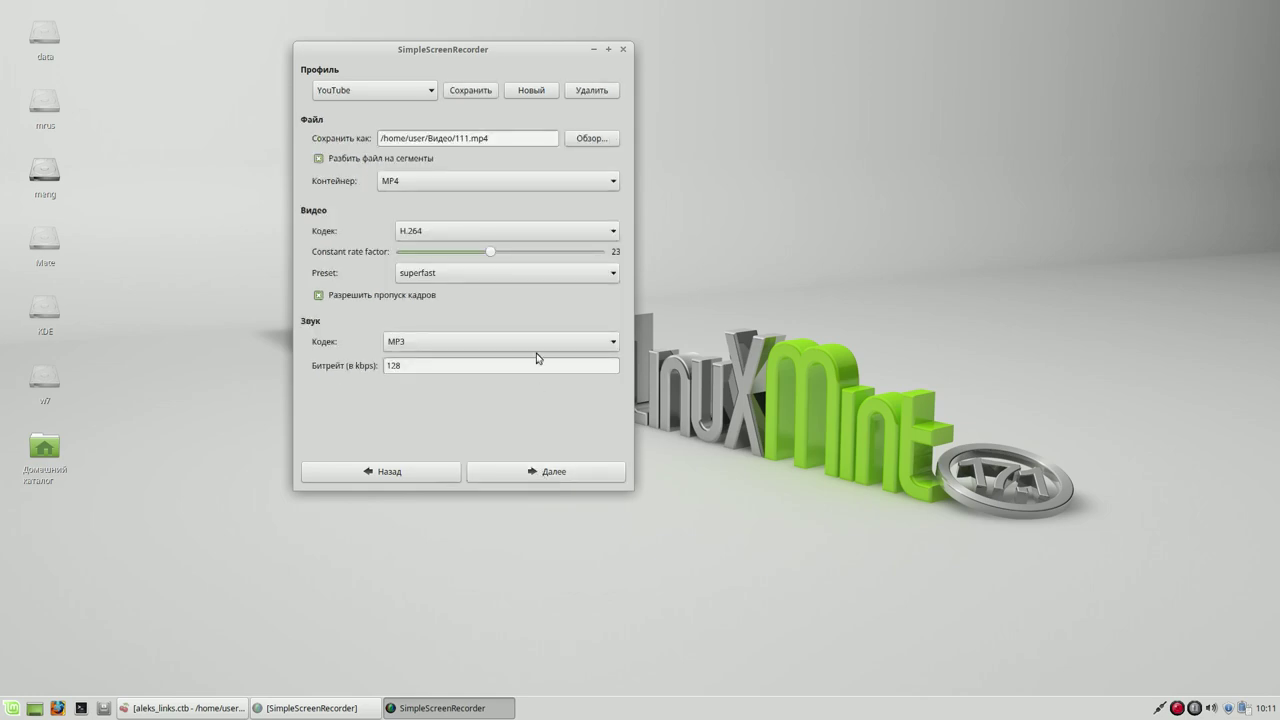
Step: Keep the YouTube output profile and confirm 111.mp4 in the Видео folder as the save file
{"action": "left_click", "coordinate": [434, 91]}
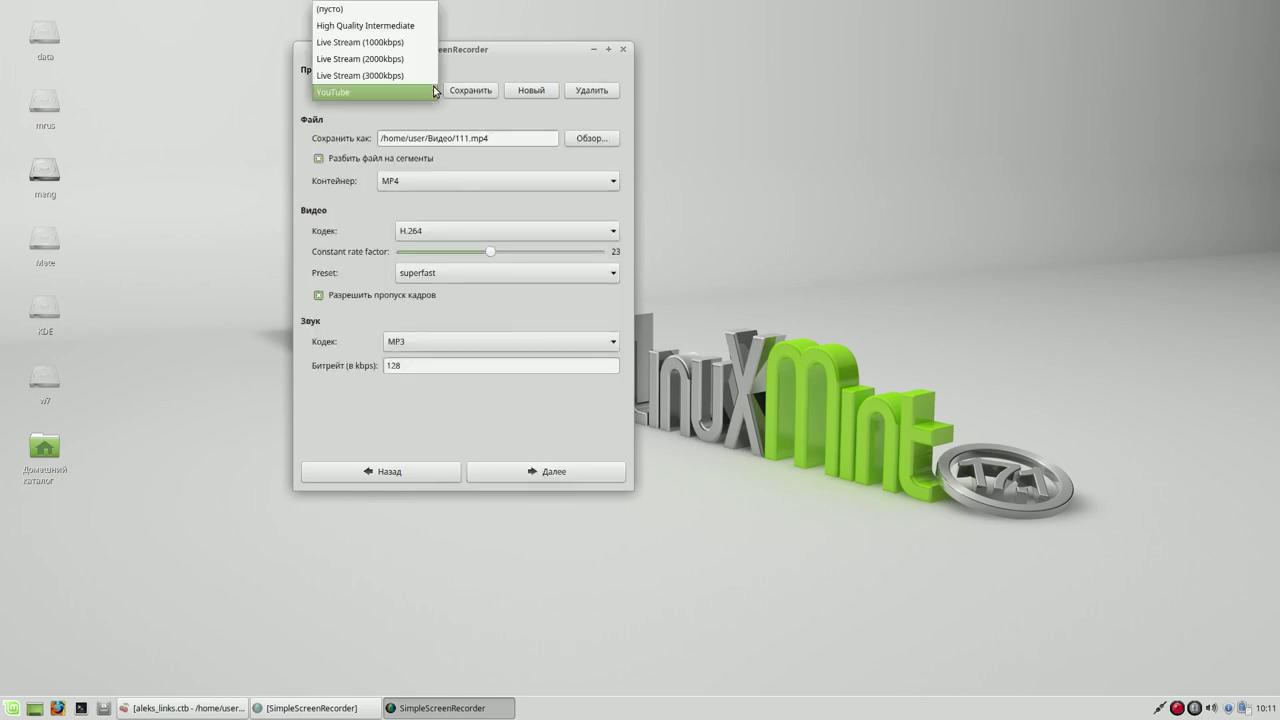
{"action": "left_click", "coordinate": [434, 91]}
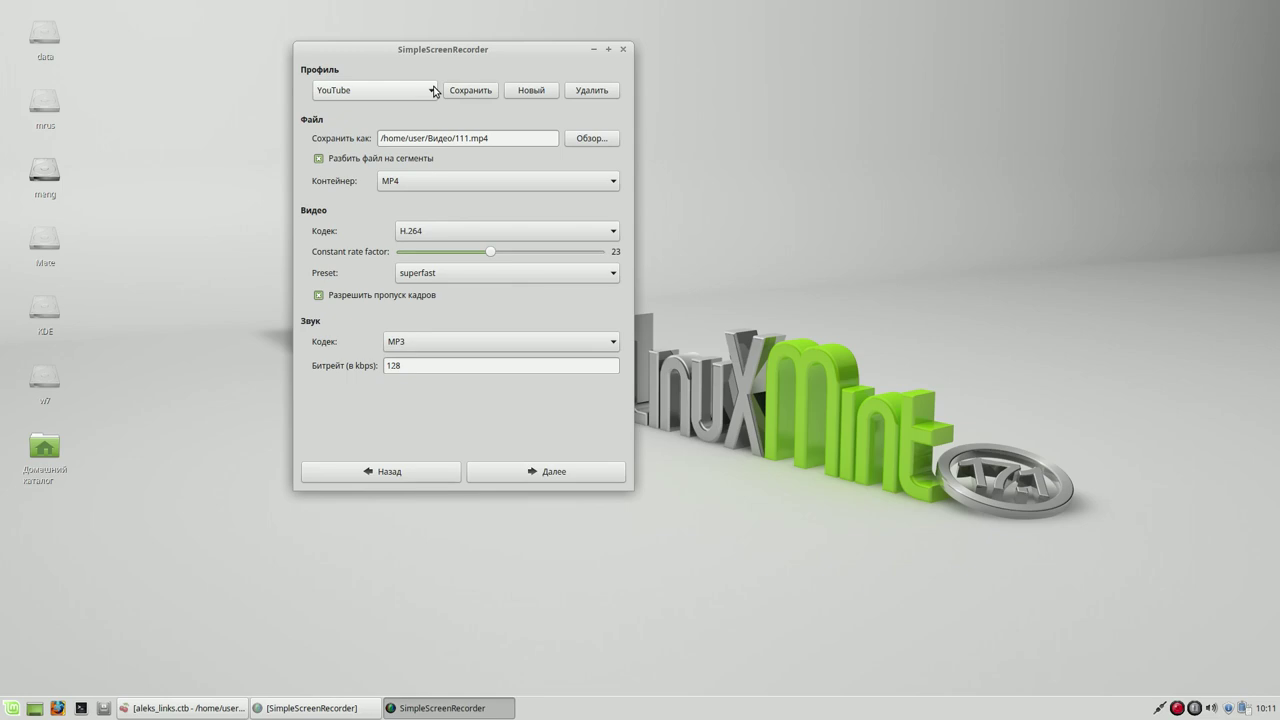
{"action": "left_click", "coordinate": [597, 137]}
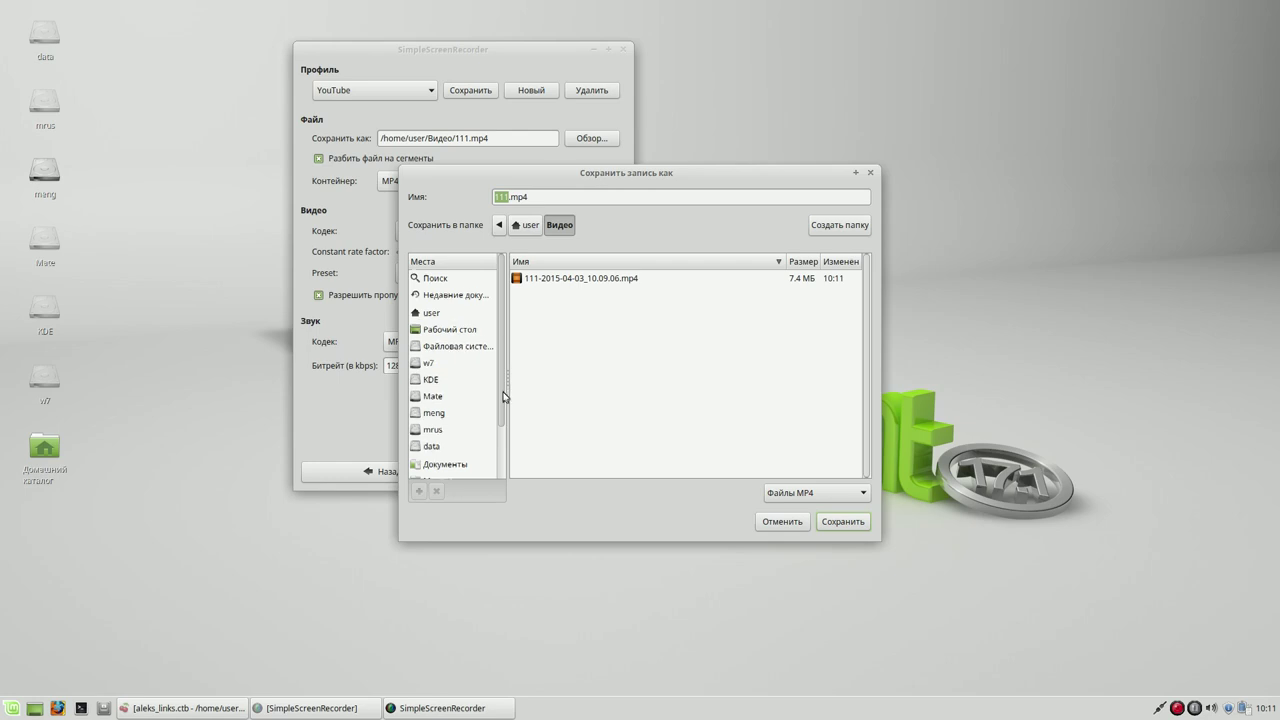
{"action": "scroll", "coordinate": [504, 394], "scroll_direction": "down", "scroll_amount": 2}
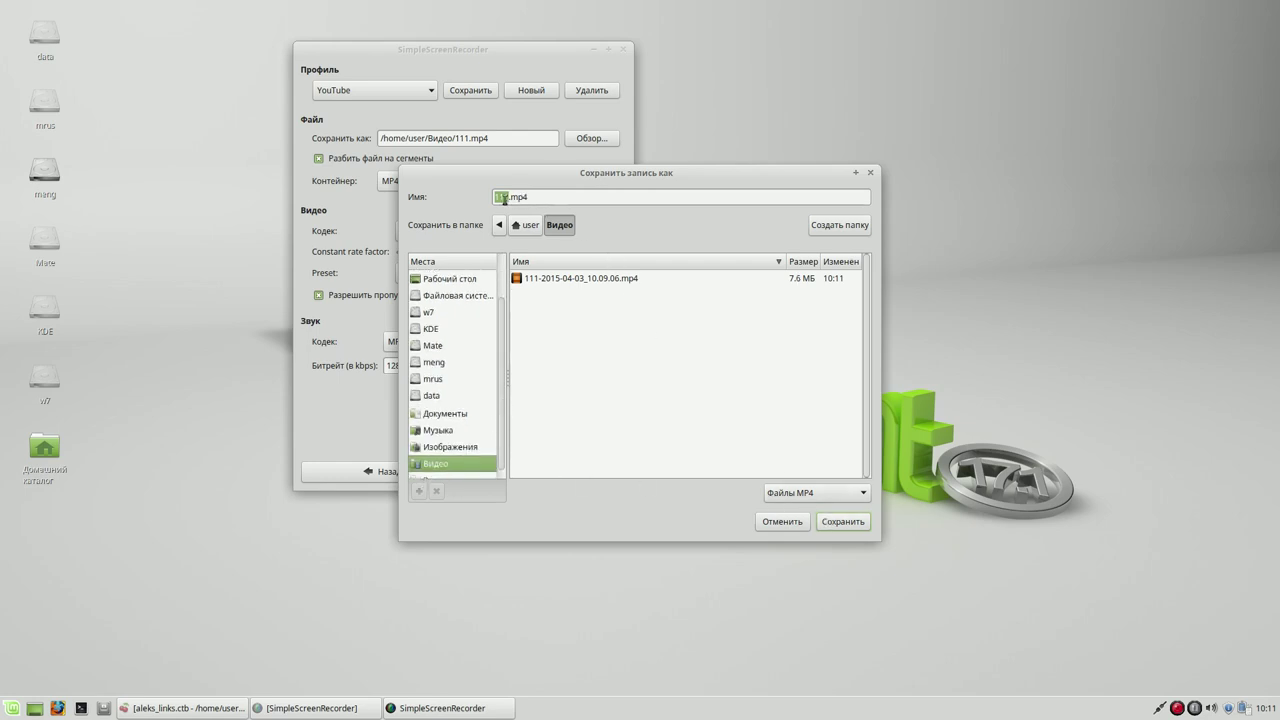
{"action": "left_click", "coordinate": [840, 521]}
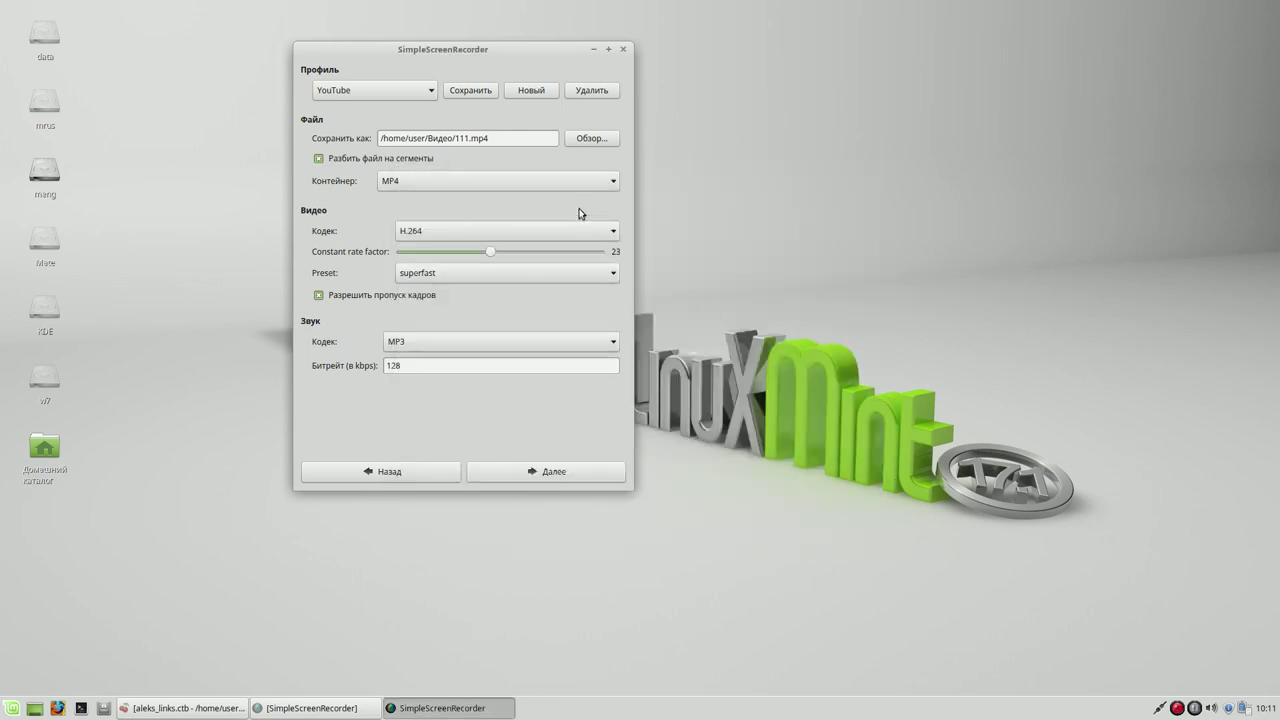
Step: Try Matroska (MKV) as the output container and switch back to MP4
{"action": "left_click", "coordinate": [616, 181]}
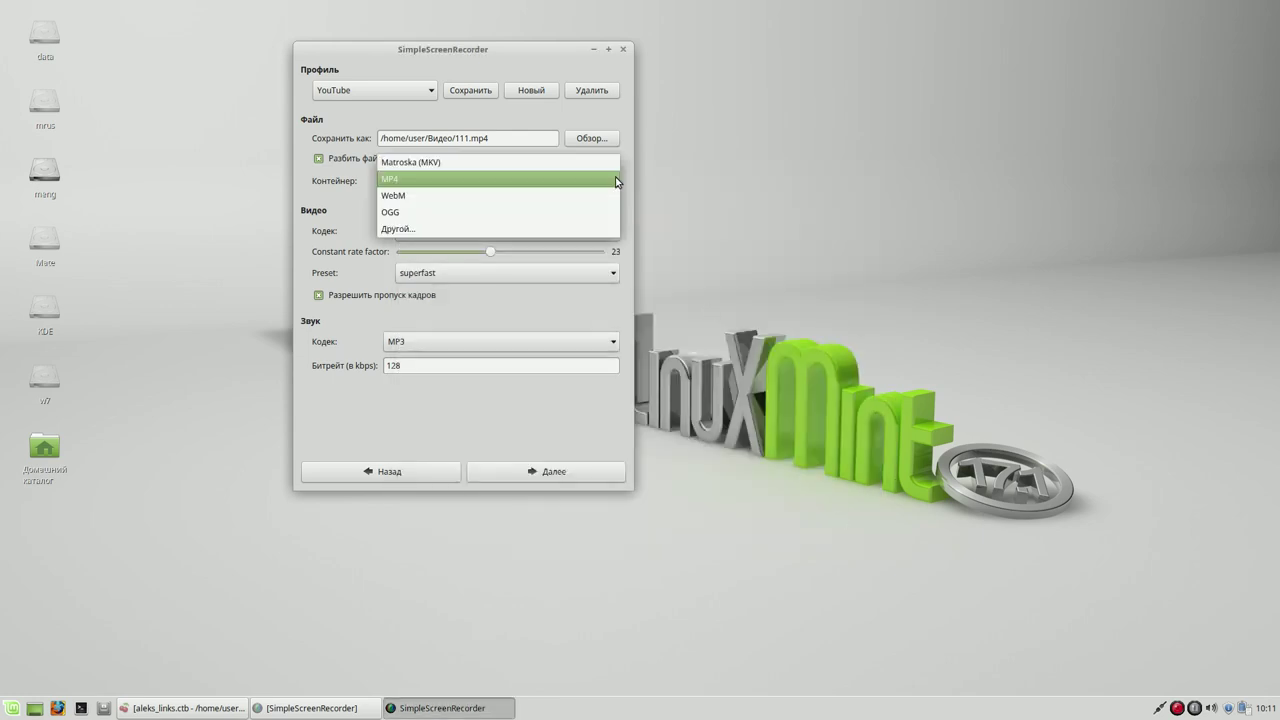
{"action": "left_click", "coordinate": [588, 163]}
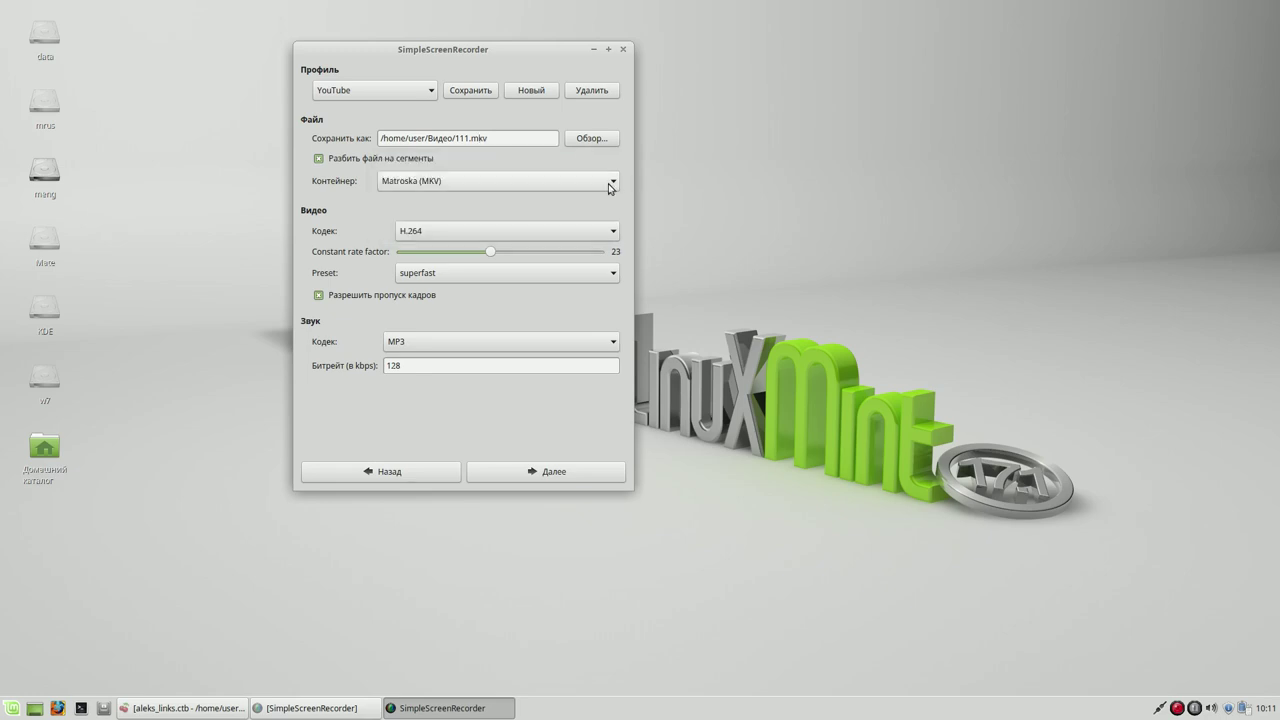
{"action": "left_click", "coordinate": [610, 184]}
{"action": "left_click", "coordinate": [588, 202]}
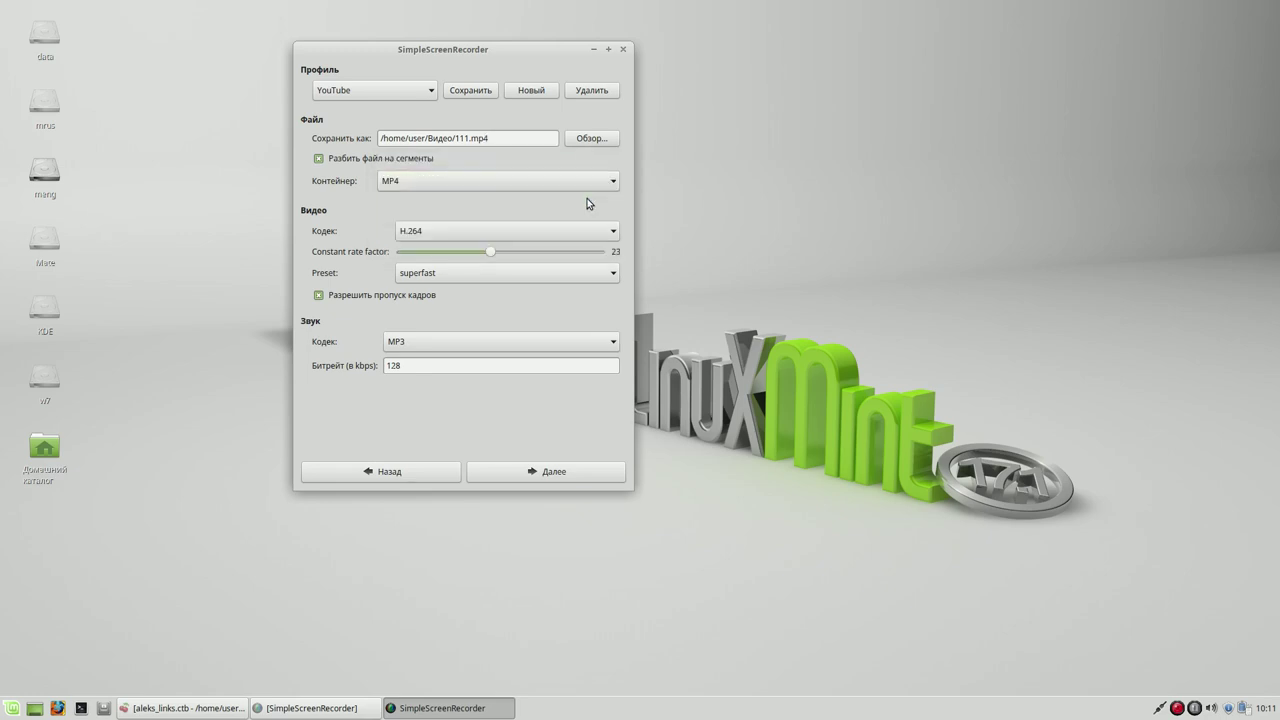
Step: Try Vorbis as the audio codec and switch back to MP3
{"action": "left_click", "coordinate": [610, 342]}
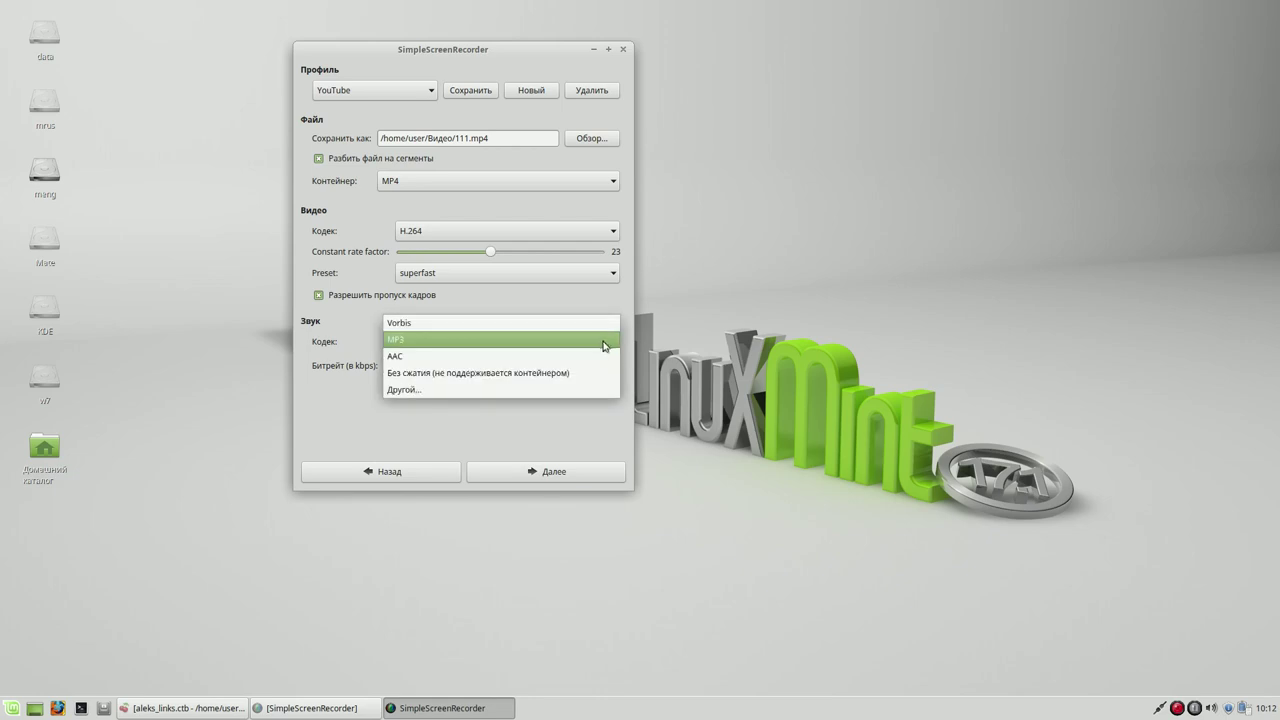
{"action": "left_click", "coordinate": [594, 323]}
{"action": "left_click", "coordinate": [600, 343]}
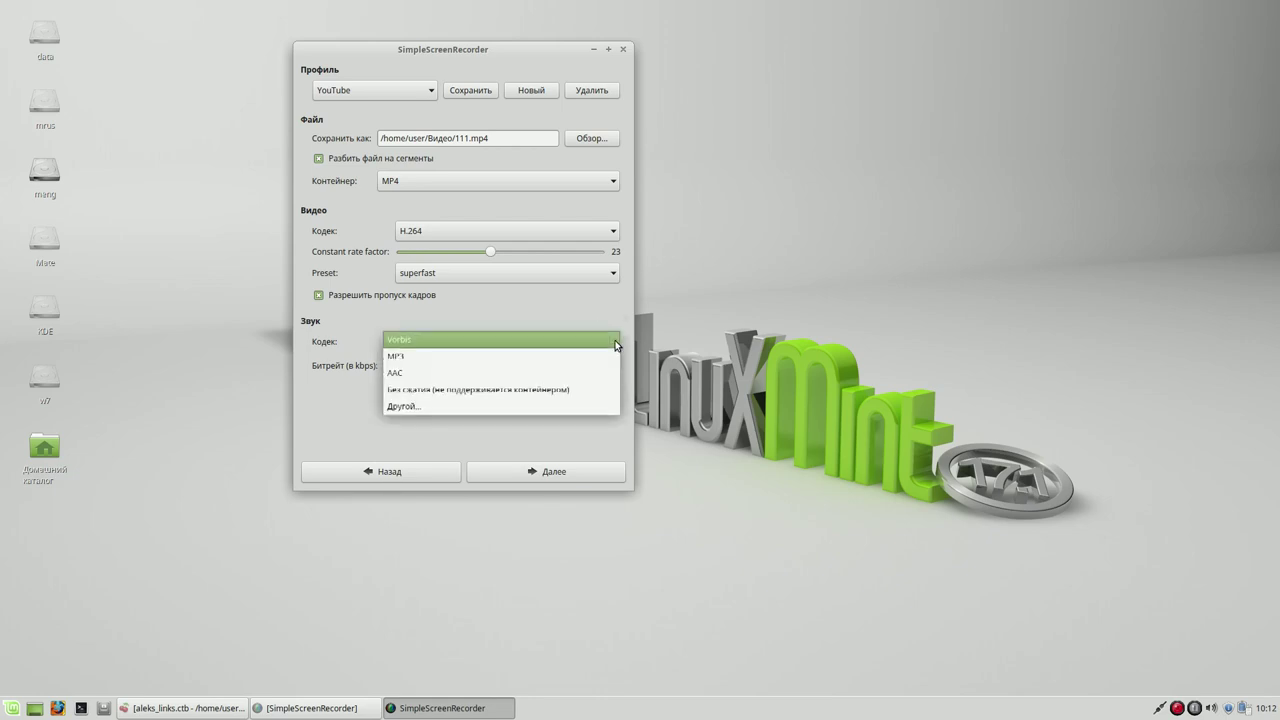
{"action": "left_click", "coordinate": [591, 357]}
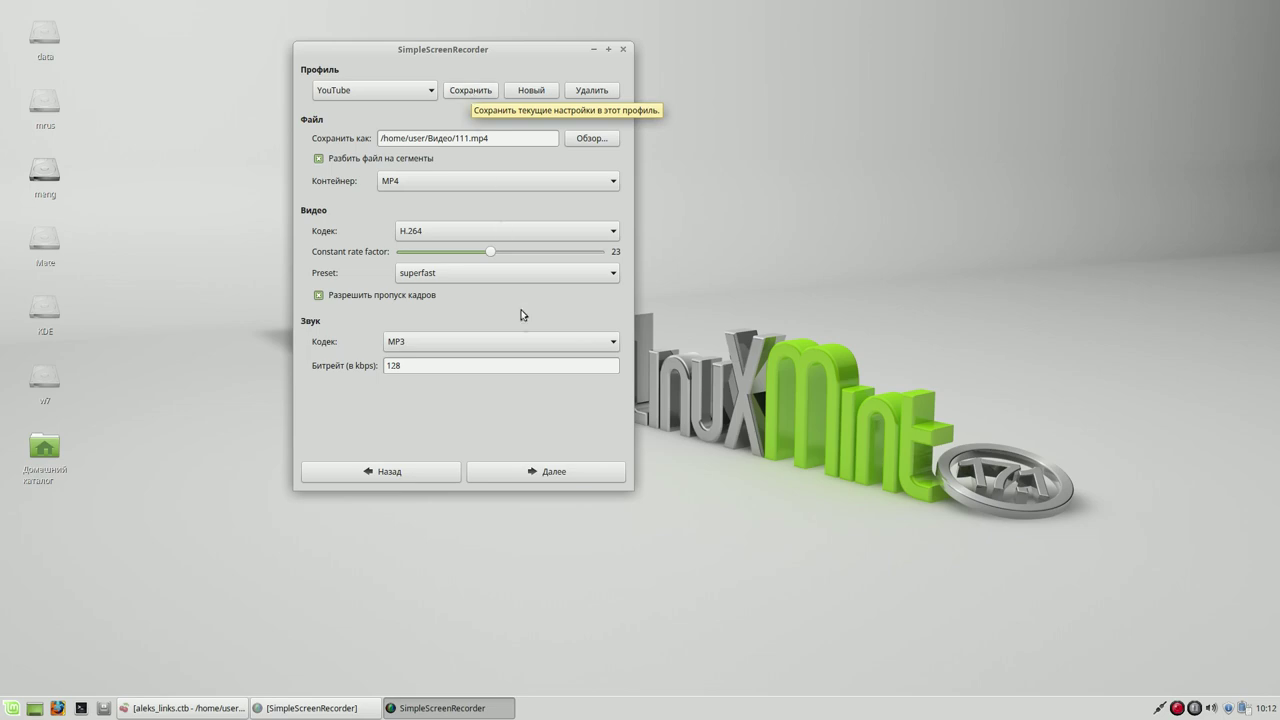
Step: Continue to the recording page, compare it side by side with the already running recorder, and close the new instance
{"action": "left_click", "coordinate": [531, 475]}
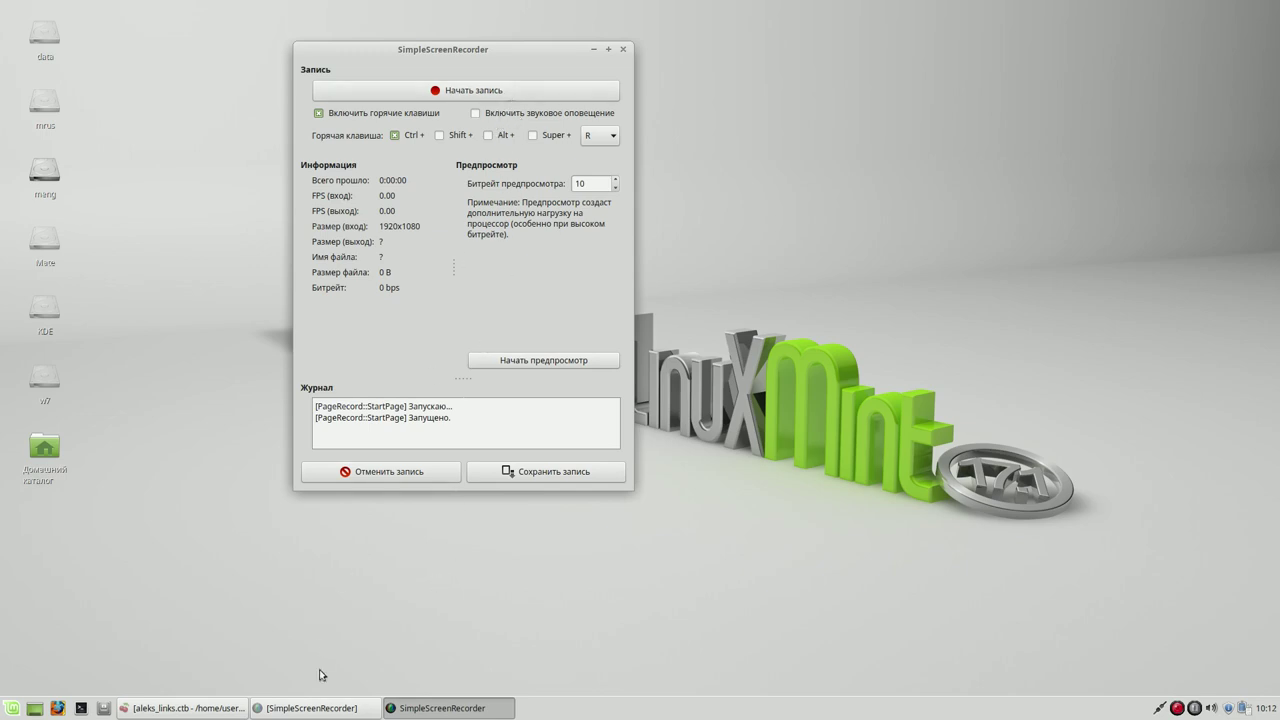
{"action": "left_click", "coordinate": [311, 710]}
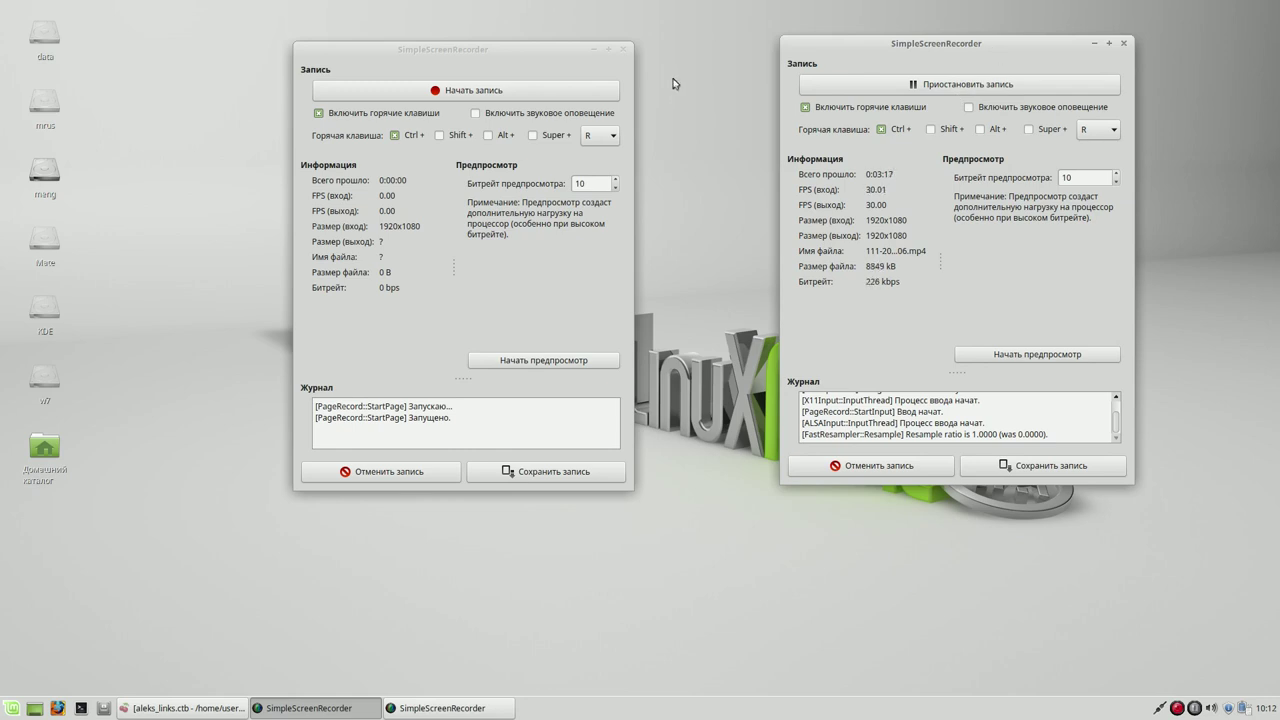
{"action": "left_click", "coordinate": [517, 60]}
{"action": "left_click_drag", "start_coordinate": [500, 50], "coordinate": [424, 43]}
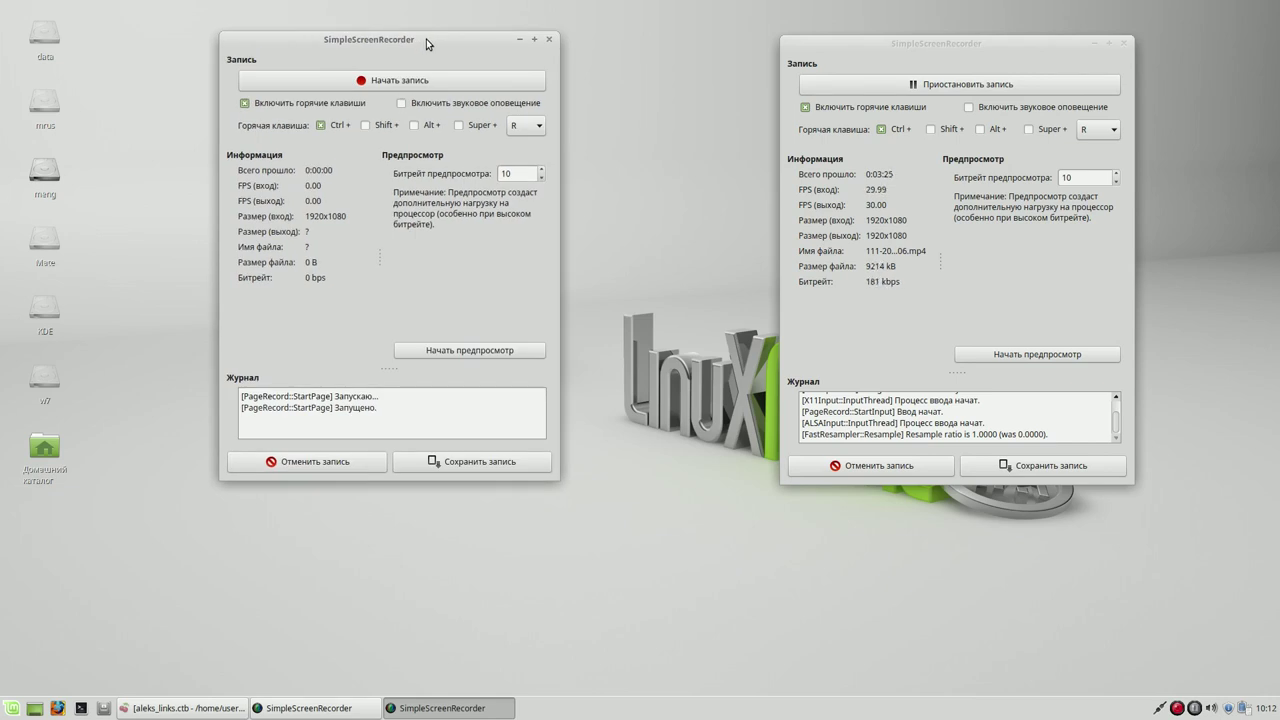
{"action": "left_click", "coordinate": [548, 40]}
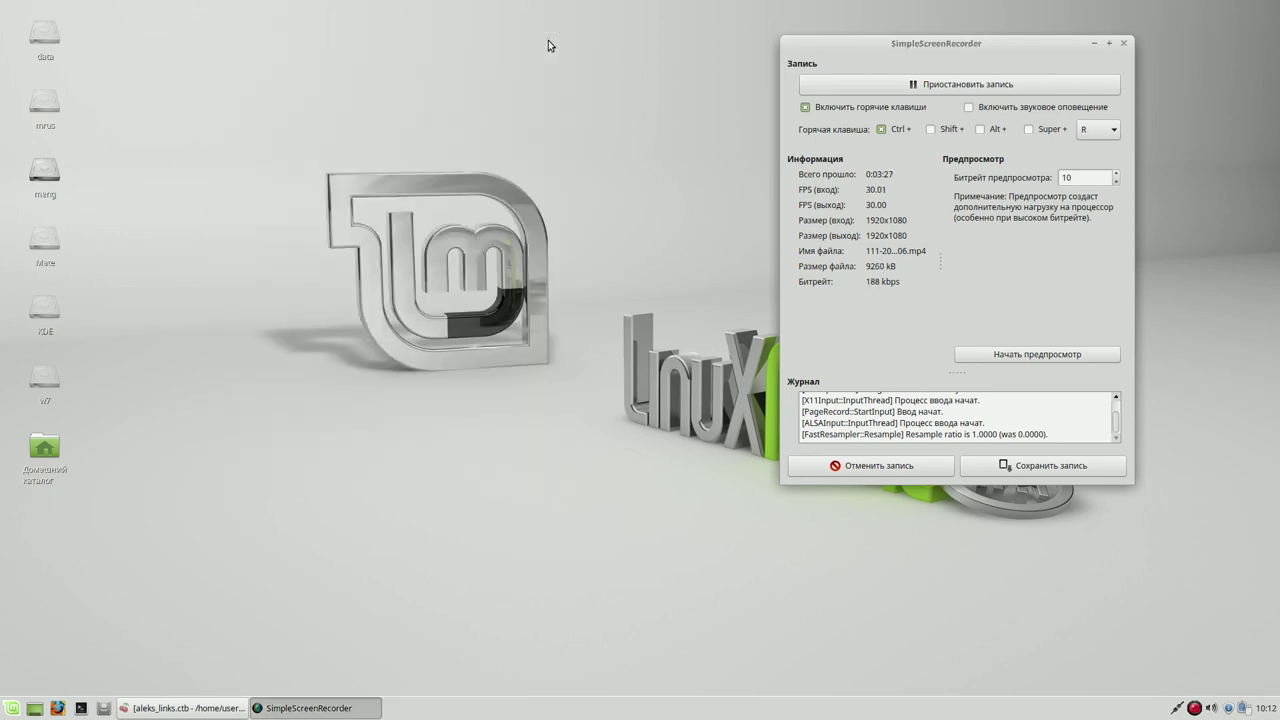
Step: Look through the settings applications for a sound control, search the applications for "sou" and clear the search
{"action": "left_click", "coordinate": [13, 710]}
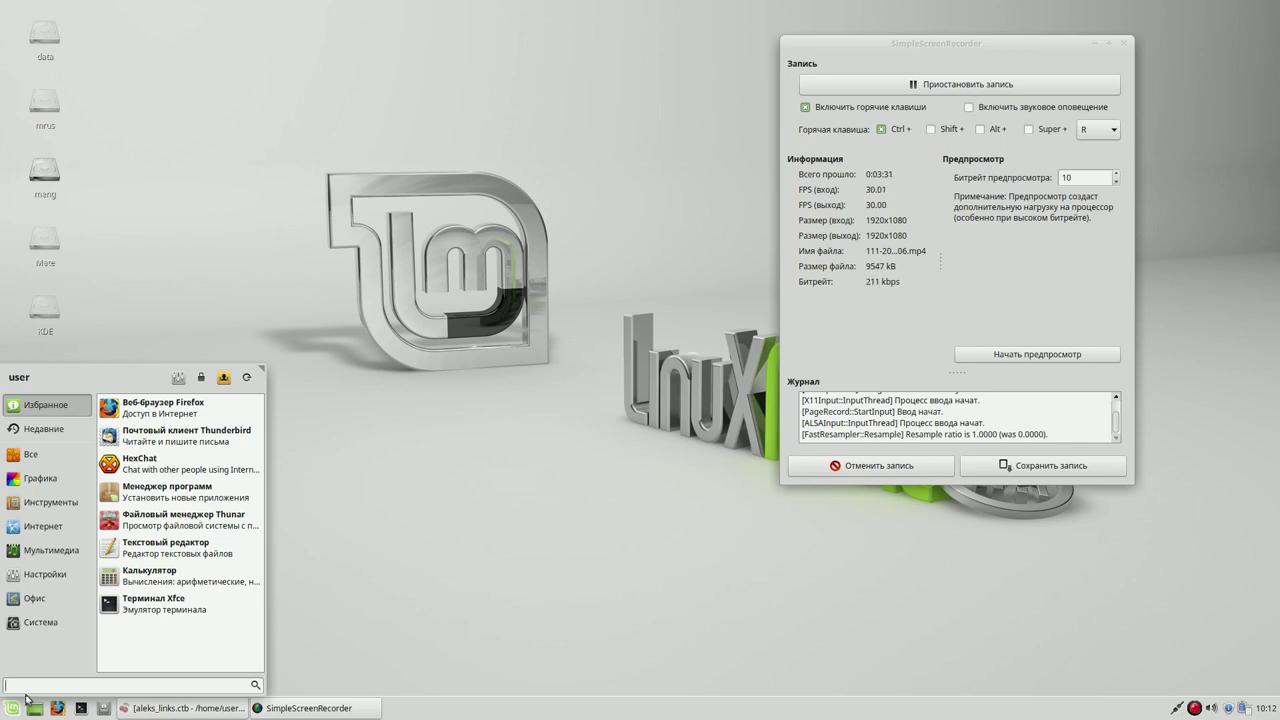
{"action": "mouse_move", "coordinate": [48, 578]}
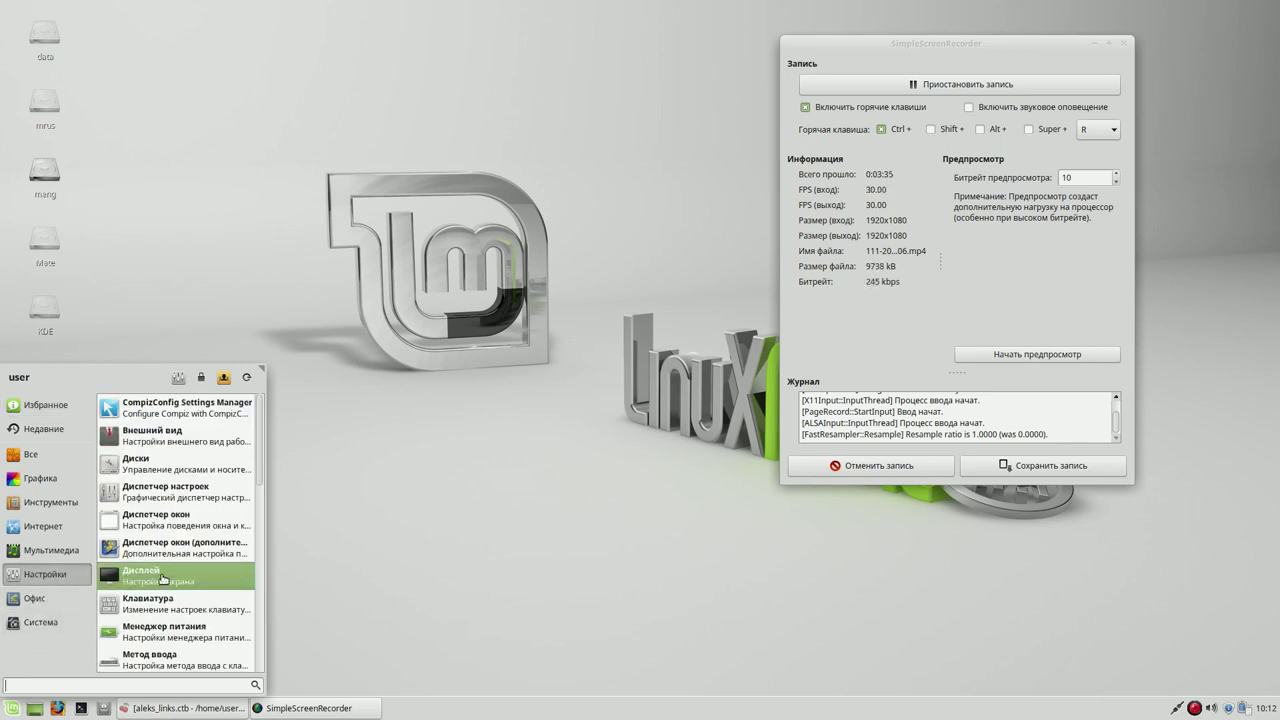
{"action": "scroll", "coordinate": [258, 490], "scroll_direction": "down", "scroll_amount": 1}
{"action": "scroll", "coordinate": [258, 490], "scroll_direction": "down", "scroll_amount": 3}
{"action": "scroll", "coordinate": [245, 528], "scroll_direction": "down", "scroll_amount": 7}
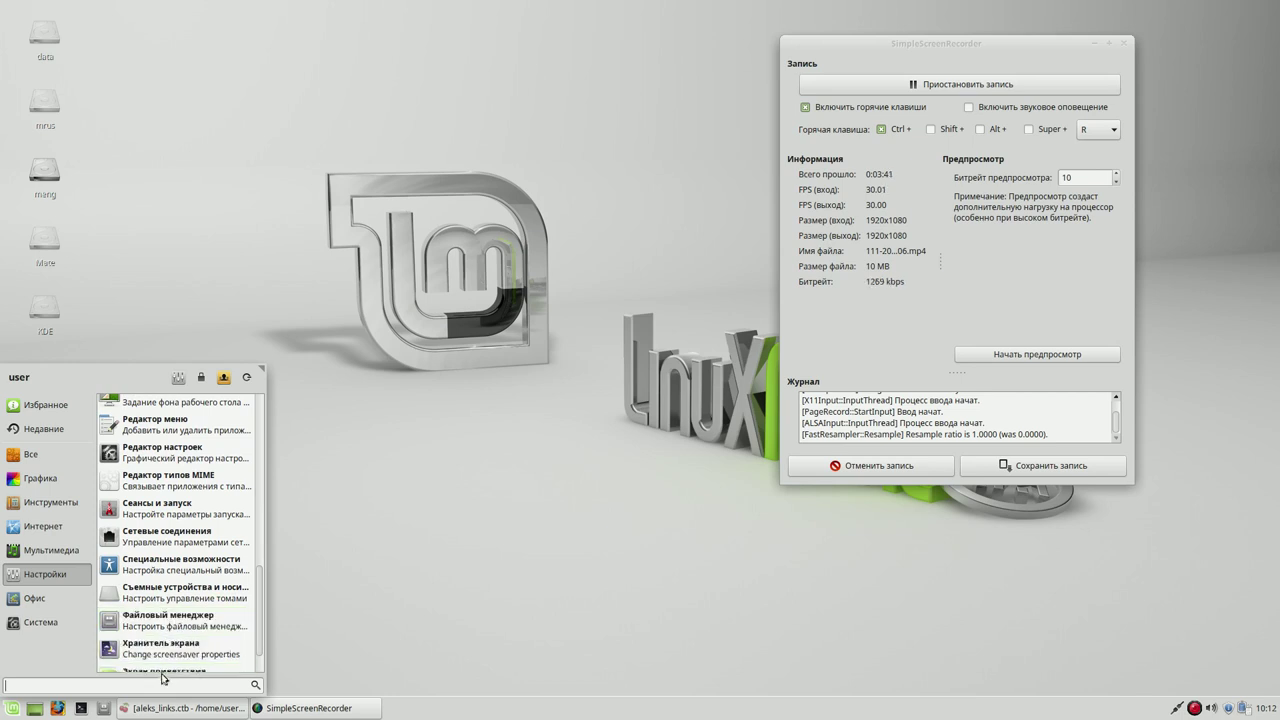
{"action": "type", "text": "so"}
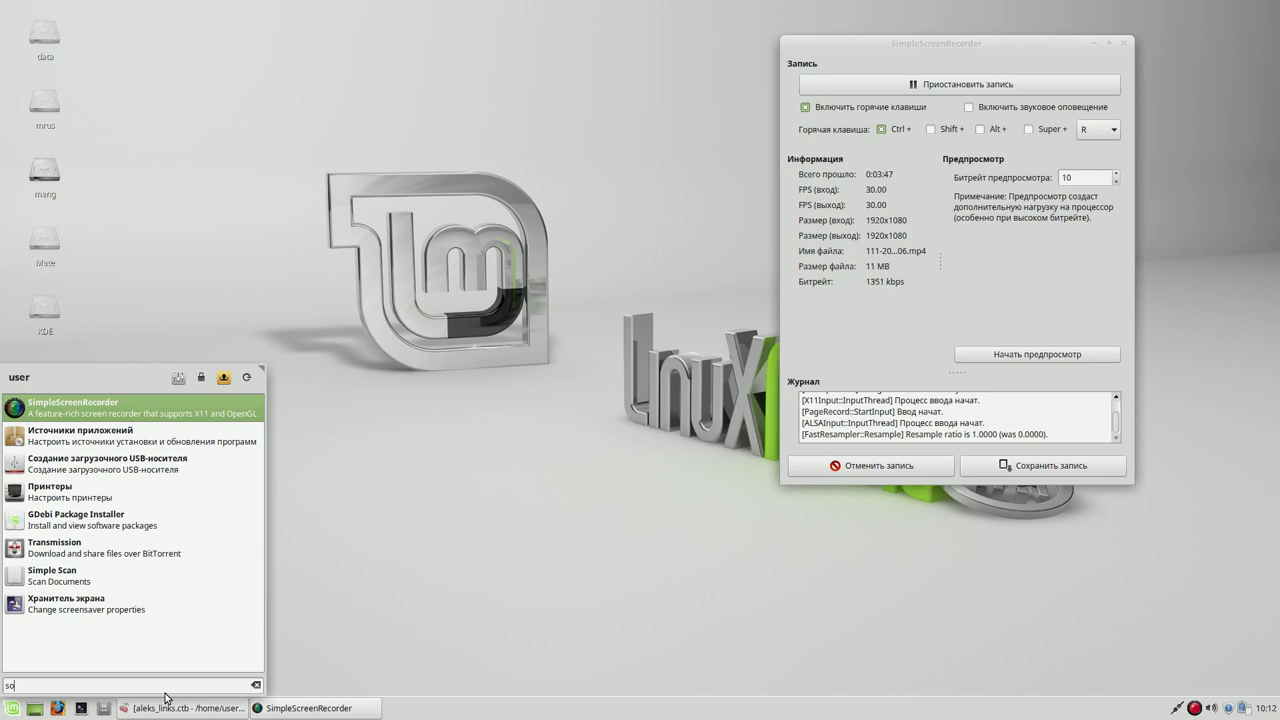
{"action": "type", "text": "u"}
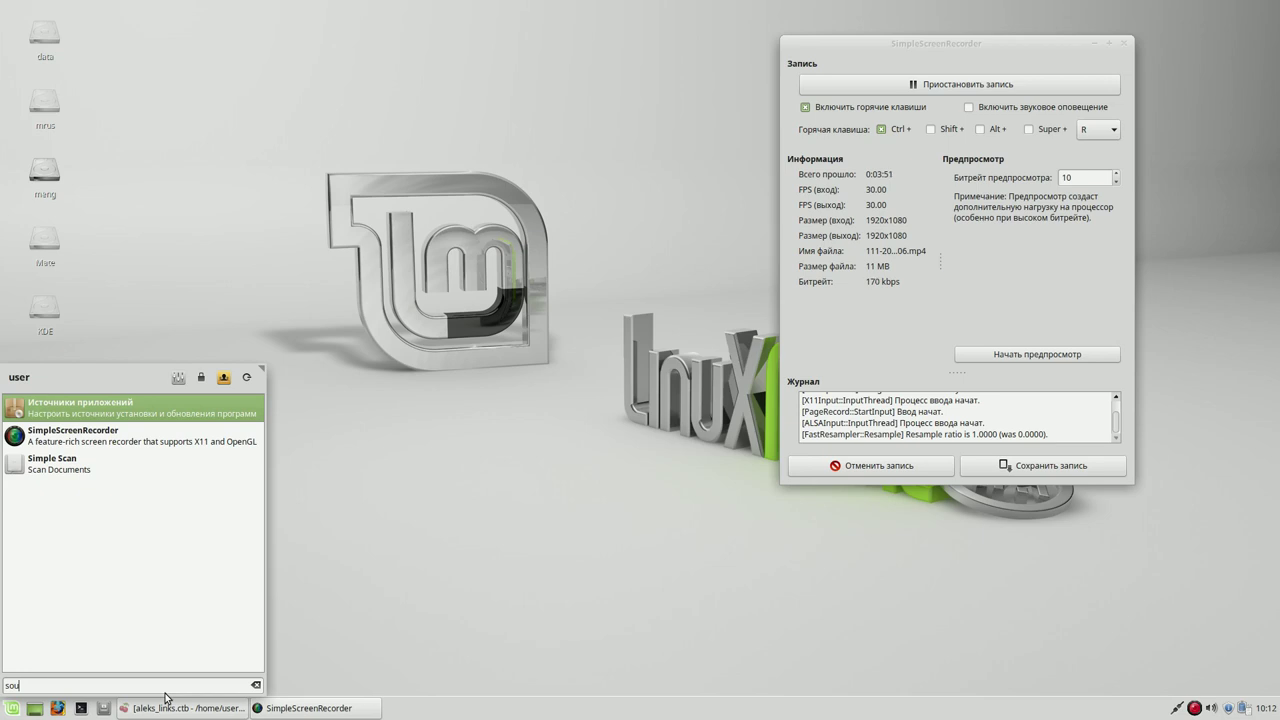
{"action": "left_click", "coordinate": [257, 686]}
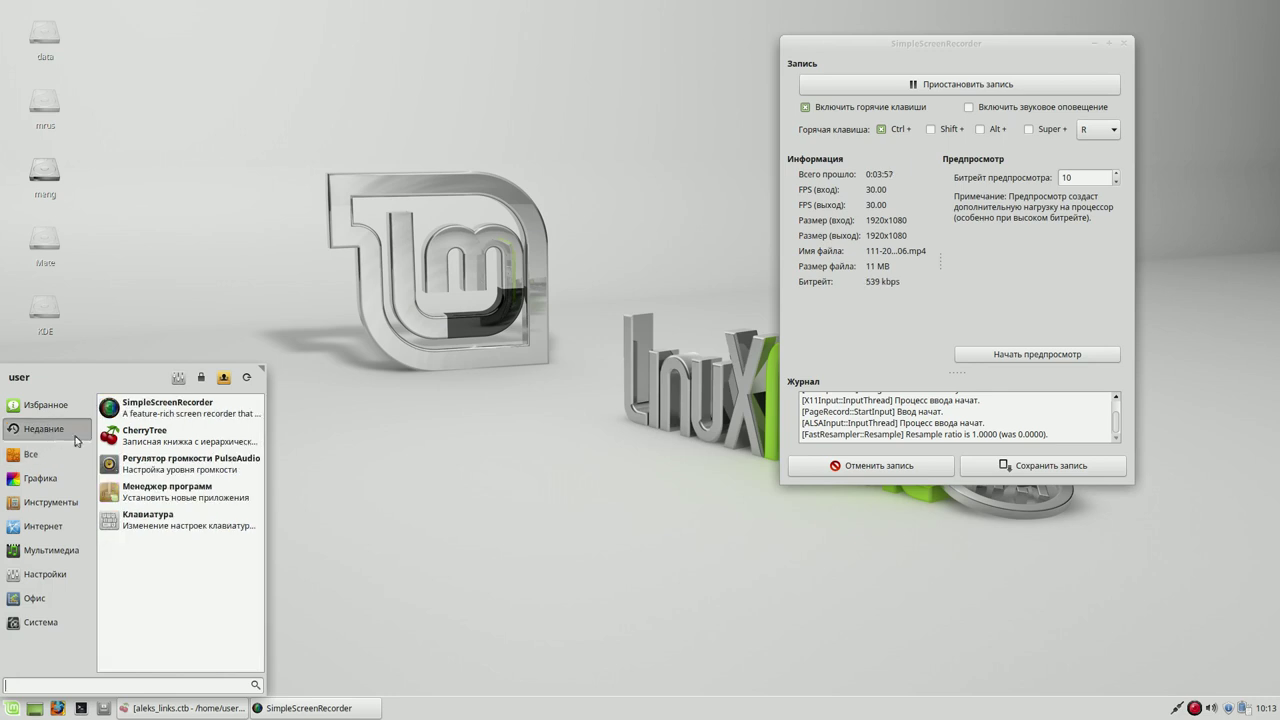
Step: Open the PulseAudio volume control, place it beside the recorder and check its output and input device levels
{"action": "left_click", "coordinate": [149, 467]}
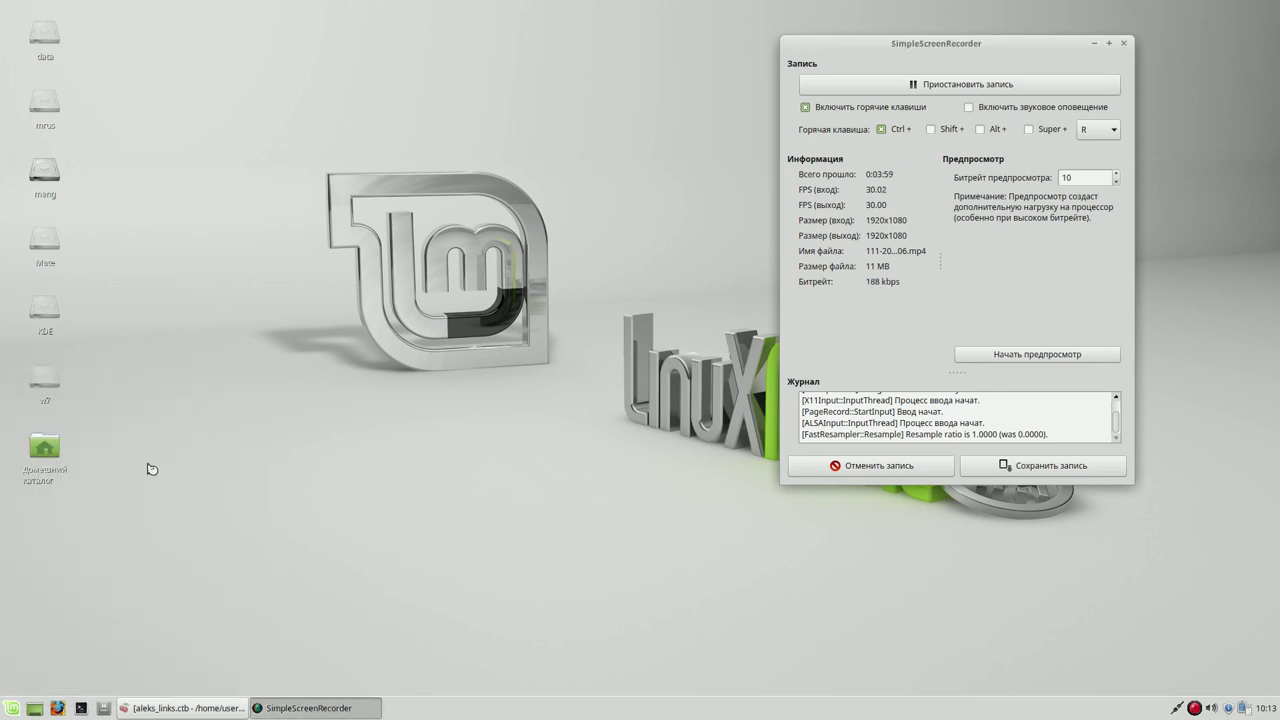
{"action": "left_click_drag", "start_coordinate": [796, 214], "coordinate": [537, 111]}
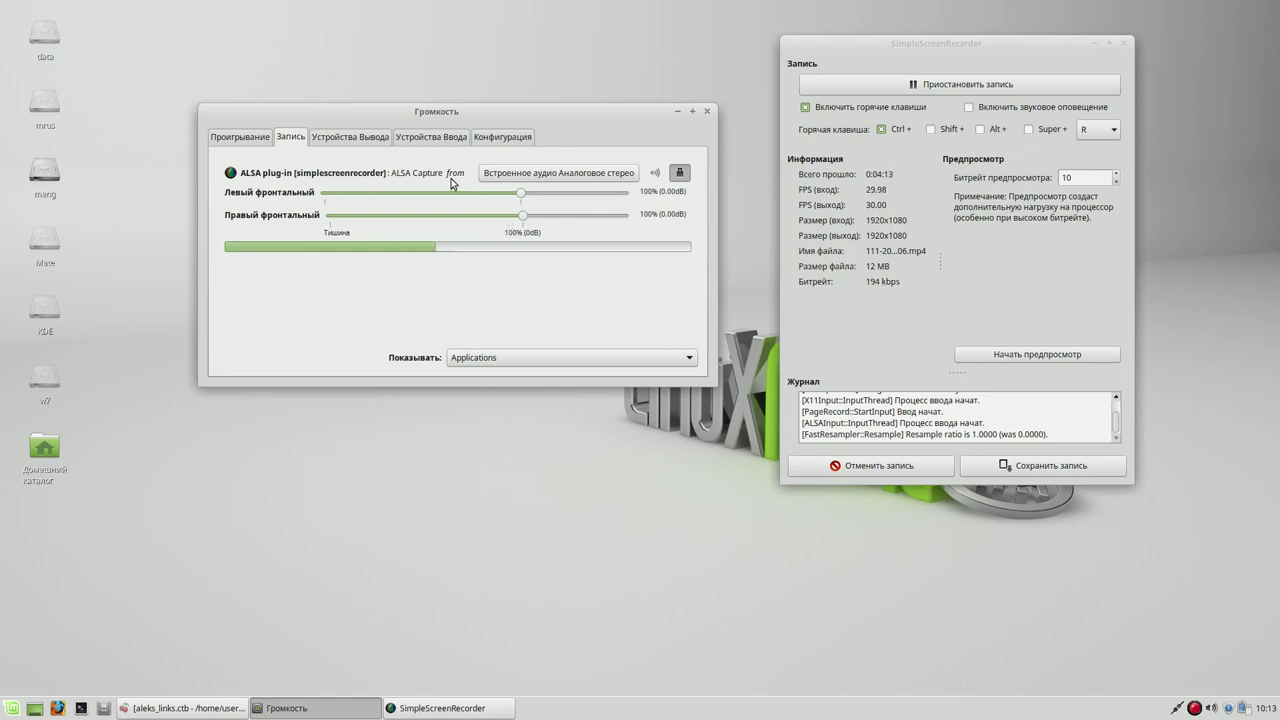
{"action": "left_click", "coordinate": [364, 140]}
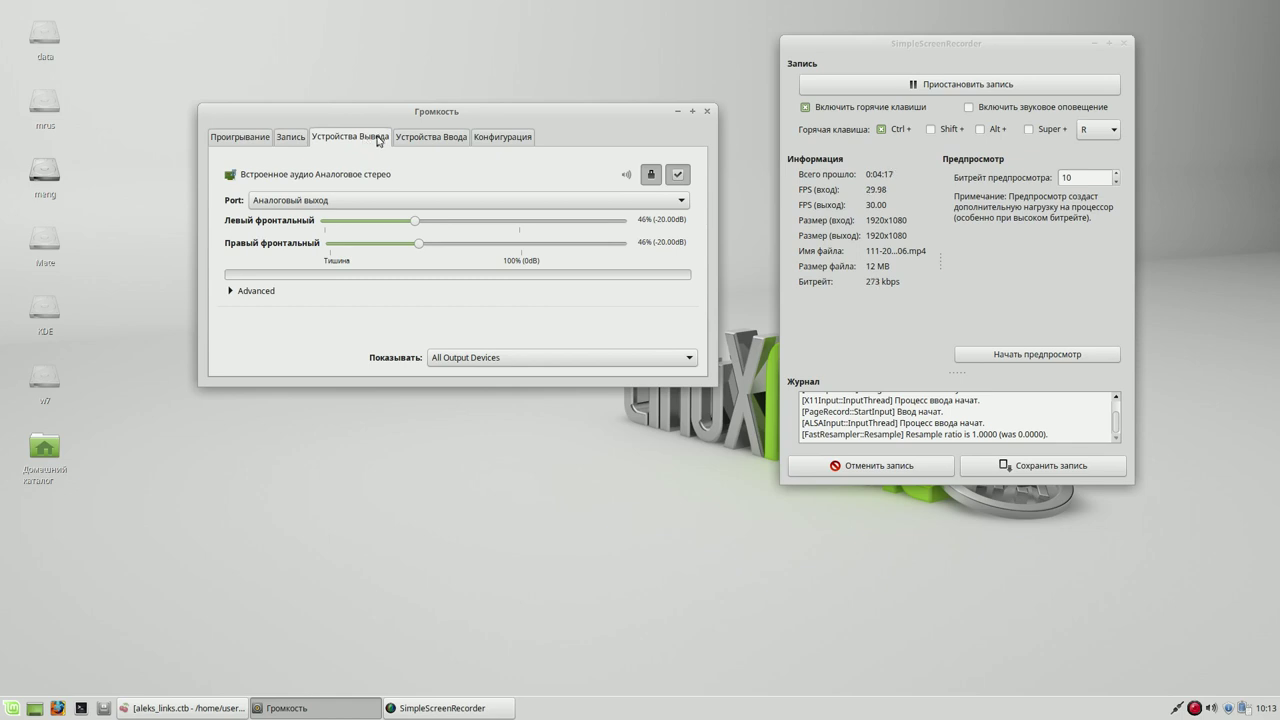
{"action": "left_click", "coordinate": [437, 140]}
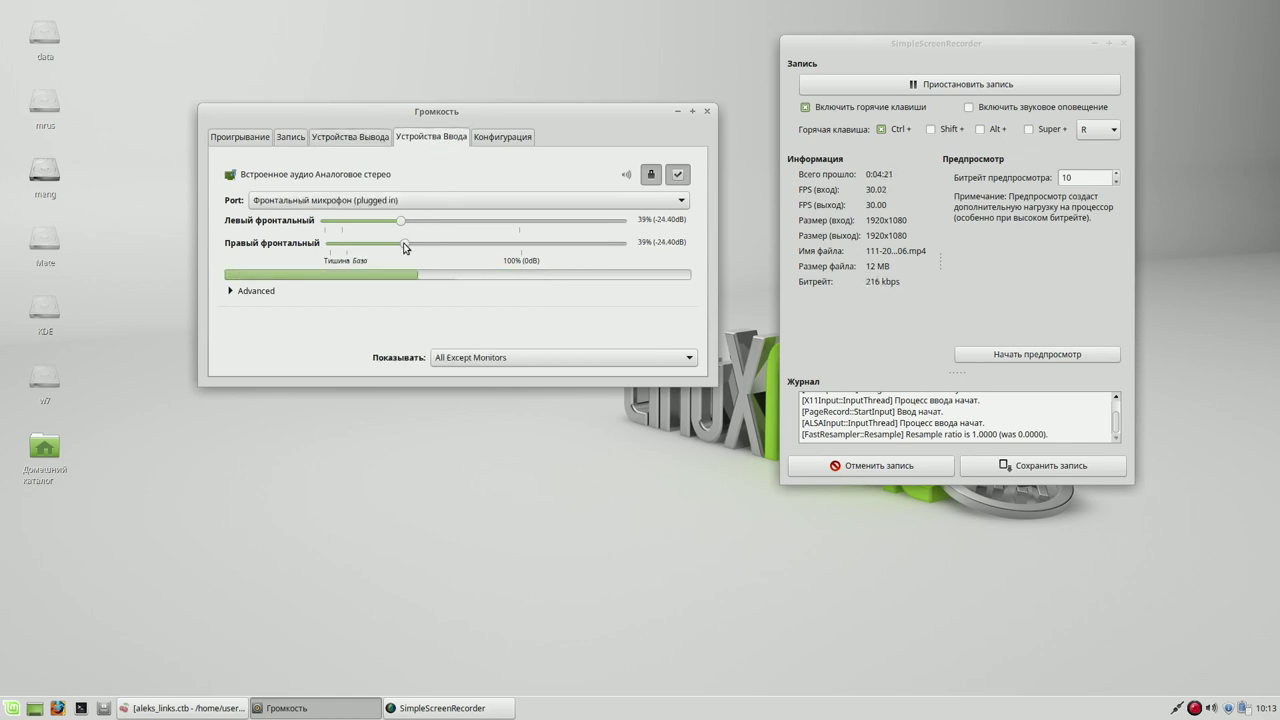
Step: Set the front microphone's input level to 38% on both channels and close the volume control
{"action": "mouse_move", "coordinate": [403, 242]}
{"action": "left_mouse_down"}
{"action": "mouse_move", "coordinate": [427, 226]}
{"action": "mouse_move", "coordinate": [348, 228]}
{"action": "mouse_move", "coordinate": [398, 228]}
{"action": "left_mouse_up"}
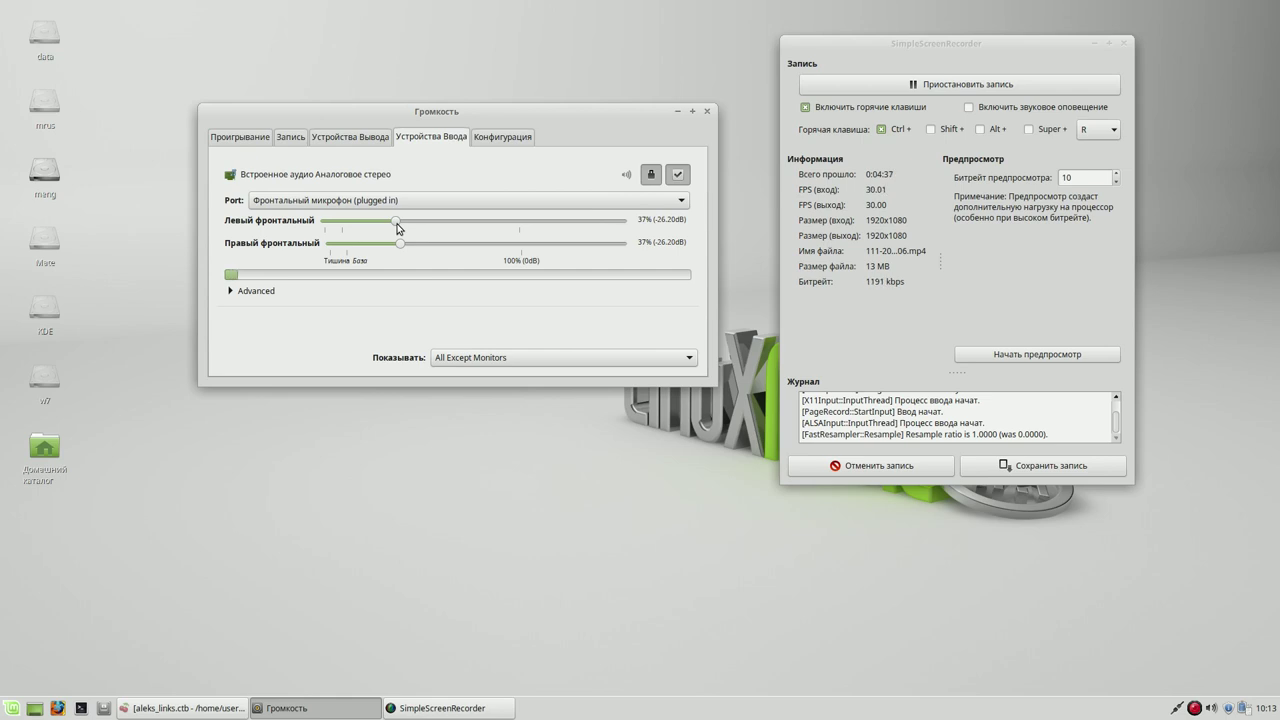
{"action": "left_click_drag", "start_coordinate": [397, 227], "coordinate": [401, 228]}
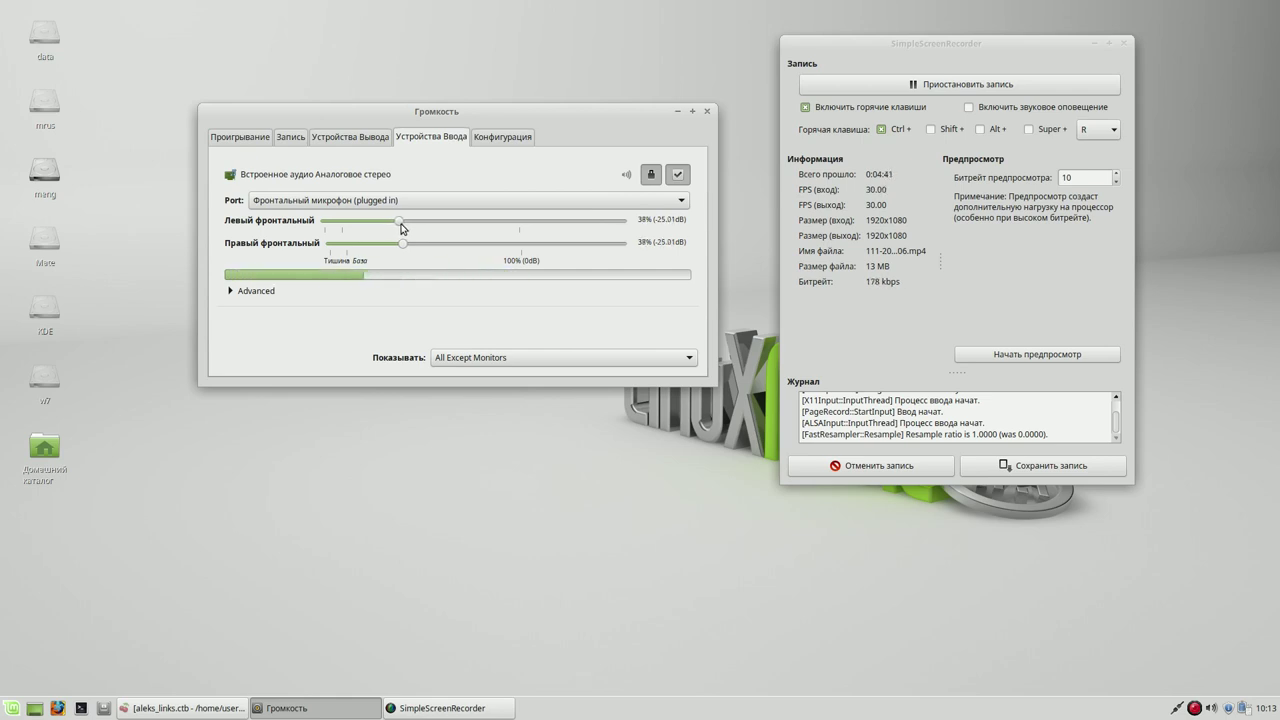
{"action": "left_click", "coordinate": [705, 113]}
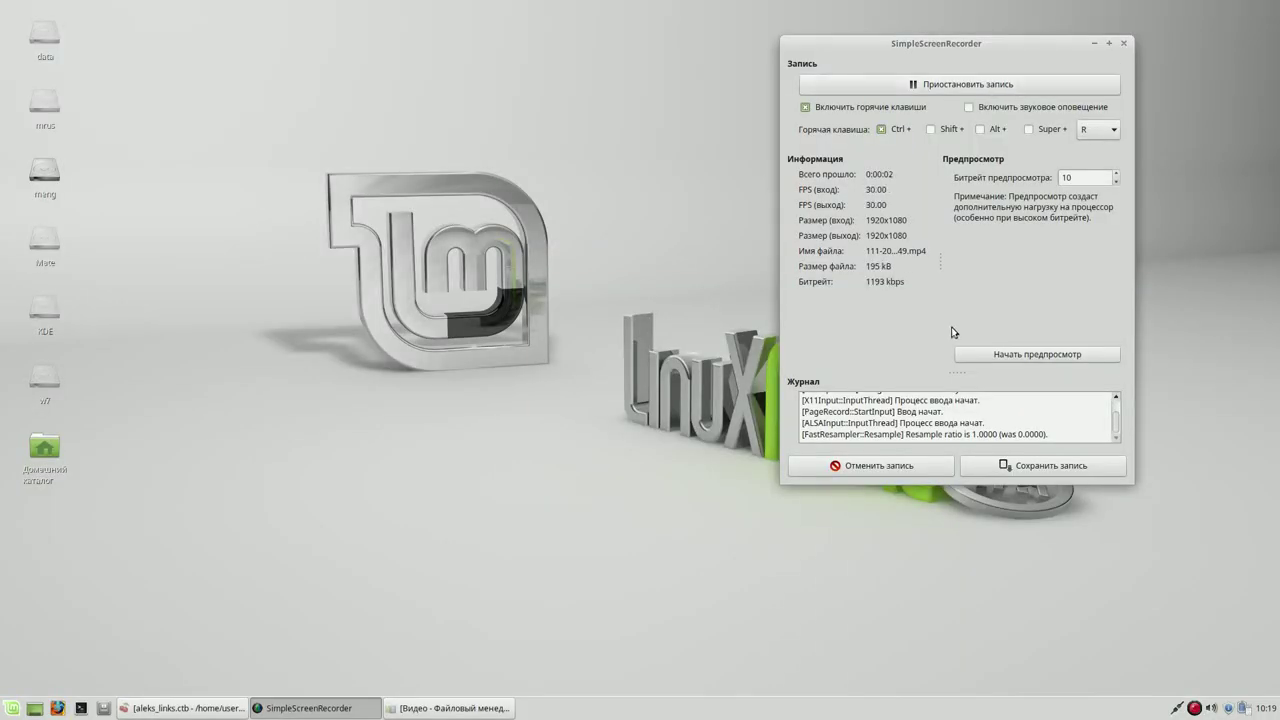
Step: Minimize the recorder and open the Смена обоев note in CherryTree
{"action": "left_click", "coordinate": [1094, 44]}
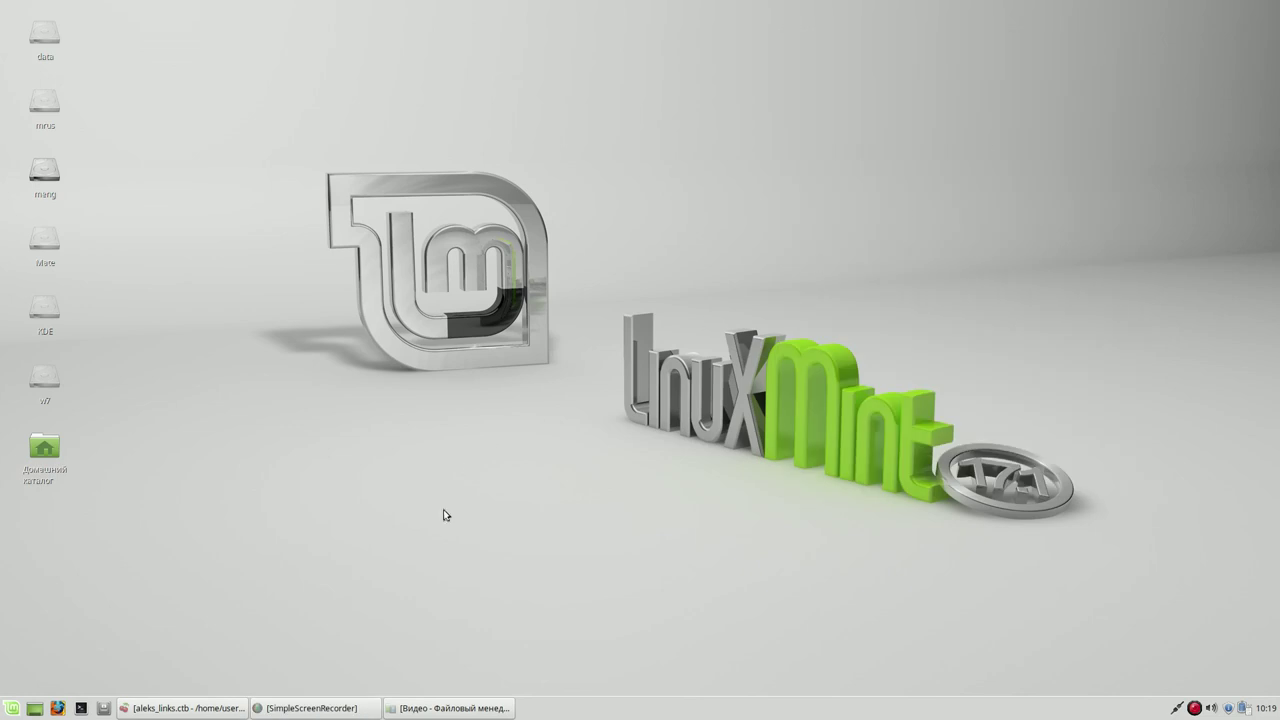
{"action": "left_click", "coordinate": [188, 708]}
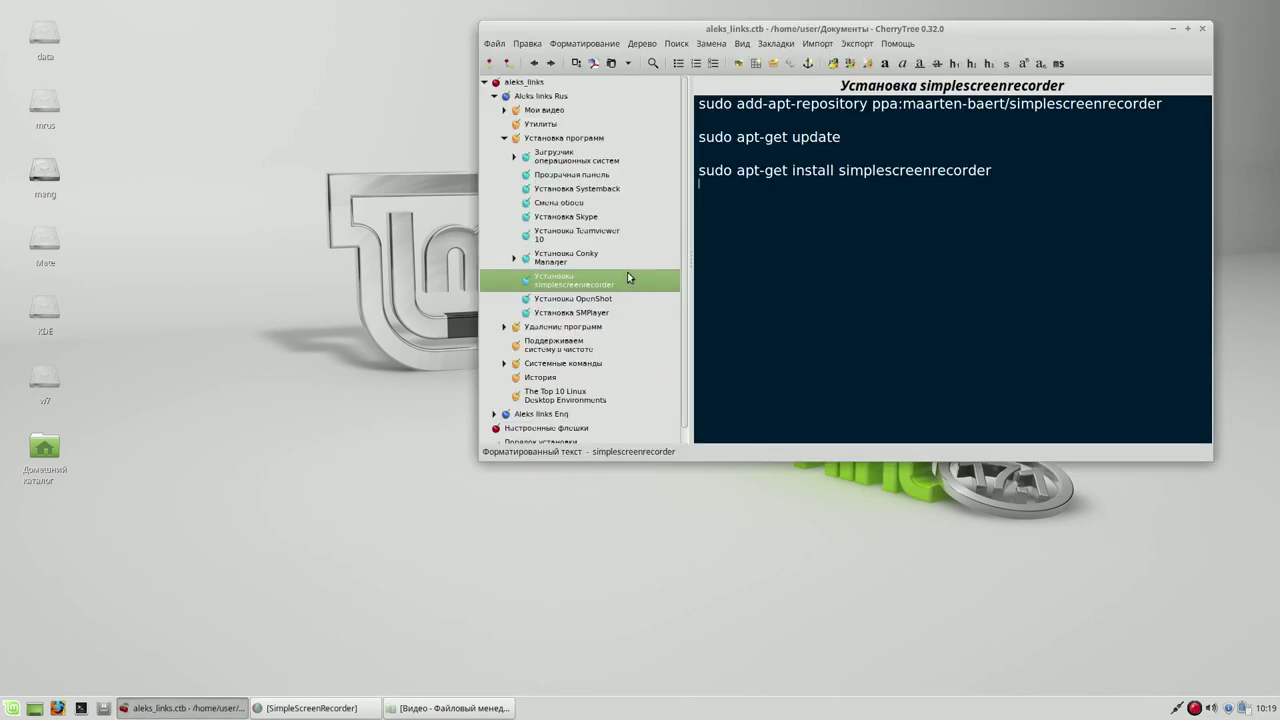
{"action": "left_click", "coordinate": [577, 205]}
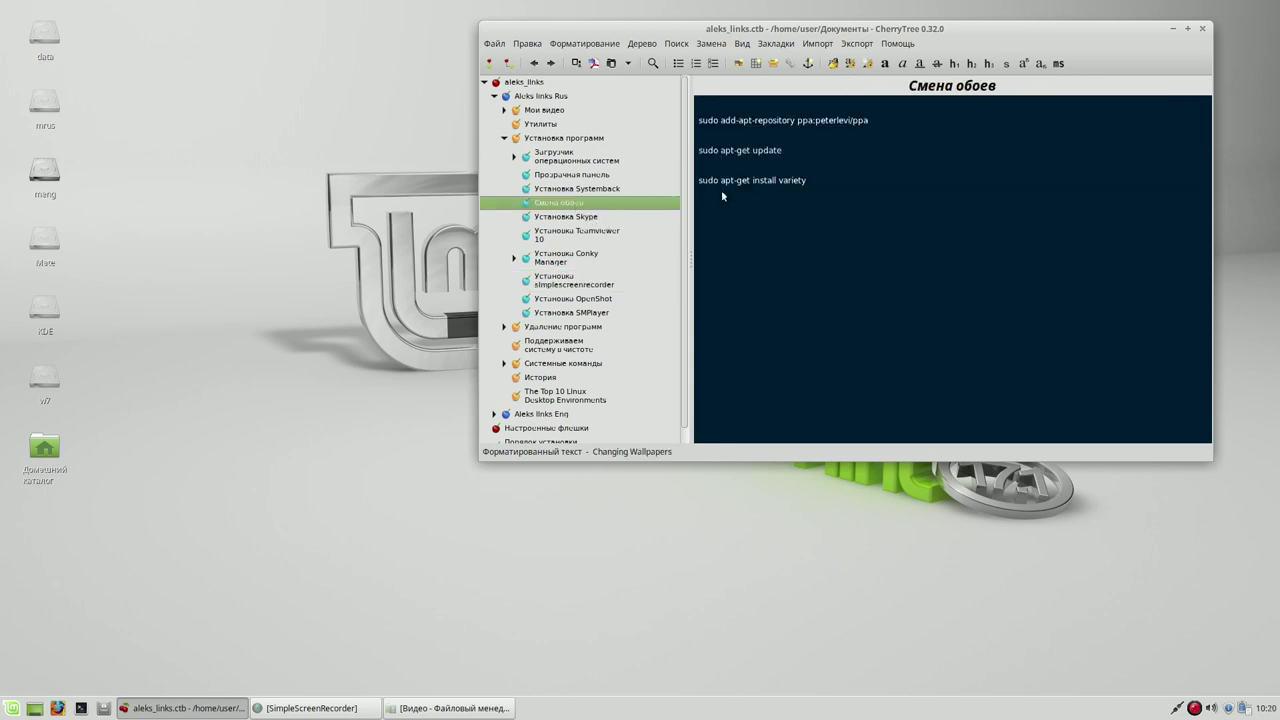
Step: Enlarge all the command text in the Смена обоев note with the h1 heading size
{"action": "left_click_drag", "start_coordinate": [701, 100], "coordinate": [711, 210]}
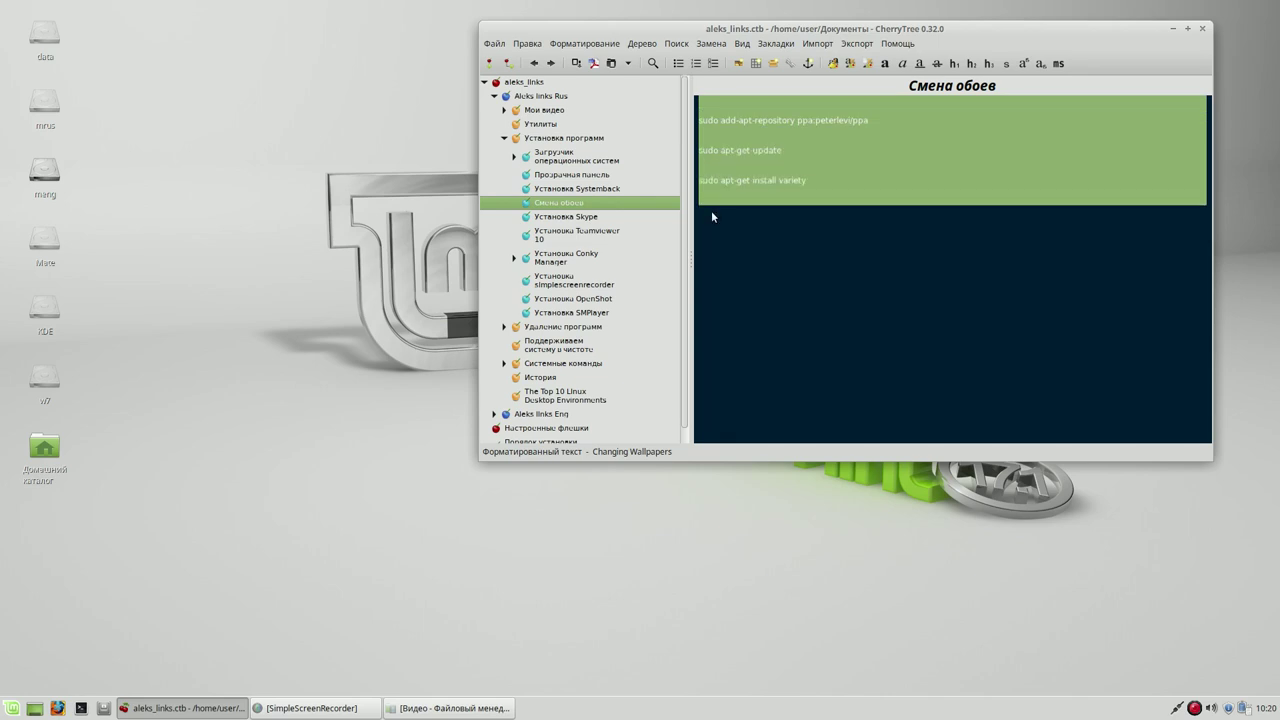
{"action": "left_click", "coordinate": [950, 62]}
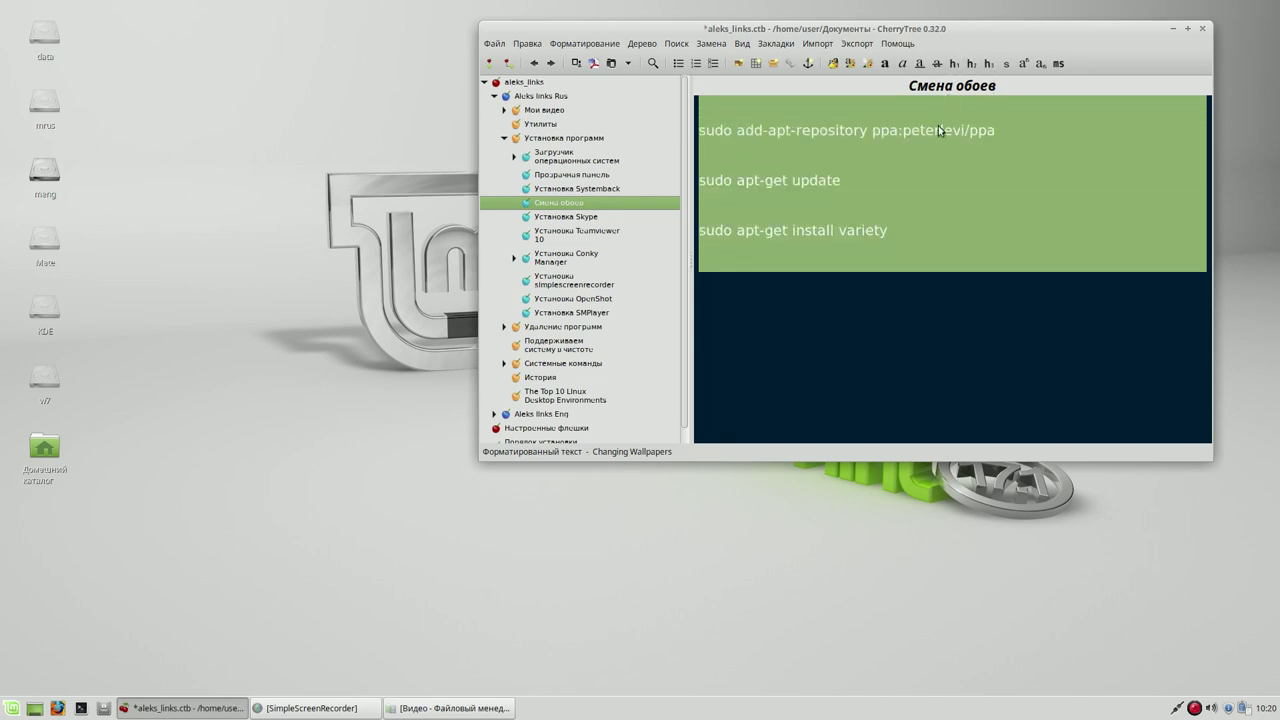
{"action": "left_click", "coordinate": [923, 257]}
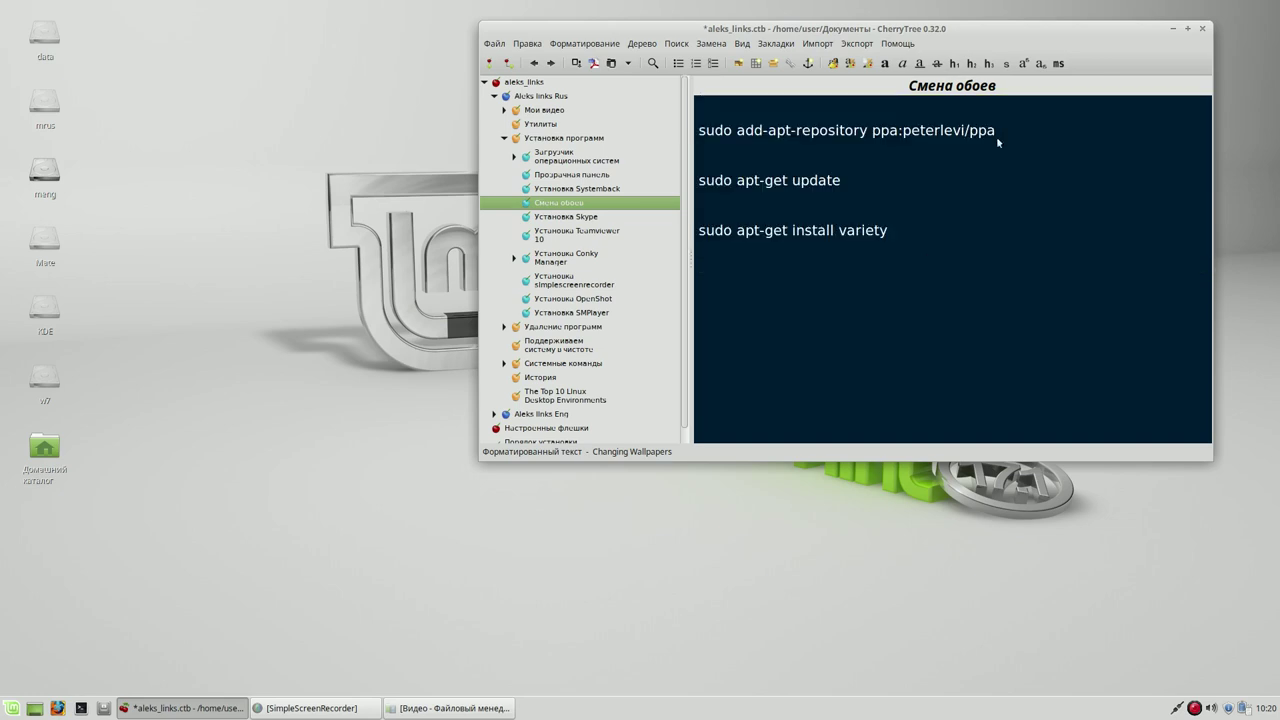
Step: Copy the command sudo add-apt-repository ppa:peterlevi/ppa from the note and open a terminal side by side with the notes
{"action": "left_click_drag", "start_coordinate": [992, 134], "coordinate": [690, 138]}
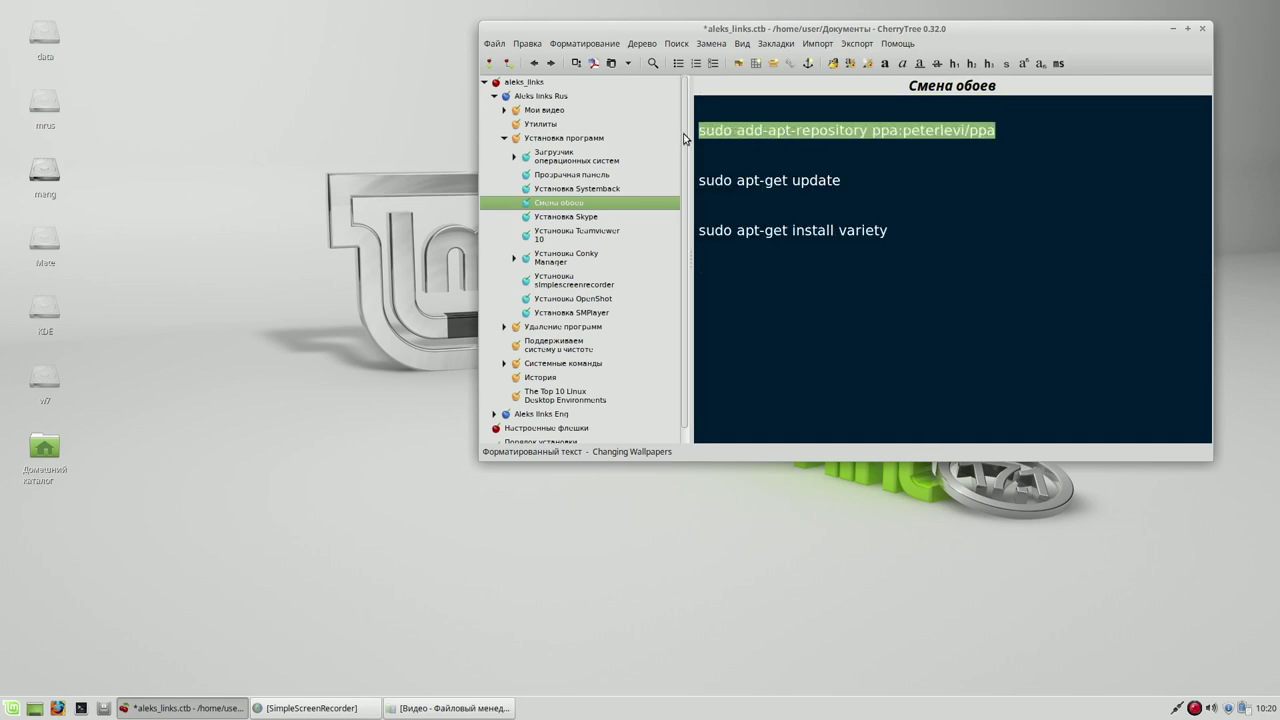
{"action": "right_click", "coordinate": [763, 131]}
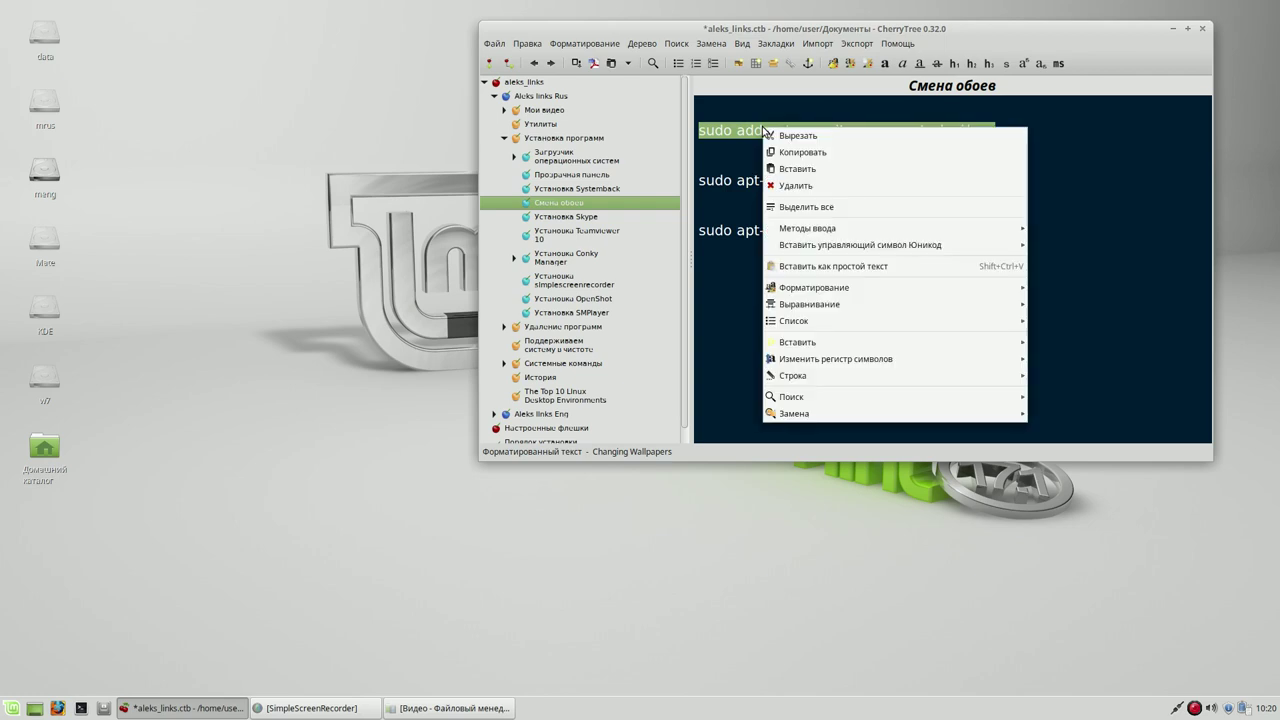
{"action": "left_click", "coordinate": [808, 153]}
{"action": "left_click", "coordinate": [81, 708]}
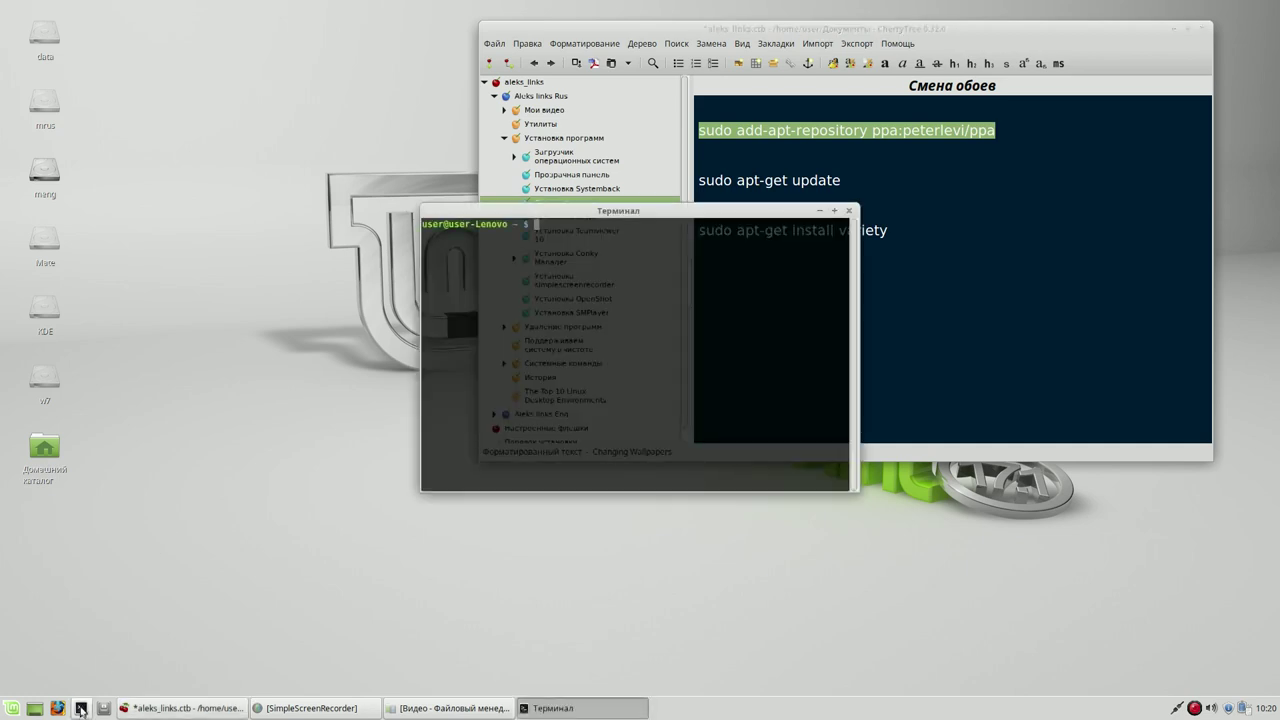
{"action": "left_click_drag", "start_coordinate": [634, 220], "coordinate": [321, 33]}
{"action": "left_click_drag", "start_coordinate": [771, 29], "coordinate": [829, 22]}
Step: Run the copied sudo add-apt-repository ppa:peterlevi/ppa in the terminal, enter the sudo password and confirm adding the repository
{"action": "left_click", "coordinate": [213, 46]}
{"action": "right_click", "coordinate": [216, 46]}
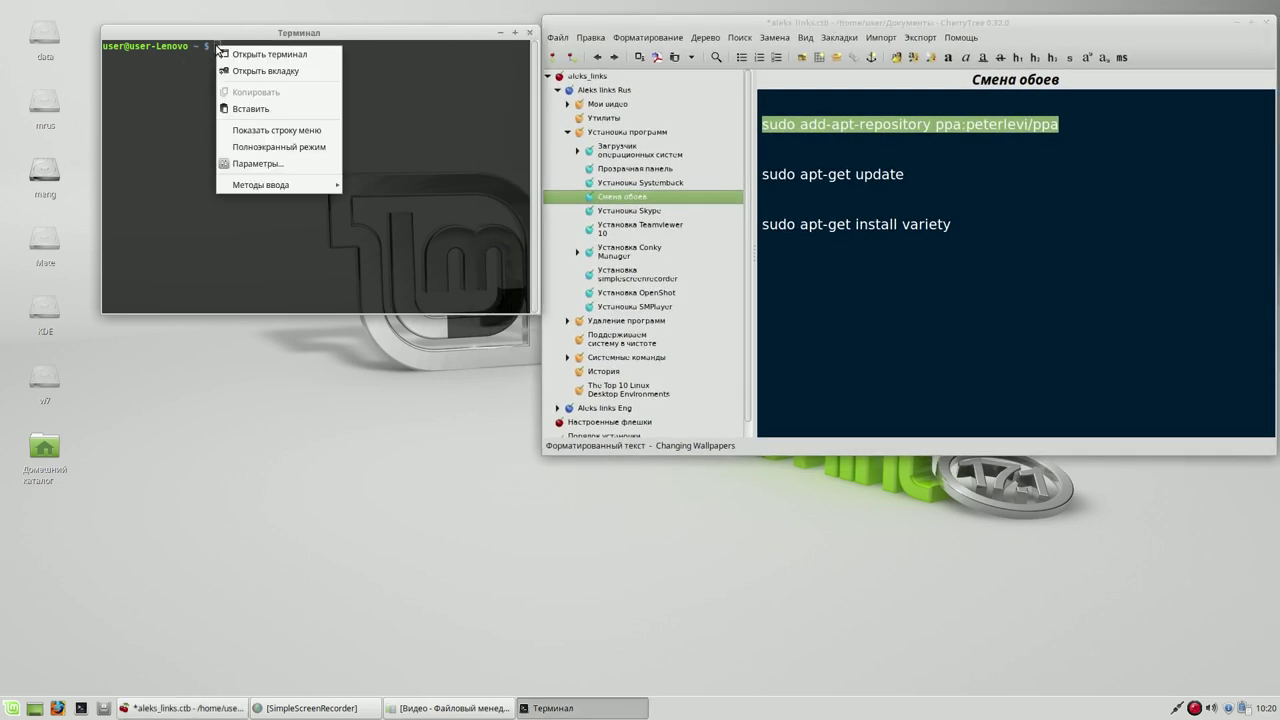
{"action": "left_click", "coordinate": [255, 102]}
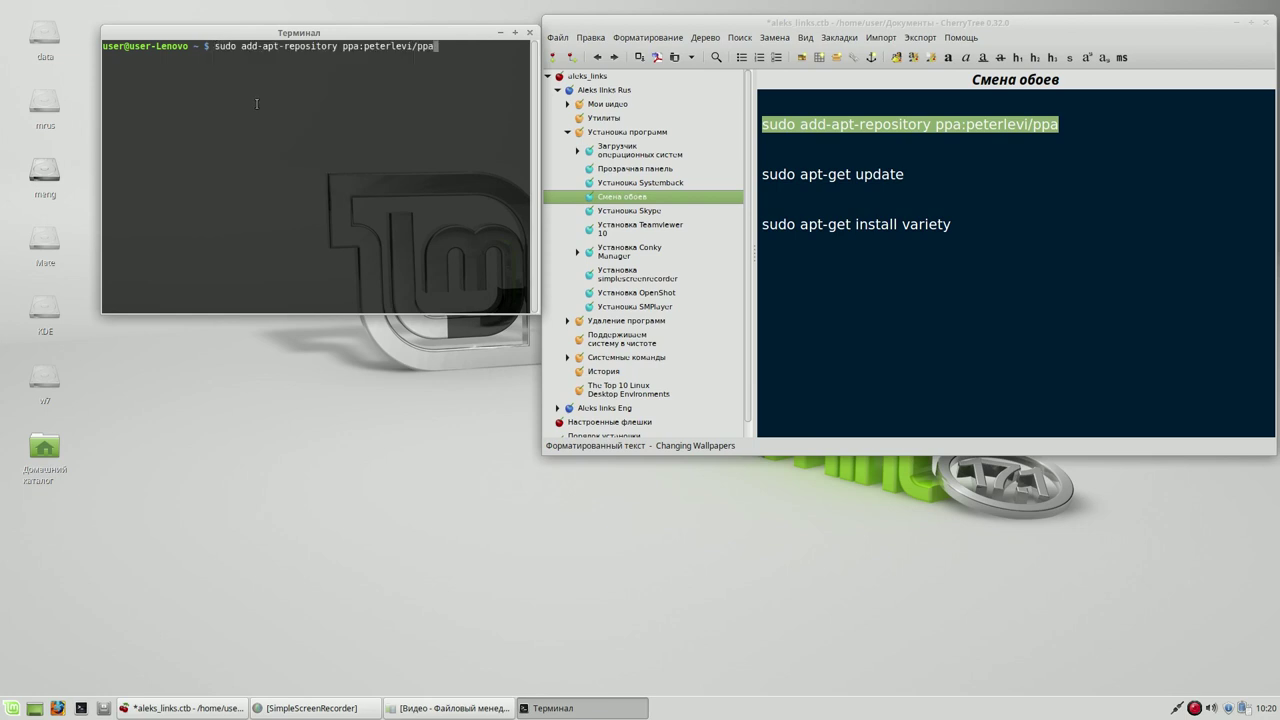
{"action": "key", "text": "Return"}
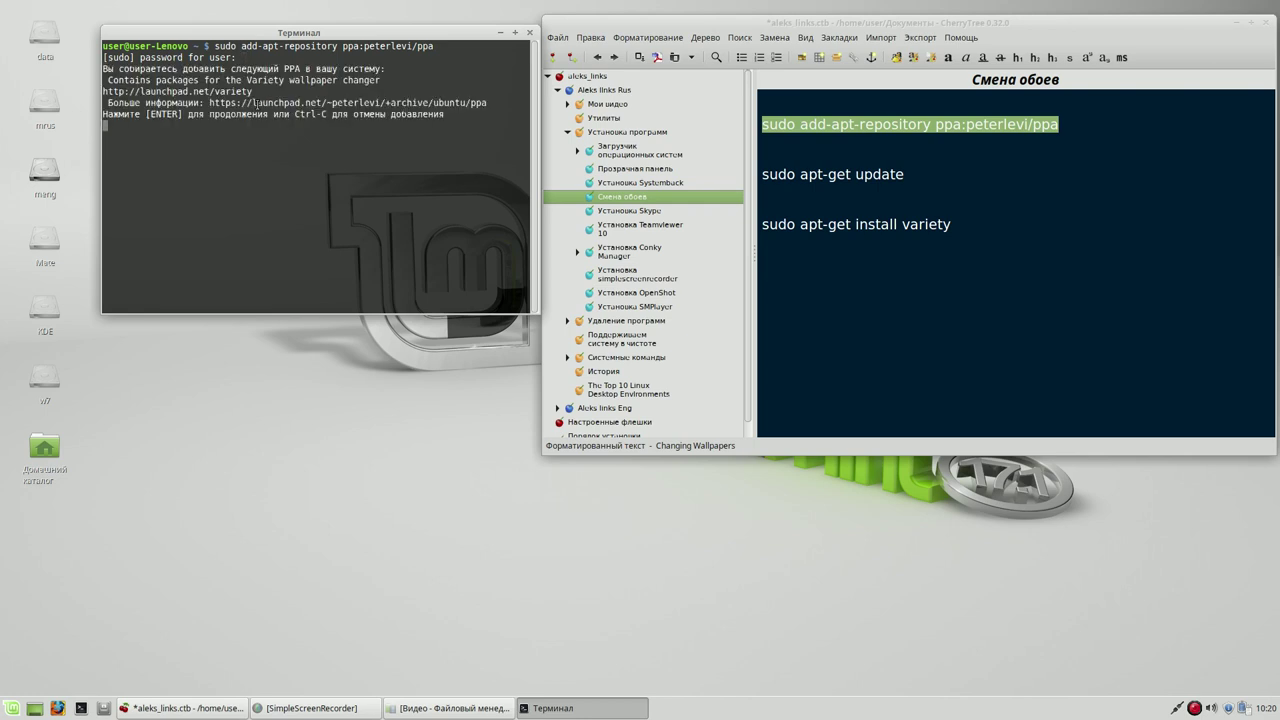
{"action": "key", "text": "Return"}
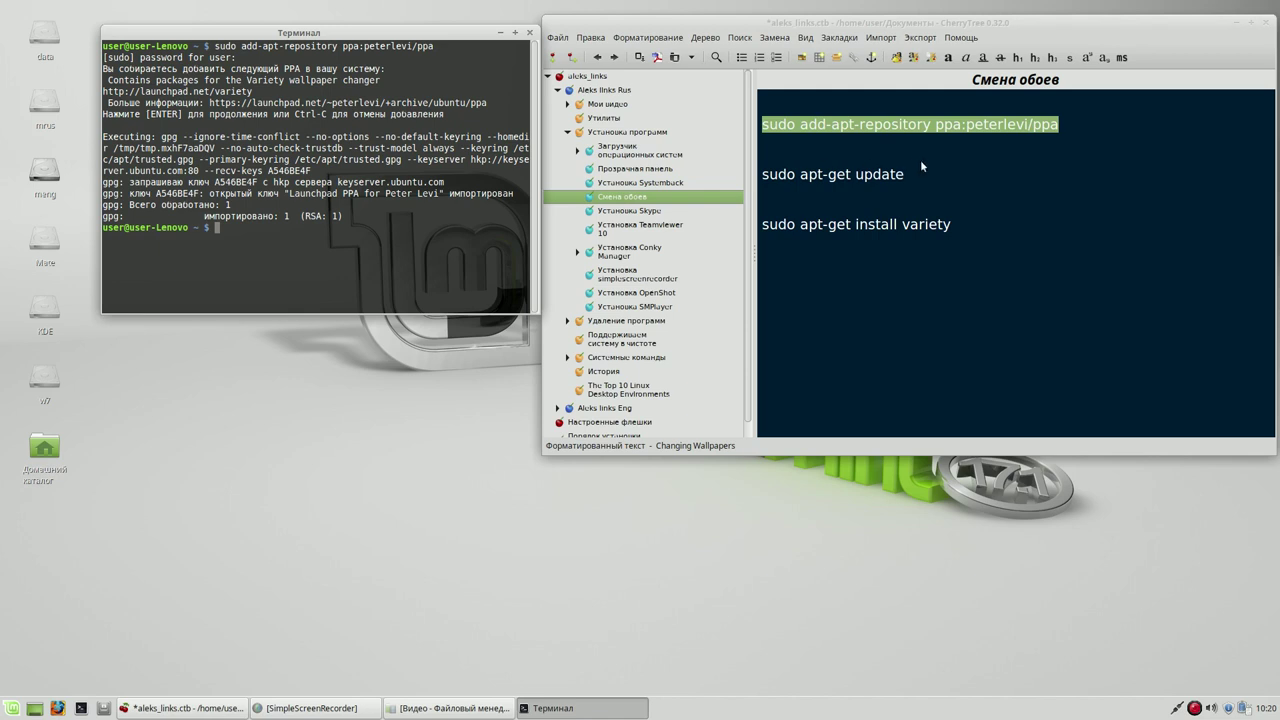
Step: Copy sudo apt-get update from the note and run it in the terminal to refresh the package lists
{"action": "double_click", "coordinate": [858, 177]}
{"action": "left_click_drag", "start_coordinate": [858, 181], "coordinate": [762, 180]}
{"action": "right_click", "coordinate": [800, 177]}
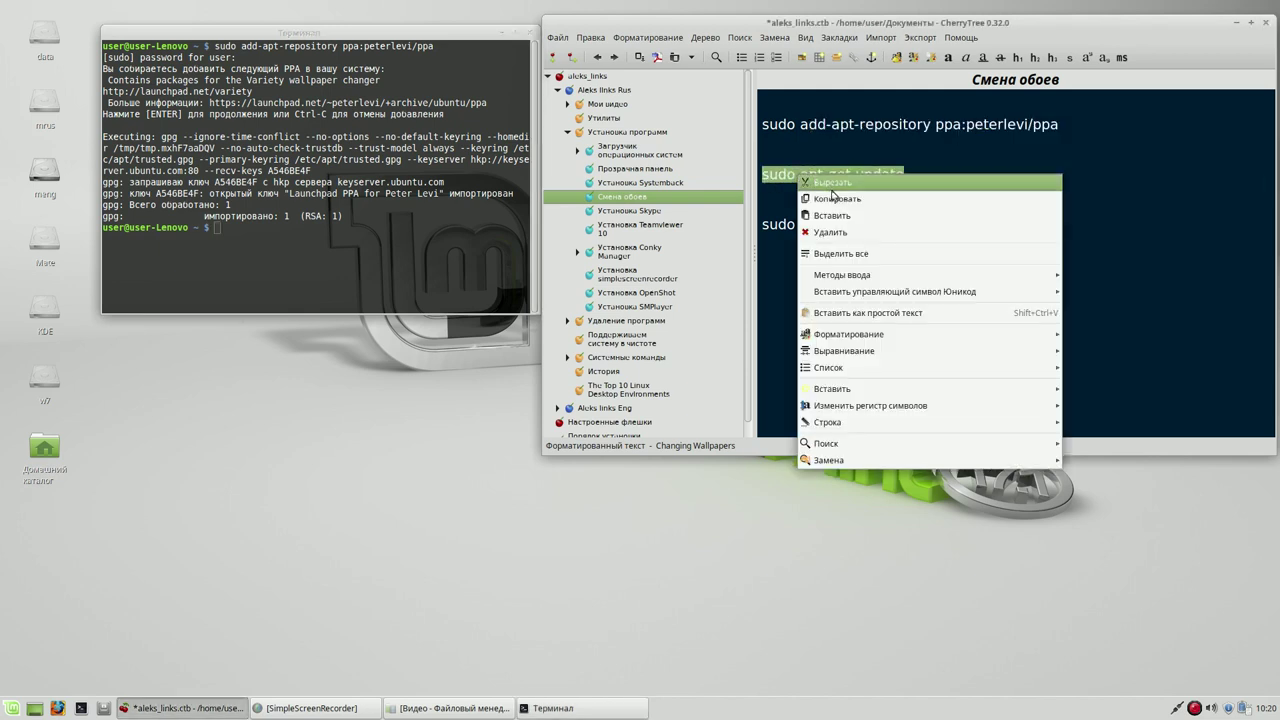
{"action": "left_click", "coordinate": [837, 202]}
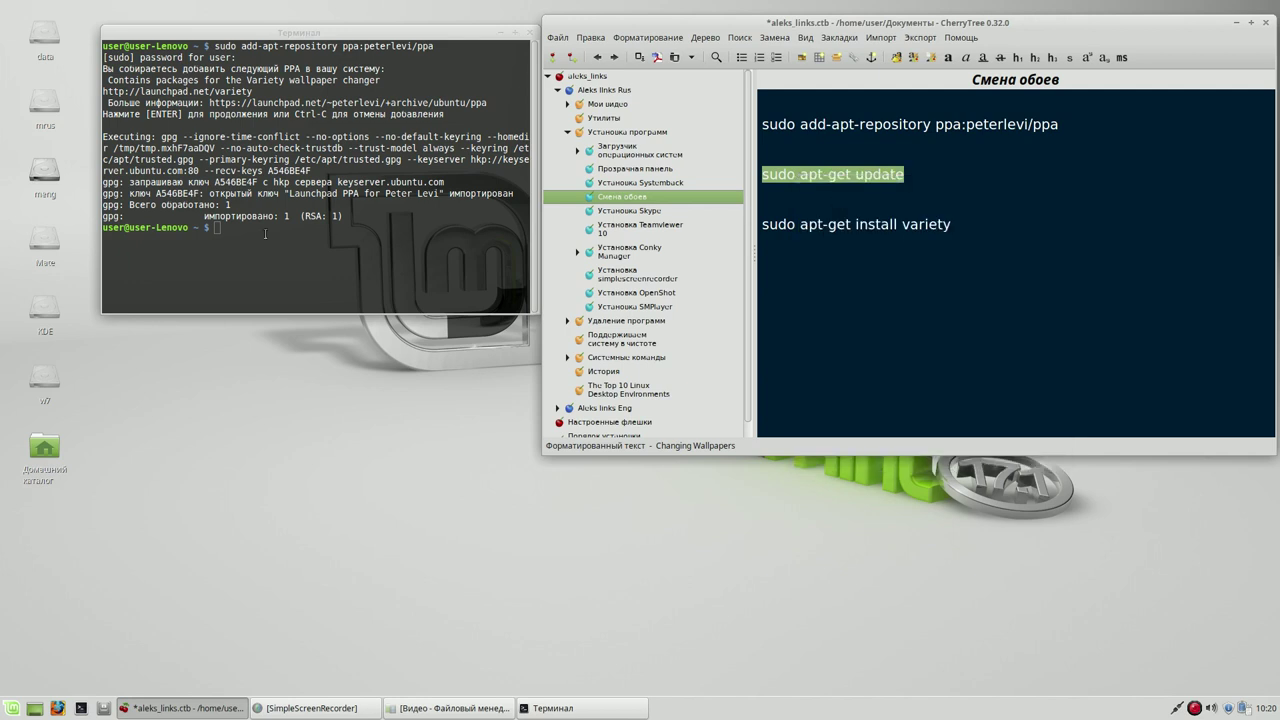
{"action": "right_click", "coordinate": [216, 228]}
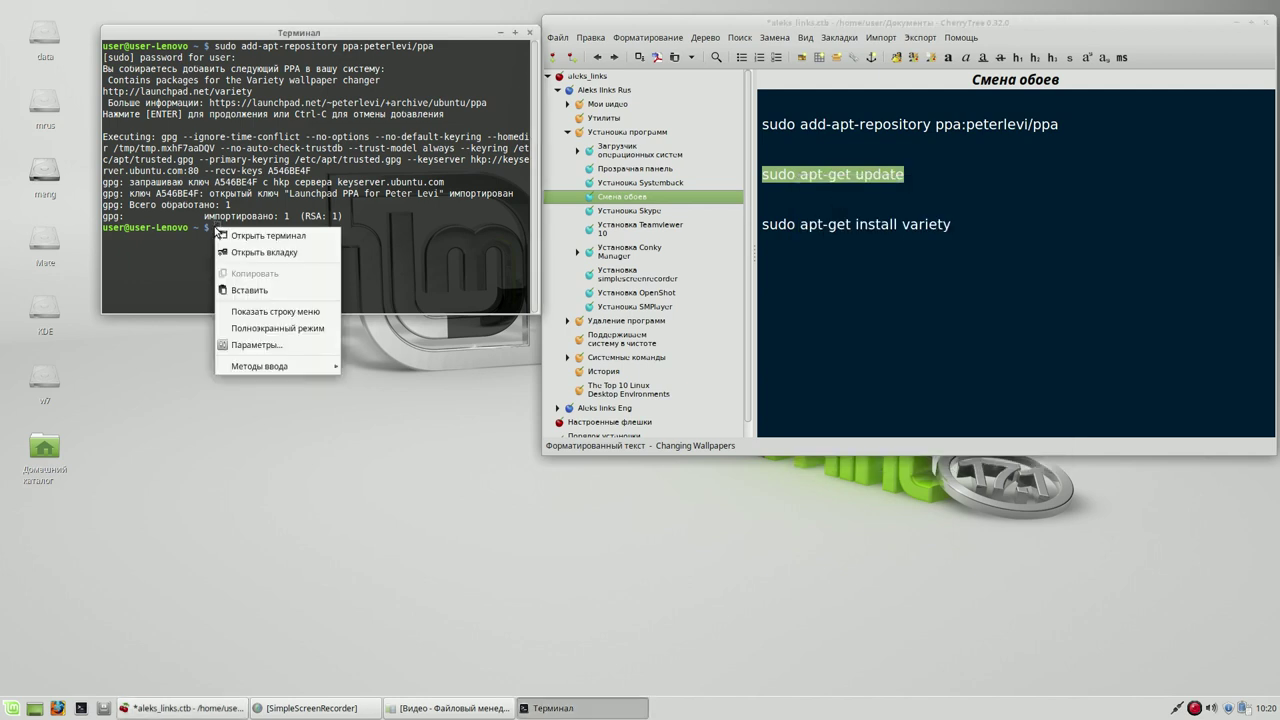
{"action": "left_click", "coordinate": [258, 292]}
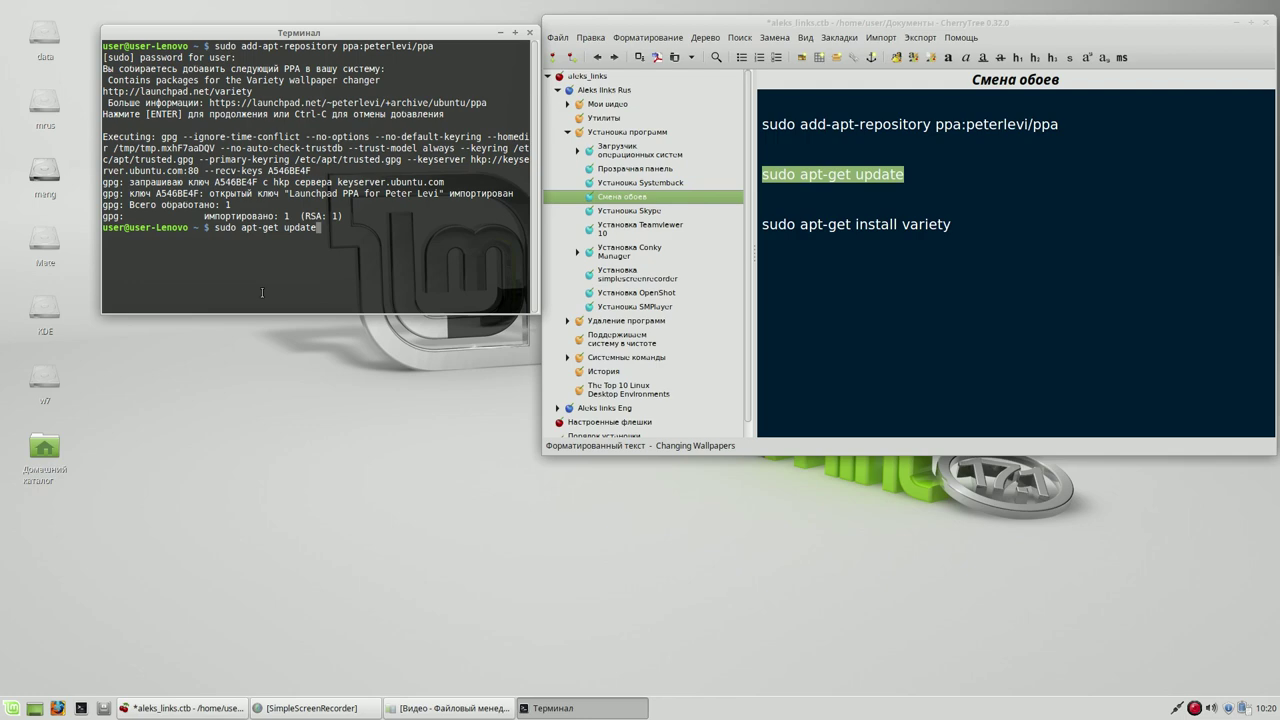
{"action": "key", "text": "Return"}
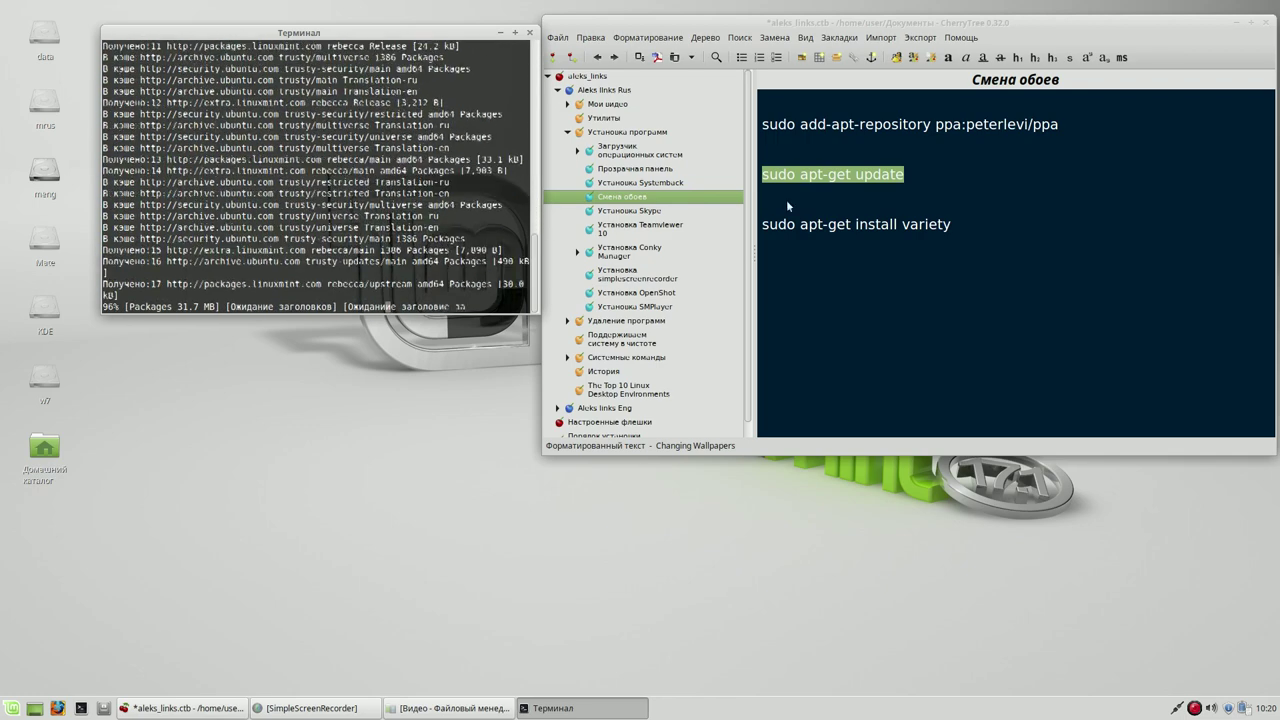
Step: Copy sudo apt-get install variety from the note, run it in the terminal and confirm the installation with y
{"action": "left_click_drag", "start_coordinate": [951, 226], "coordinate": [761, 230]}
{"action": "right_click", "coordinate": [800, 228]}
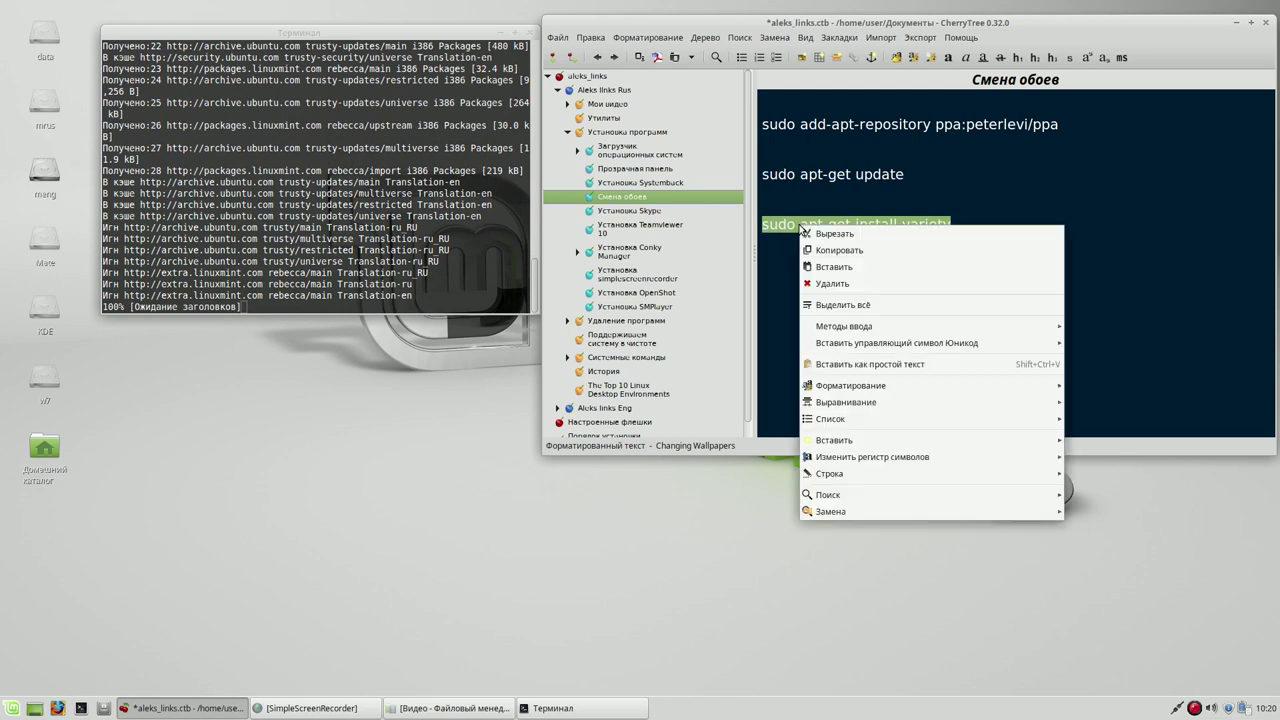
{"action": "left_click", "coordinate": [838, 245]}
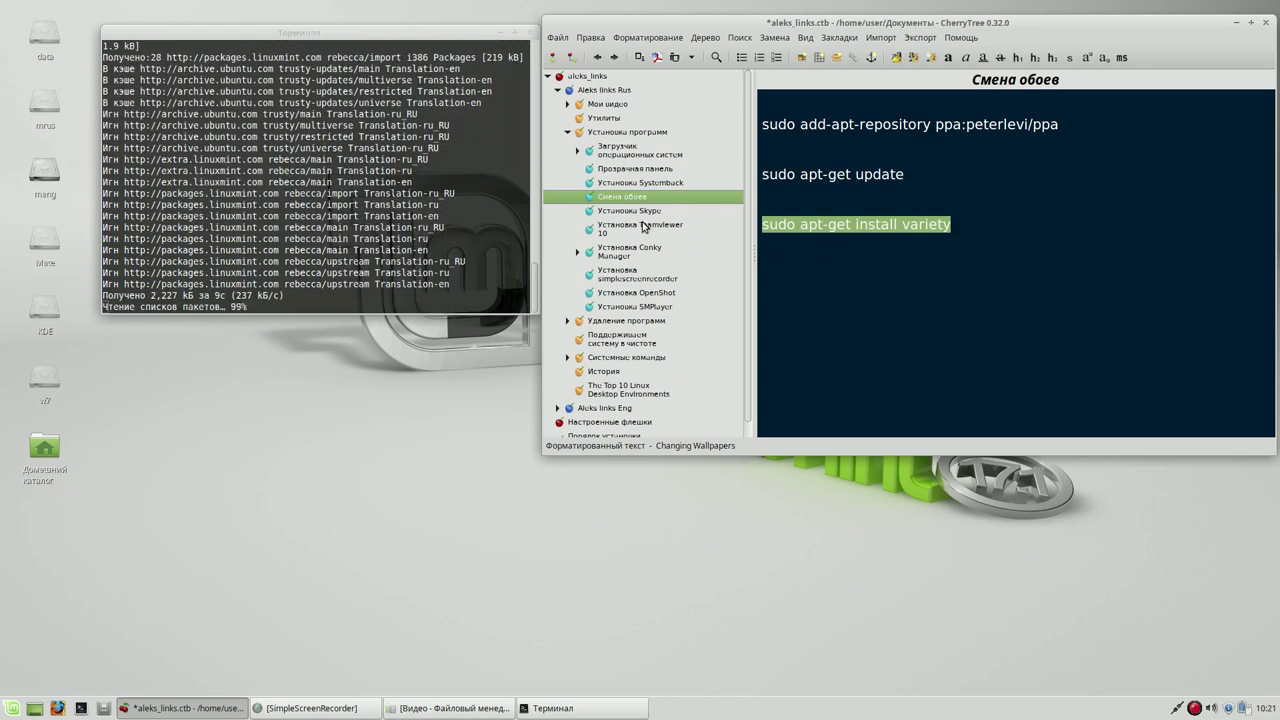
{"action": "right_click", "coordinate": [226, 308]}
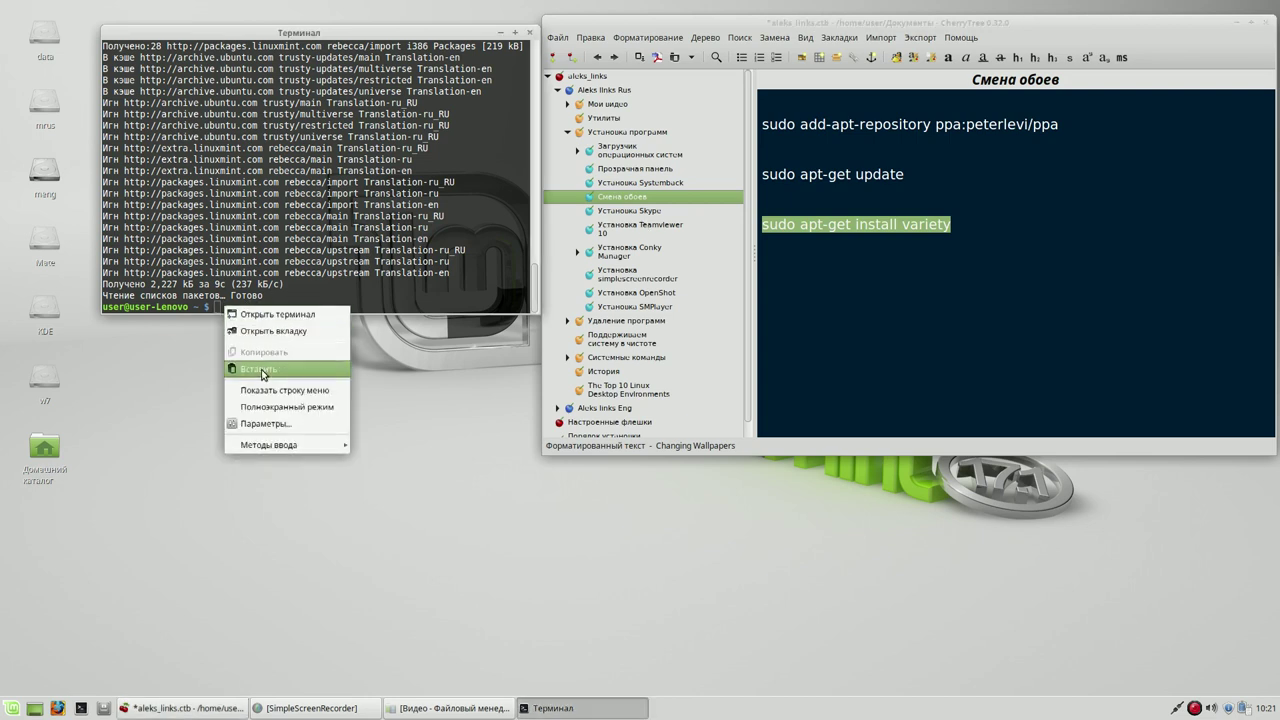
{"action": "left_click", "coordinate": [262, 370]}
{"action": "key", "text": "Return"}
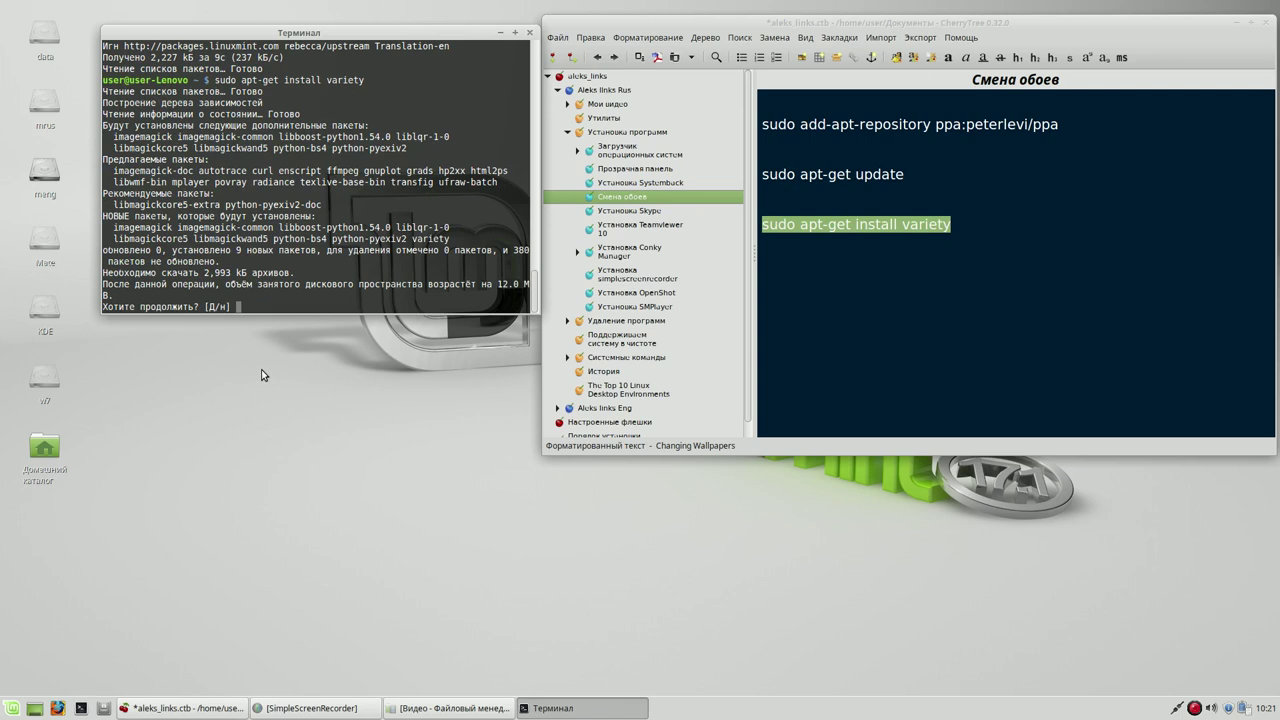
{"action": "type", "text": "y"}
{"action": "key", "text": "Return"}
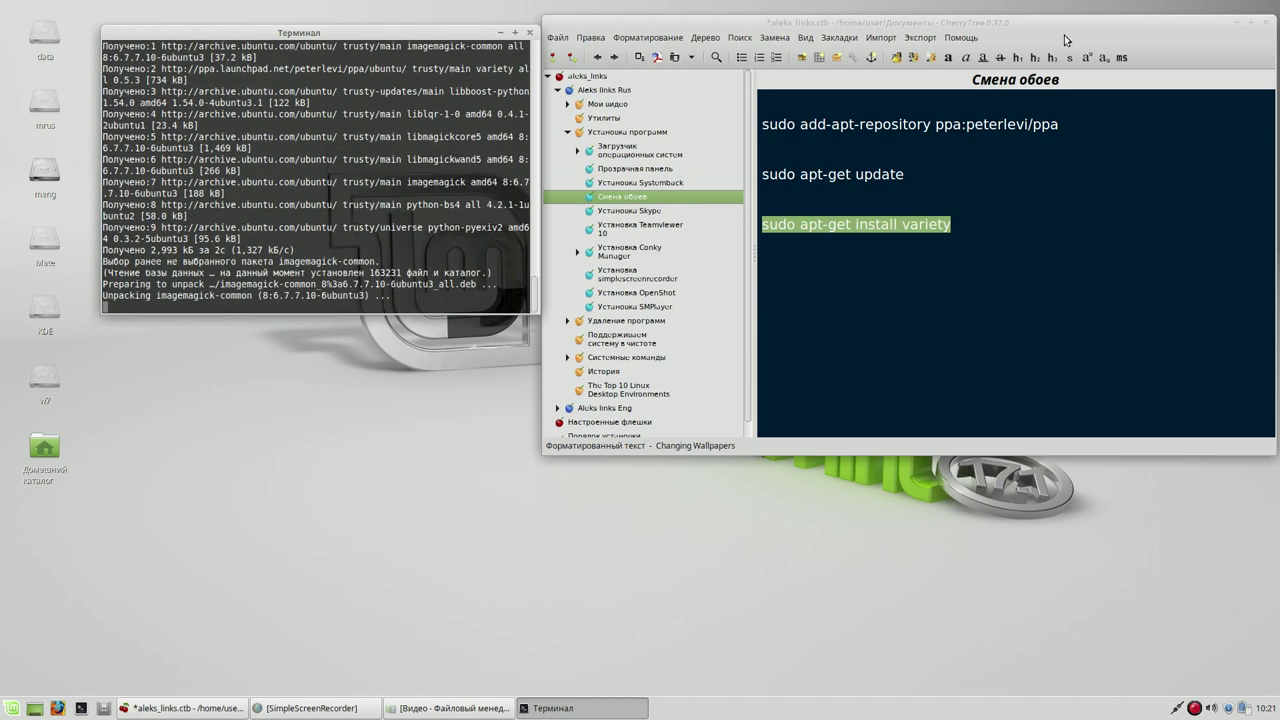
Step: Minimize the notes and terminal, find Variety in the applications, add its launcher to the panel and start it
{"action": "left_click", "coordinate": [1237, 22]}
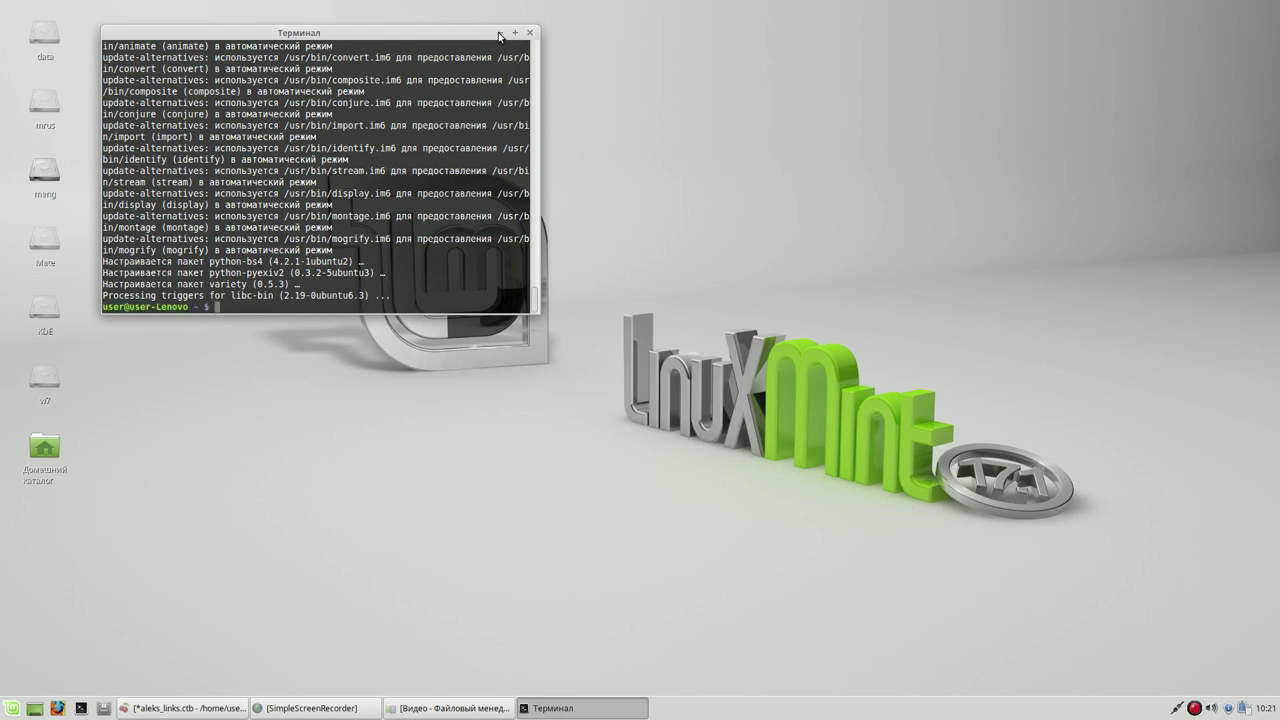
{"action": "left_click", "coordinate": [499, 36]}
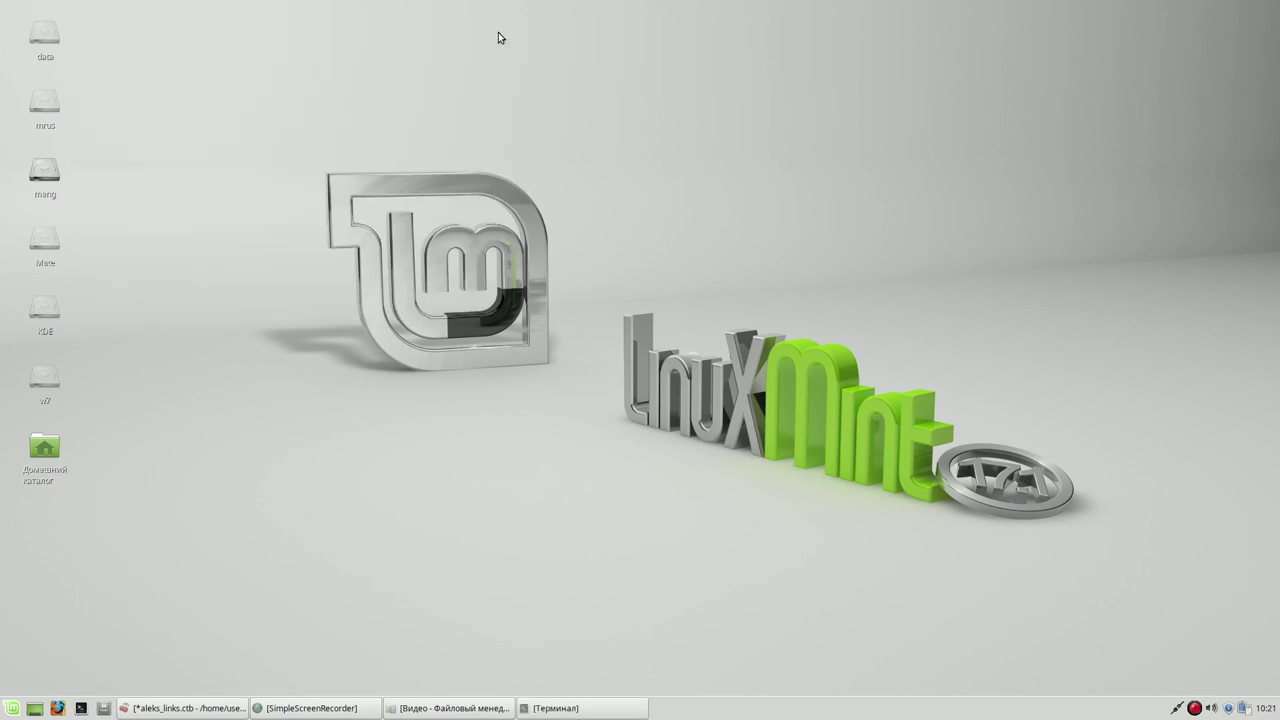
{"action": "left_click", "coordinate": [14, 710]}
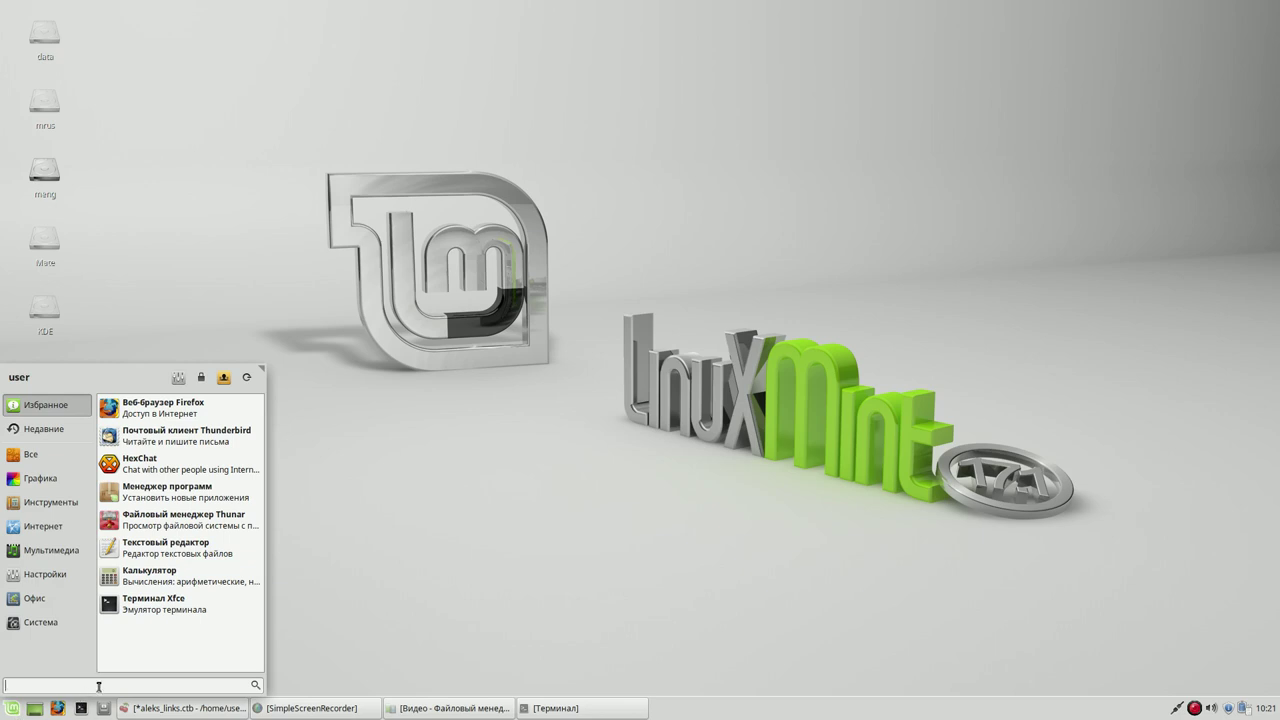
{"action": "type", "text": "var"}
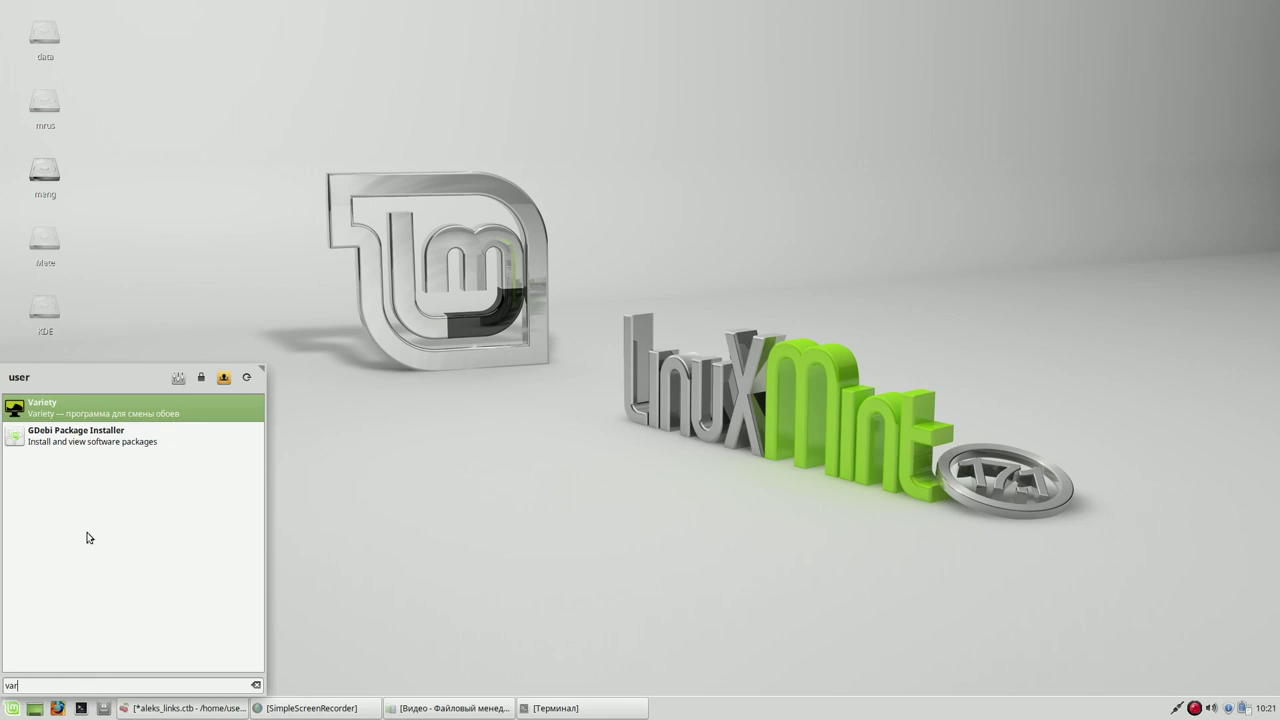
{"action": "right_click", "coordinate": [120, 408]}
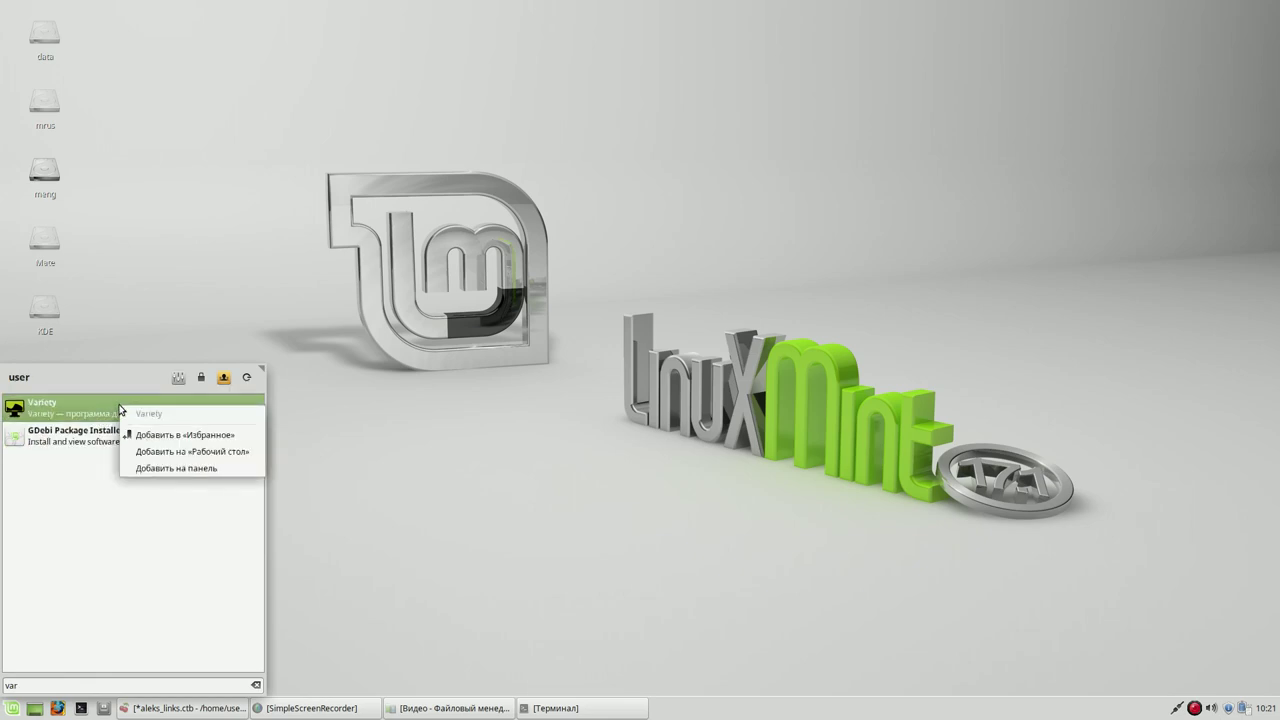
{"action": "left_click", "coordinate": [201, 468]}
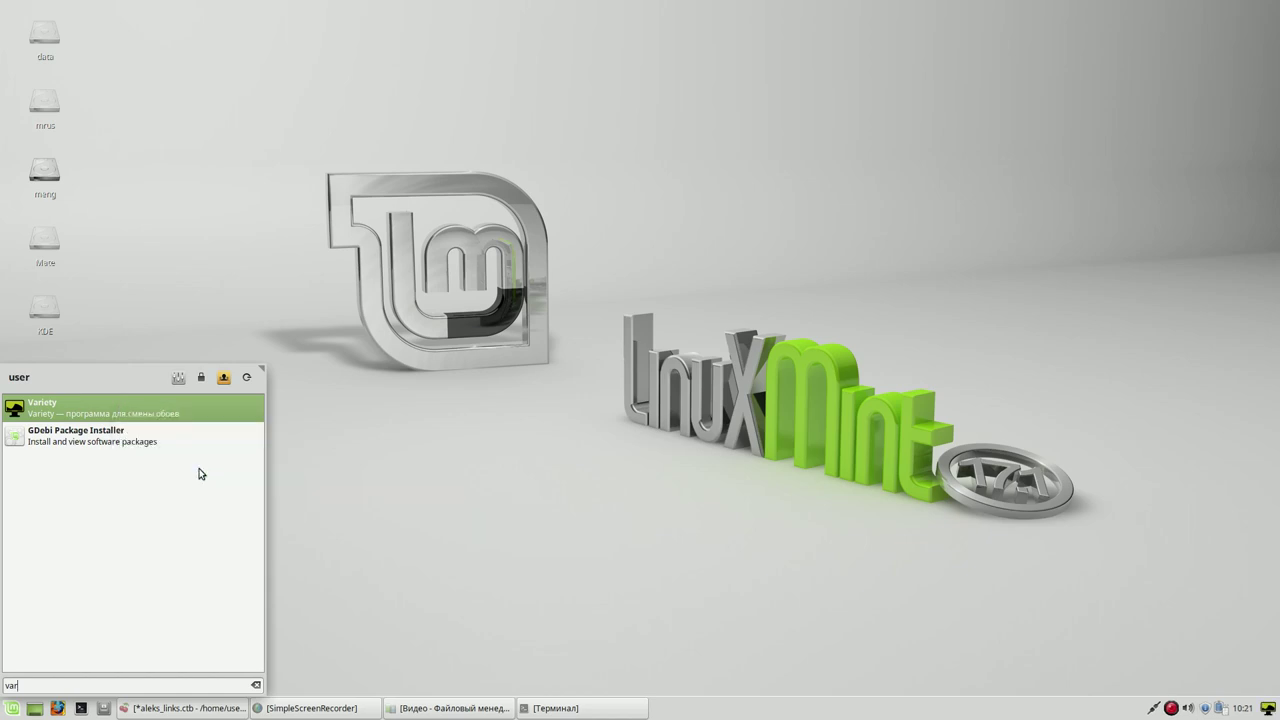
{"action": "left_click", "coordinate": [184, 405]}
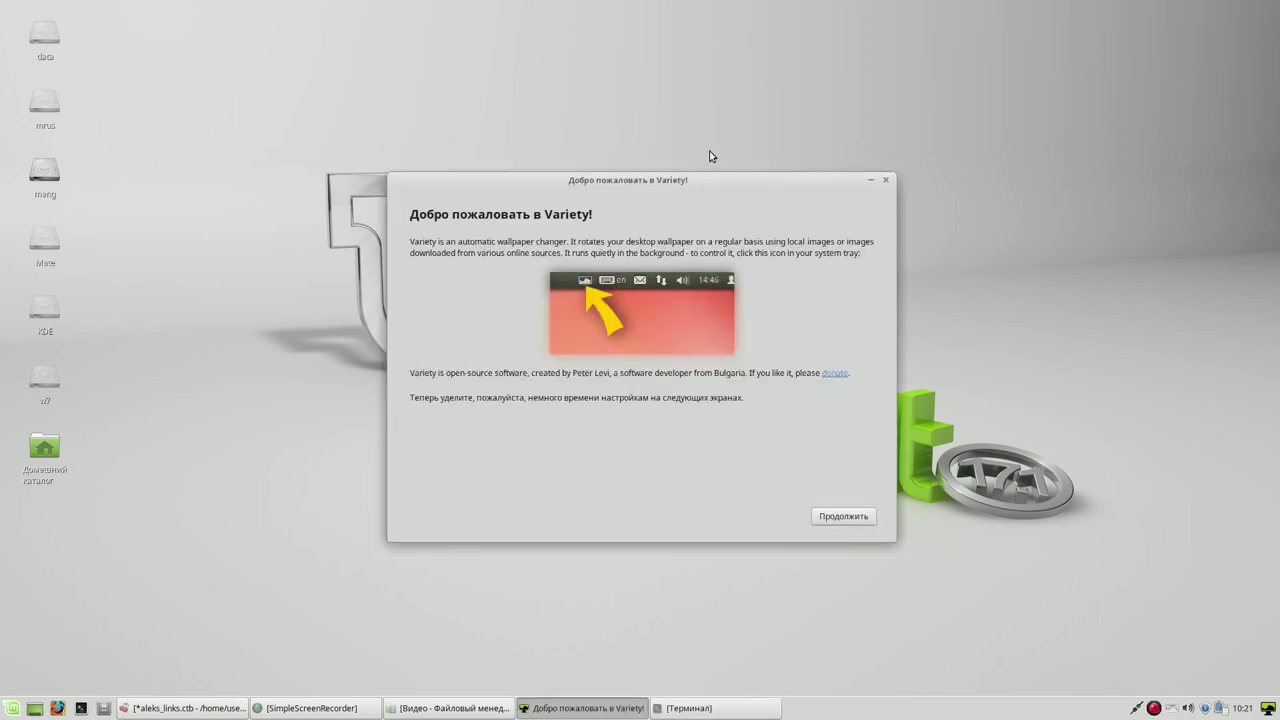
Step: Go through the Variety welcome wizard, choosing to participate in VRTY.ORG anonymously
{"action": "left_click", "coordinate": [836, 516]}
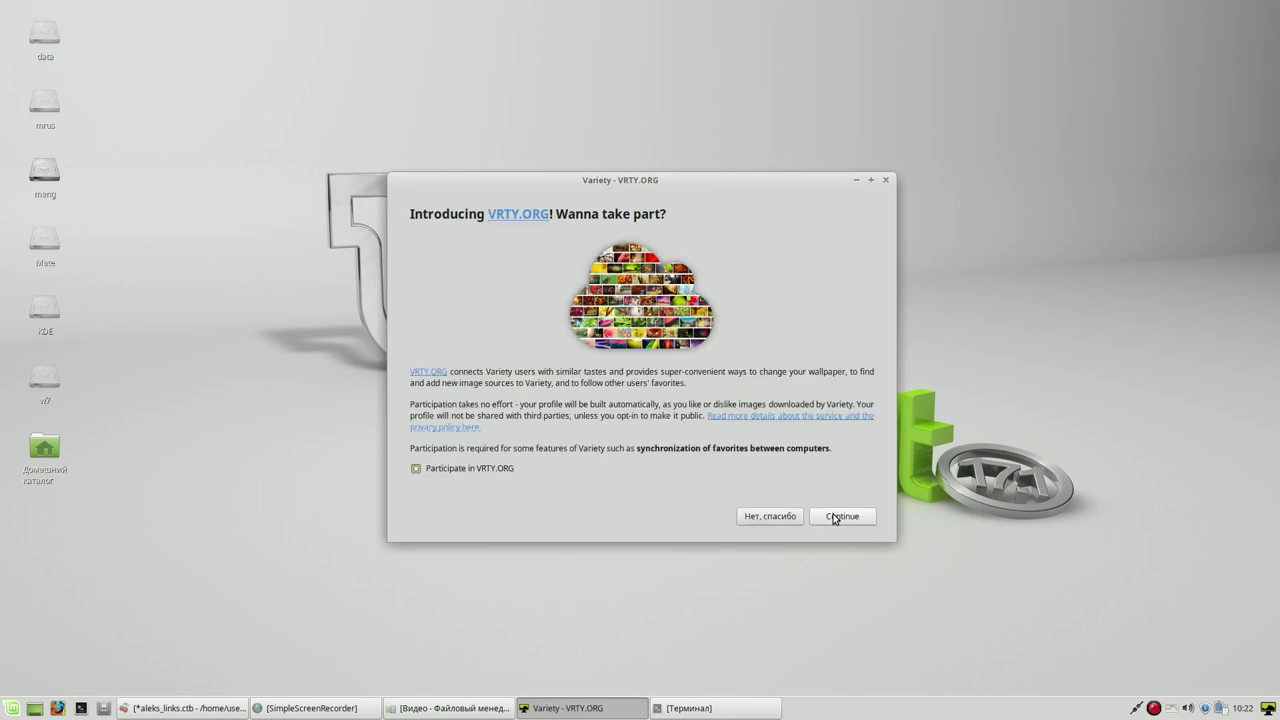
{"action": "left_click", "coordinate": [849, 518]}
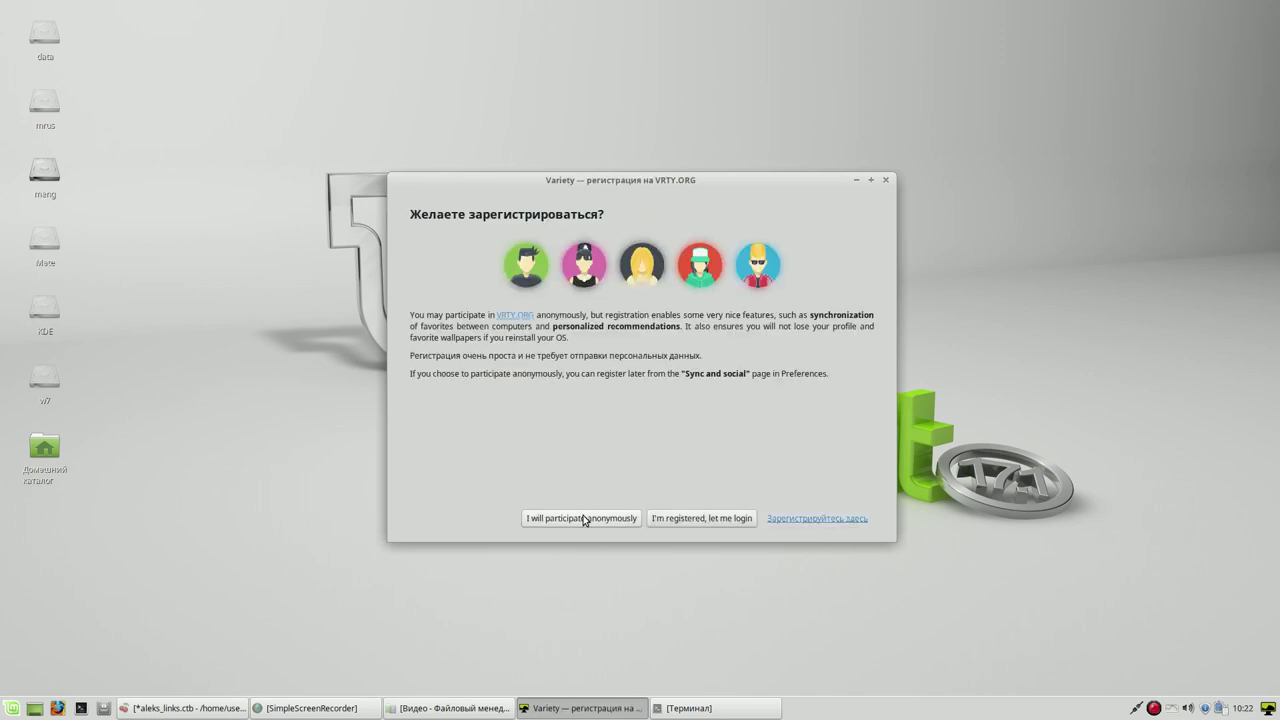
{"action": "left_click", "coordinate": [584, 518]}
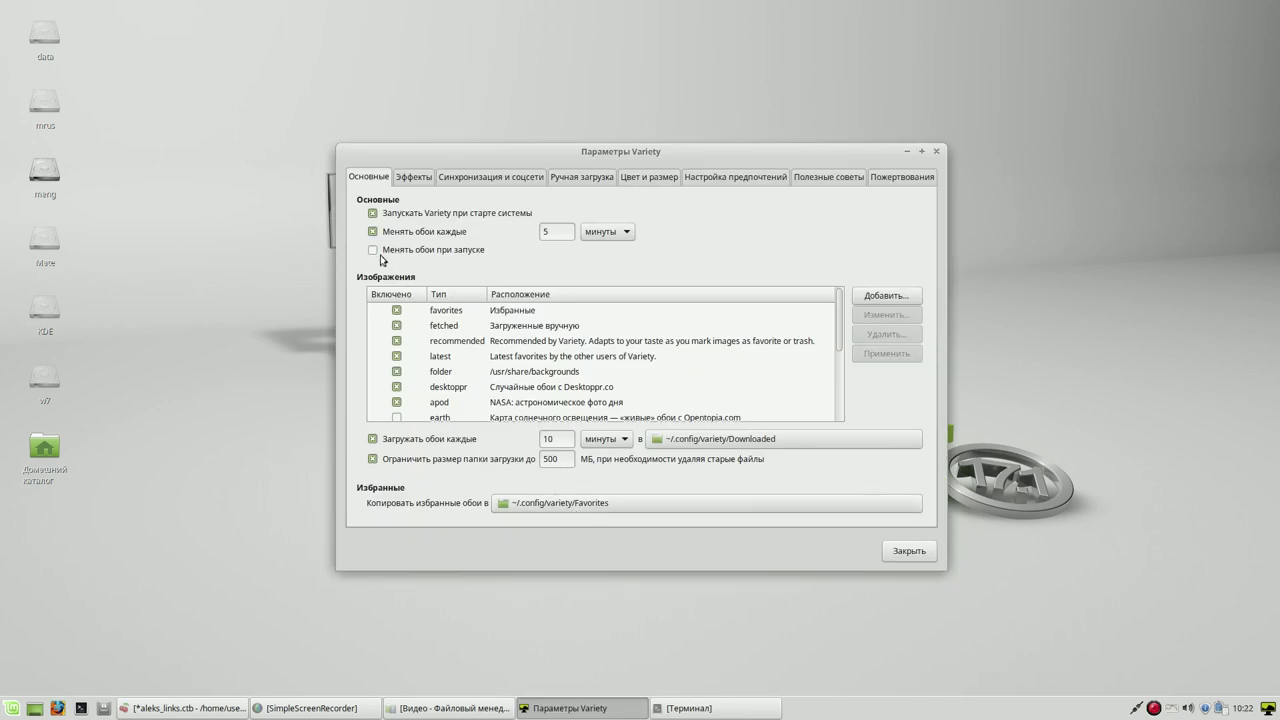
Step: Set Variety to change the wallpaper every 1 minute and also at startup, and close the preferences
{"action": "double_click", "coordinate": [548, 231]}
{"action": "type", "text": "1"}
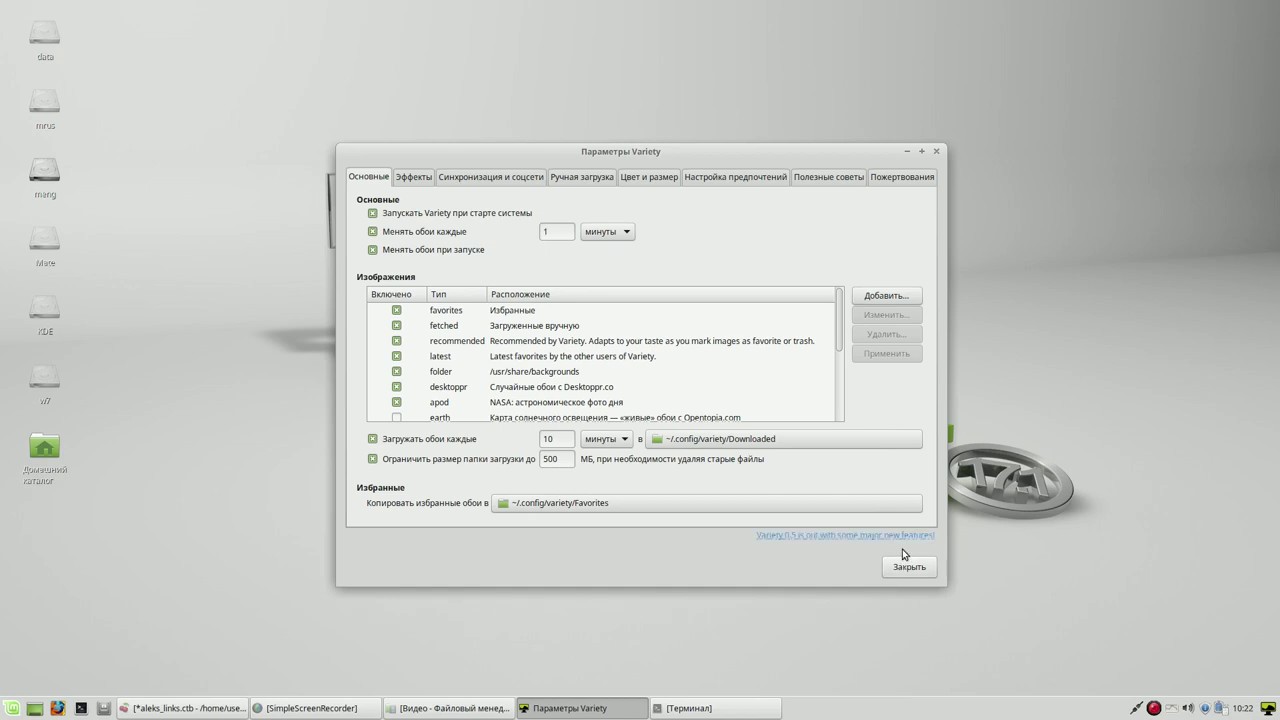
{"action": "left_click", "coordinate": [903, 566]}
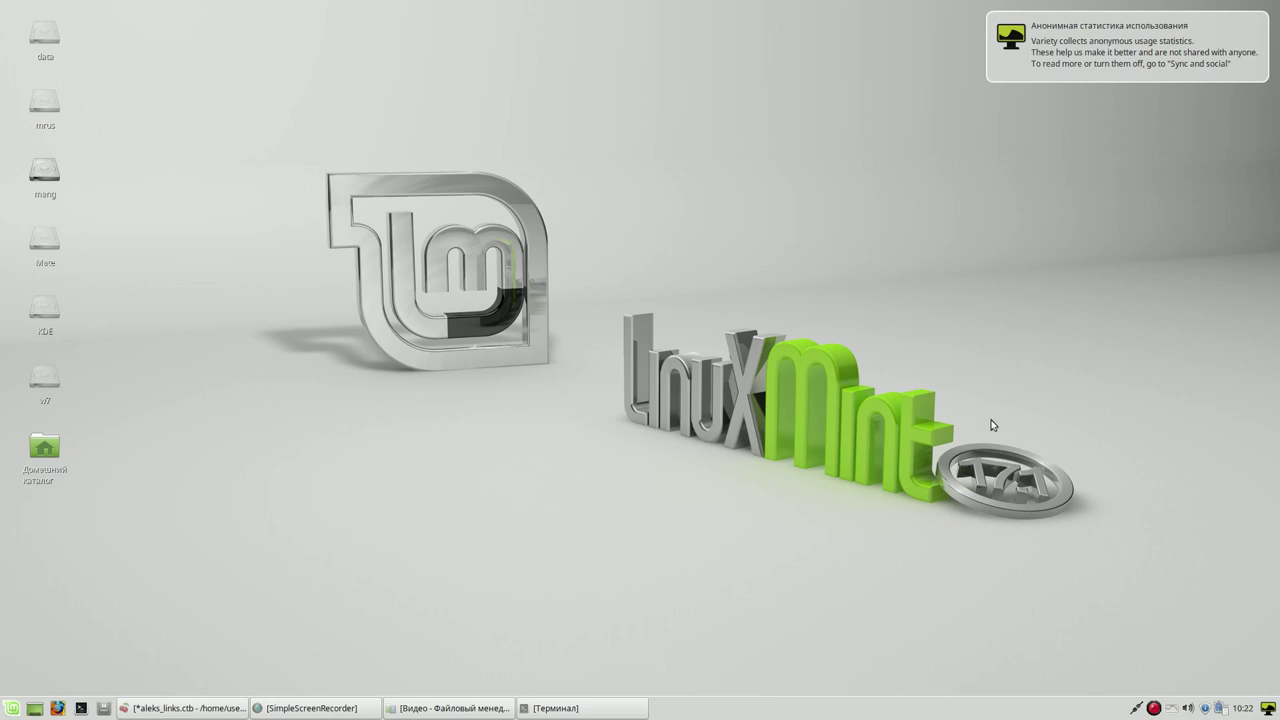
Step: Open the About window of Variety from its tray indicator and follow the website link in it
{"action": "right_click", "coordinate": [1172, 712]}
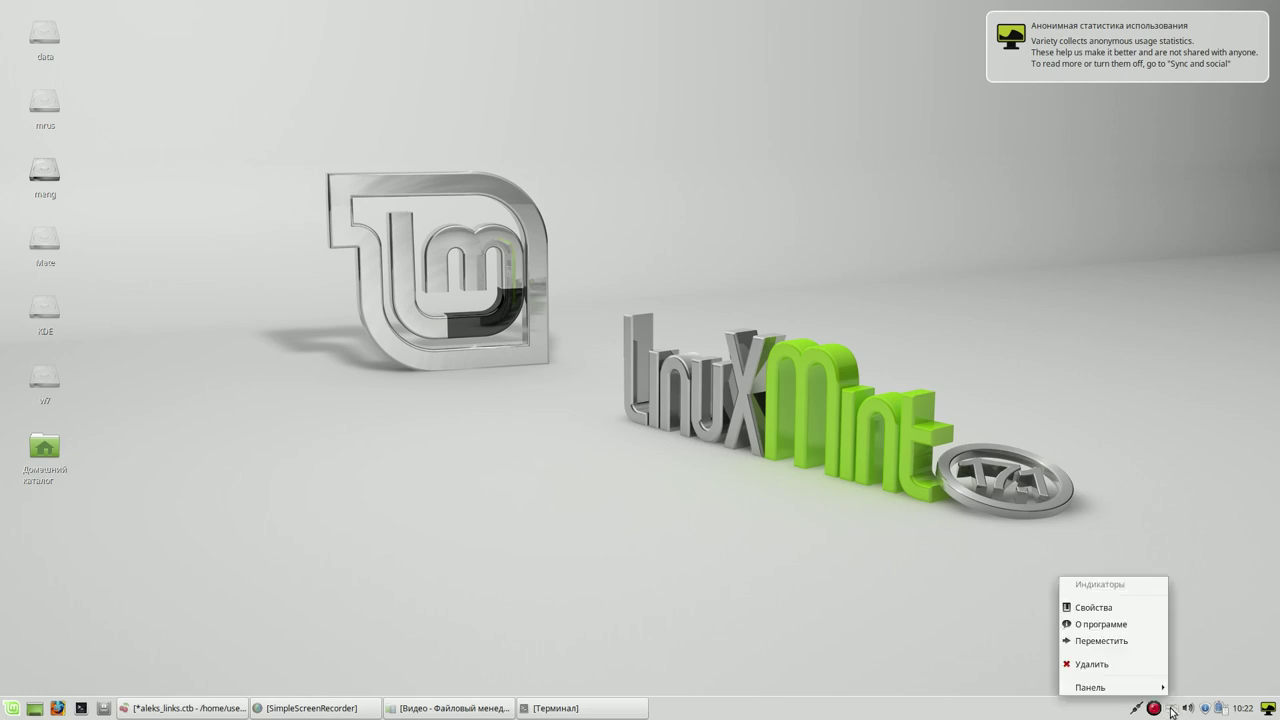
{"action": "left_click", "coordinate": [1172, 712]}
{"action": "left_click", "coordinate": [1174, 710]}
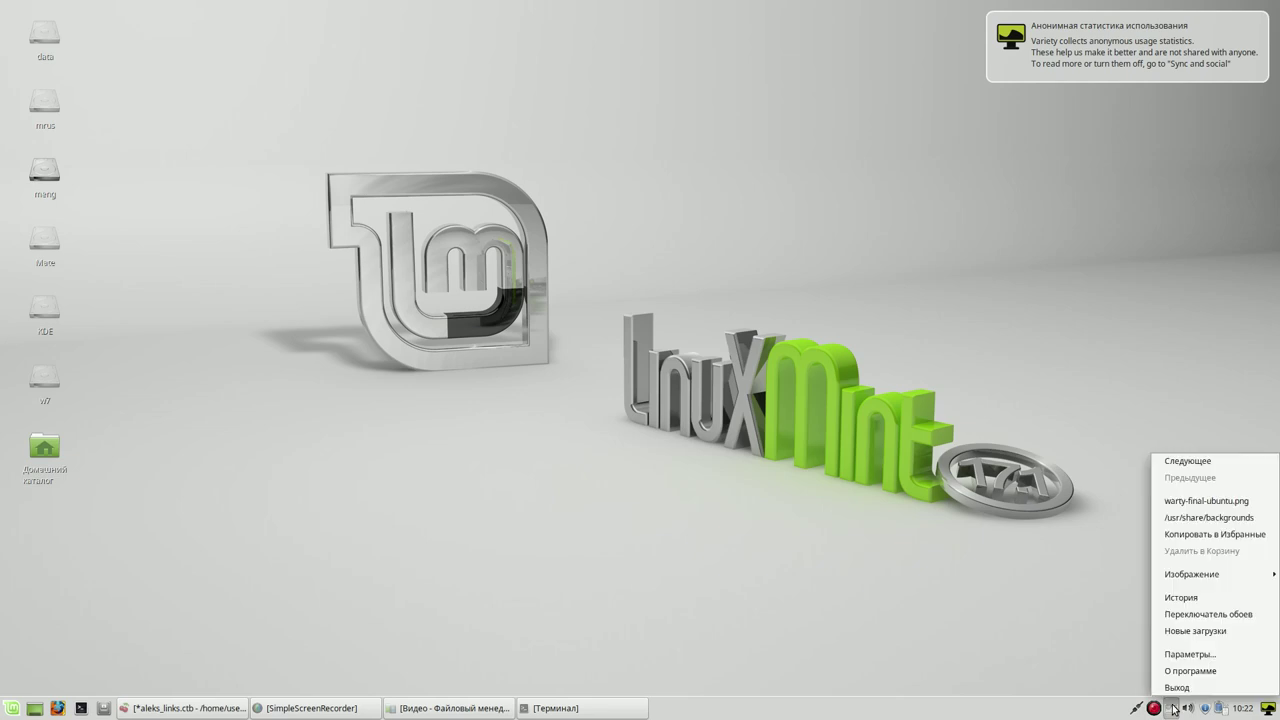
{"action": "left_click", "coordinate": [1181, 670]}
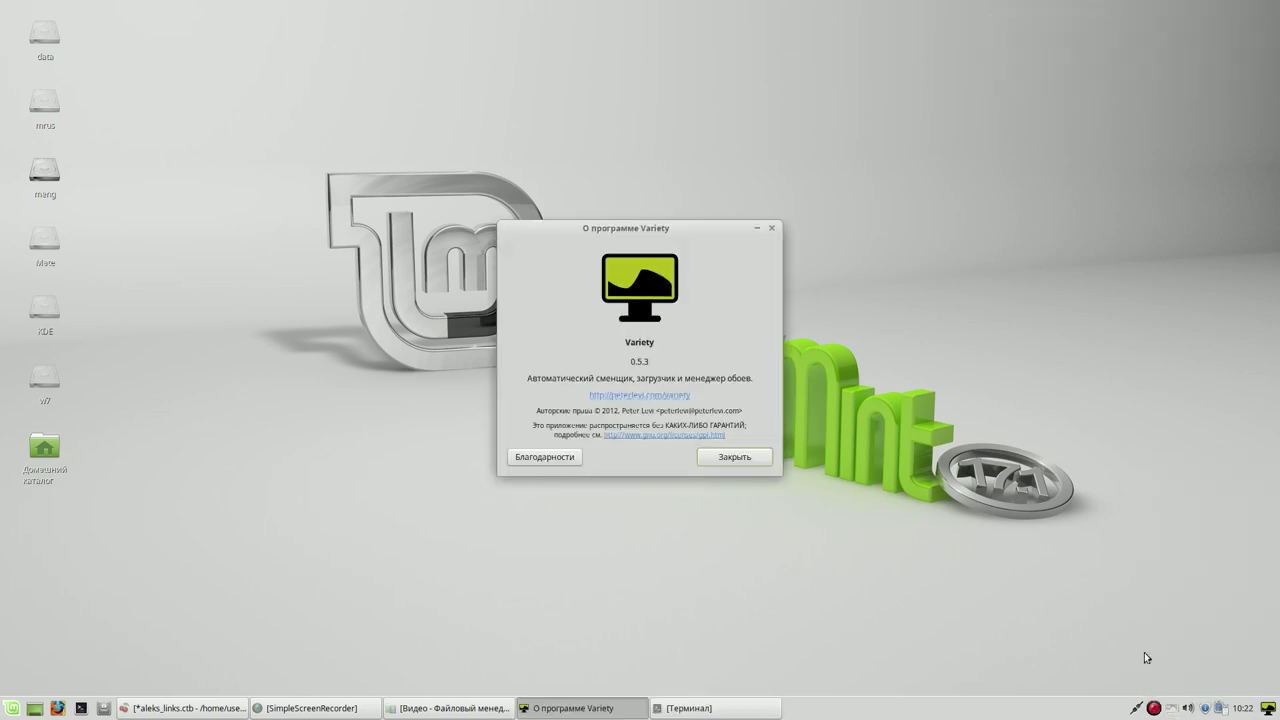
{"action": "left_click", "coordinate": [660, 396]}
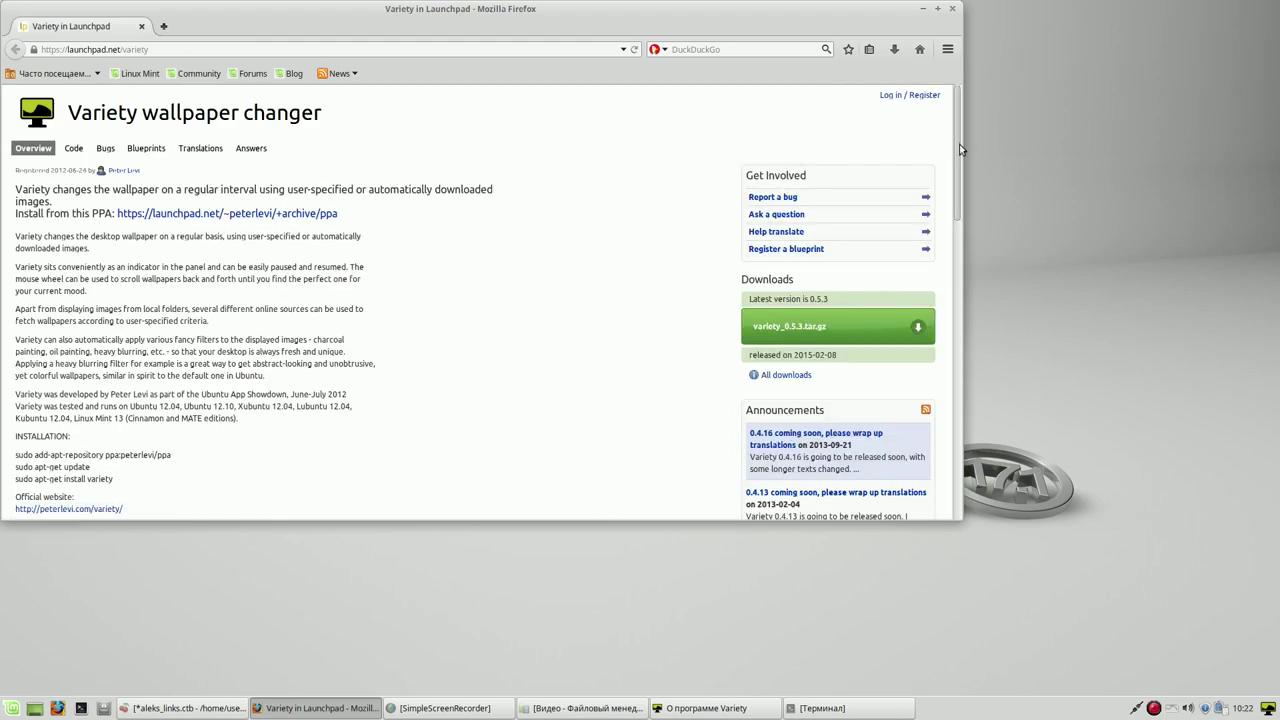
Step: Look over the Launchpad page and Variety's official website, and close the browser and the About window
{"action": "left_click_drag", "start_coordinate": [958, 158], "coordinate": [960, 209]}
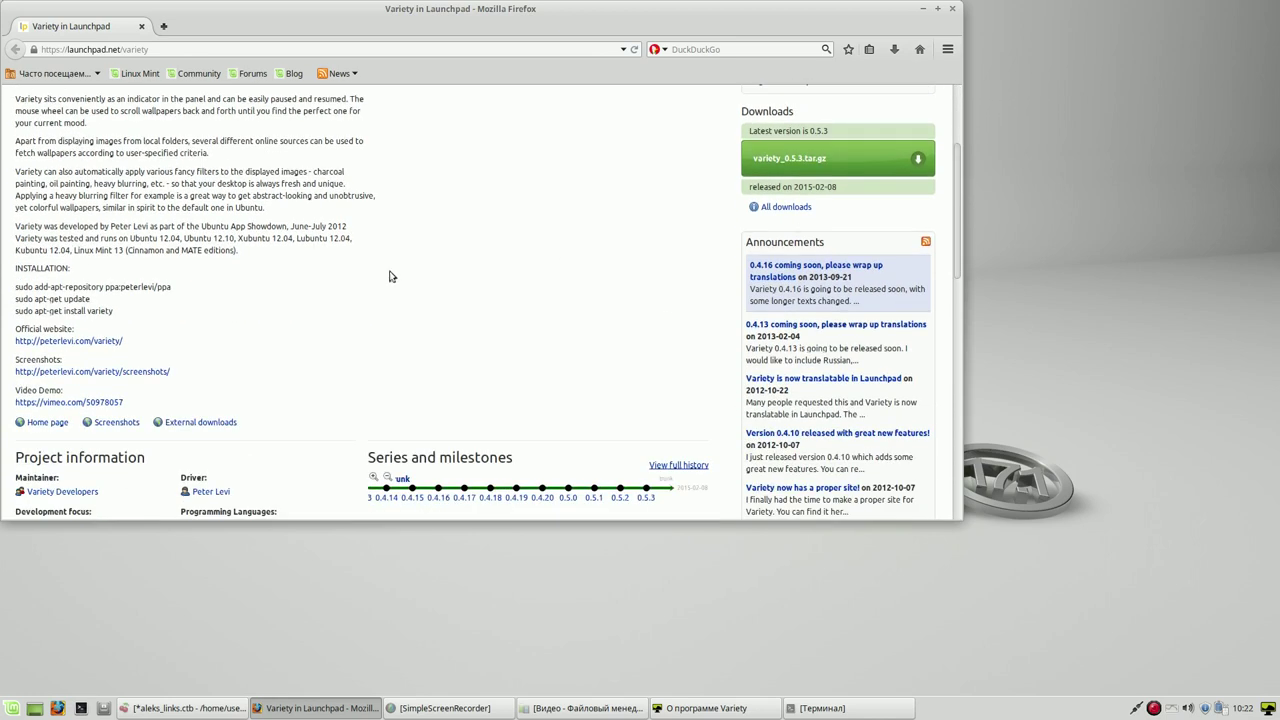
{"action": "left_click", "coordinate": [95, 341]}
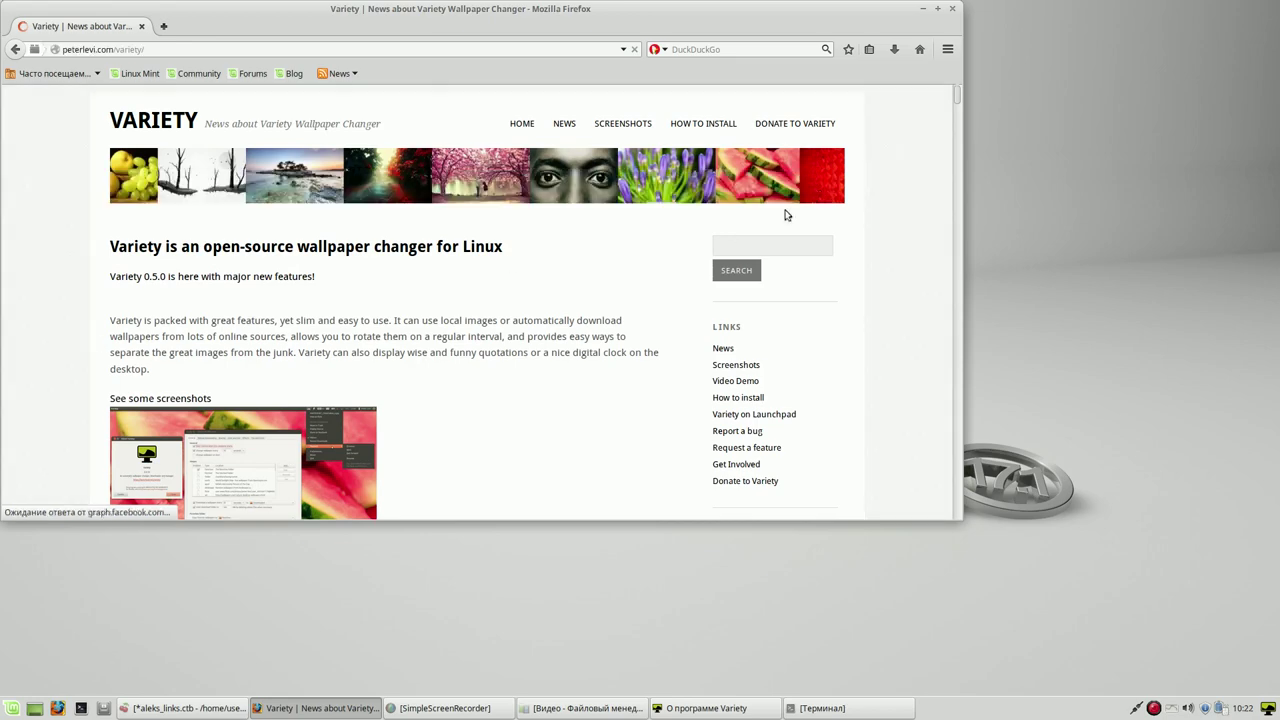
{"action": "mouse_move", "coordinate": [956, 97]}
{"action": "left_mouse_down"}
{"action": "mouse_move", "coordinate": [946, 191]}
{"action": "mouse_move", "coordinate": [950, 99]}
{"action": "left_mouse_up"}
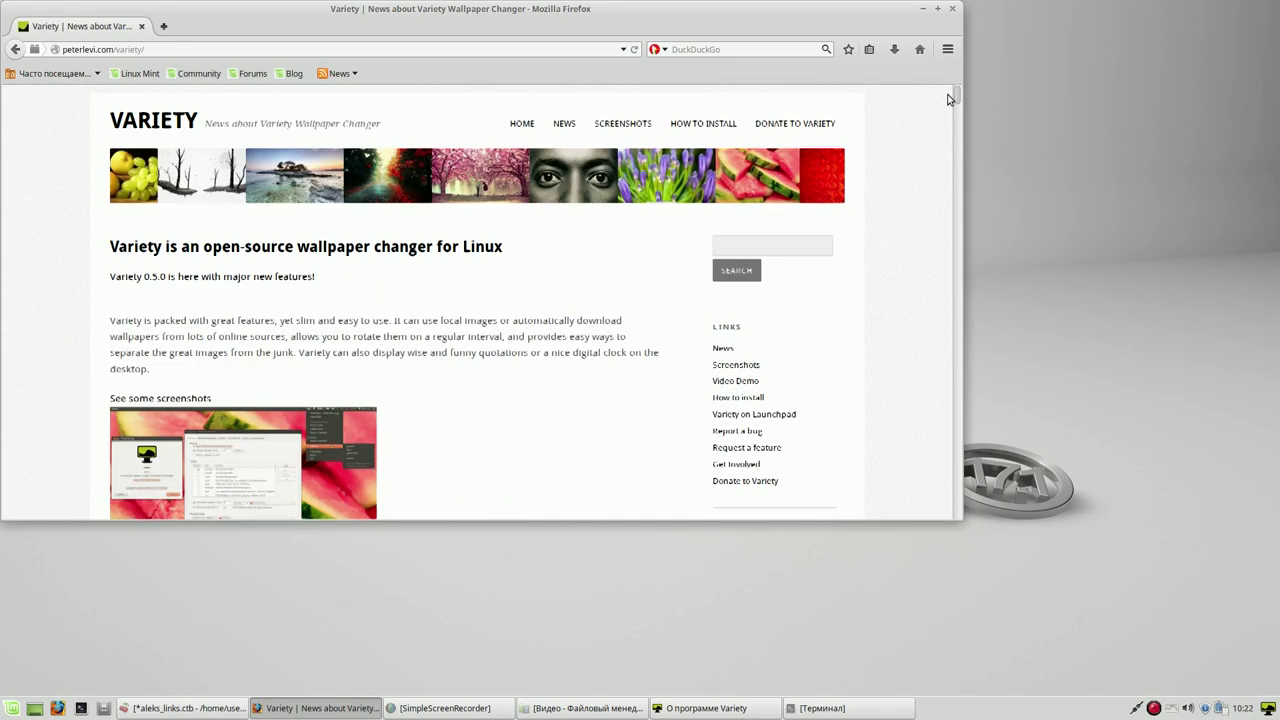
{"action": "left_click", "coordinate": [954, 10]}
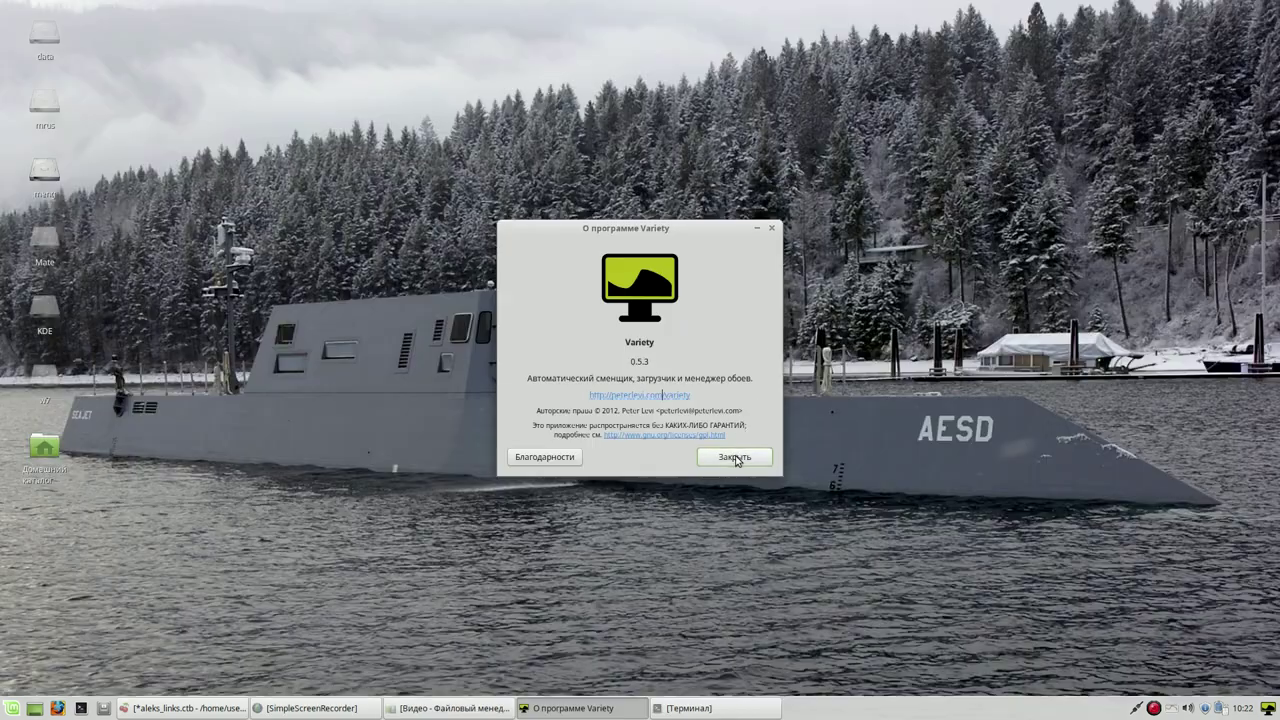
{"action": "left_click", "coordinate": [735, 456]}
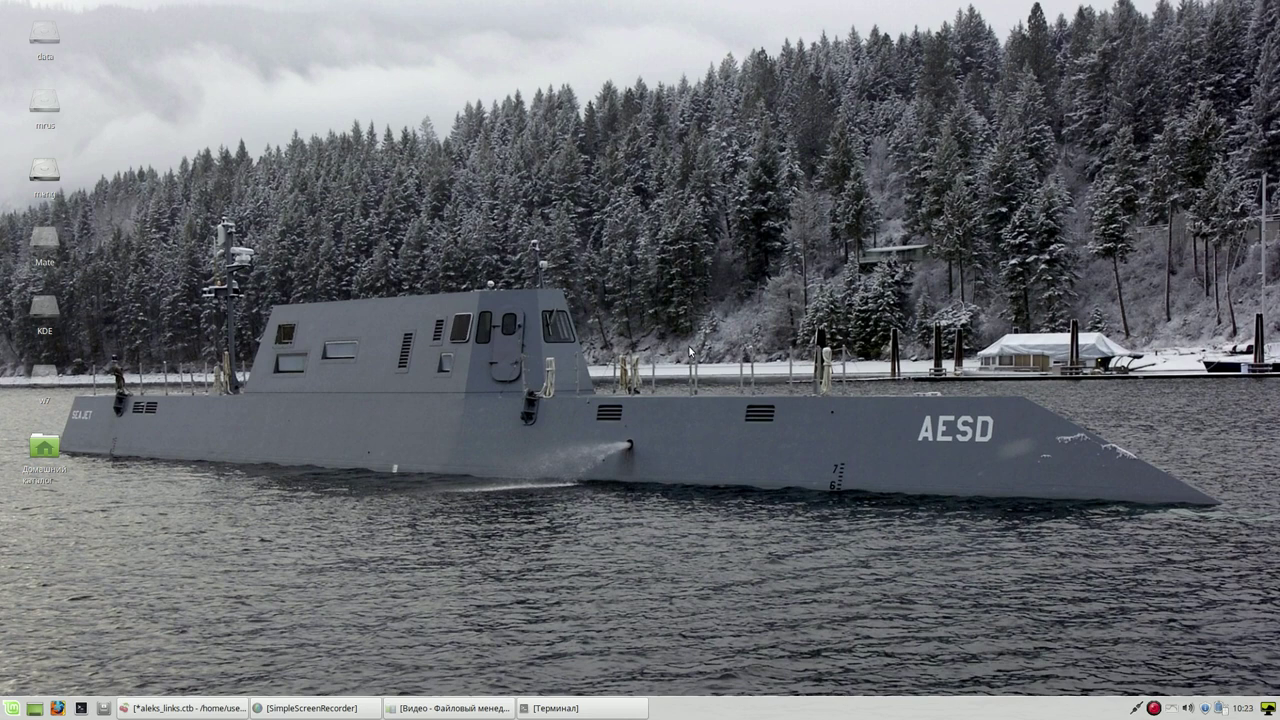
Step: Copy the current wallpaper to Variety's favorites (Избранные) and open the favorites folder from the Variety preferences
{"action": "left_click", "coordinate": [1171, 708]}
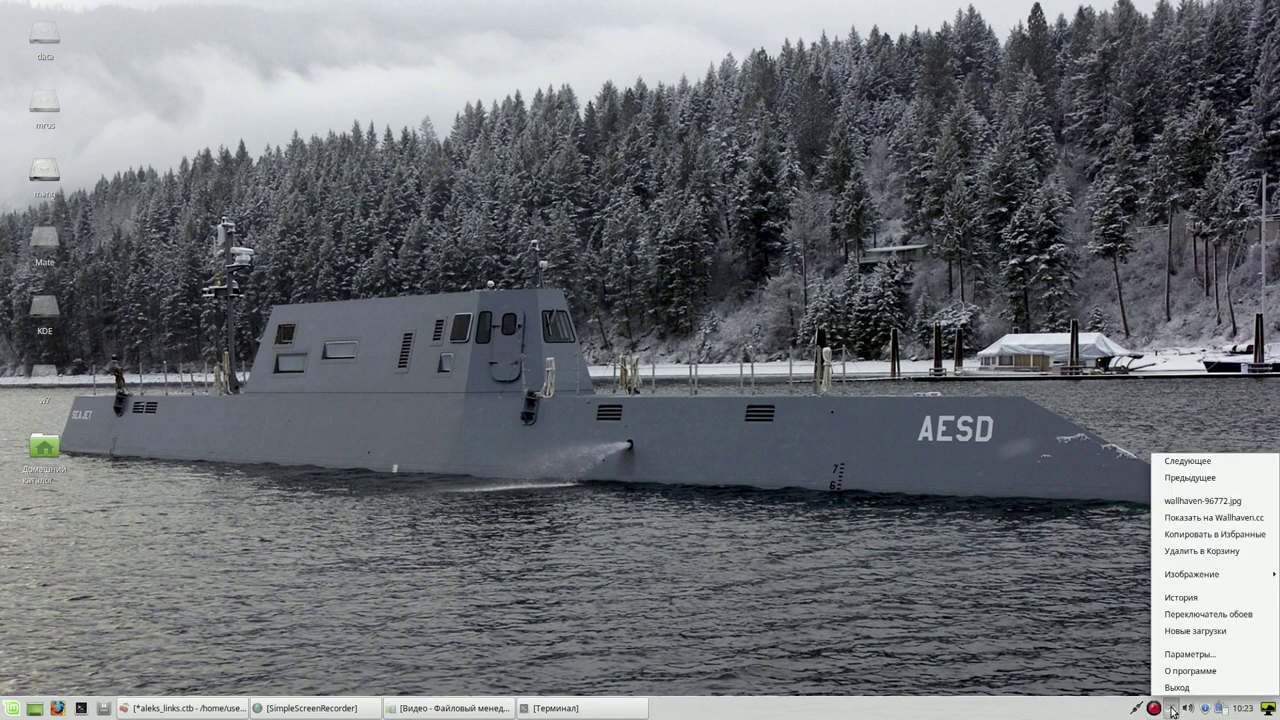
{"action": "left_click", "coordinate": [1235, 534]}
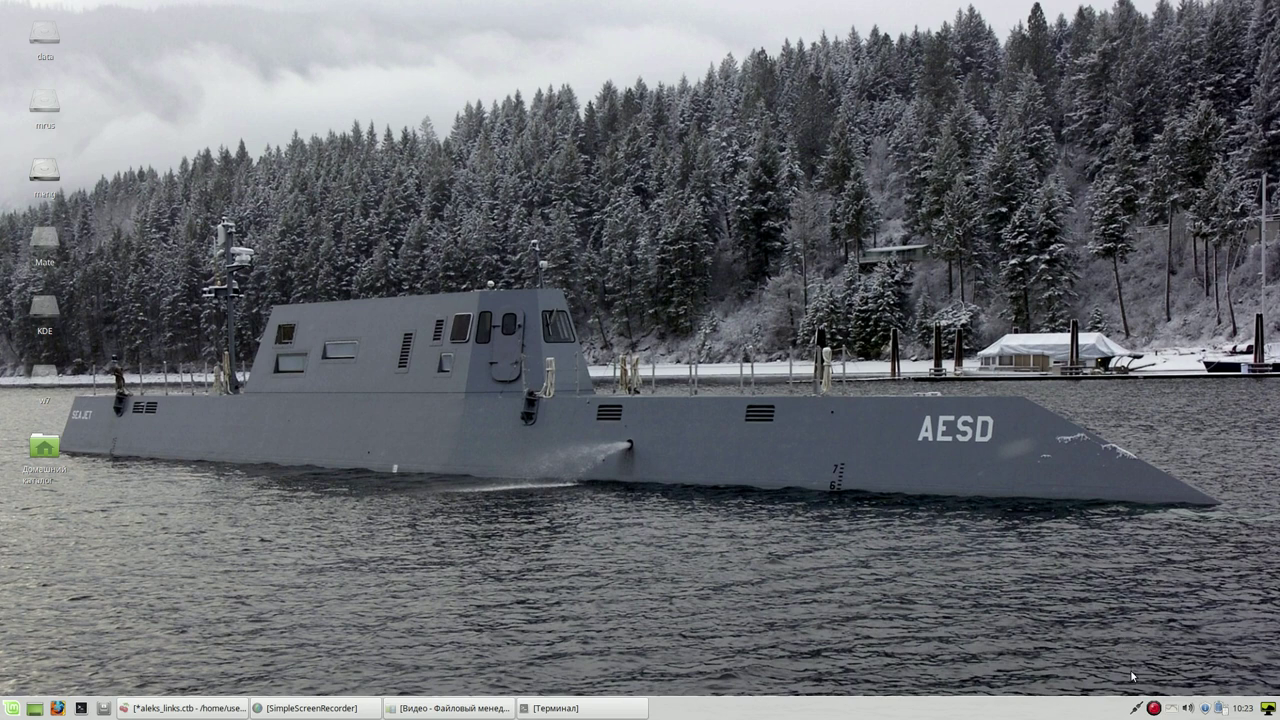
{"action": "left_click", "coordinate": [1172, 708]}
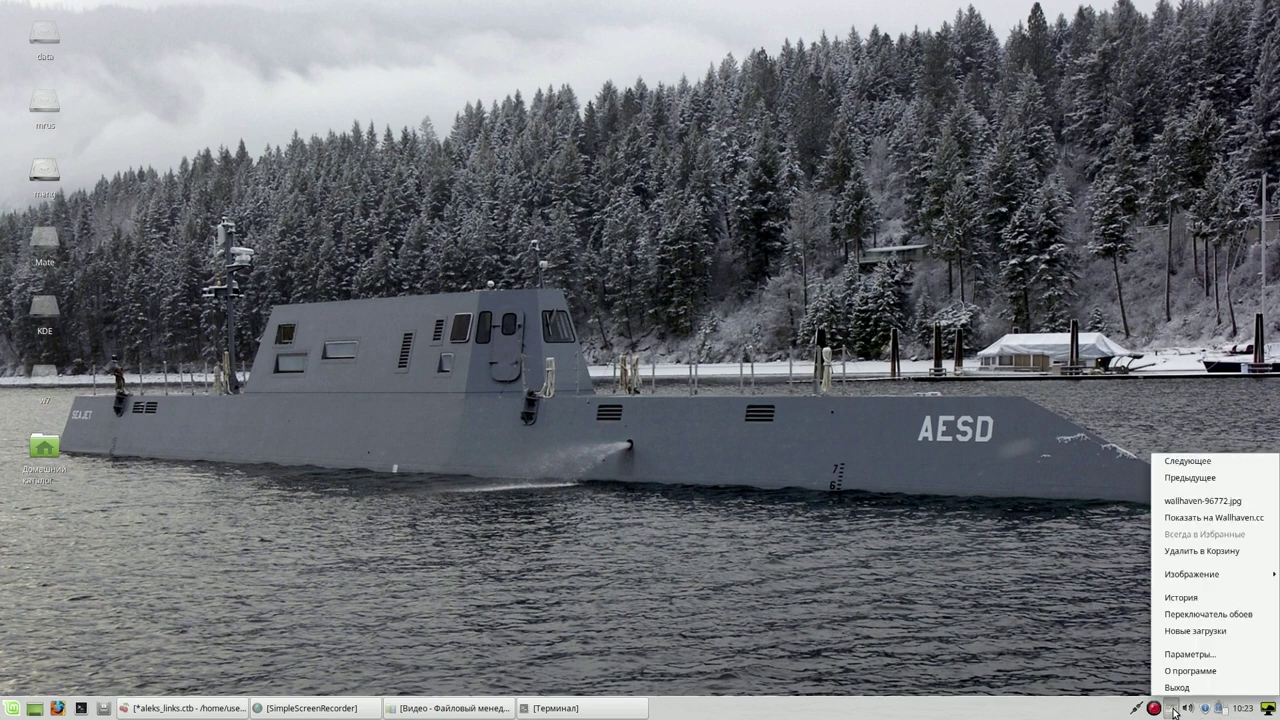
{"action": "left_click", "coordinate": [1190, 655]}
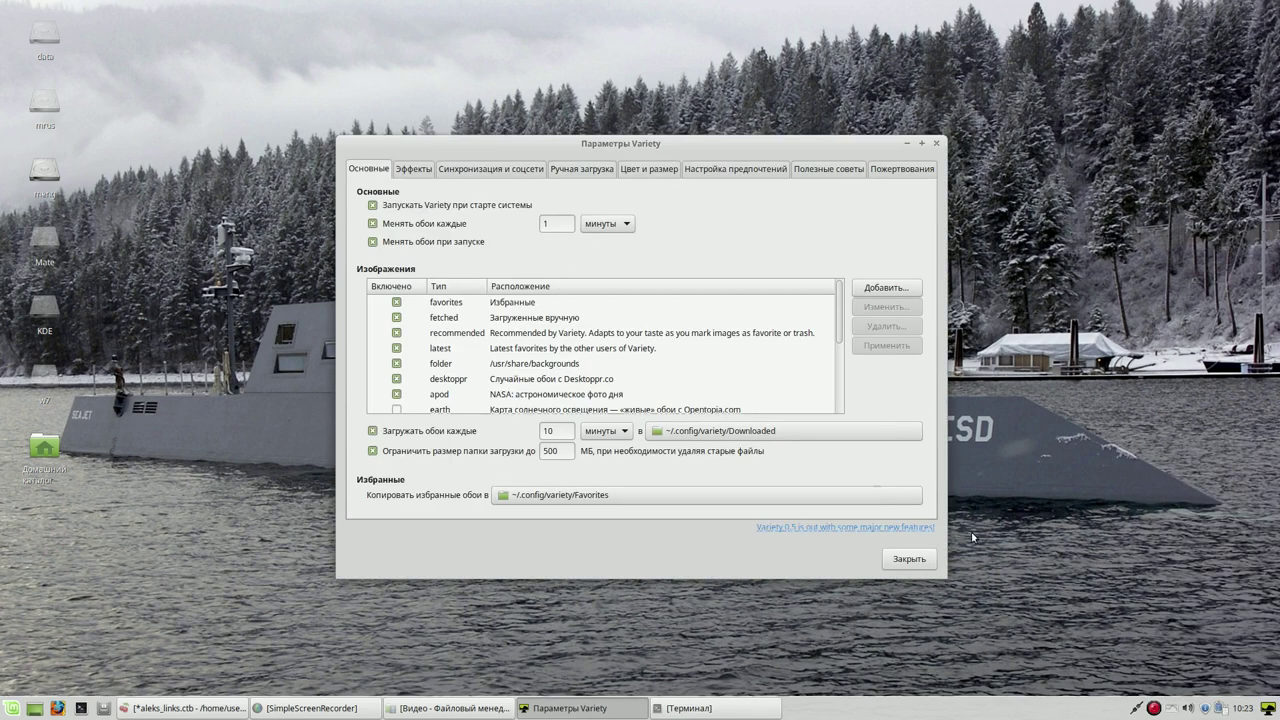
{"action": "left_click", "coordinate": [519, 306]}
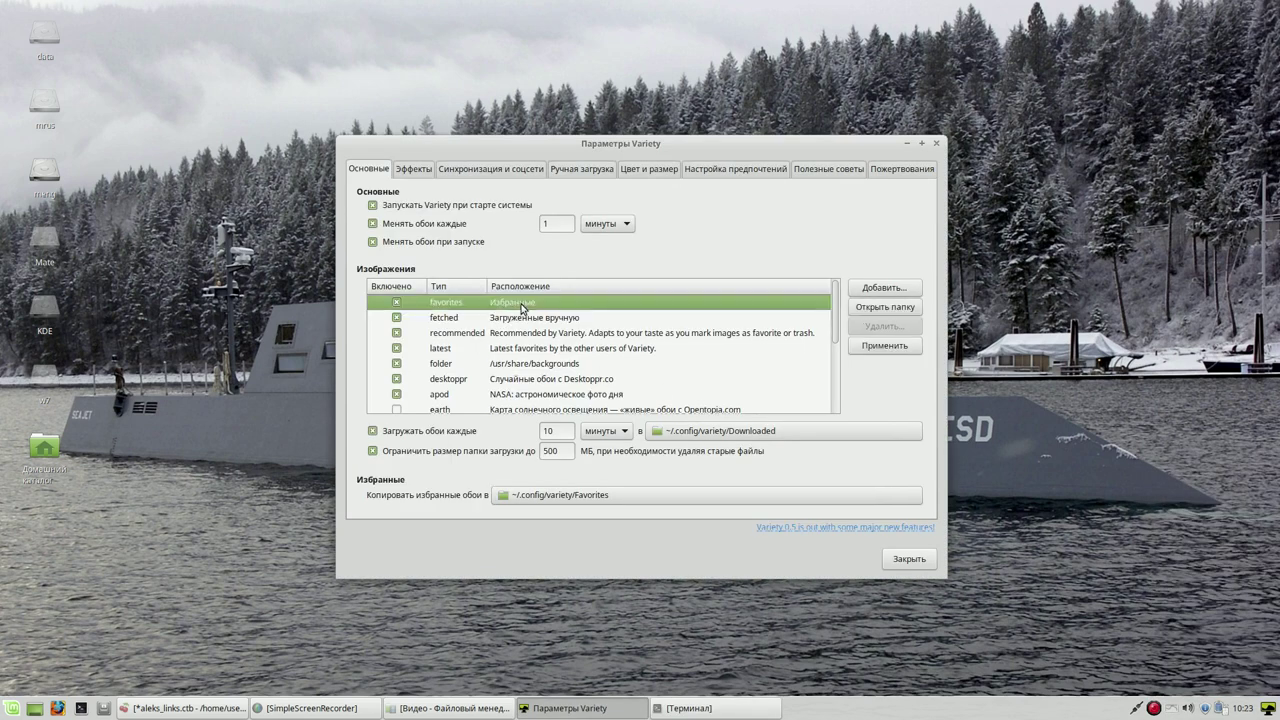
{"action": "left_click", "coordinate": [913, 311]}
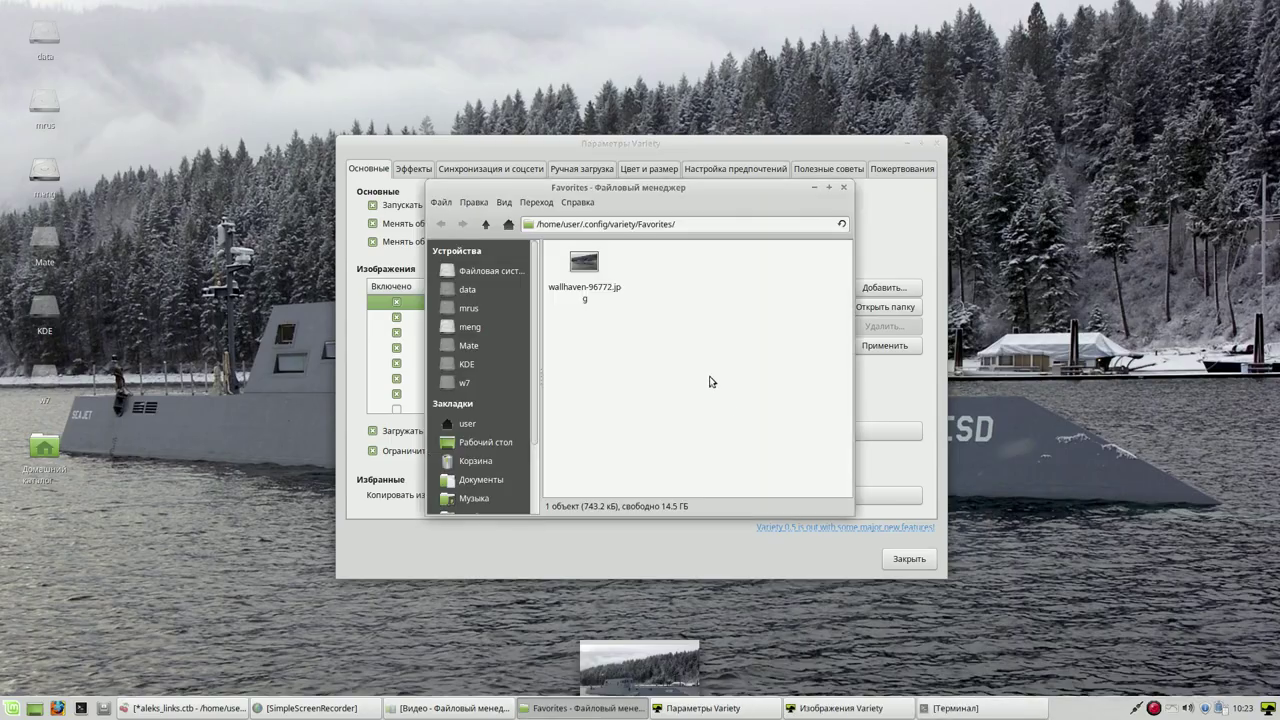
Step: View wallhaven-96772.jpg from the Favorites folder at full size, and close the image viewer and the folder
{"action": "left_click", "coordinate": [595, 266]}
{"action": "double_click", "coordinate": [595, 266]}
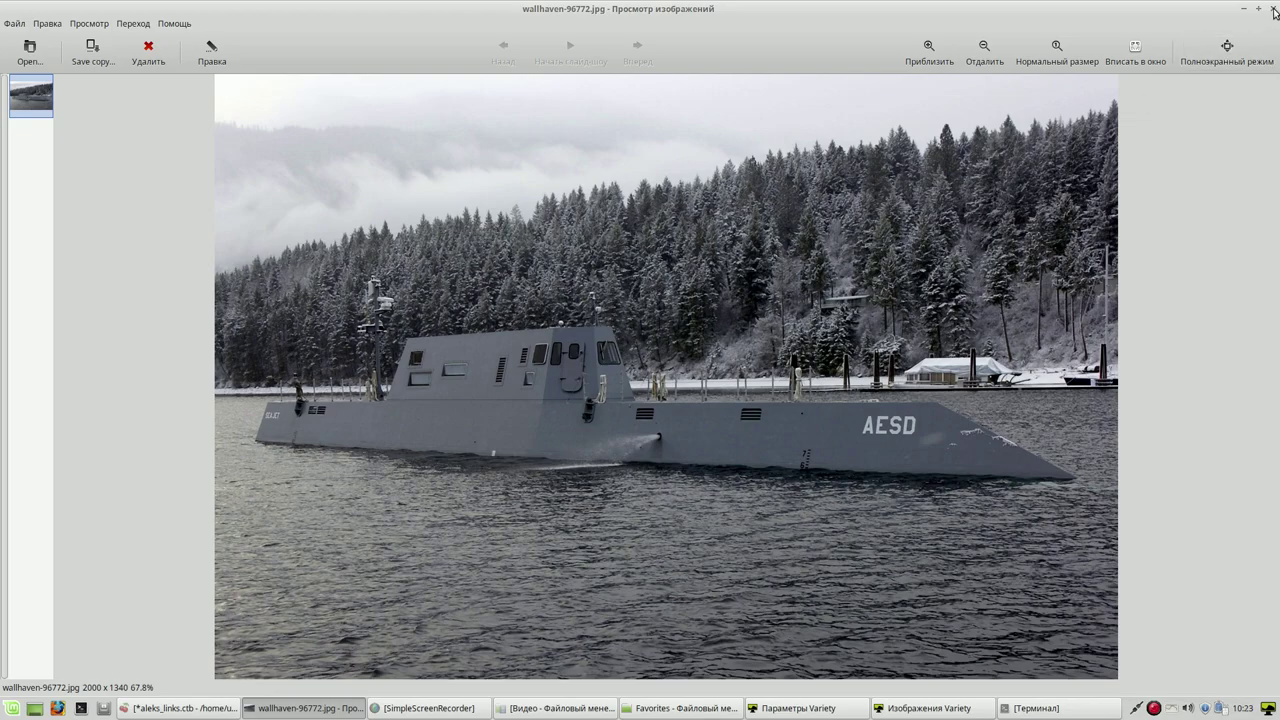
{"action": "left_click", "coordinate": [1273, 9]}
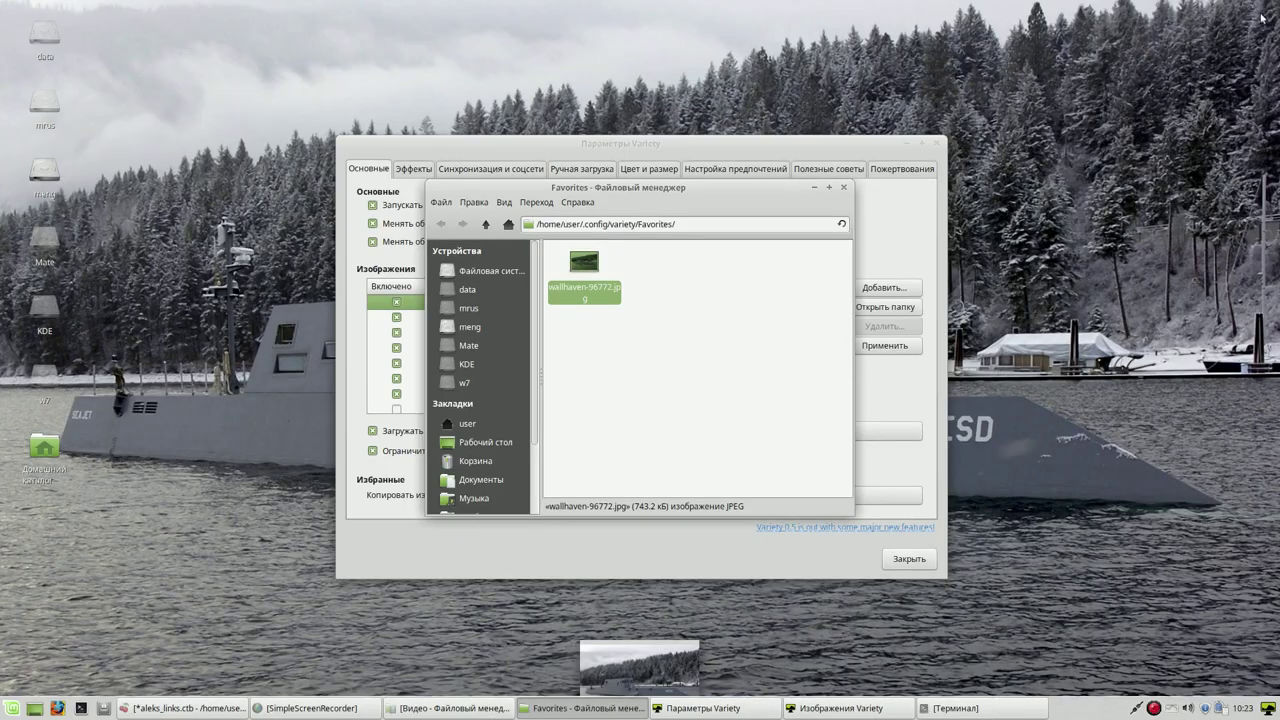
{"action": "left_click", "coordinate": [842, 189]}
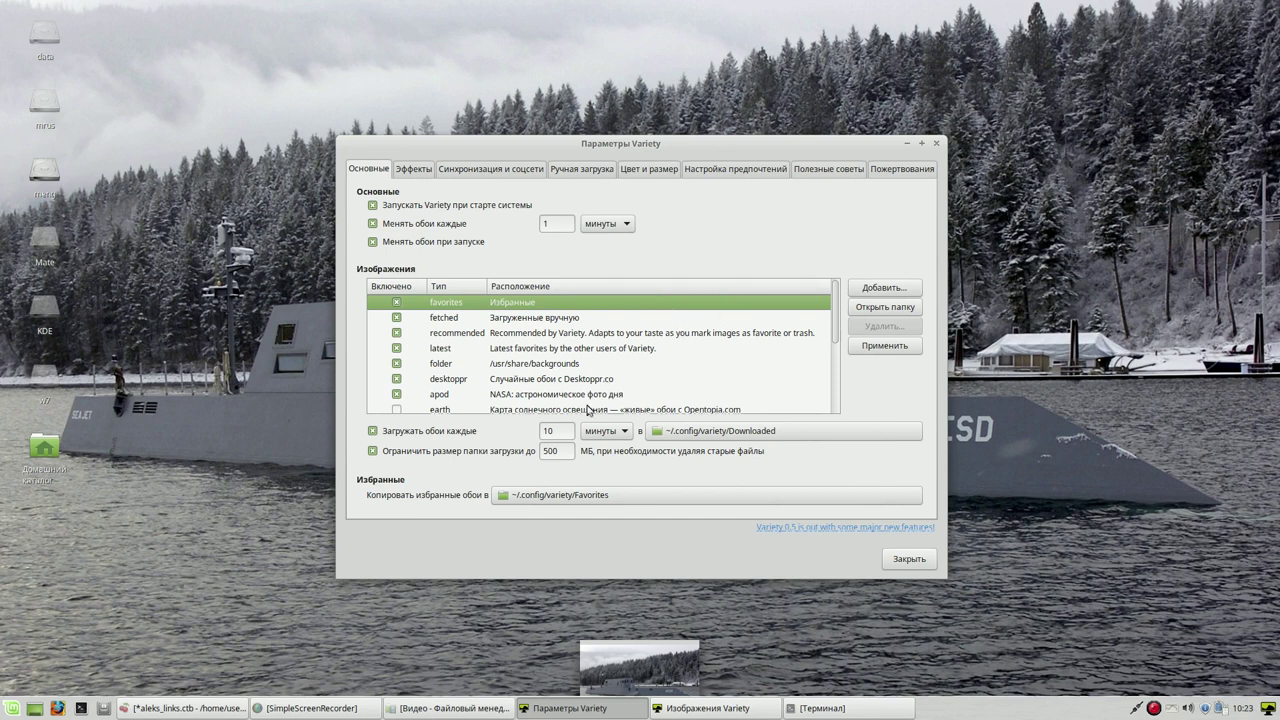
Step: Set Variety to download wallpapers every 1 minute and close its preferences
{"action": "left_click_drag", "start_coordinate": [558, 432], "coordinate": [538, 434]}
{"action": "type", "text": "1"}
{"action": "left_click", "coordinate": [905, 558]}
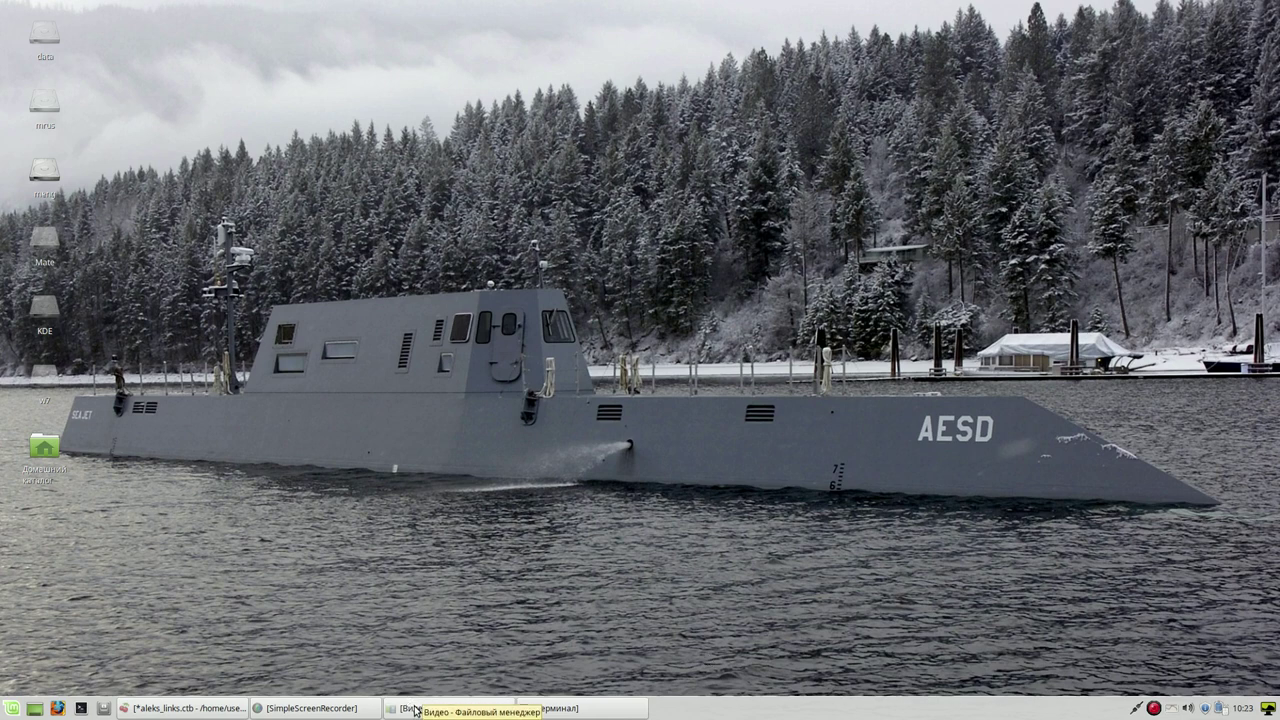
Step: Switch to CherryTree, save the notes, and copy the command sudo add-apt-repository ppa:teejee2008/ppa from the Установка Conky Manager node
{"action": "left_click", "coordinate": [184, 709]}
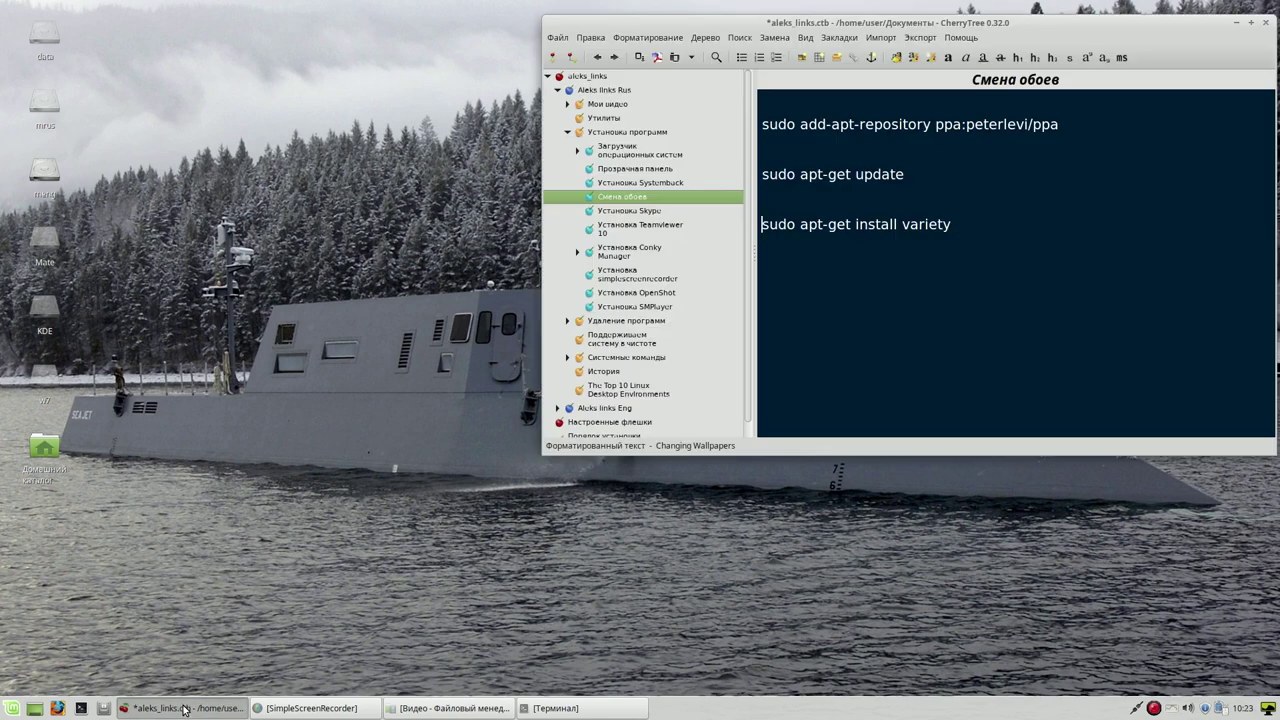
{"action": "left_click", "coordinate": [655, 59]}
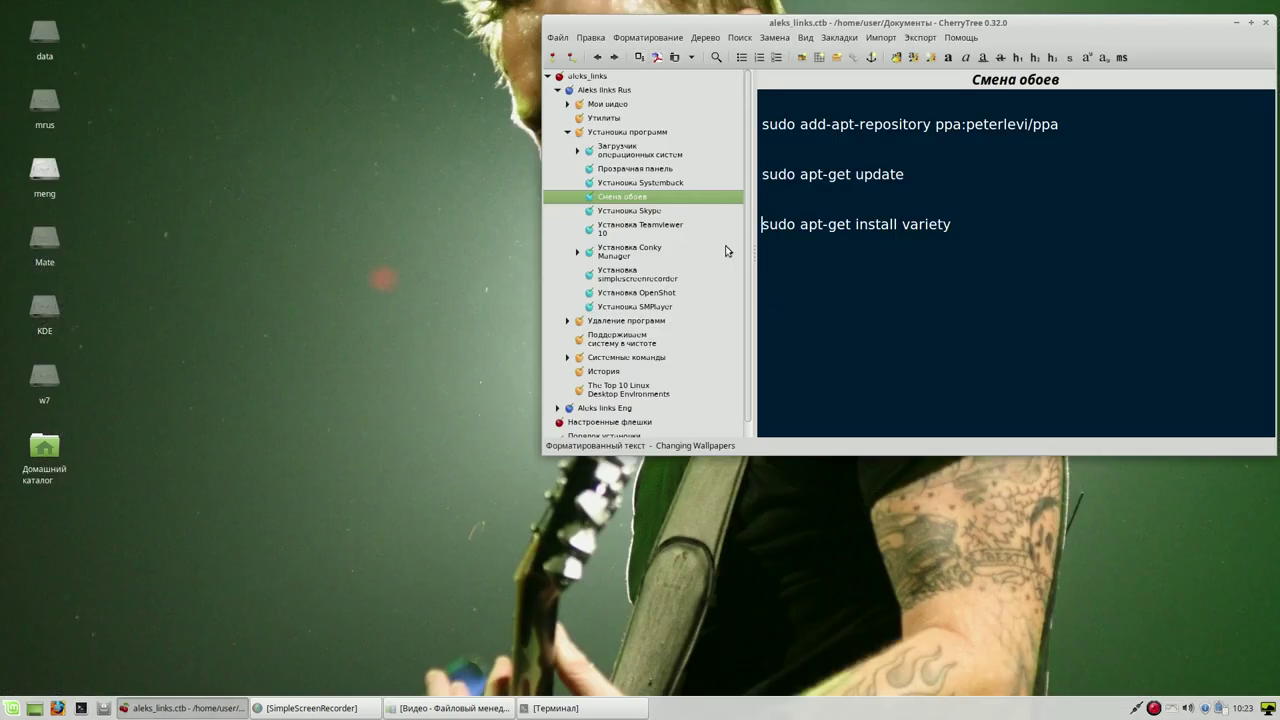
{"action": "left_click", "coordinate": [616, 256]}
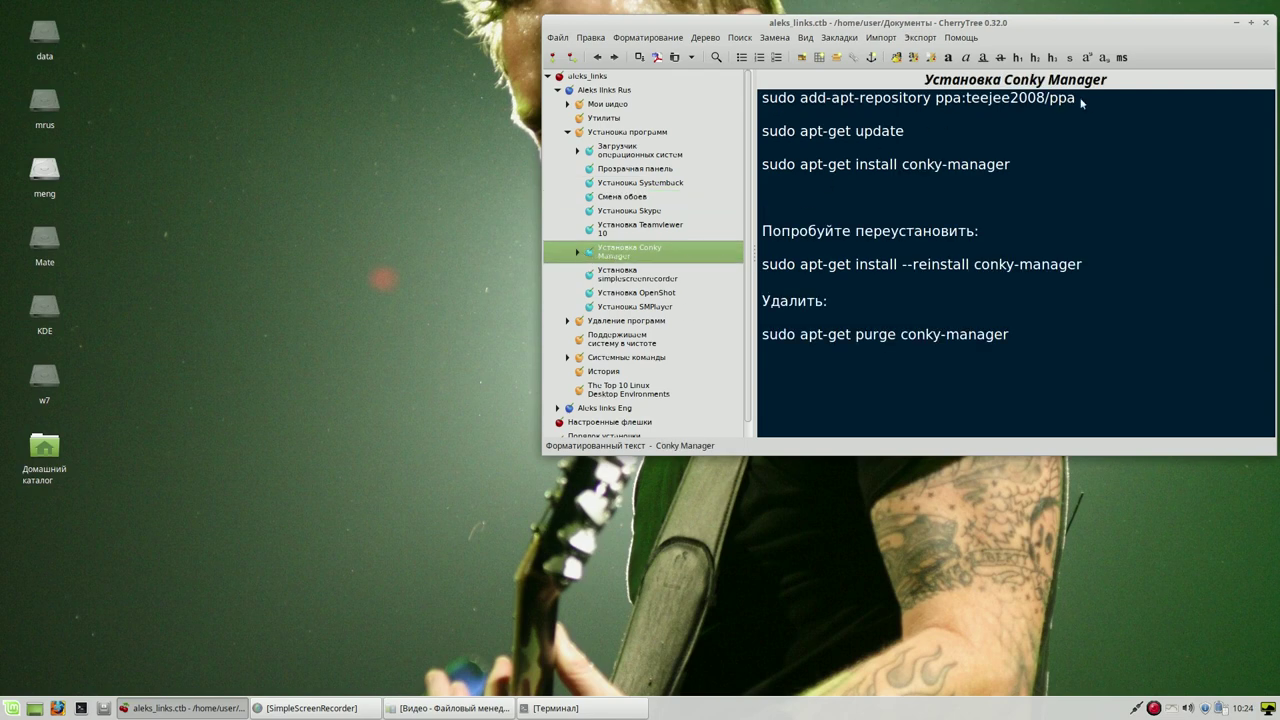
{"action": "left_click_drag", "start_coordinate": [1077, 98], "coordinate": [760, 98]}
{"action": "right_click", "coordinate": [820, 100]}
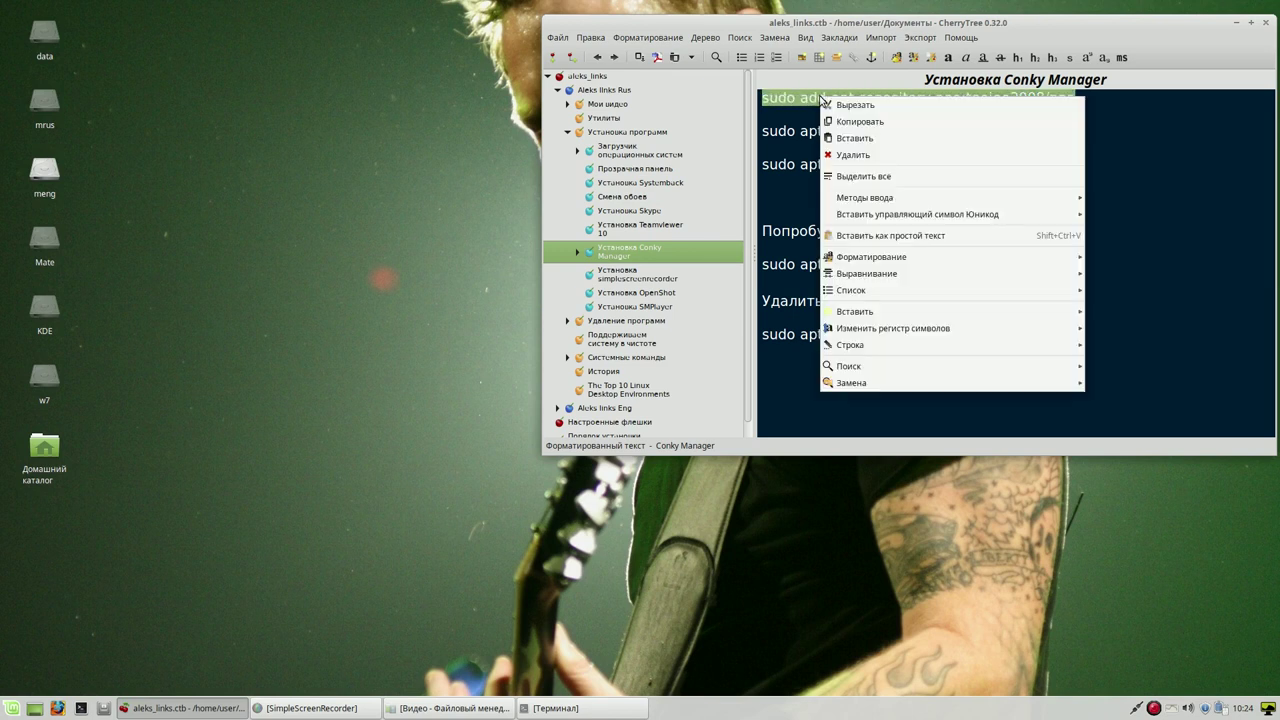
{"action": "left_click", "coordinate": [865, 120]}
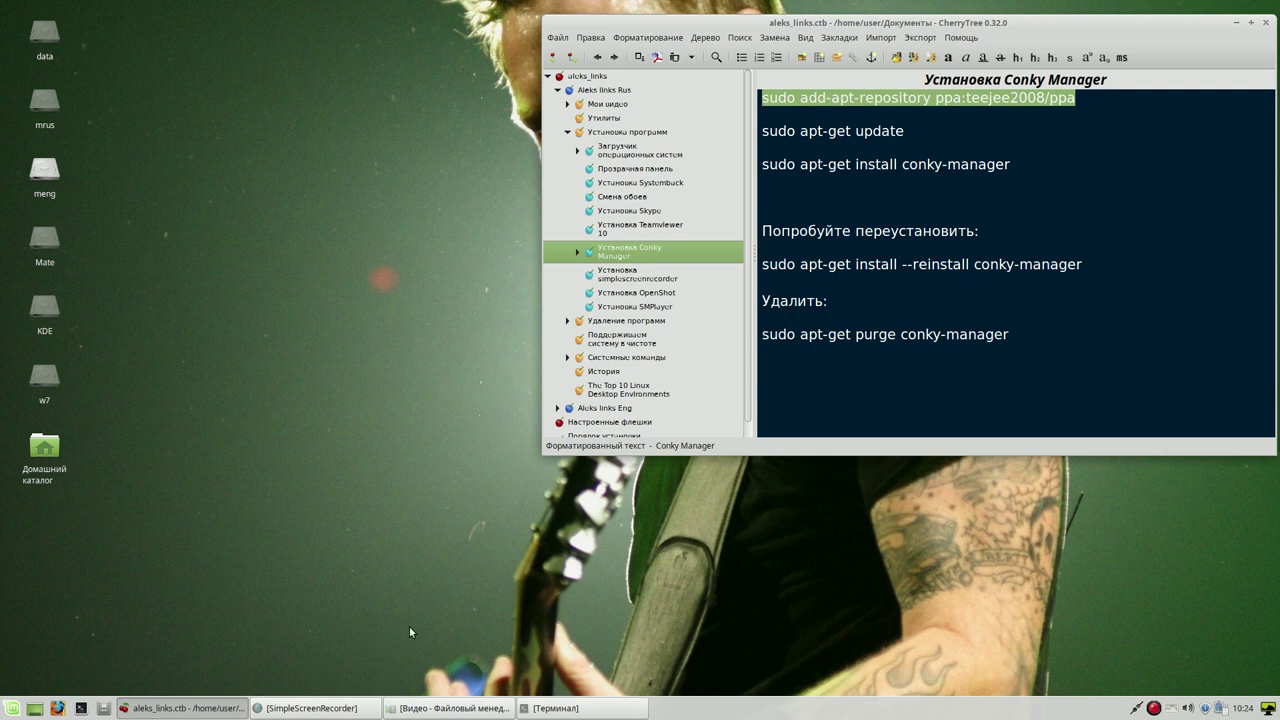
Step: Switch to the terminal and run the copied command sudo add-apt-repository ppa:teejee2008/ppa
{"action": "left_click", "coordinate": [452, 708]}
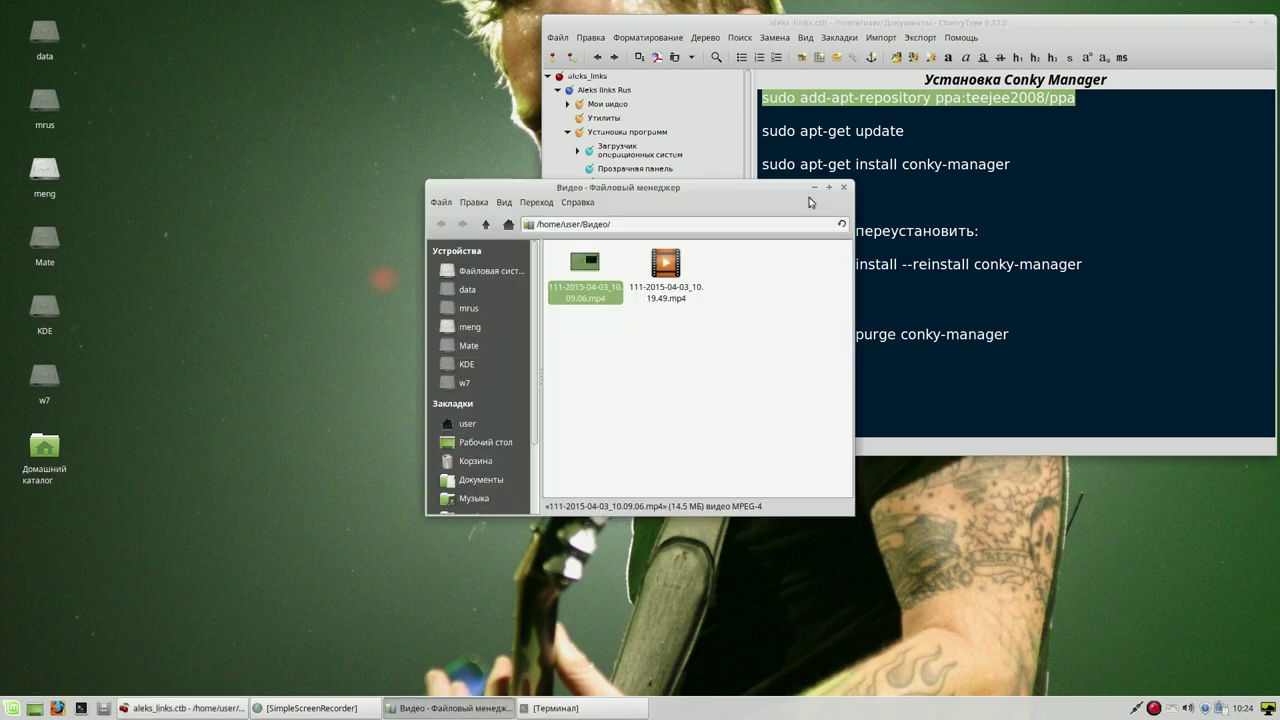
{"action": "left_click", "coordinate": [814, 187]}
{"action": "left_click", "coordinate": [537, 710]}
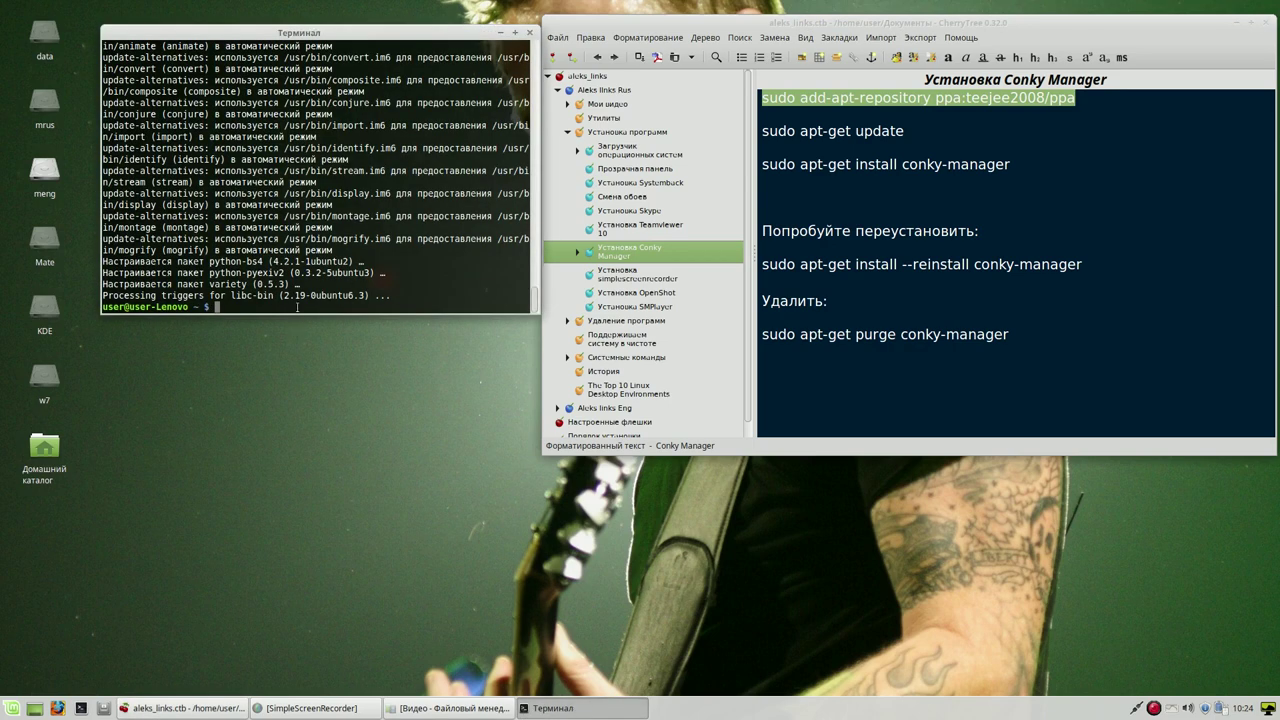
{"action": "right_click", "coordinate": [297, 307]}
{"action": "left_click", "coordinate": [361, 367]}
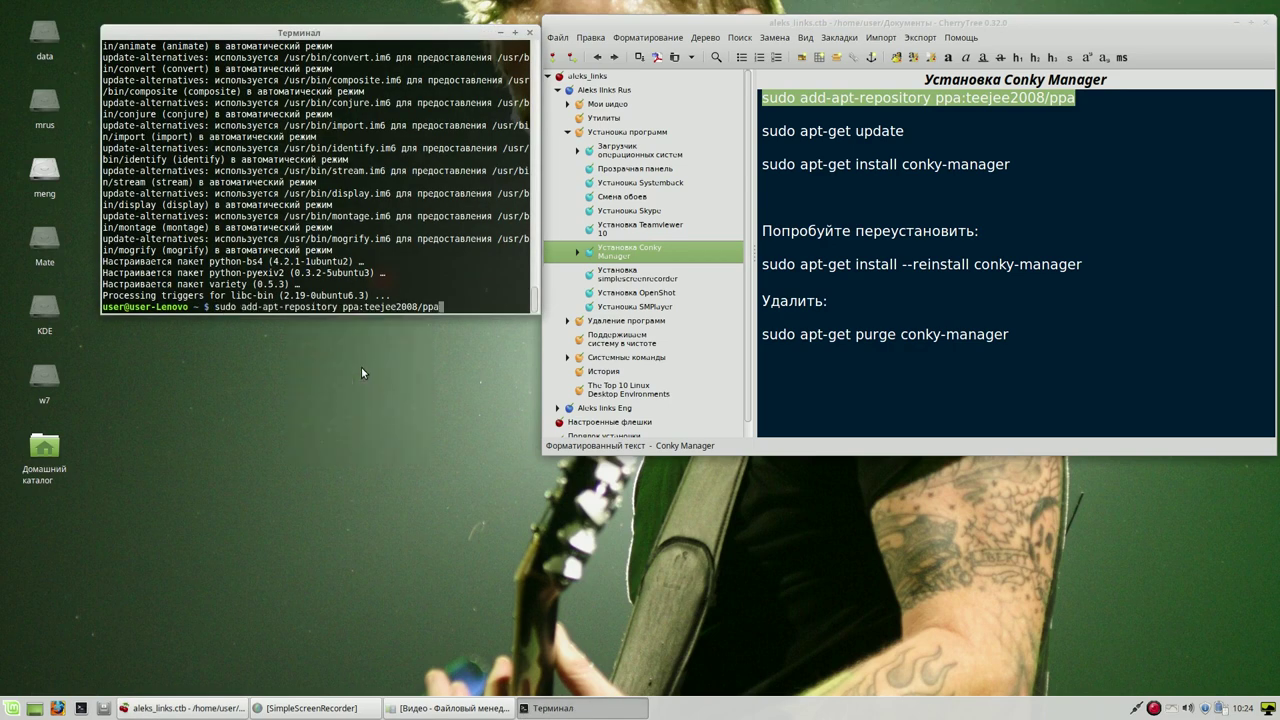
{"action": "key", "text": "Return"}
Step: Confirm adding the PPA, and run sudo apt-get update with the command copied from the CherryTree notes
{"action": "left_click_drag", "start_coordinate": [904, 136], "coordinate": [752, 138]}
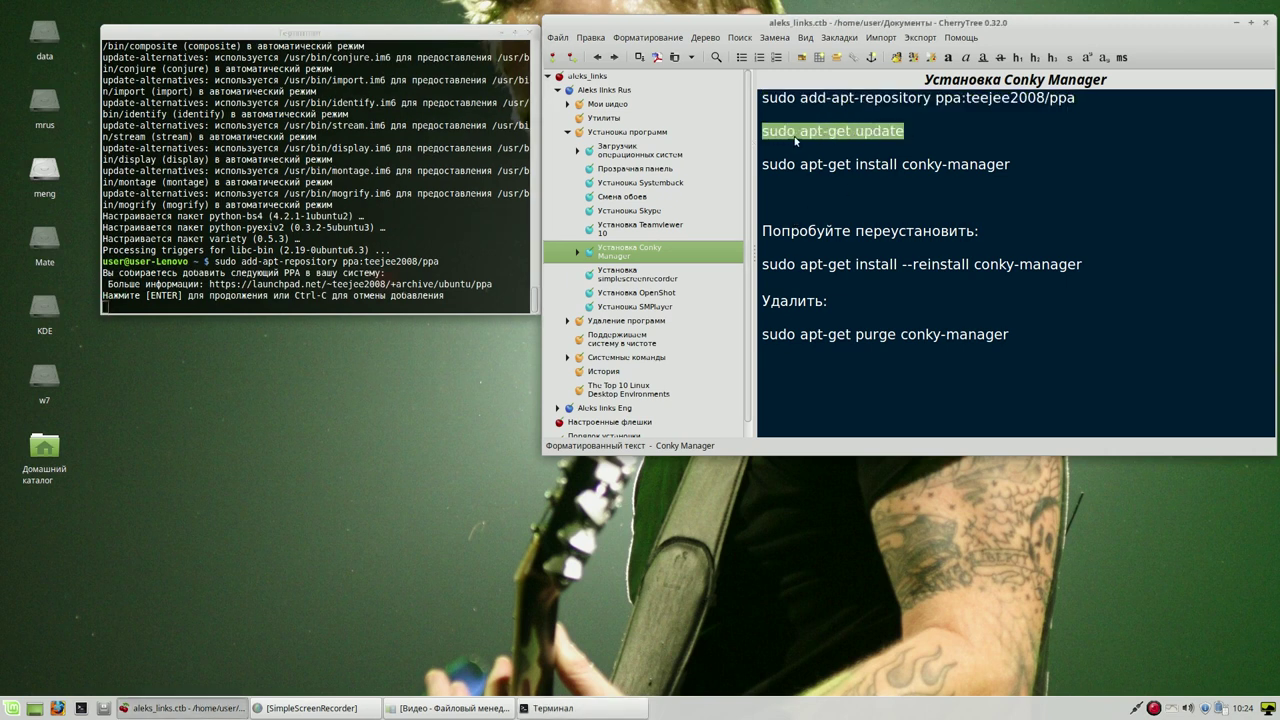
{"action": "right_click", "coordinate": [827, 129]}
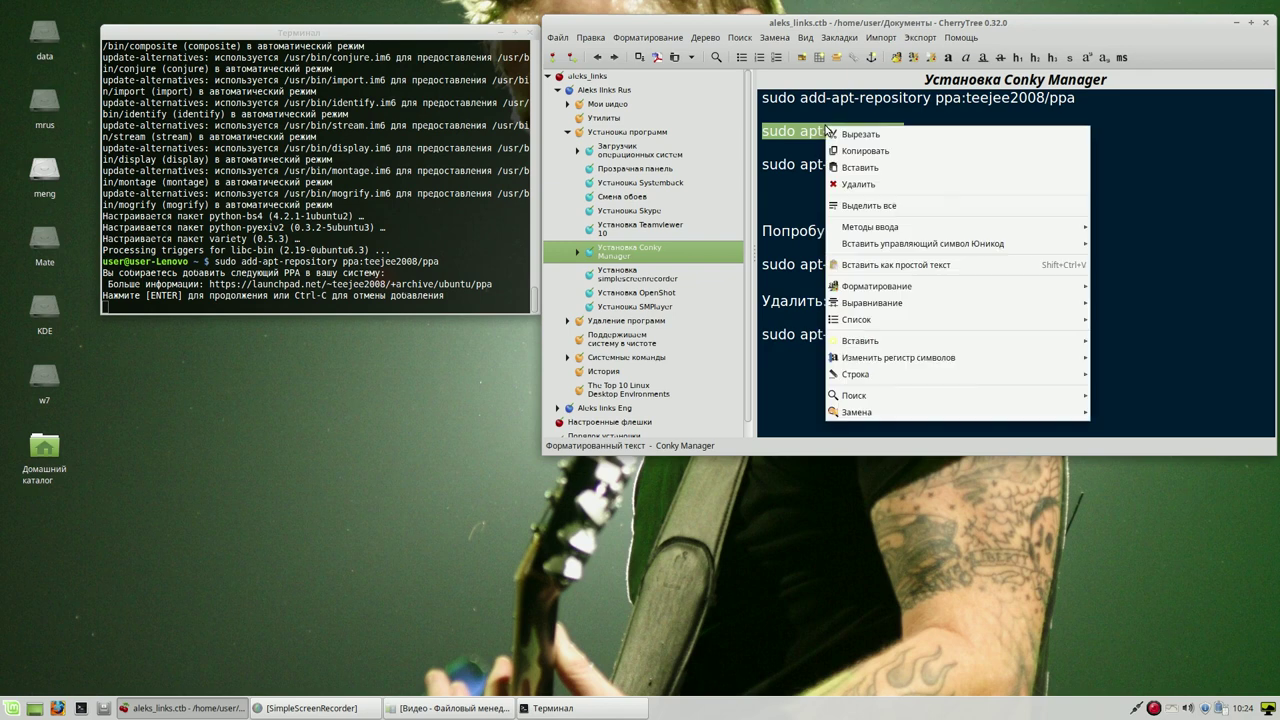
{"action": "left_click", "coordinate": [852, 151]}
{"action": "left_click", "coordinate": [459, 302]}
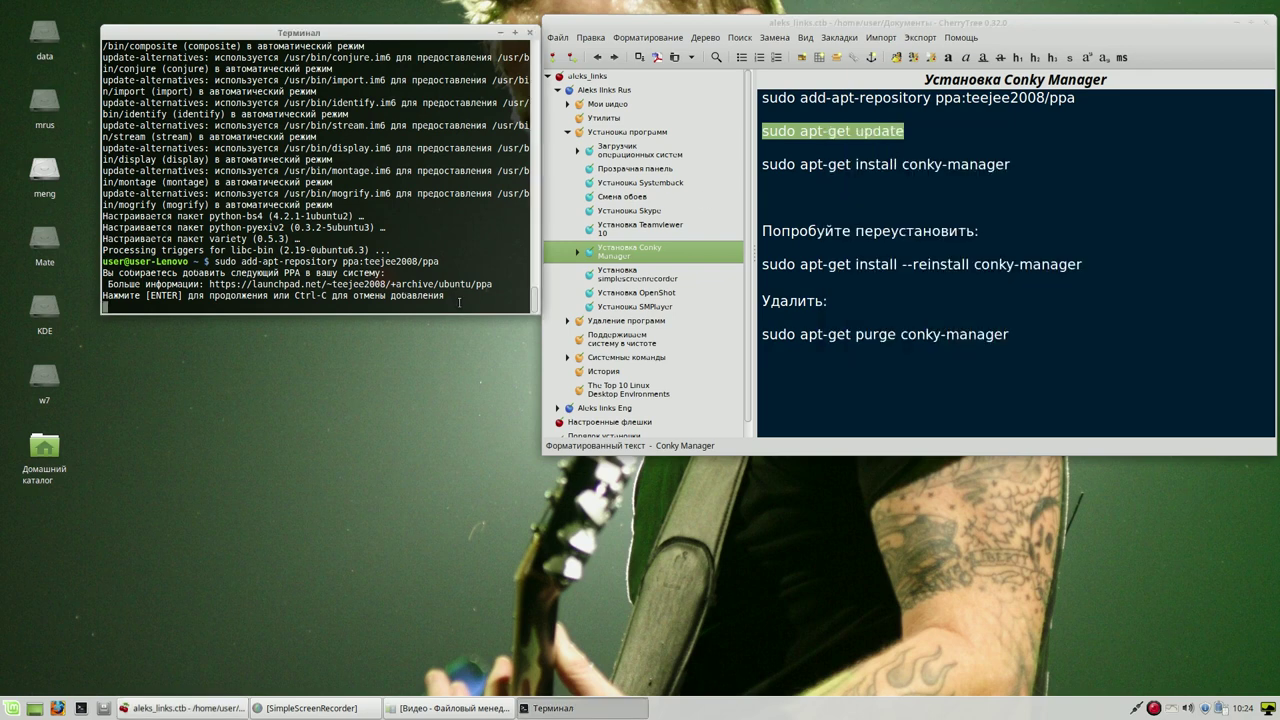
{"action": "key", "text": "Return"}
{"action": "right_click", "coordinate": [459, 302]}
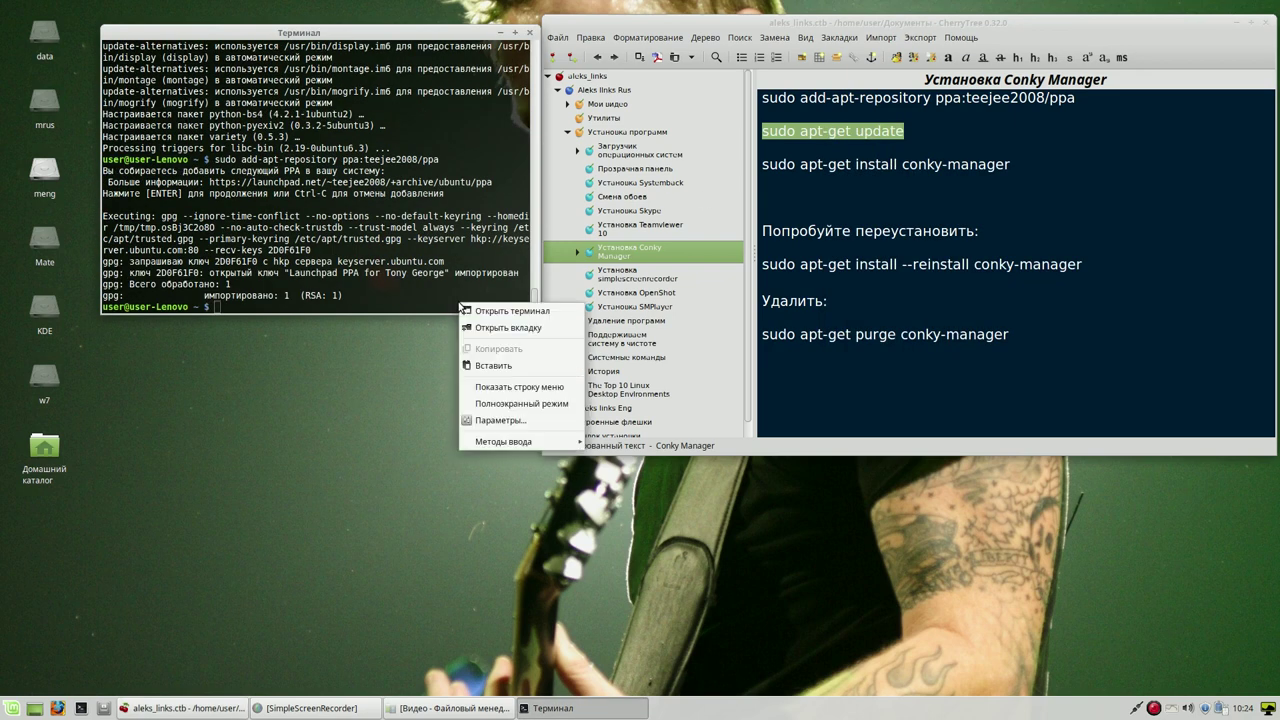
{"action": "left_click", "coordinate": [500, 366]}
{"action": "key", "text": "Return"}
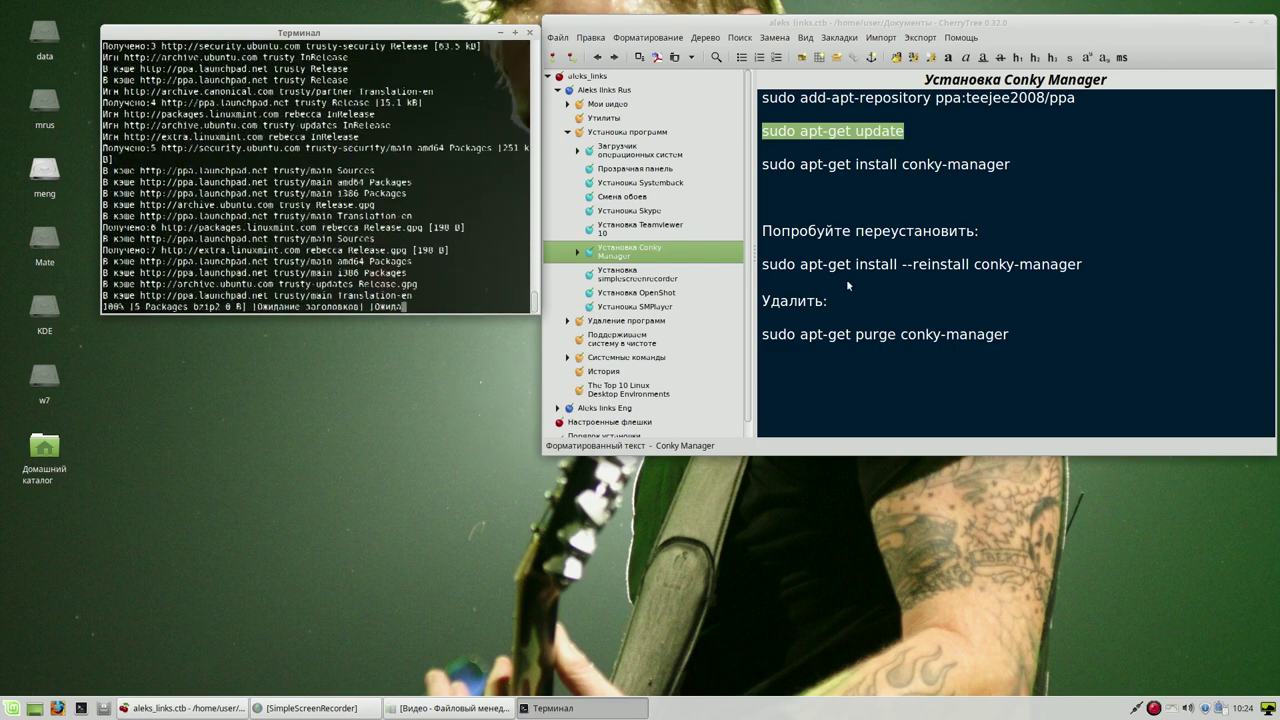
Step: Install Conky Manager with the copied sudo apt-get install conky-manager command, answer y, and clear the notes and terminal off the desktop
{"action": "left_click_drag", "start_coordinate": [1008, 168], "coordinate": [765, 173]}
{"action": "right_click", "coordinate": [766, 171]}
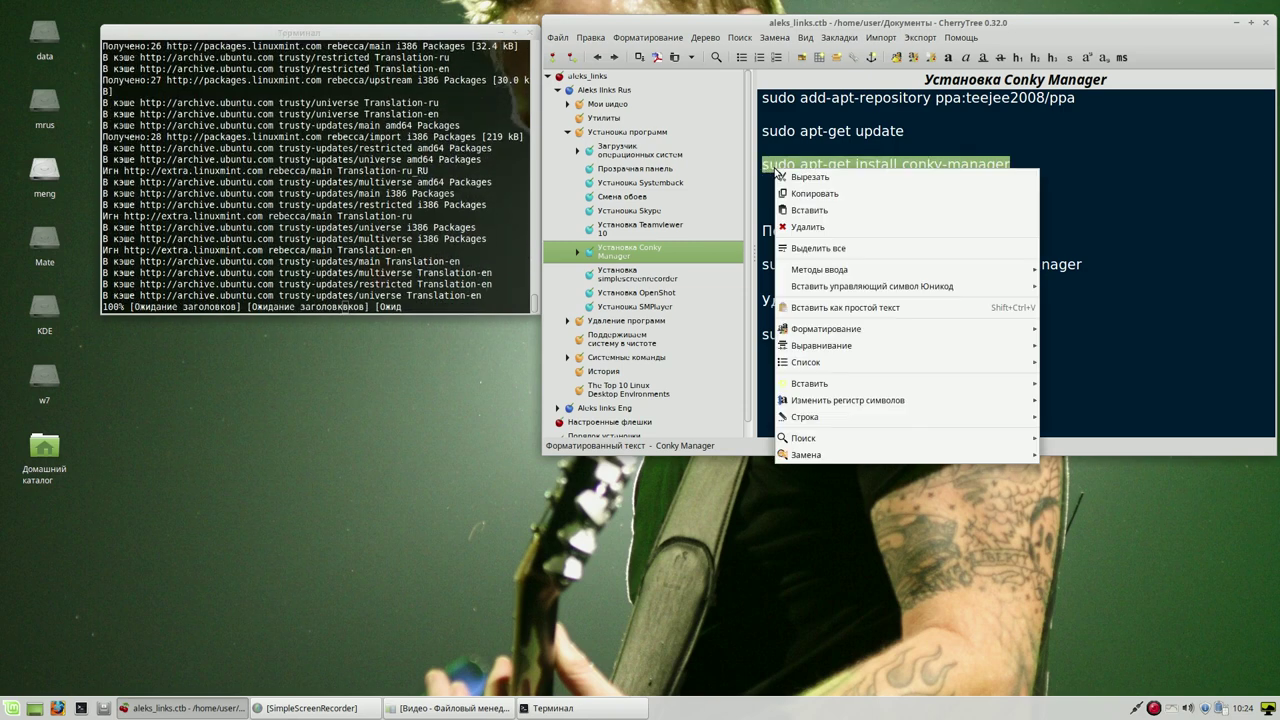
{"action": "left_click", "coordinate": [817, 191]}
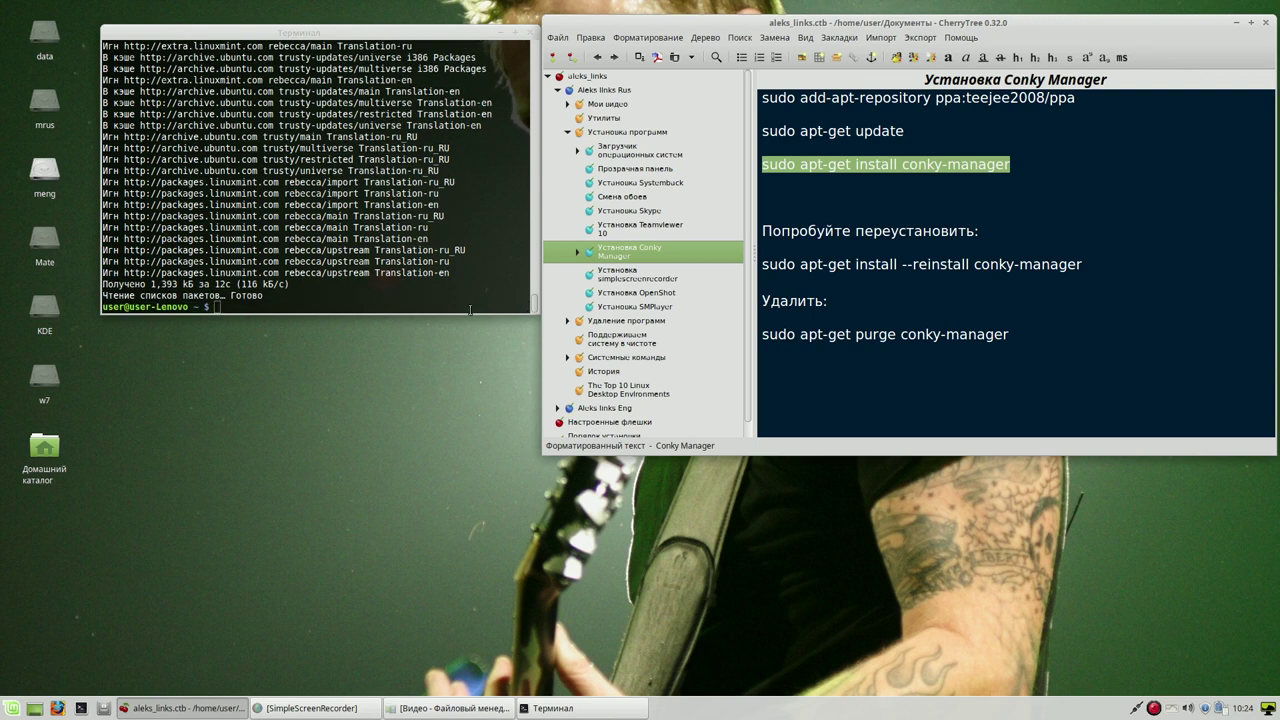
{"action": "right_click", "coordinate": [389, 310]}
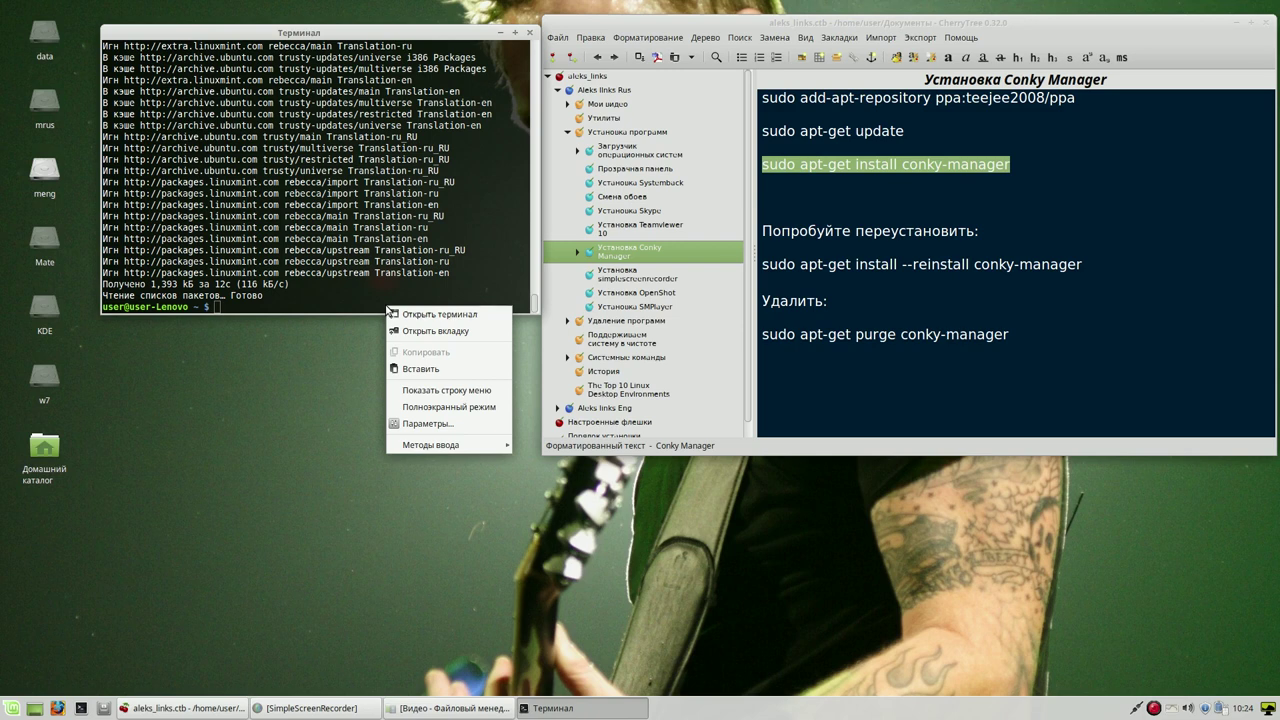
{"action": "left_click", "coordinate": [437, 369]}
{"action": "key", "text": "Return"}
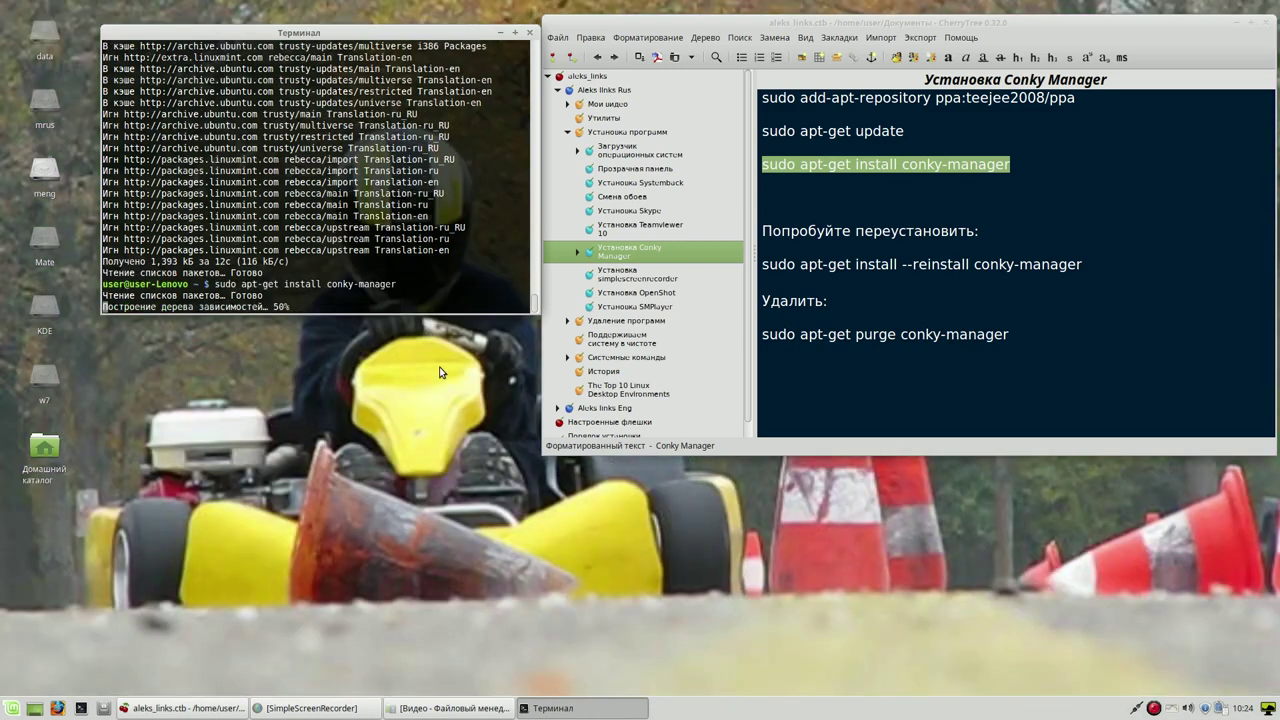
{"action": "type", "text": "y"}
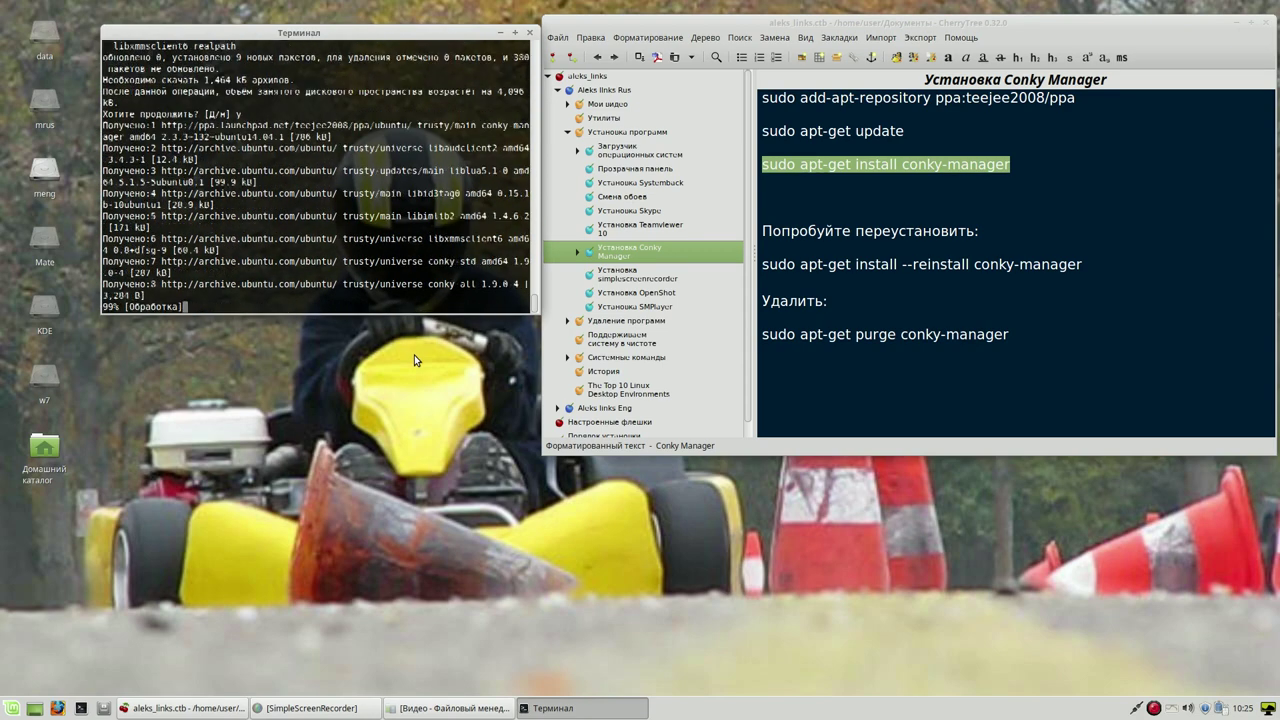
{"action": "left_click", "coordinate": [1233, 25]}
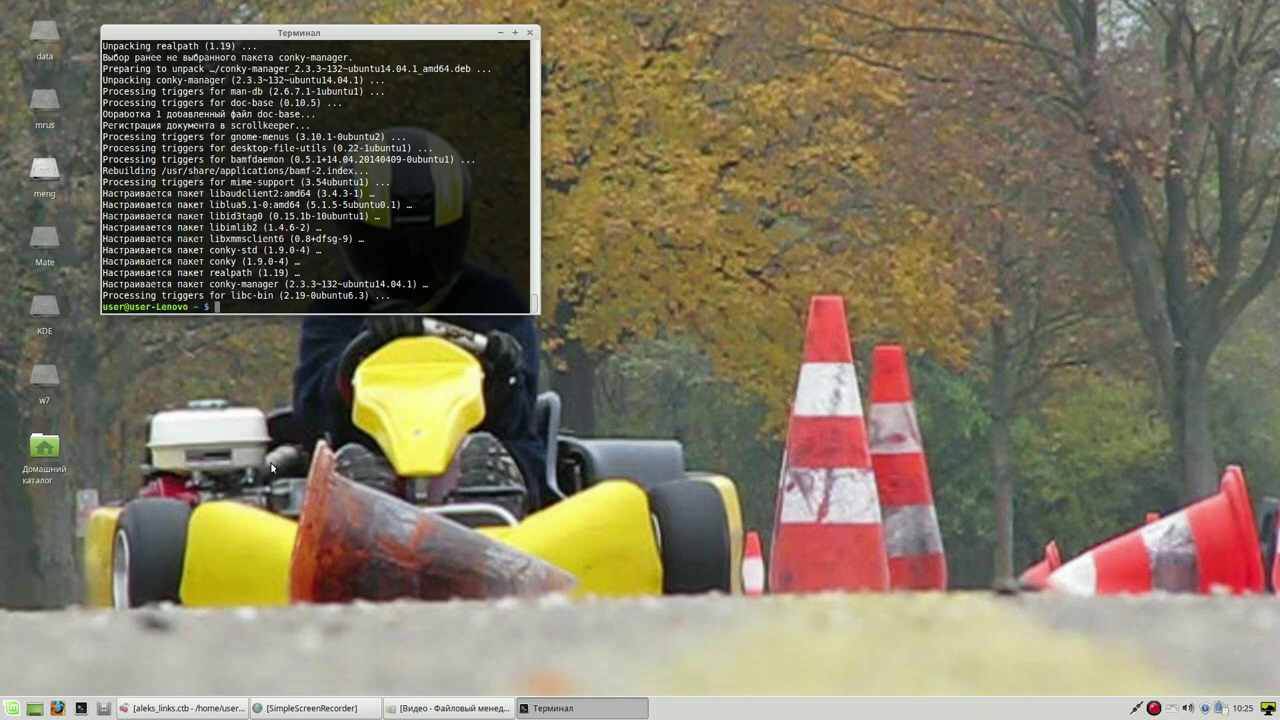
{"action": "left_click", "coordinate": [531, 36]}
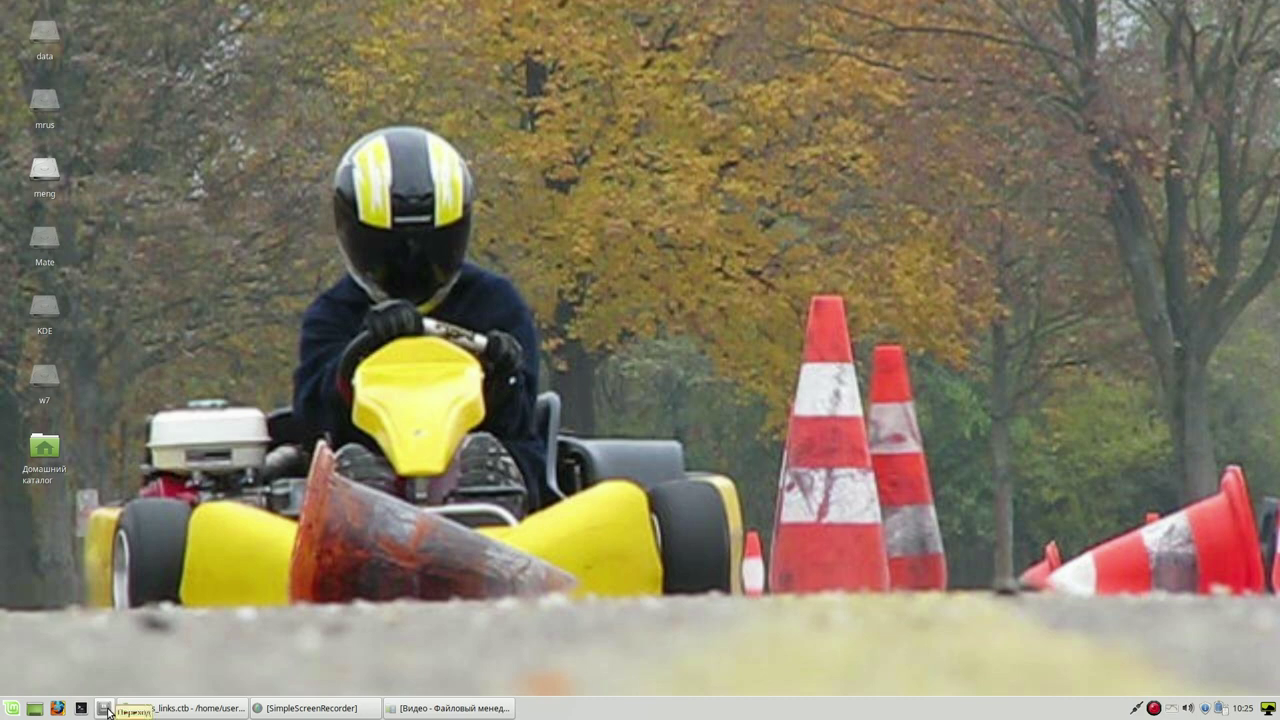
Step: In the file manager, copy the Conky long and Conky short folders from home/user/Downloads/old/conky on the meng drive
{"action": "left_click", "coordinate": [404, 712]}
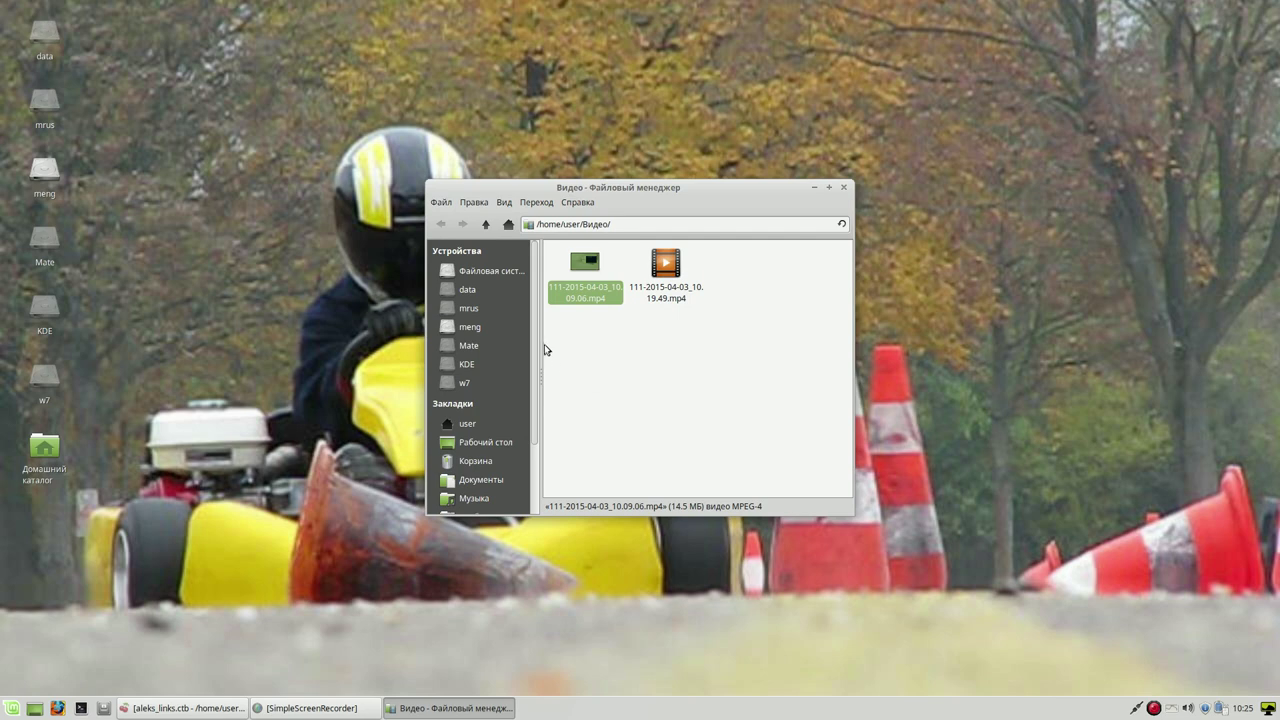
{"action": "left_click", "coordinate": [470, 330]}
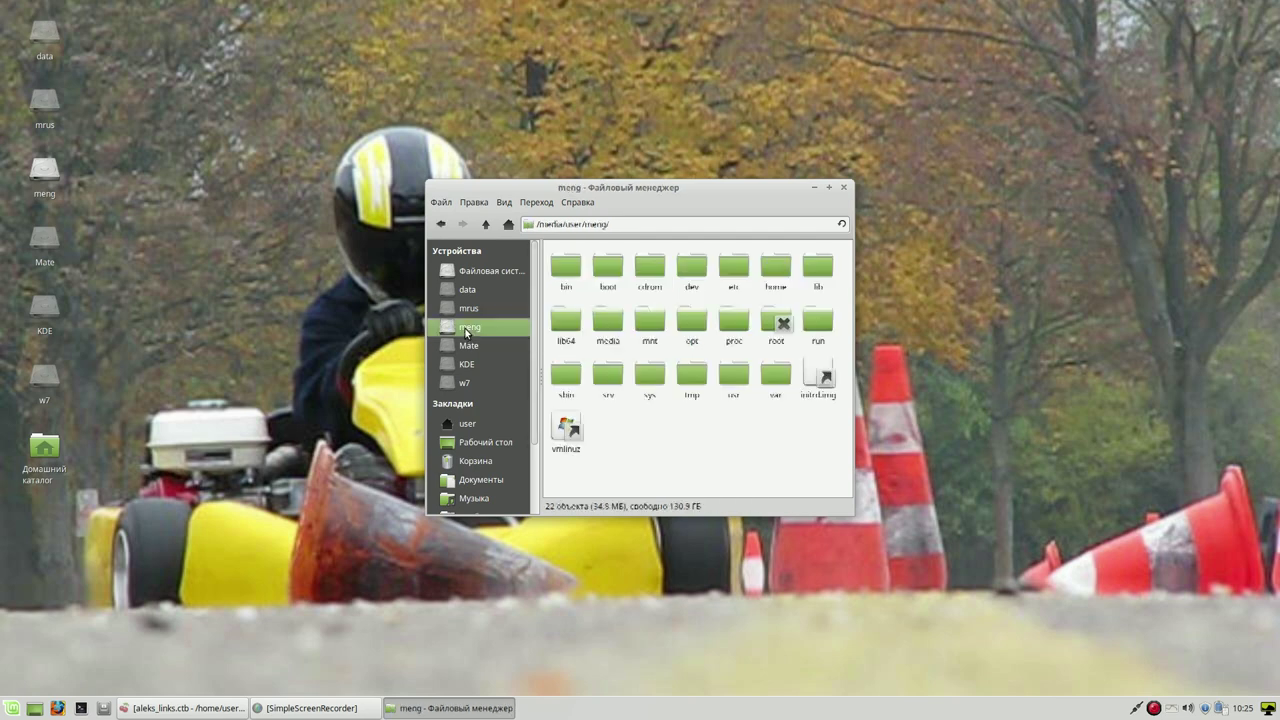
{"action": "double_click", "coordinate": [775, 268]}
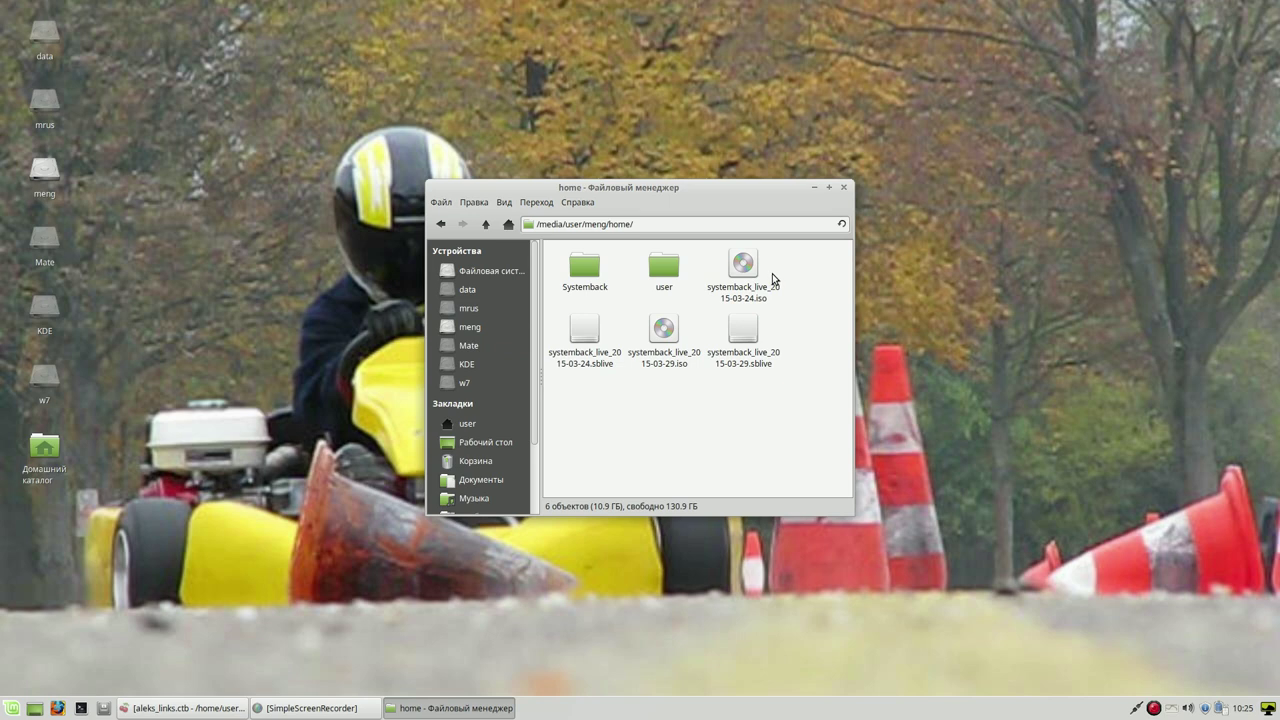
{"action": "double_click", "coordinate": [665, 268]}
{"action": "double_click", "coordinate": [712, 268]}
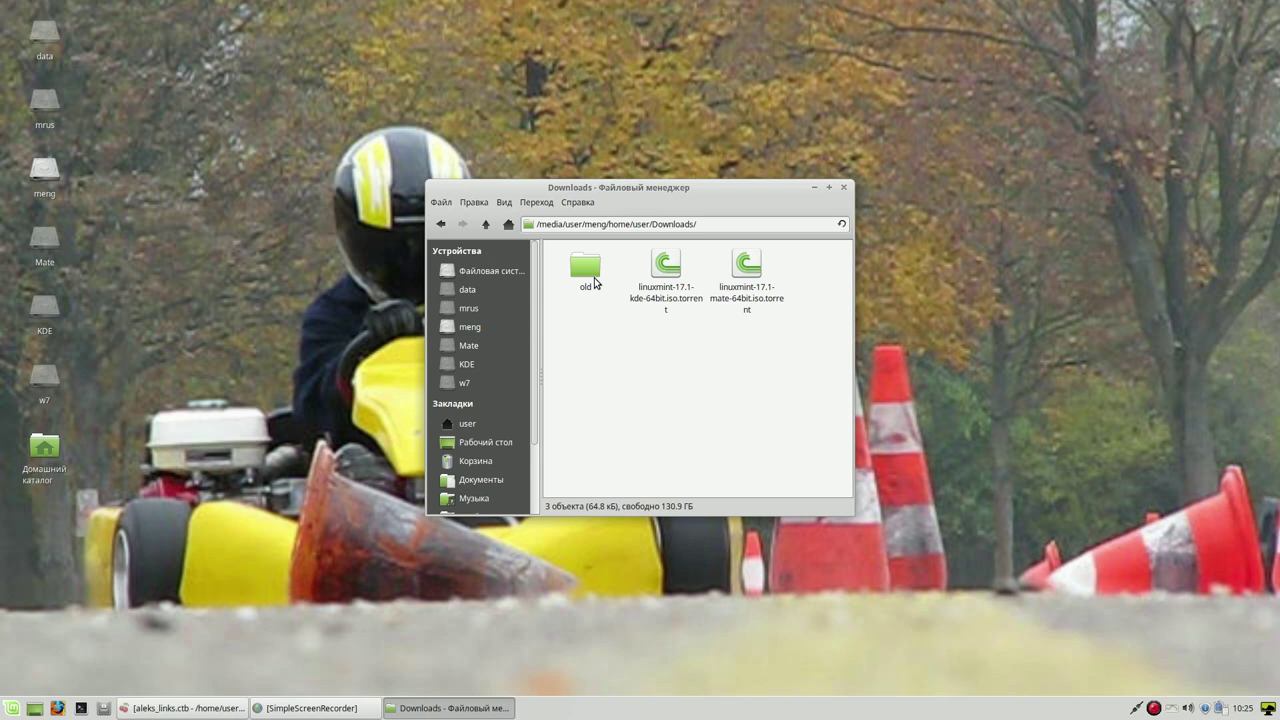
{"action": "double_click", "coordinate": [595, 279]}
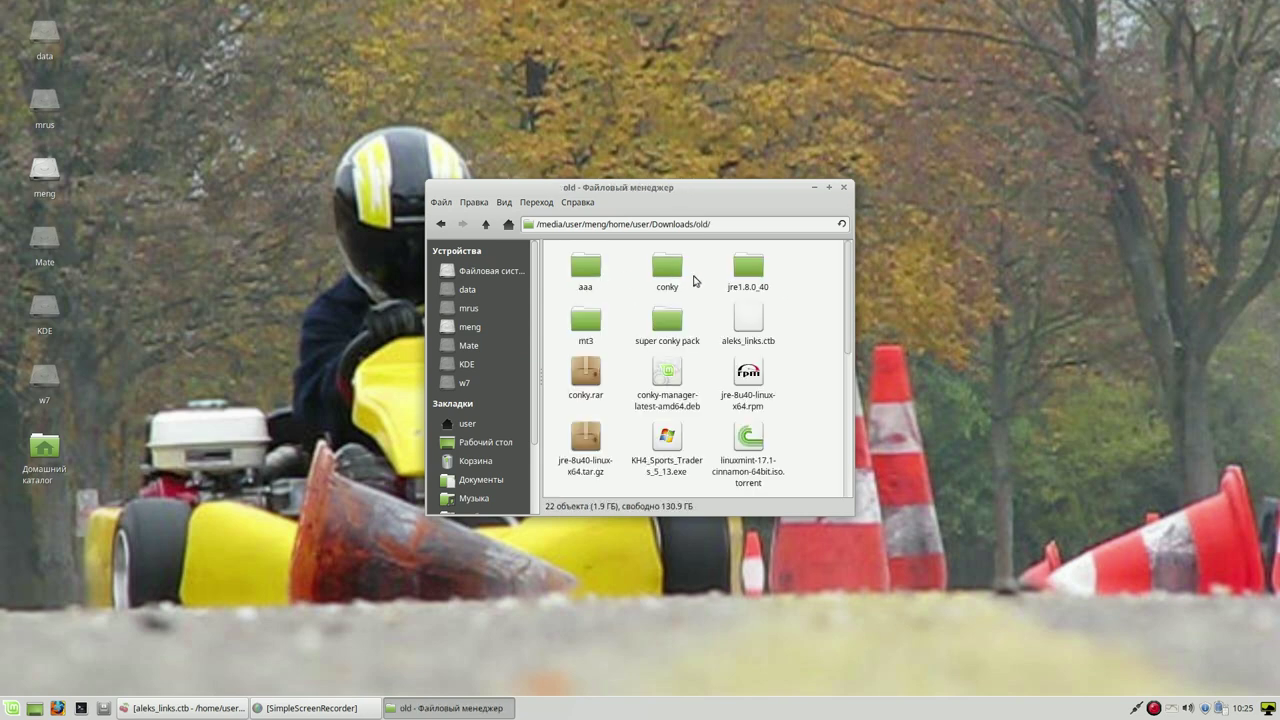
{"action": "double_click", "coordinate": [676, 276]}
{"action": "left_click_drag", "start_coordinate": [665, 267], "coordinate": [572, 284]}
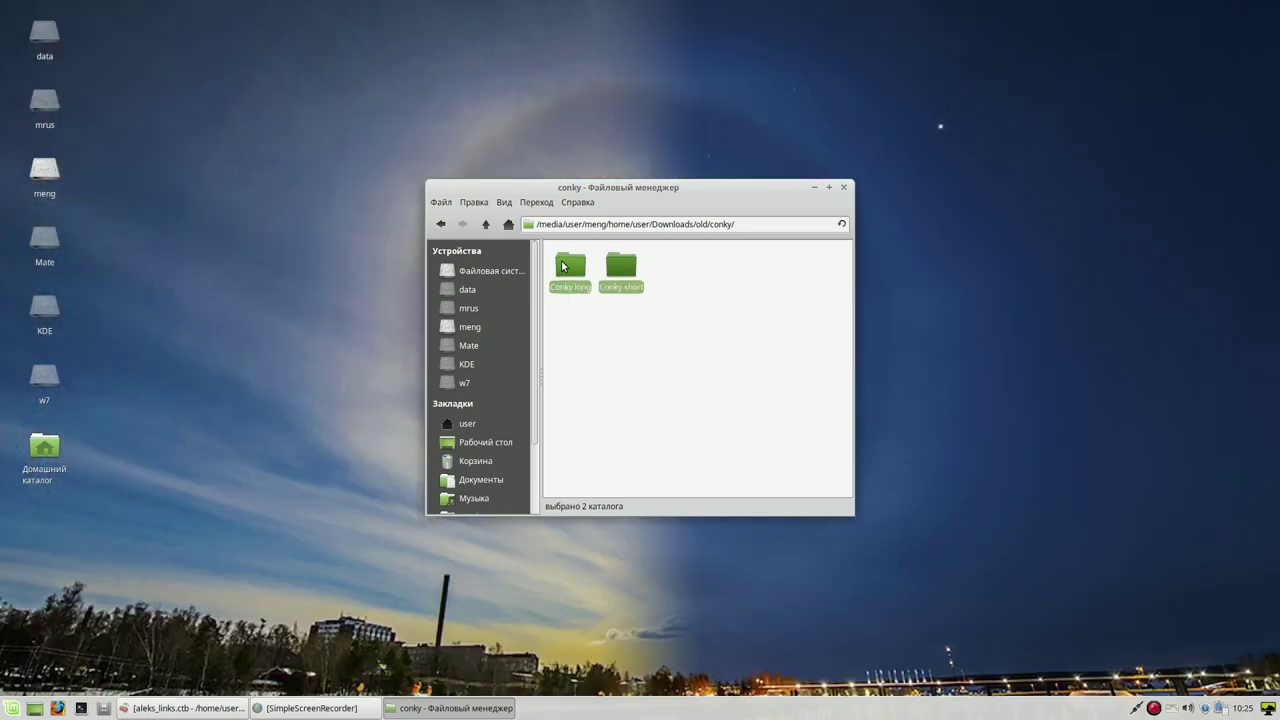
{"action": "right_click", "coordinate": [575, 270]}
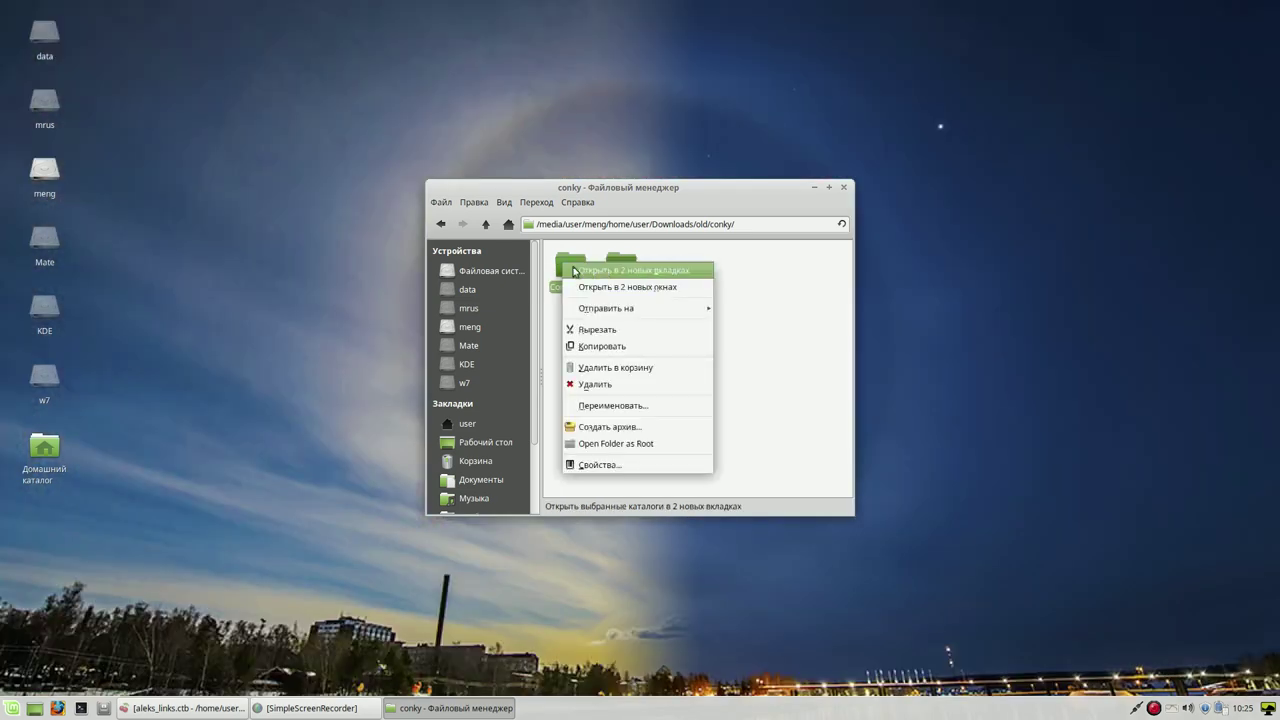
{"action": "left_click", "coordinate": [618, 346]}
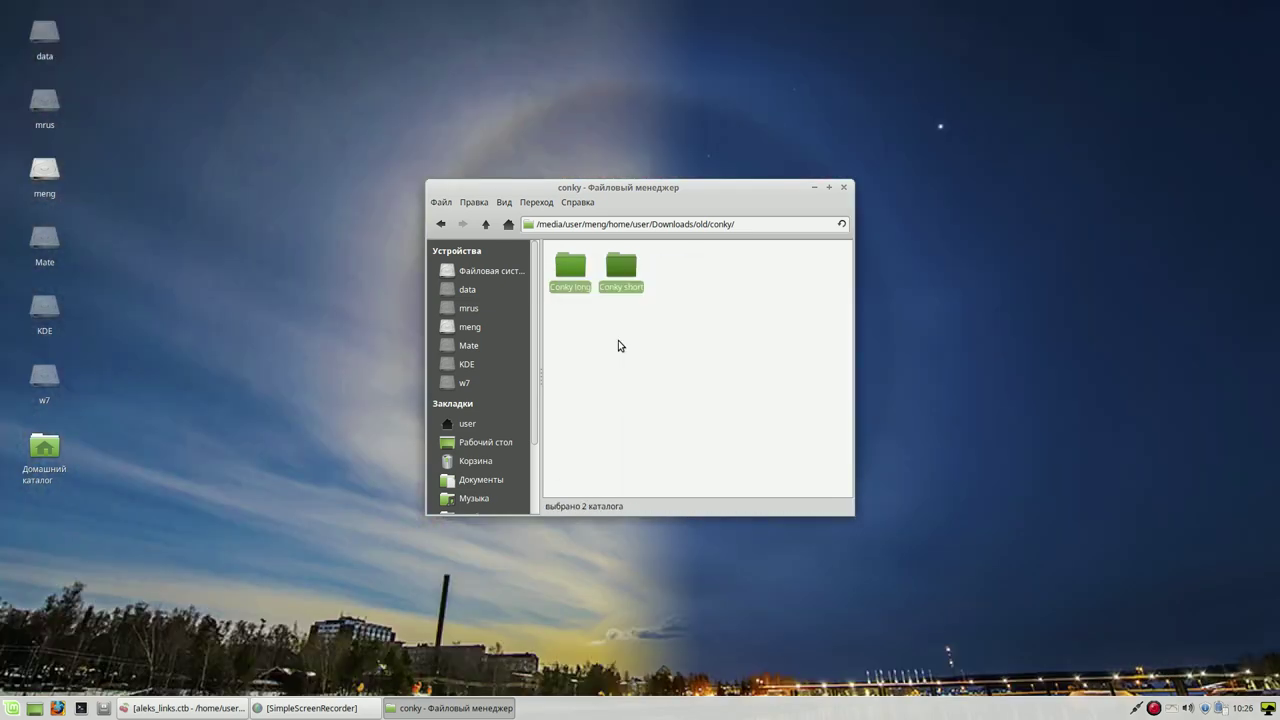
Step: Go to /home/user on the main file system and show its hidden folders
{"action": "left_click", "coordinate": [480, 272]}
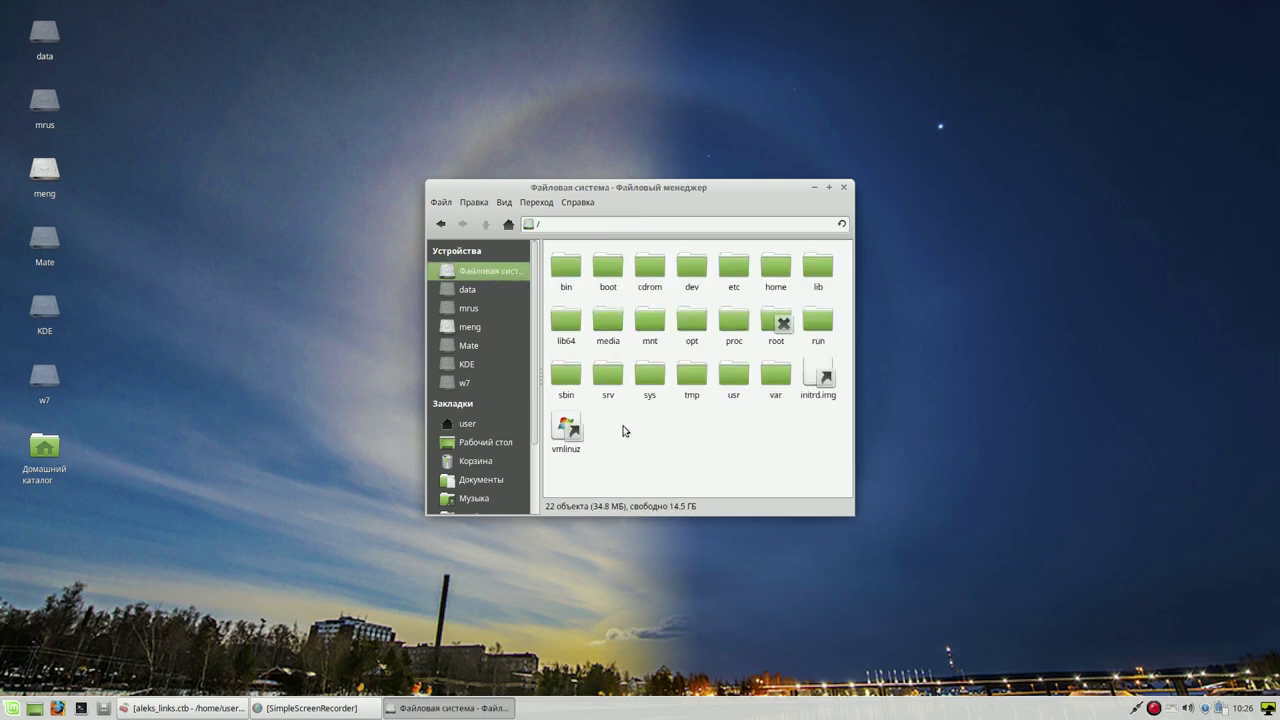
{"action": "double_click", "coordinate": [779, 278]}
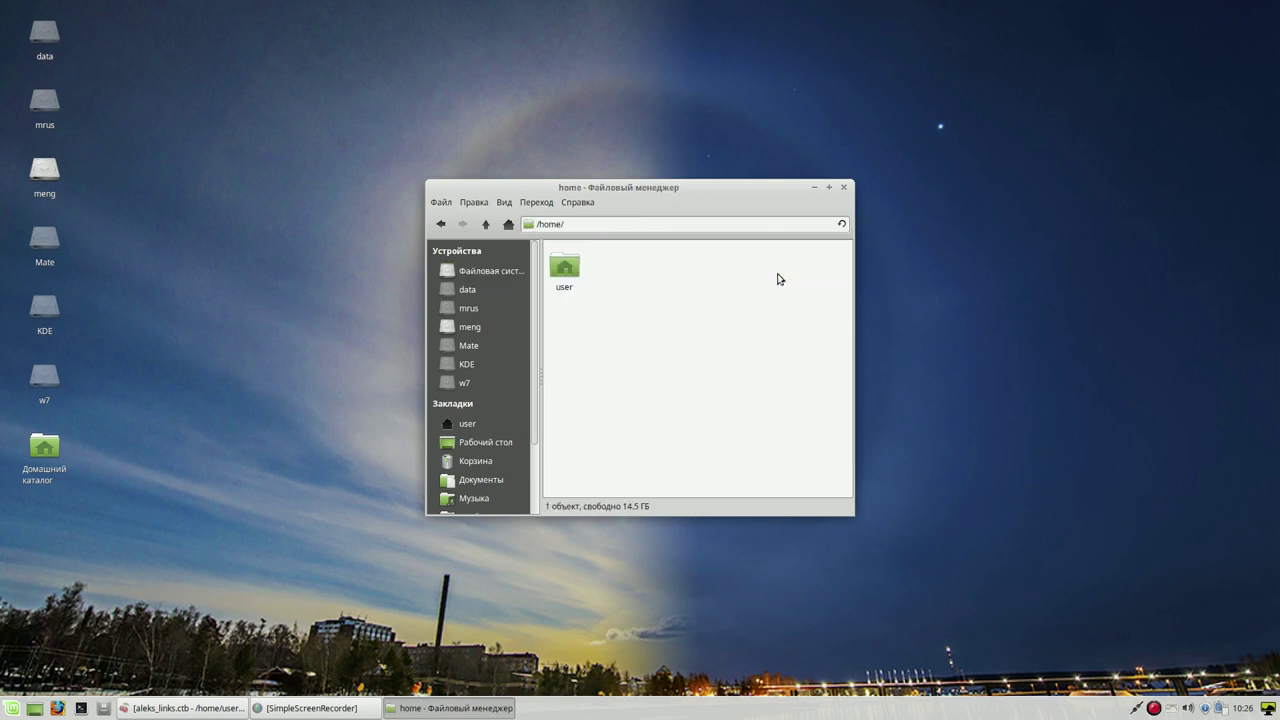
{"action": "double_click", "coordinate": [564, 267]}
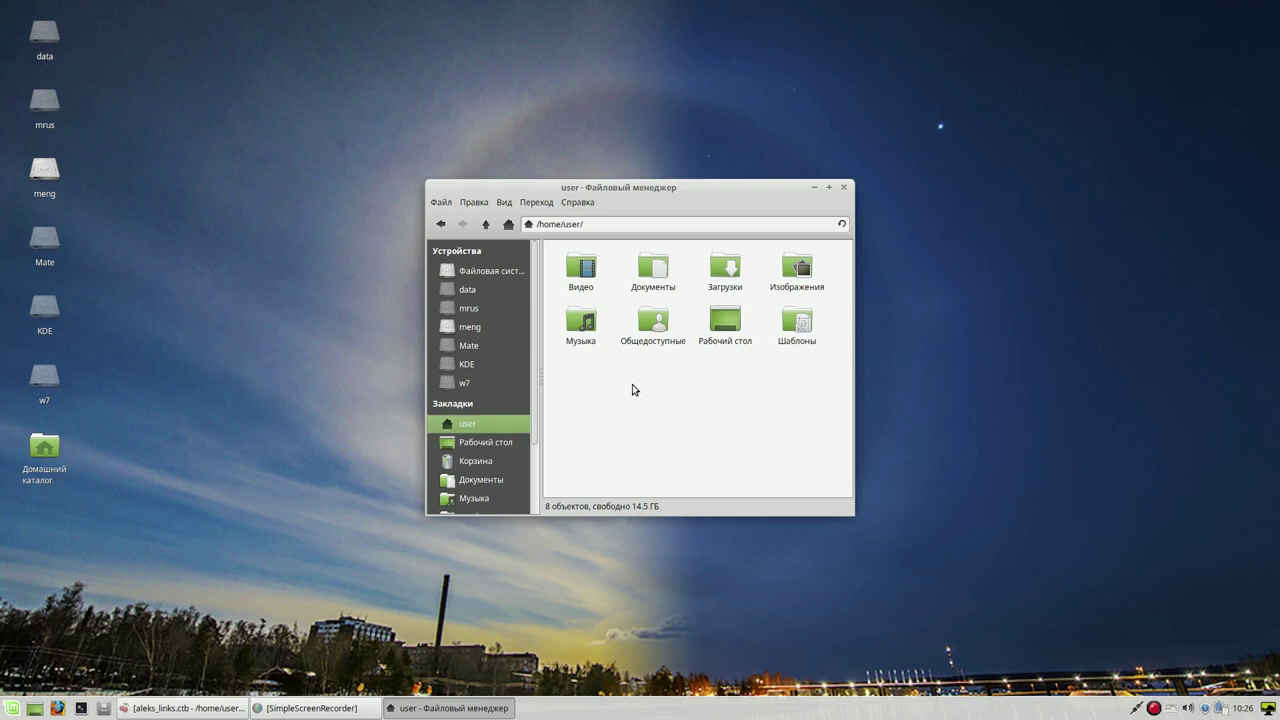
{"action": "key", "text": "ctrl+h"}
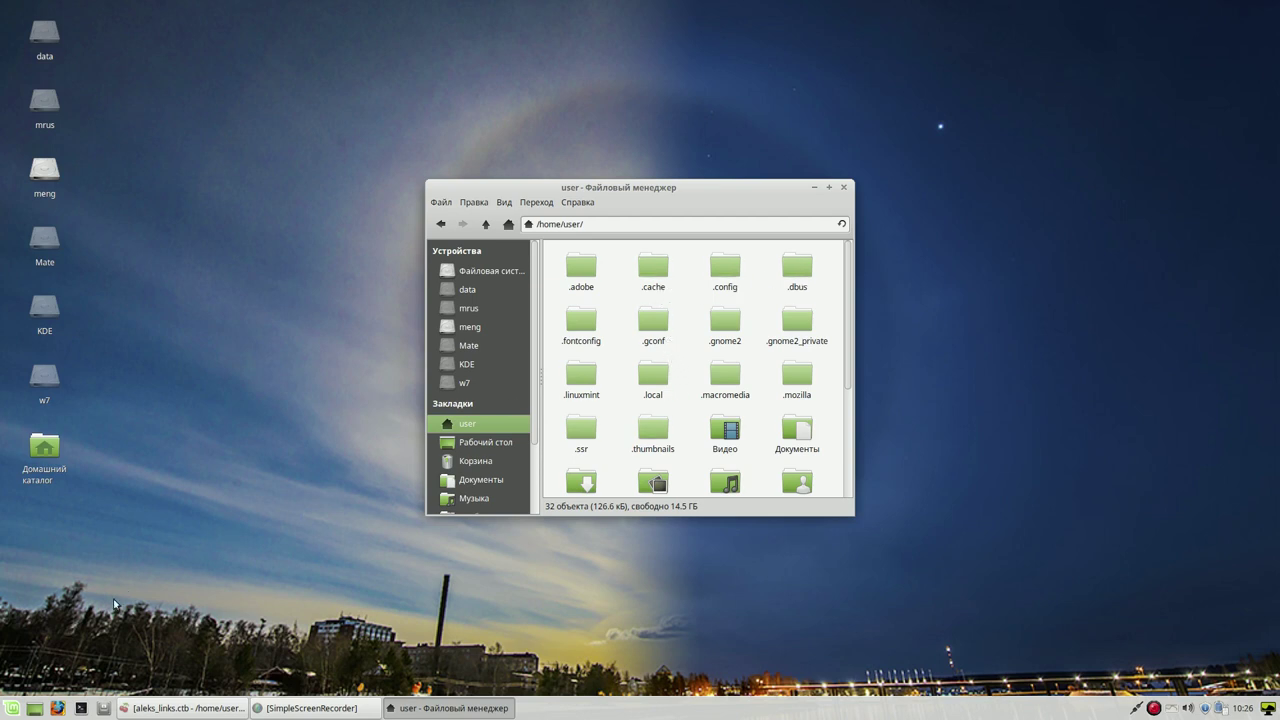
Step: Find Conky Manager in the application menu by searching for "co" and add its launcher to the panel
{"action": "left_click", "coordinate": [11, 710]}
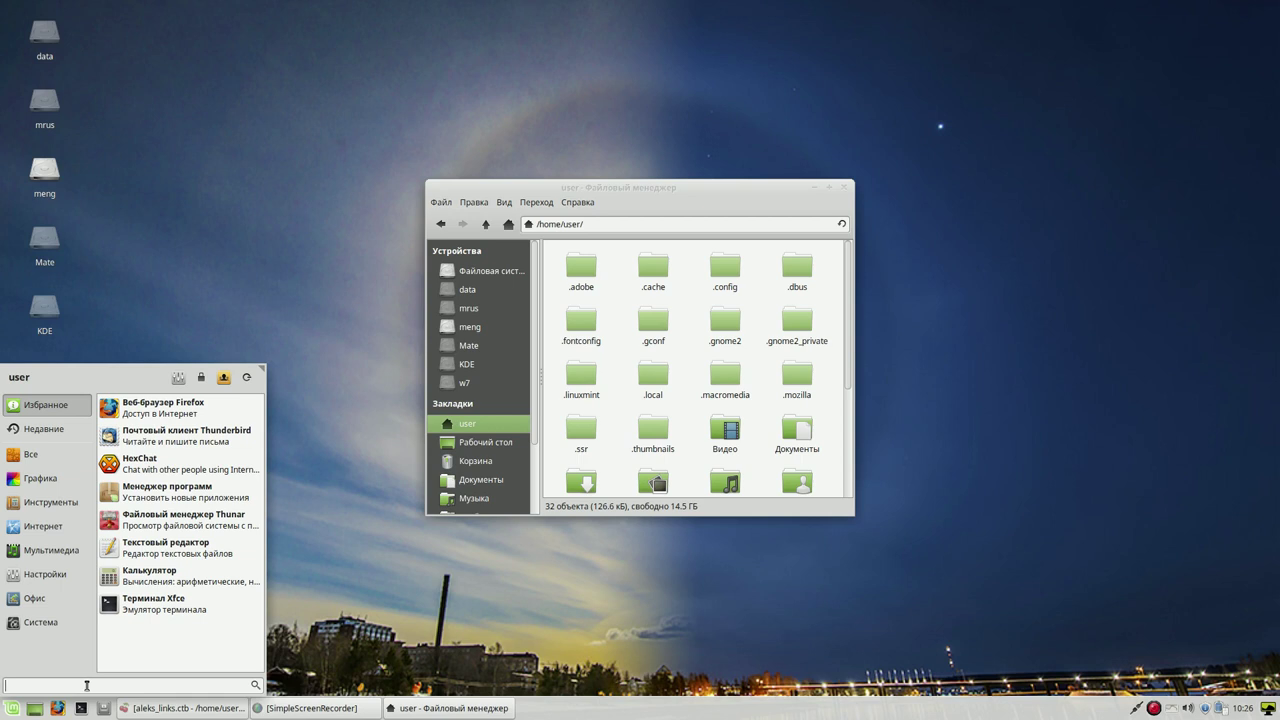
{"action": "type", "text": "co"}
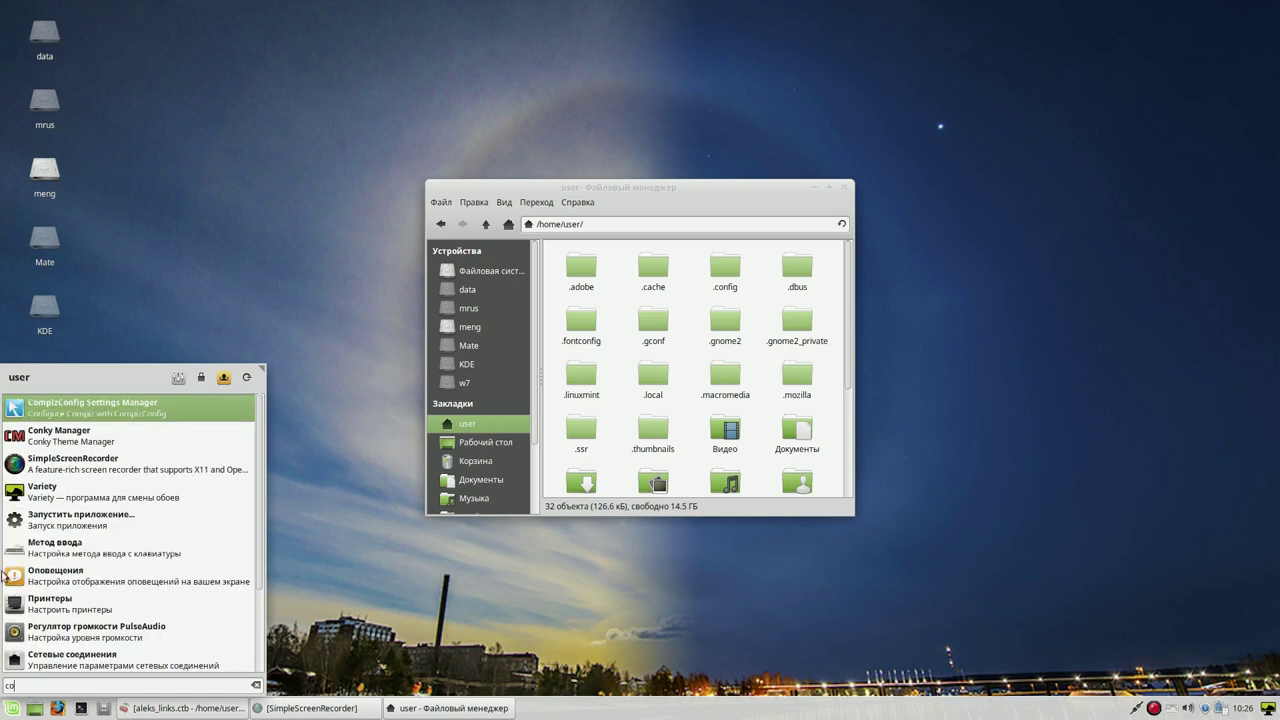
{"action": "right_click", "coordinate": [53, 434]}
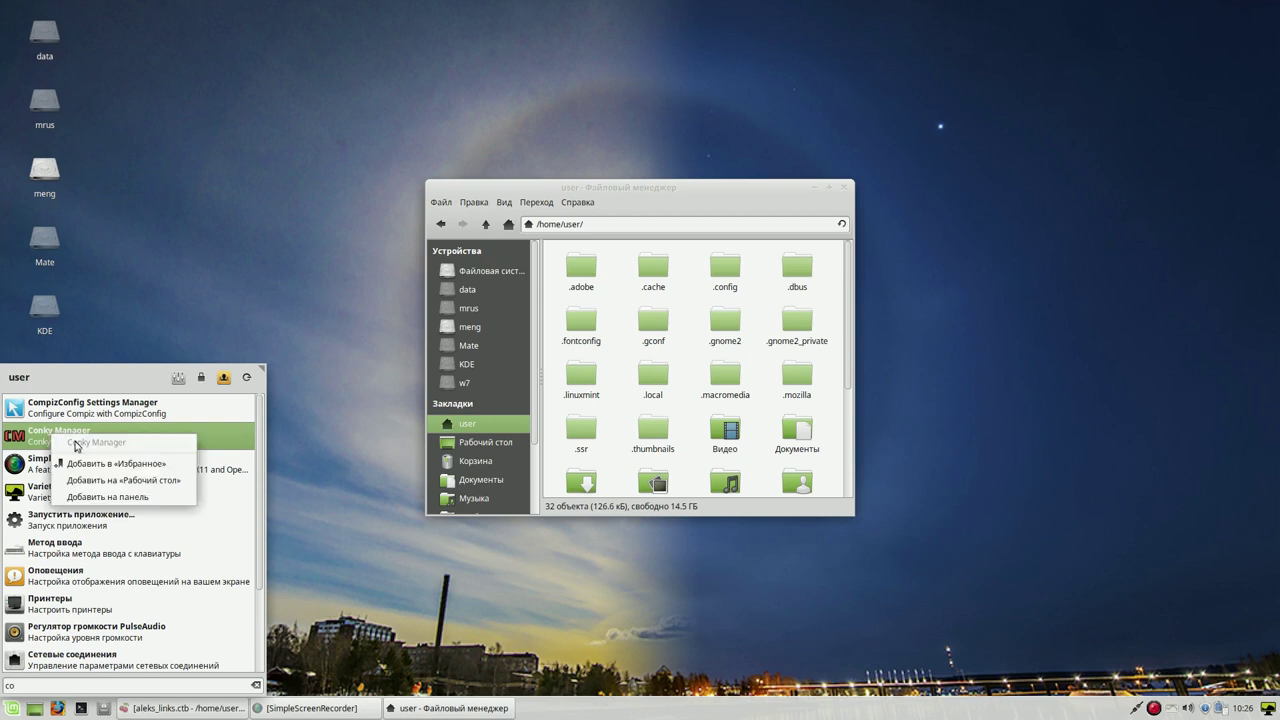
{"action": "left_click", "coordinate": [128, 492]}
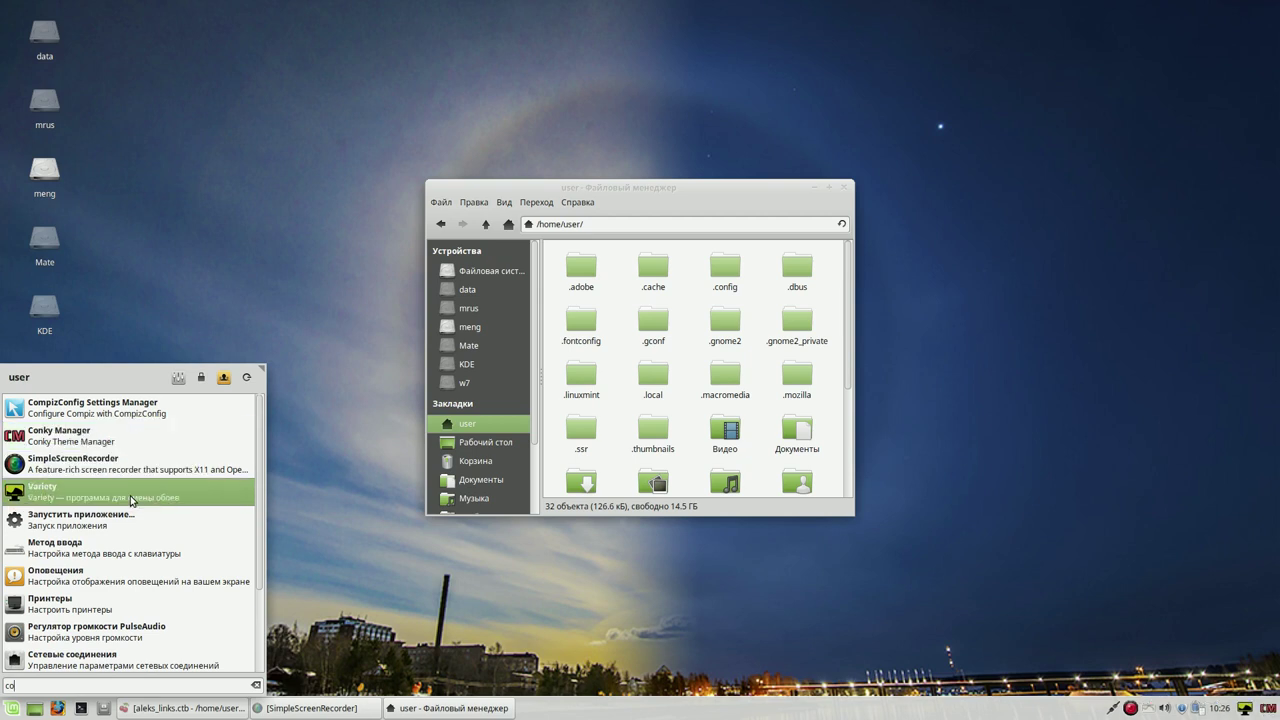
Step: Launch Conky Manager and arrange its window beside the file manager without overlap
{"action": "left_click", "coordinate": [135, 440]}
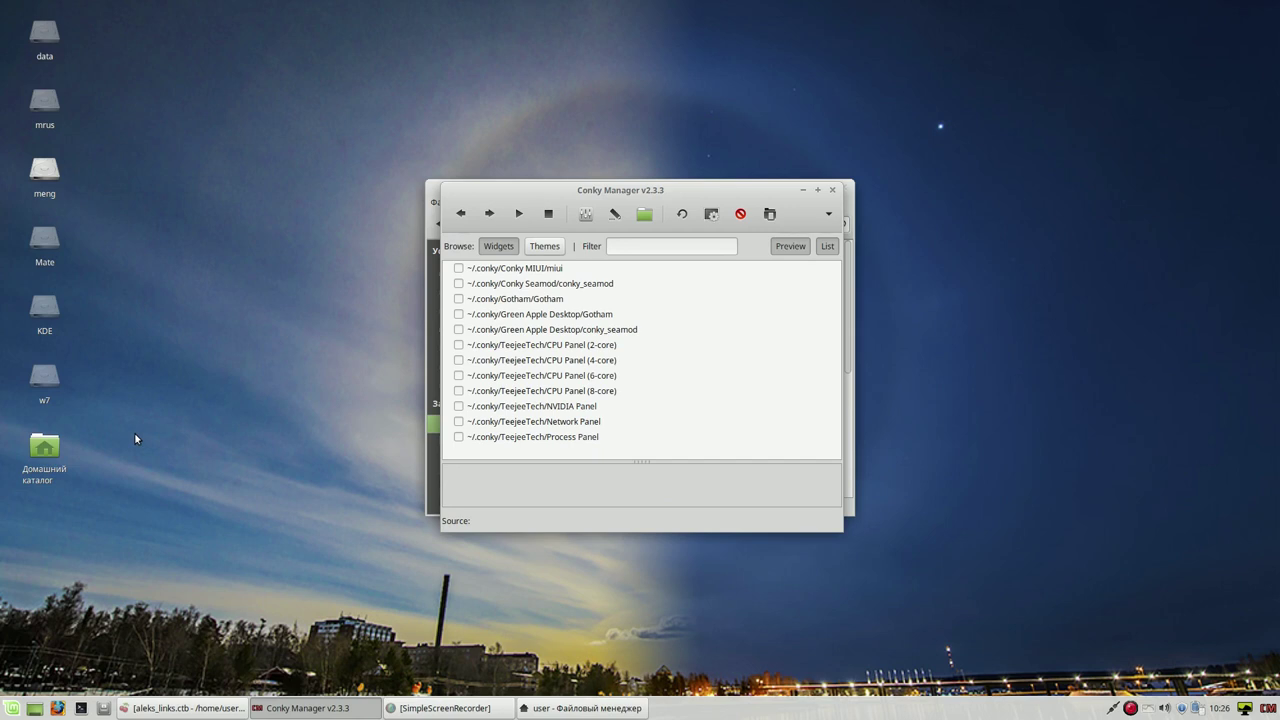
{"action": "left_click_drag", "start_coordinate": [750, 185], "coordinate": [427, 57]}
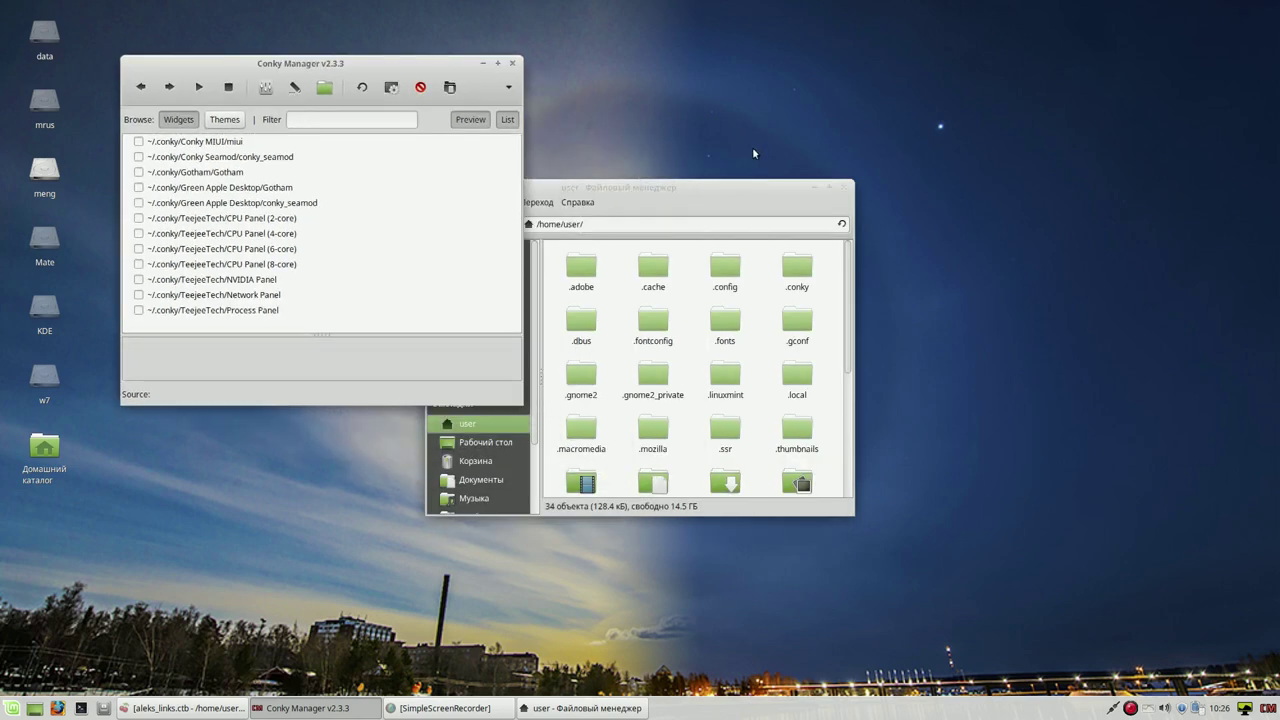
{"action": "left_click_drag", "start_coordinate": [734, 186], "coordinate": [932, 88]}
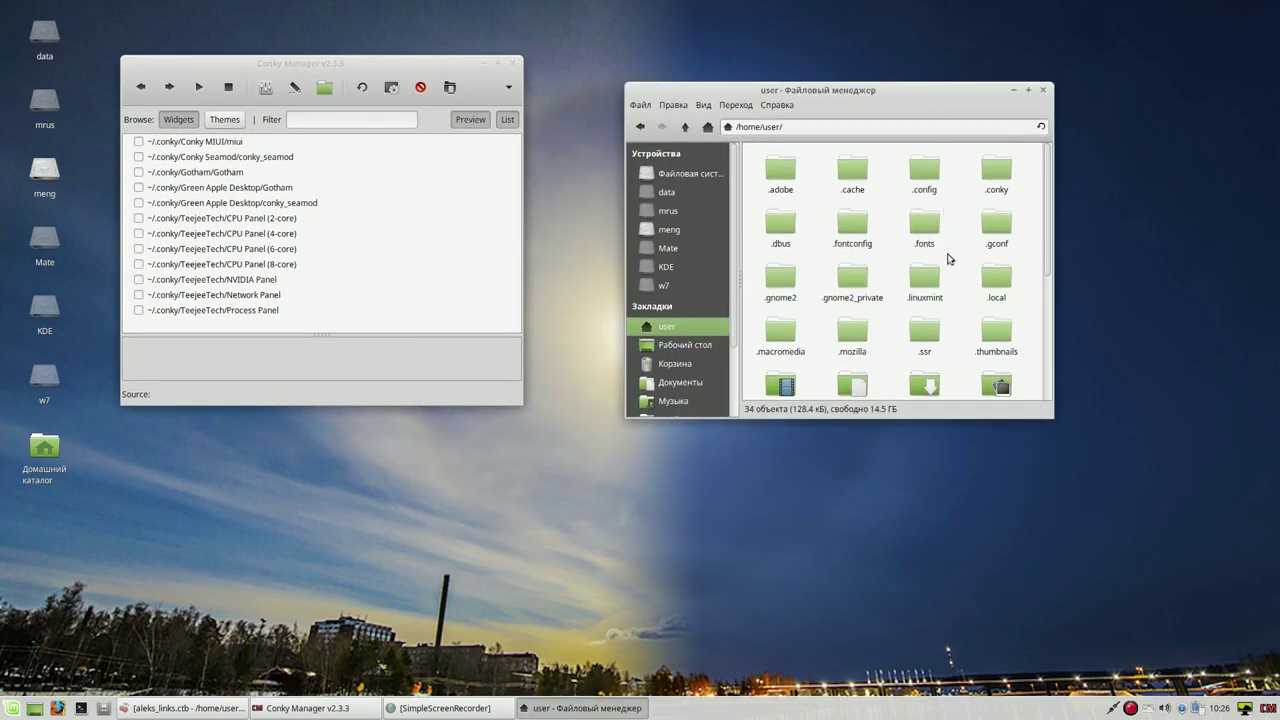
Step: Open the hidden .conky folder in /home/user and paste the copied Conky long and Conky short folders into it
{"action": "left_click", "coordinate": [1000, 175]}
{"action": "double_click", "coordinate": [1000, 177]}
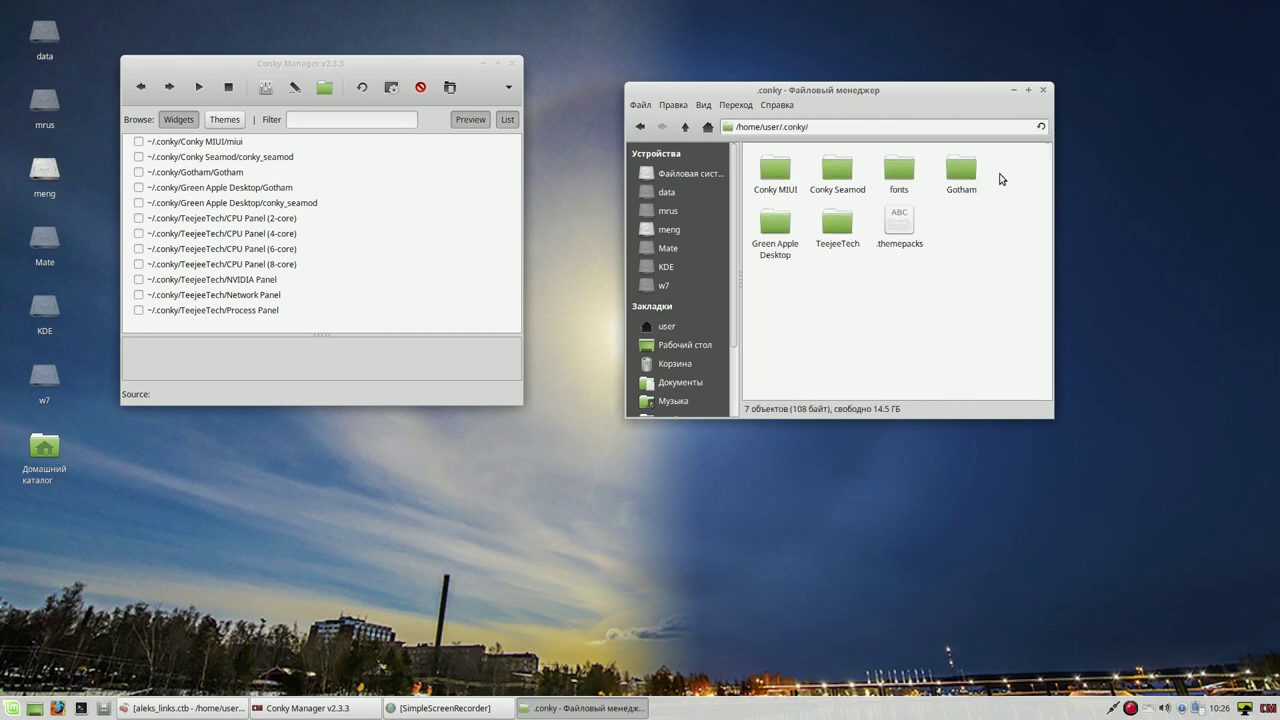
{"action": "right_click", "coordinate": [855, 295]}
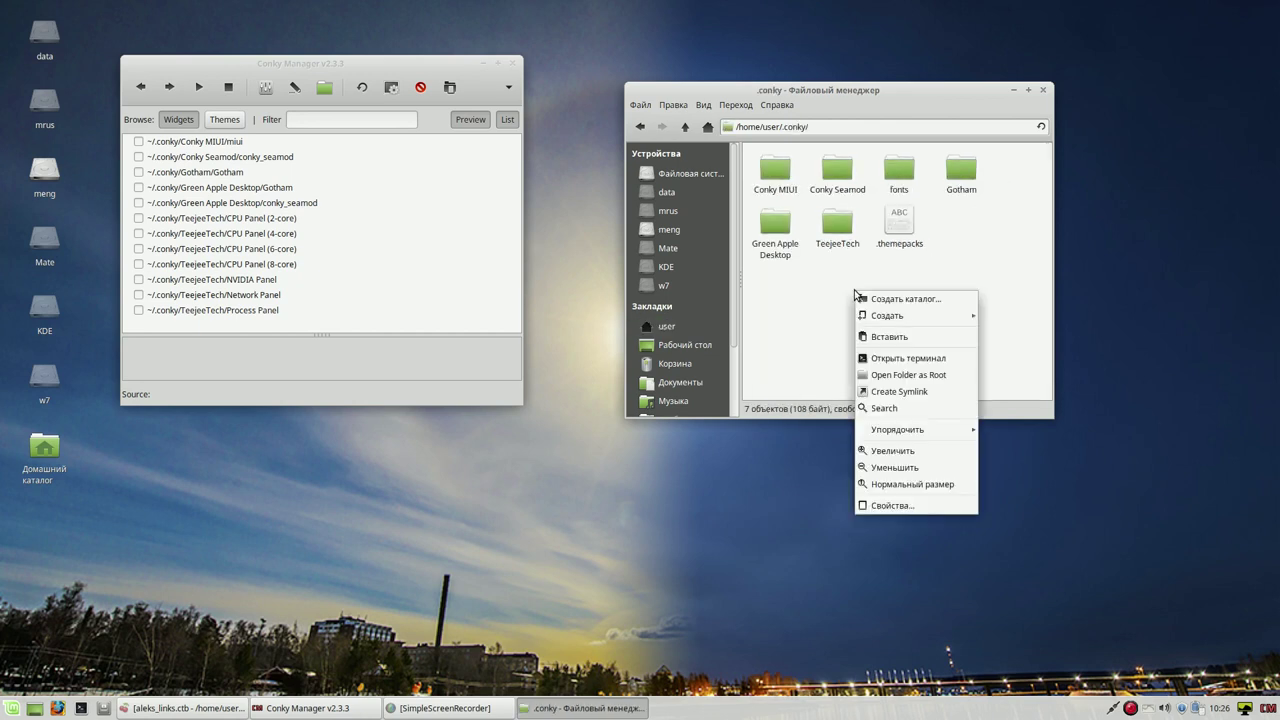
{"action": "left_click", "coordinate": [889, 337]}
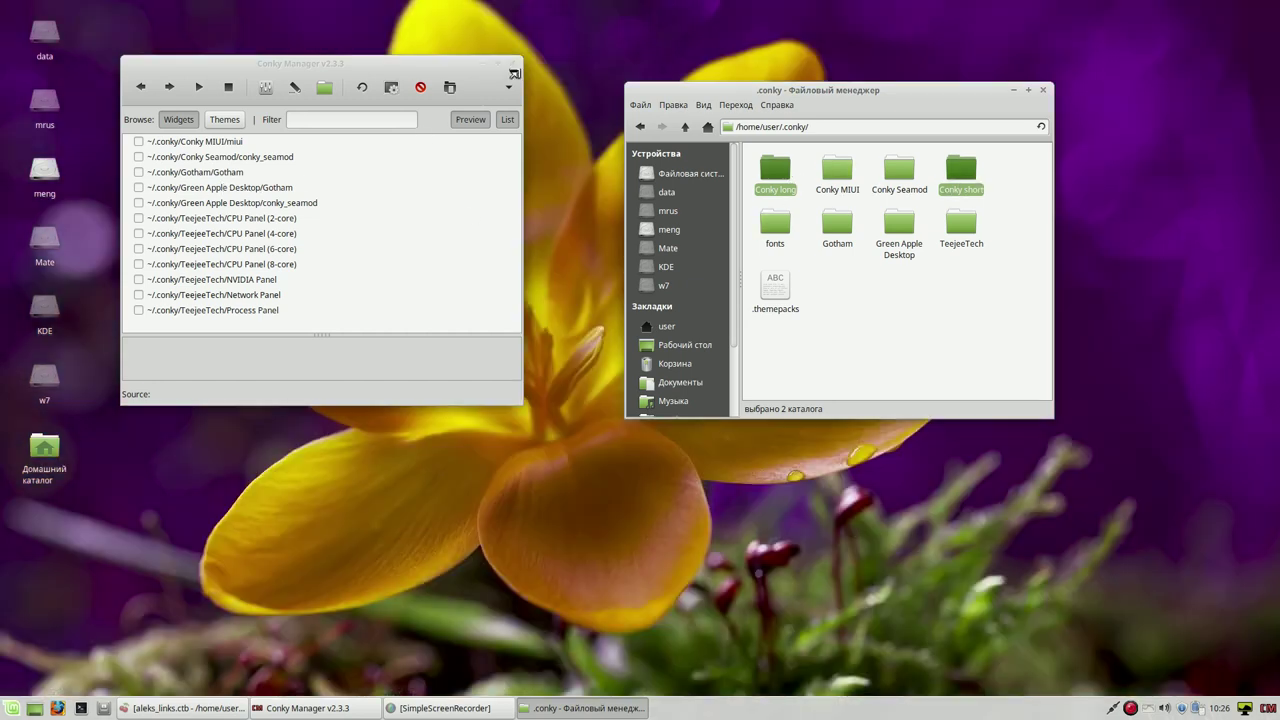
Step: Restart Conky Manager from its new panel launcher to reload the widget list, and close the file manager
{"action": "left_click", "coordinate": [512, 64]}
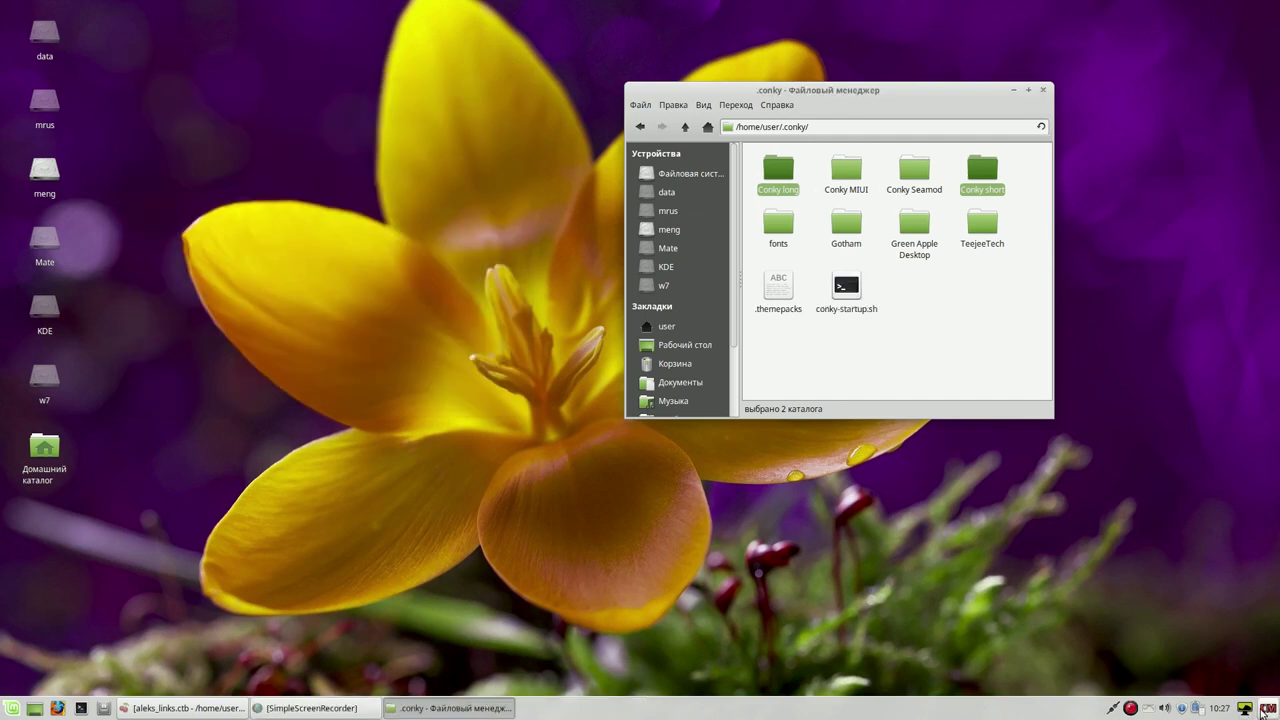
{"action": "left_click", "coordinate": [1267, 711]}
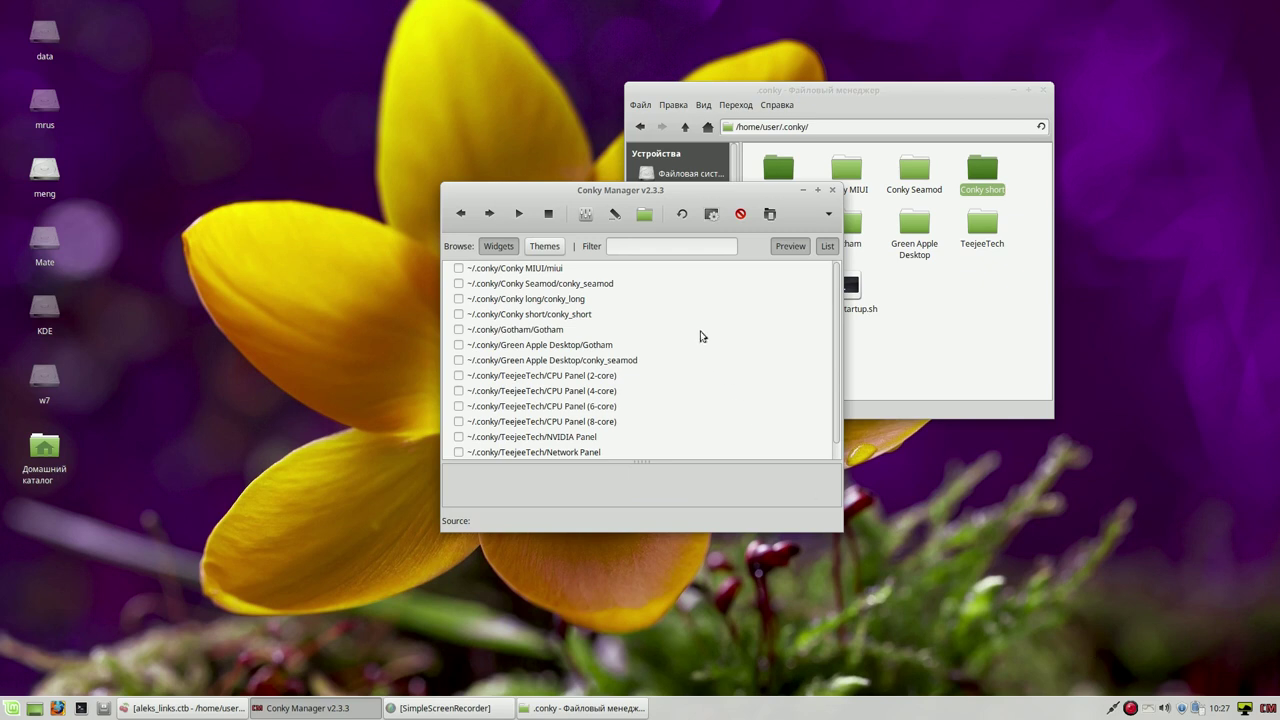
{"action": "left_click_drag", "start_coordinate": [733, 199], "coordinate": [492, 70]}
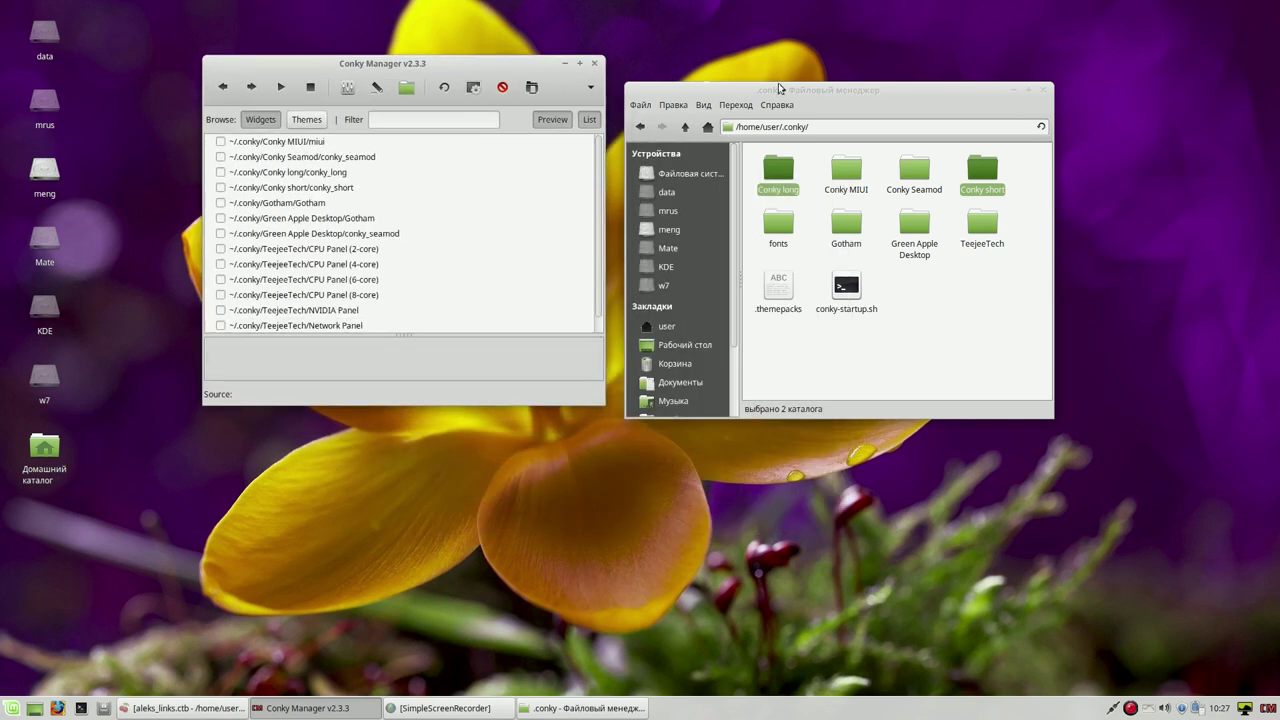
{"action": "left_click", "coordinate": [1044, 90]}
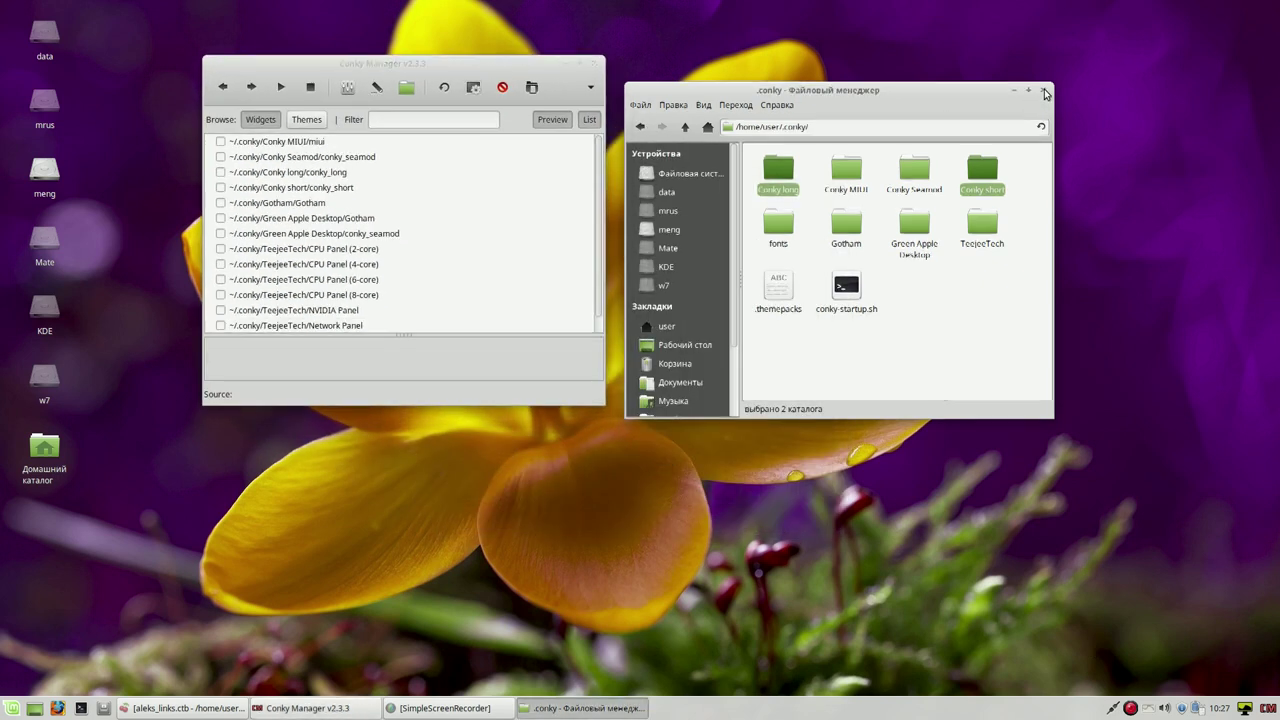
{"action": "left_click_drag", "start_coordinate": [533, 67], "coordinate": [661, 72]}
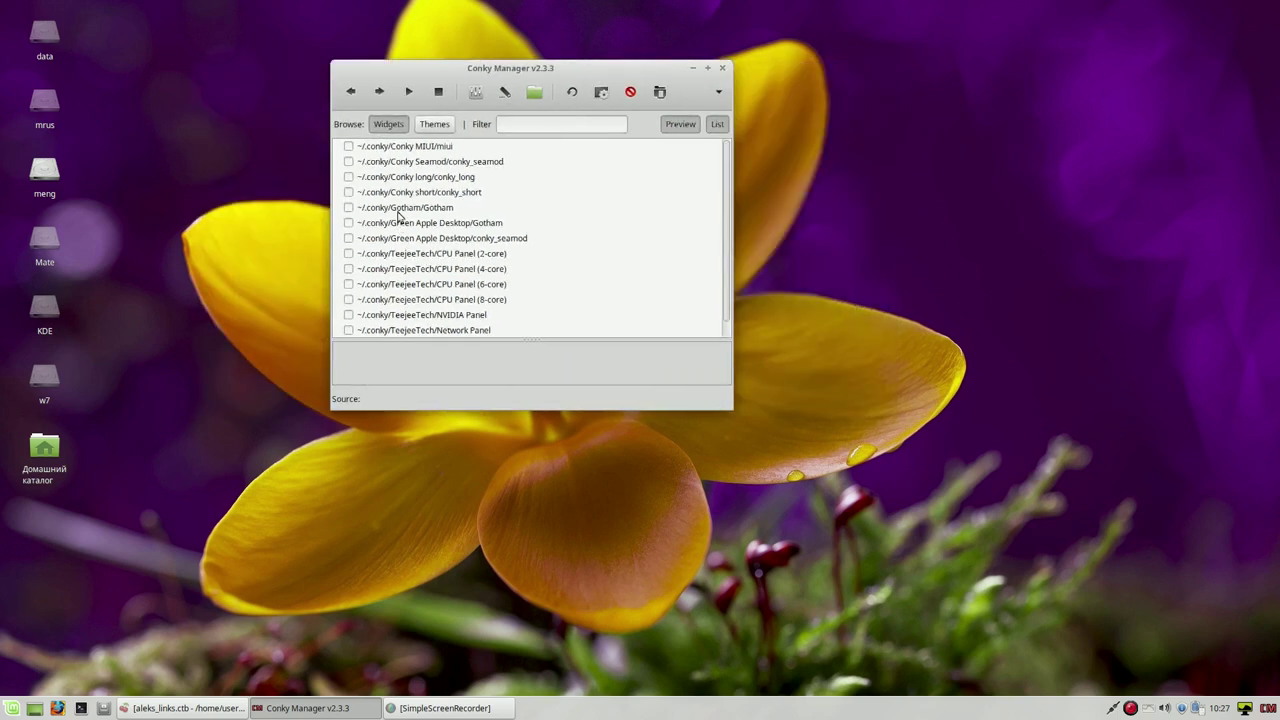
Step: Enable the Conky long/conky_long widget, set its transparency type to Opaque, apply it, and close Conky Manager
{"action": "left_click", "coordinate": [349, 177]}
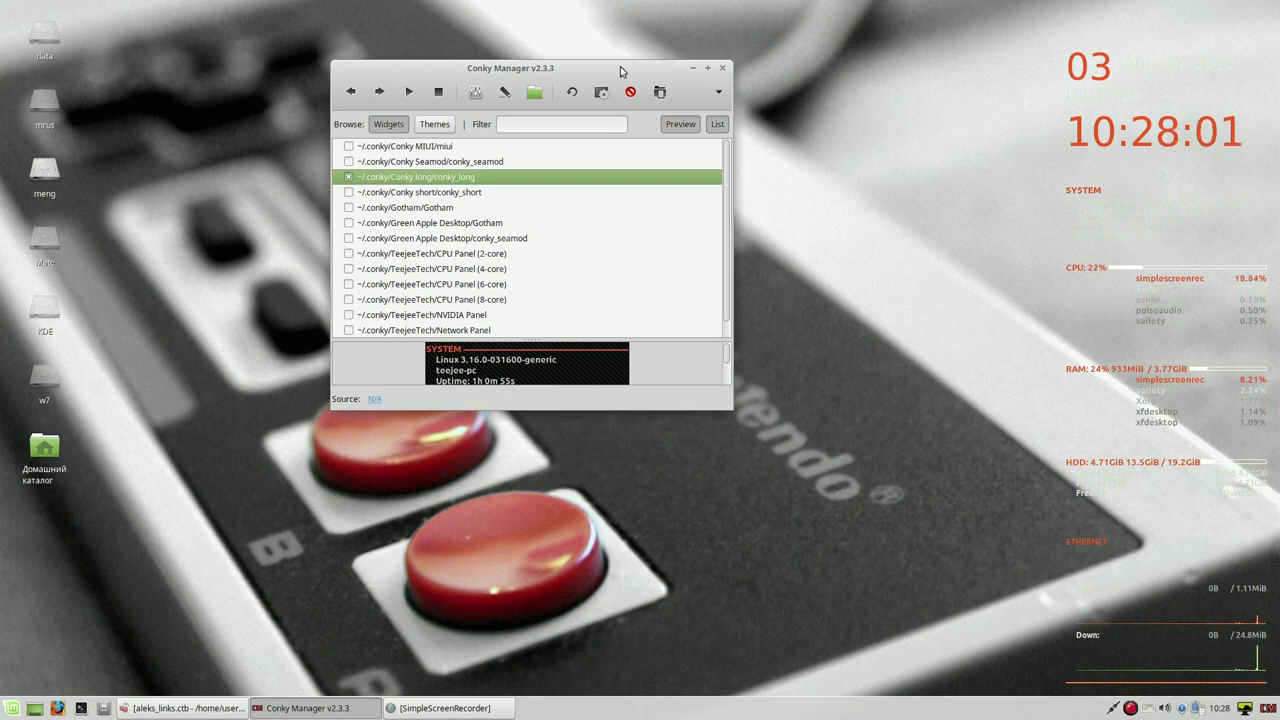
{"action": "left_click", "coordinate": [476, 91]}
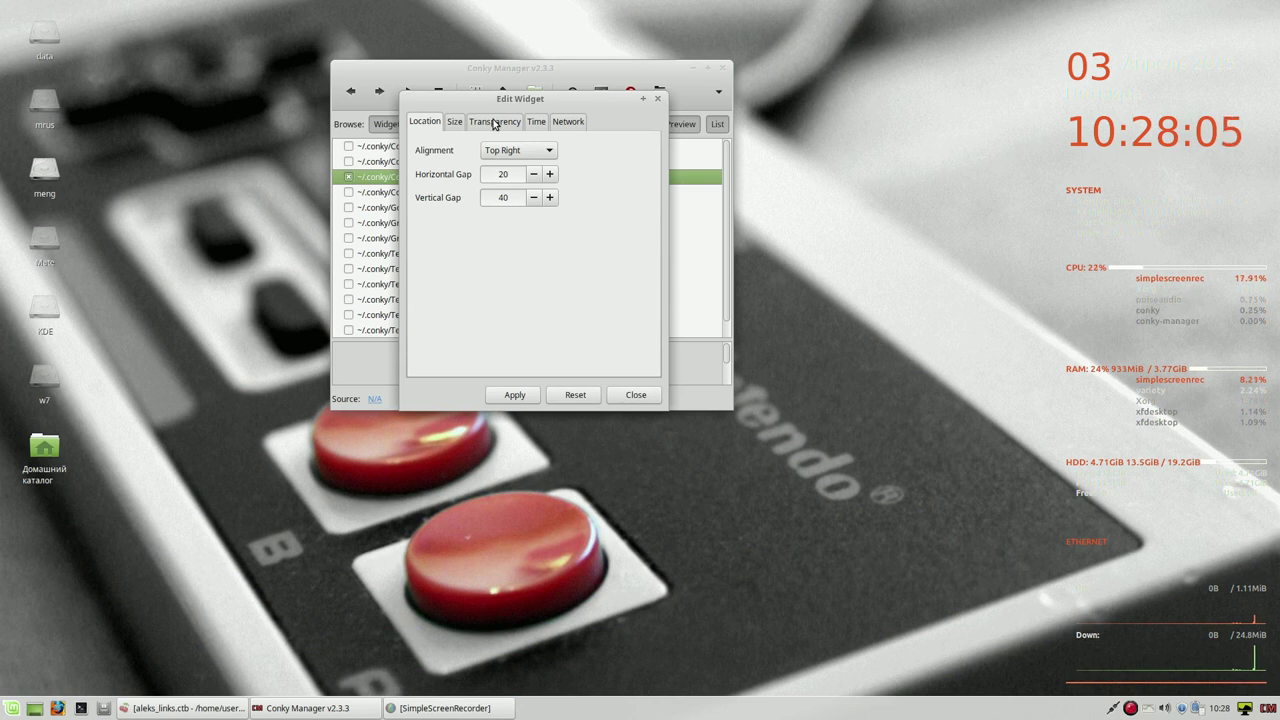
{"action": "left_click", "coordinate": [493, 122]}
{"action": "left_click", "coordinate": [644, 150]}
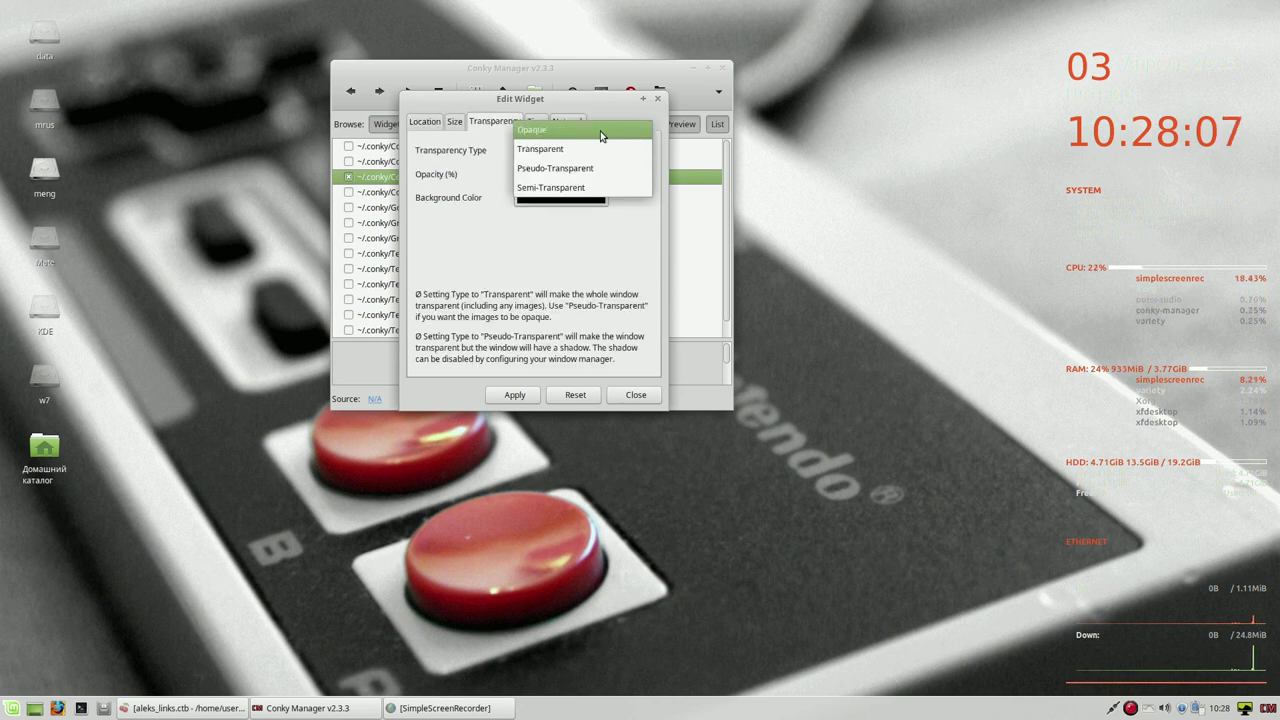
{"action": "left_click", "coordinate": [601, 132]}
{"action": "left_click", "coordinate": [533, 397]}
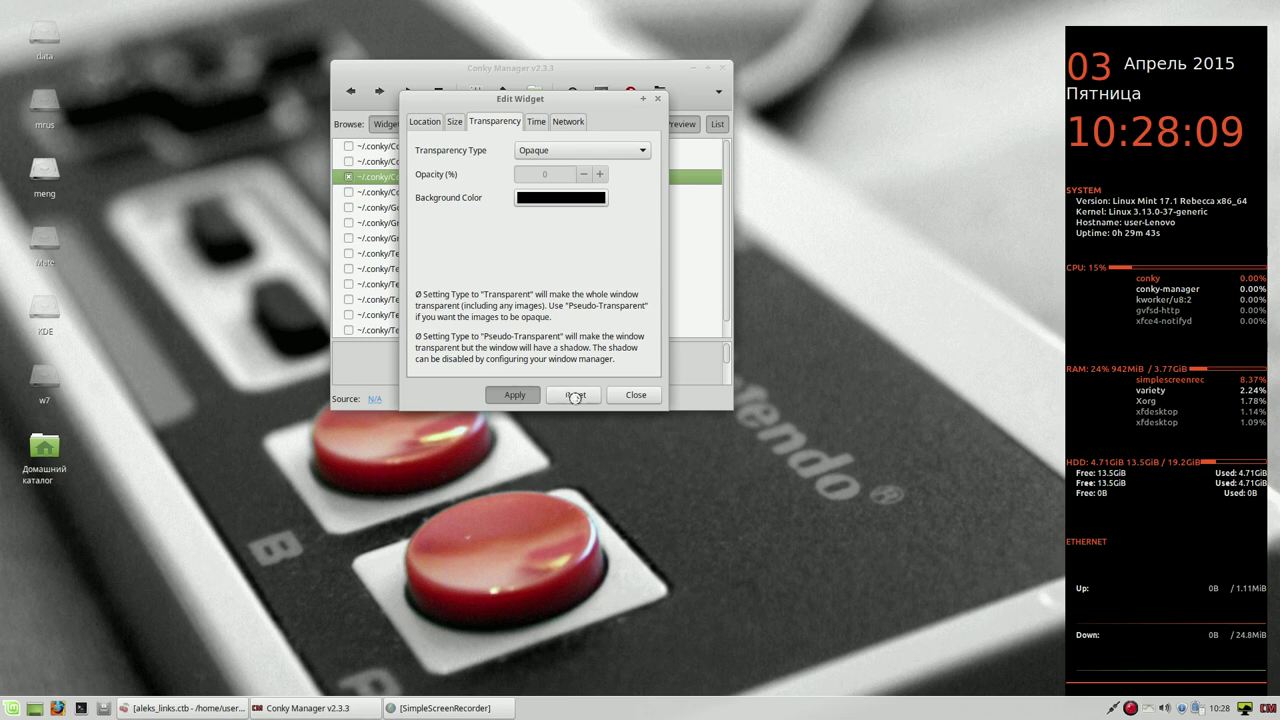
{"action": "left_click", "coordinate": [636, 396]}
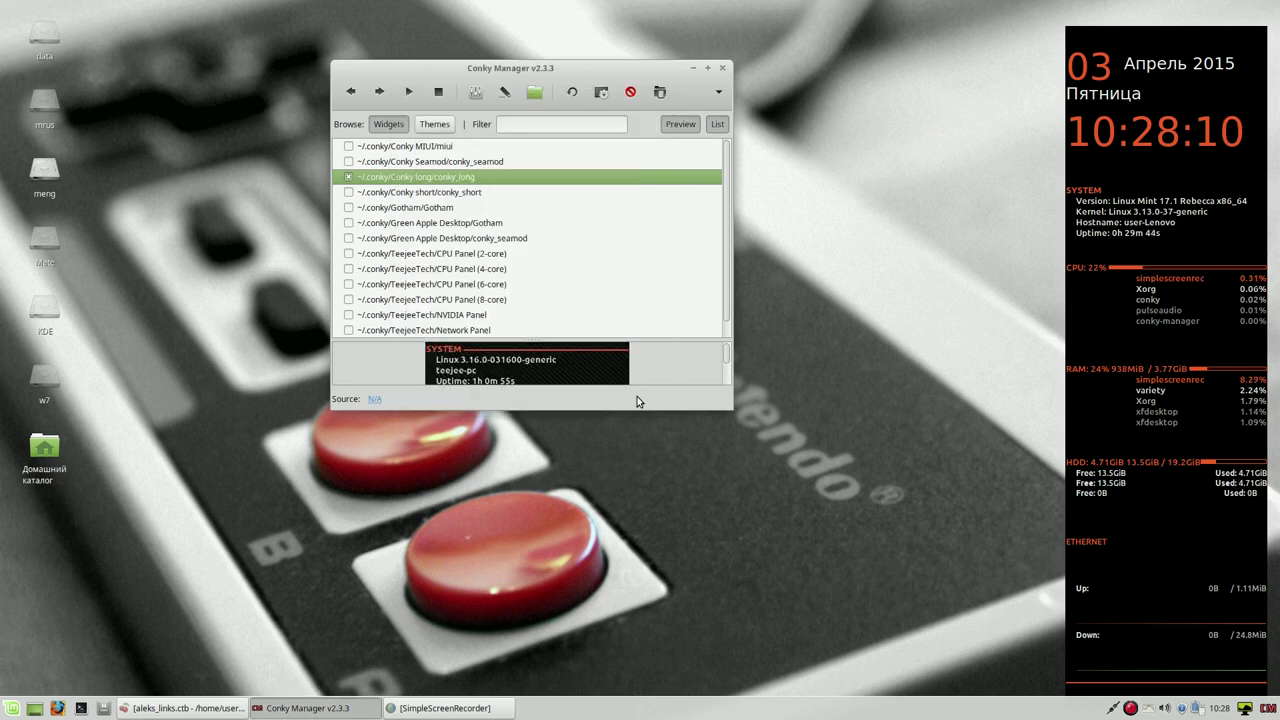
{"action": "left_click", "coordinate": [723, 69]}
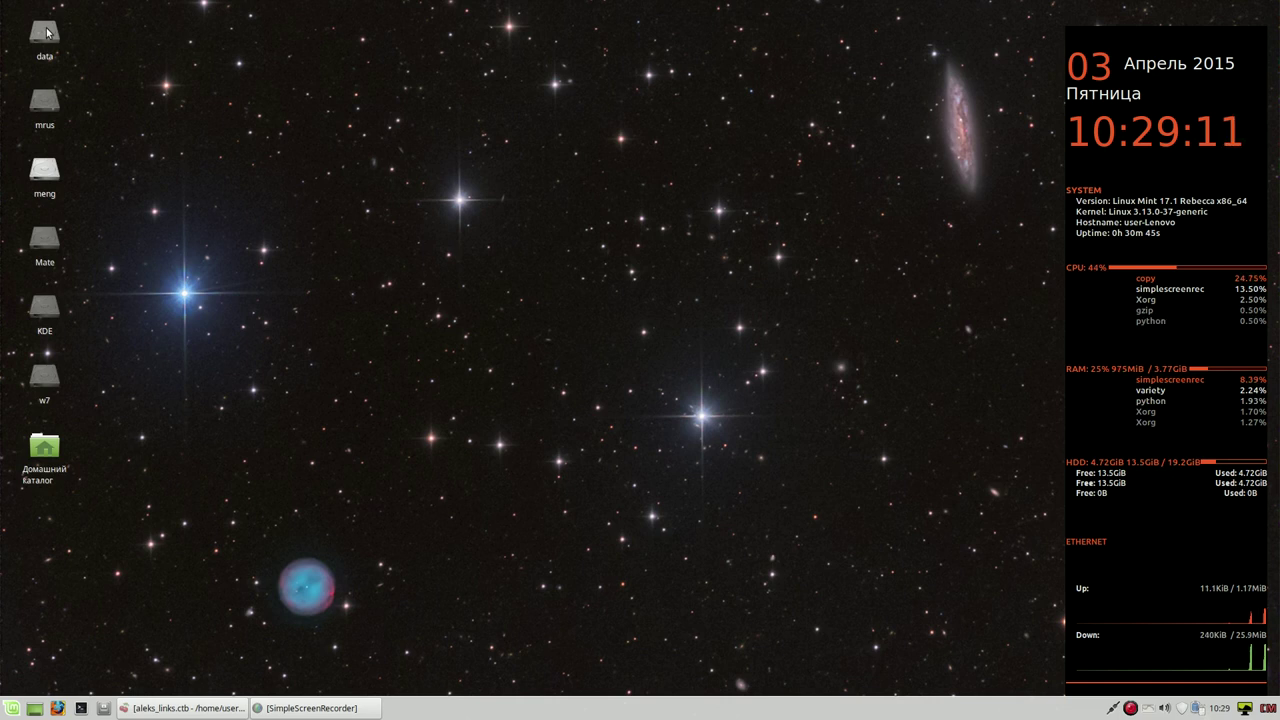
Step: Move the data drive icon below the home folder icon, and review Panel 1's display, appearance and item settings
{"action": "left_click_drag", "start_coordinate": [47, 36], "coordinate": [62, 505]}
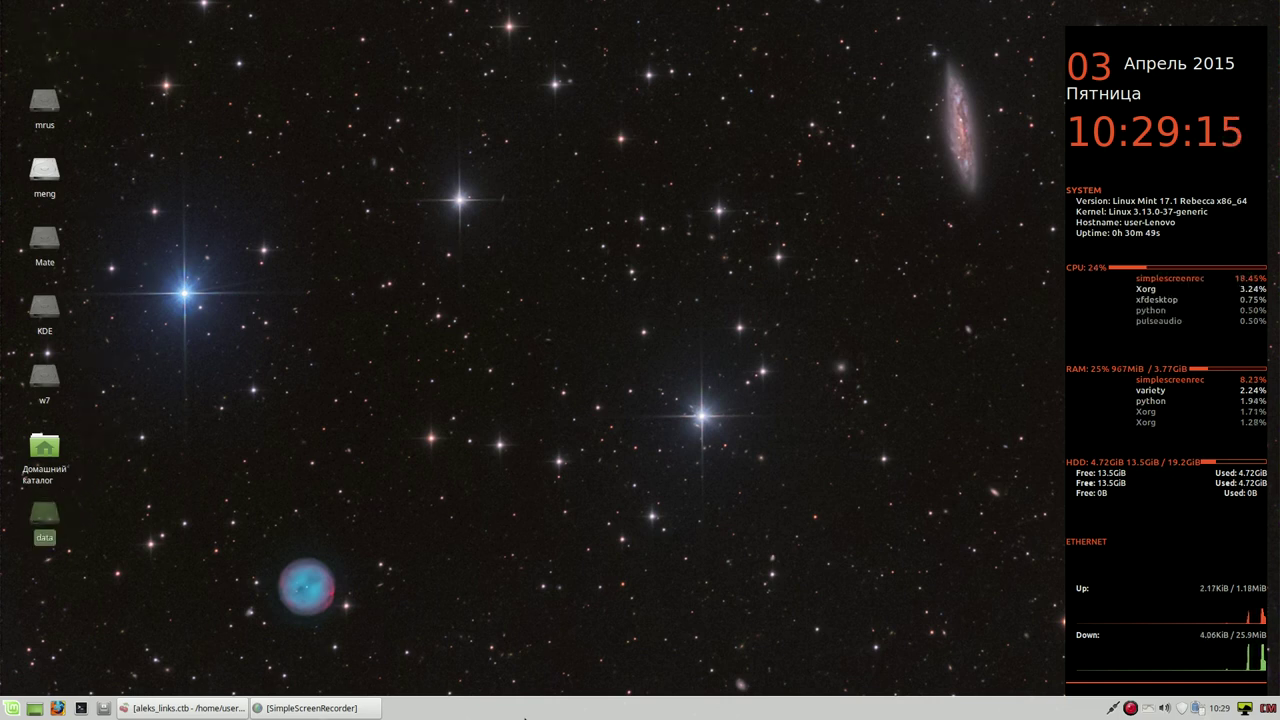
{"action": "right_click", "coordinate": [559, 713]}
{"action": "mouse_move", "coordinate": [594, 705]}
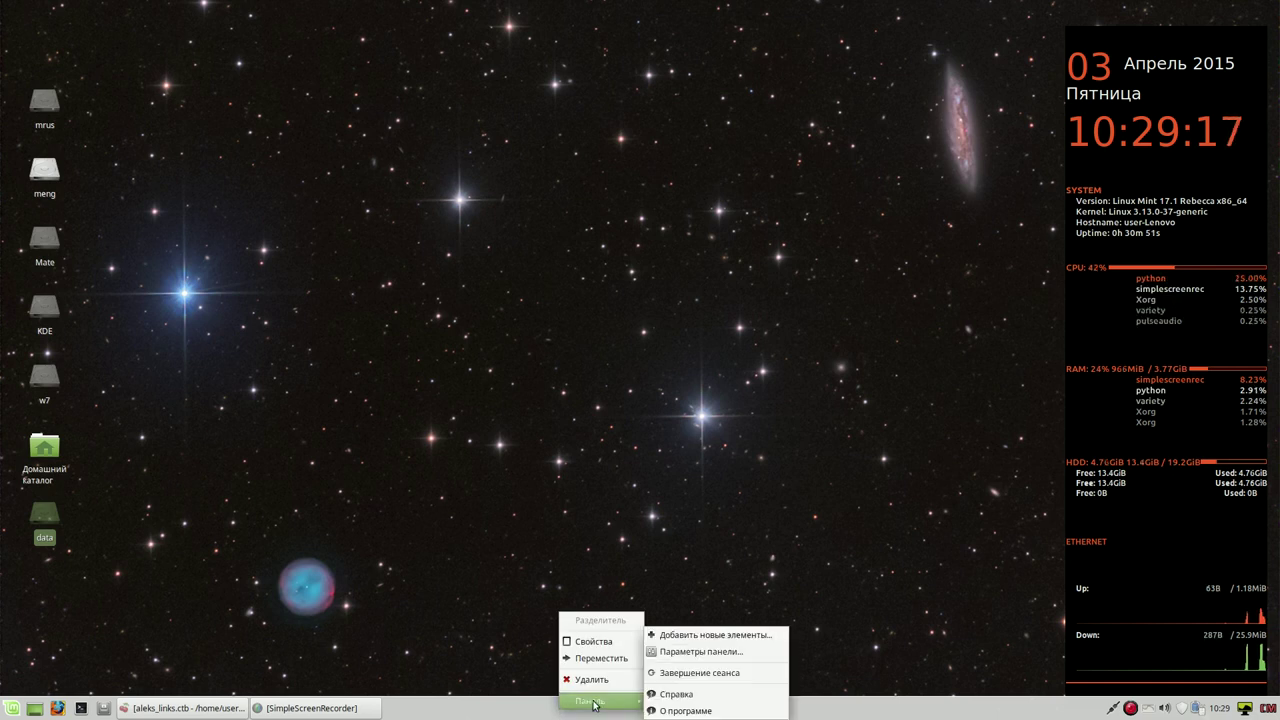
{"action": "left_click", "coordinate": [729, 651]}
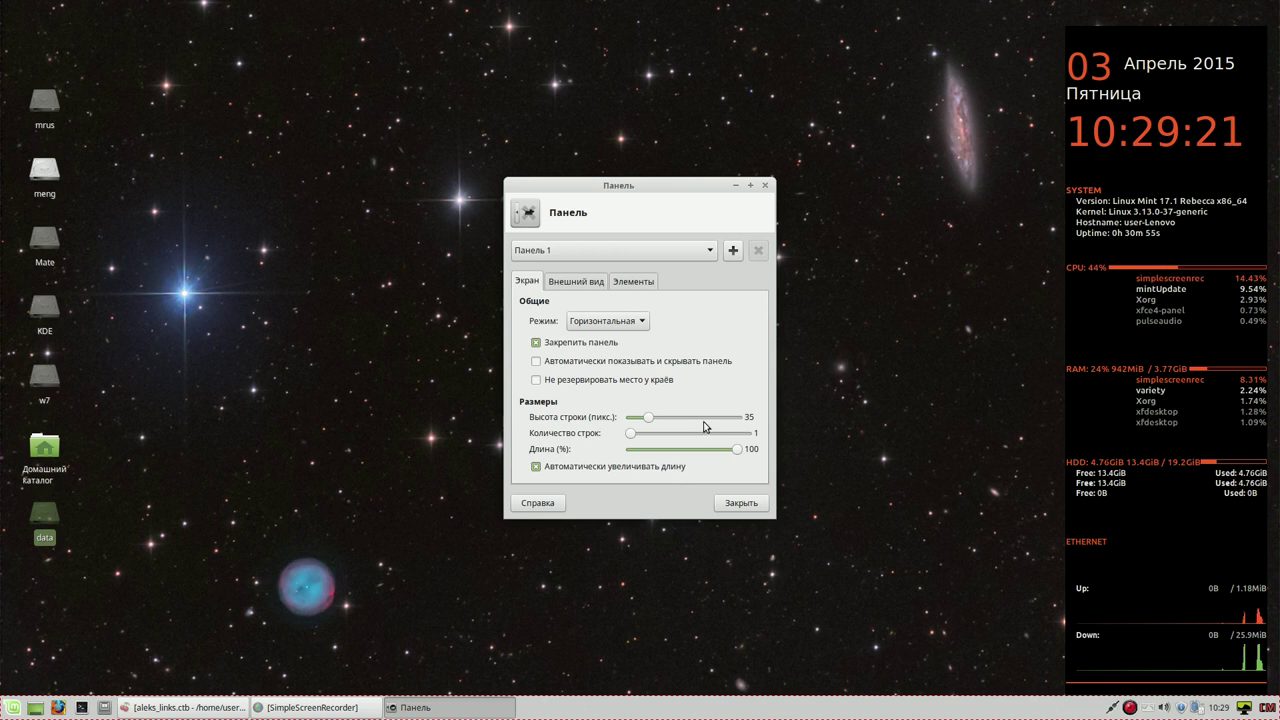
{"action": "left_click", "coordinate": [585, 286]}
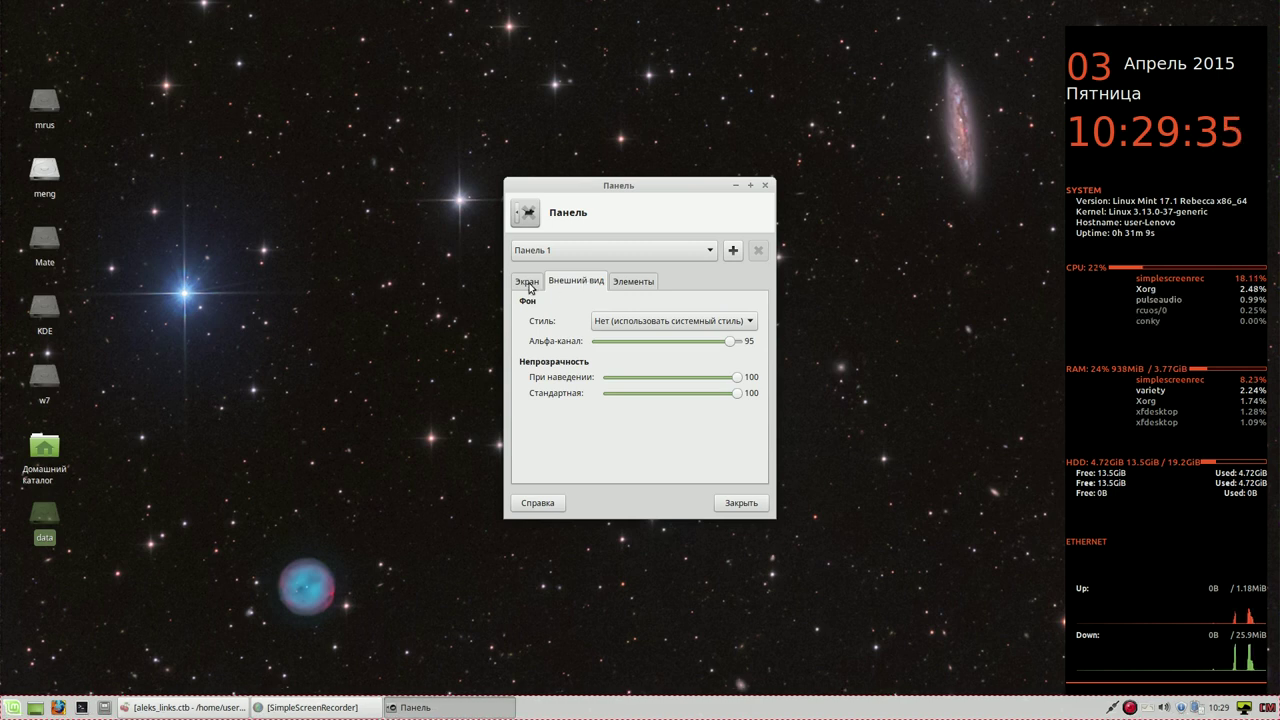
{"action": "left_click", "coordinate": [633, 282]}
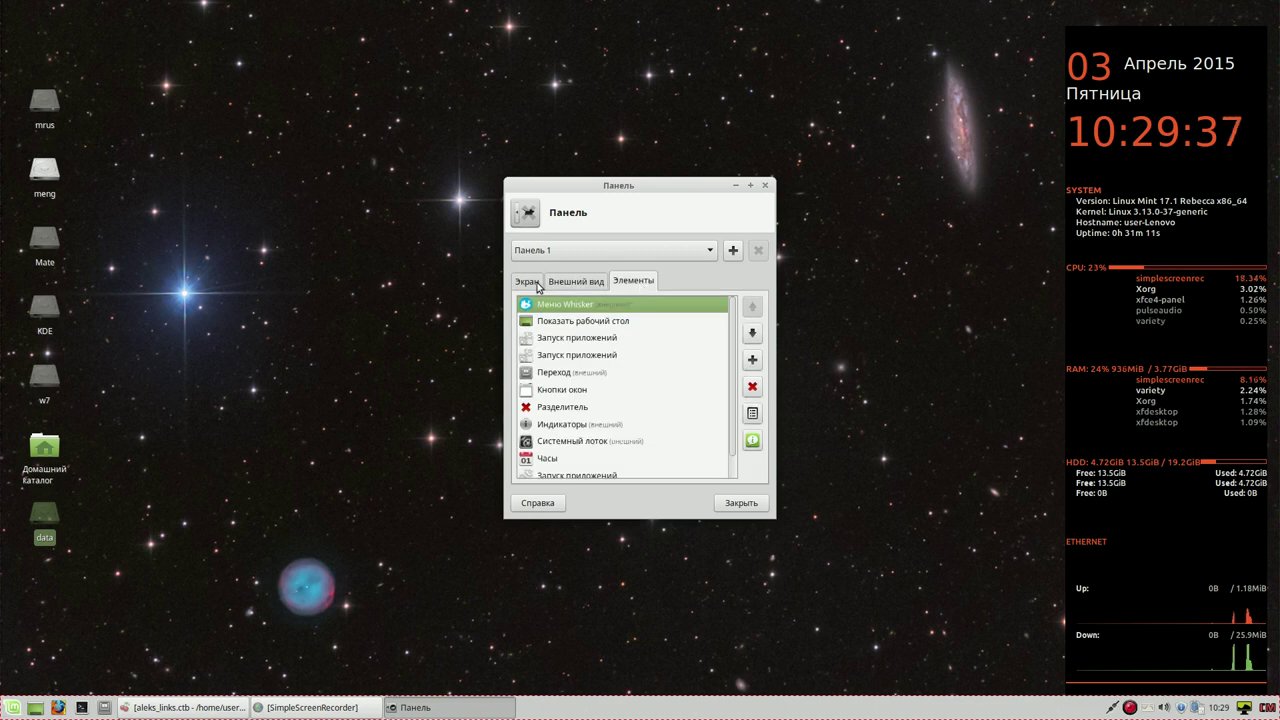
{"action": "left_click", "coordinate": [537, 284]}
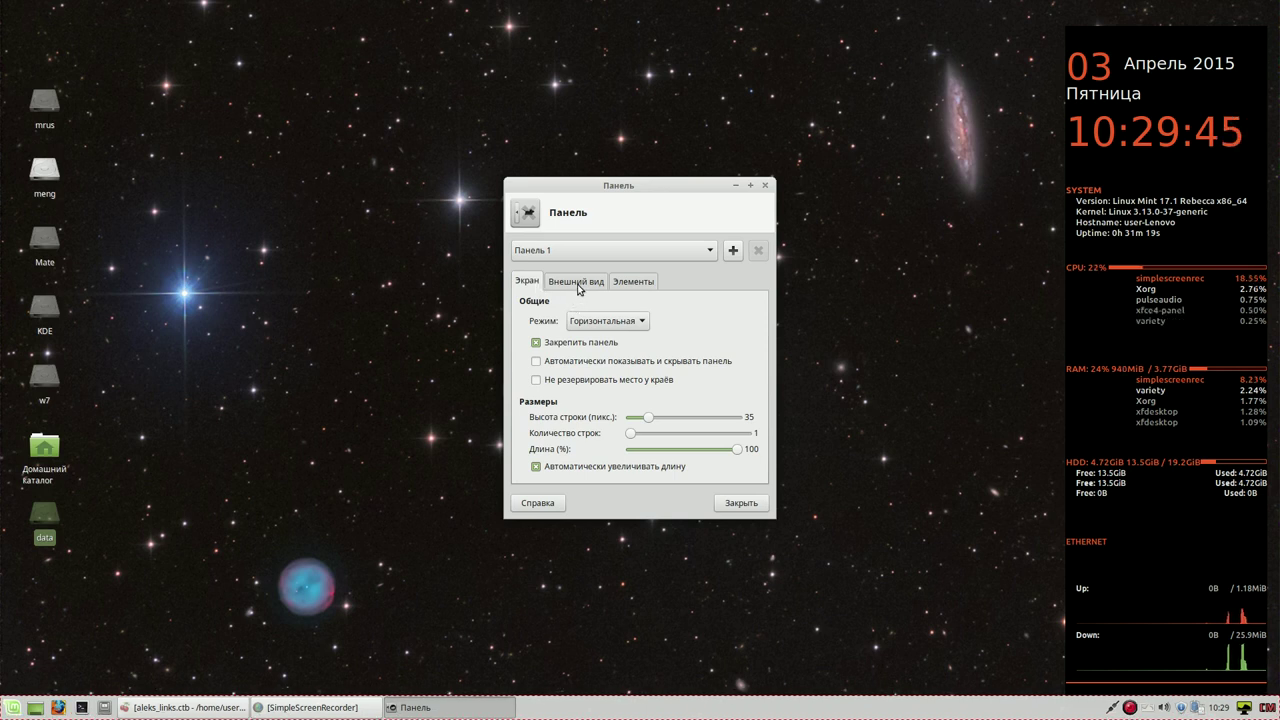
Step: Add a second panel, place it in the upper-left corner of the desktop, and close the panel settings
{"action": "left_click", "coordinate": [733, 251]}
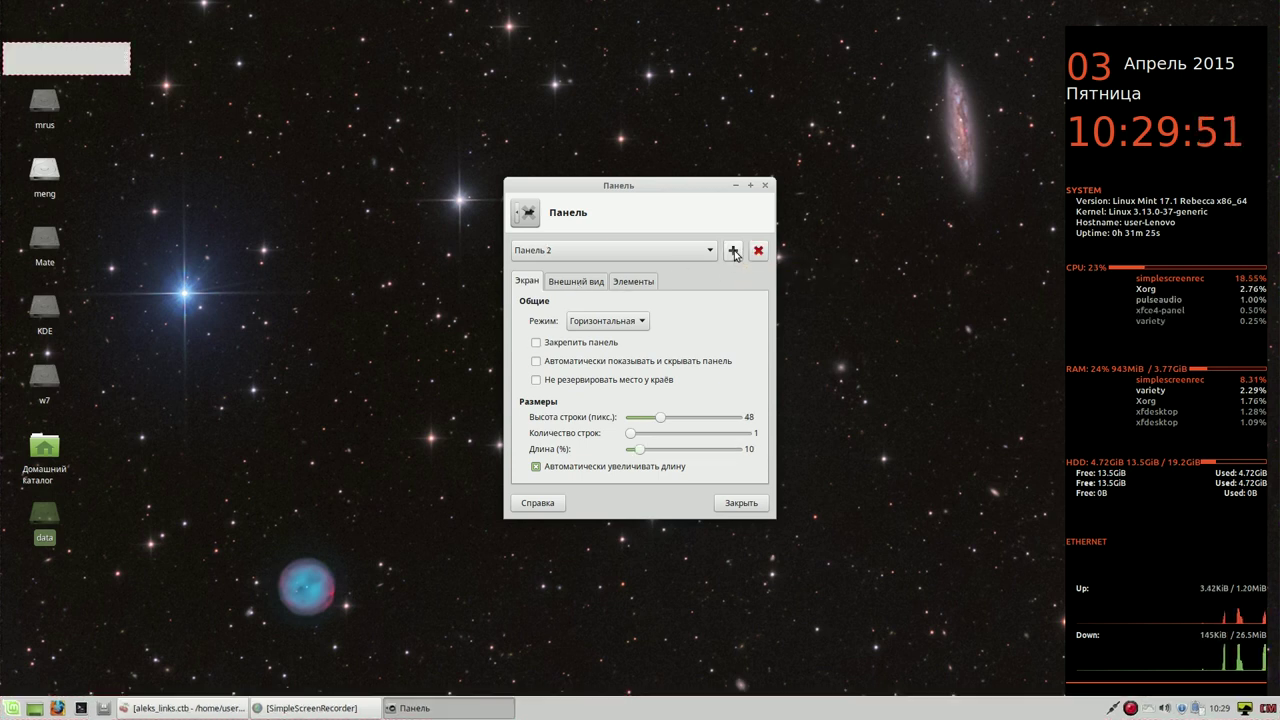
{"action": "left_click_drag", "start_coordinate": [88, 63], "coordinate": [84, 21]}
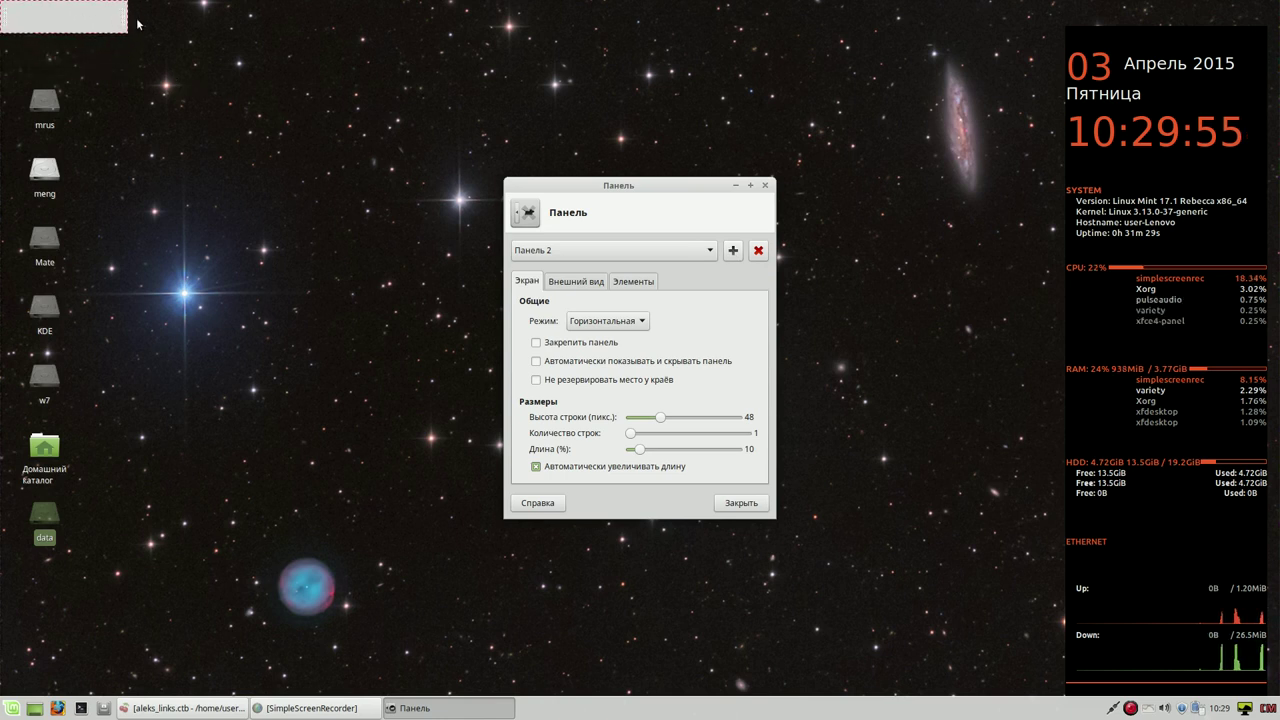
{"action": "left_click", "coordinate": [740, 503]}
Step: Reopen the settings of Panel 2, set its length to 59 %, and shift it right along the desktop's upper edge
{"action": "right_click", "coordinate": [78, 21]}
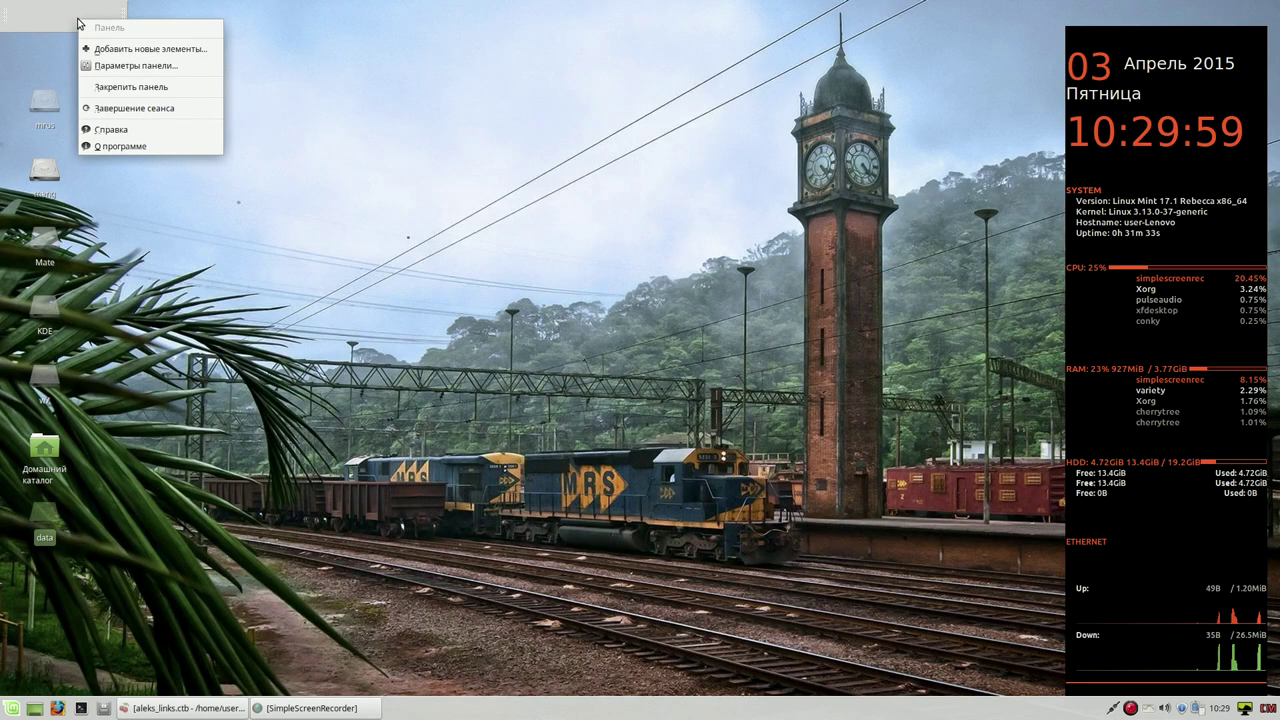
{"action": "left_click", "coordinate": [122, 64]}
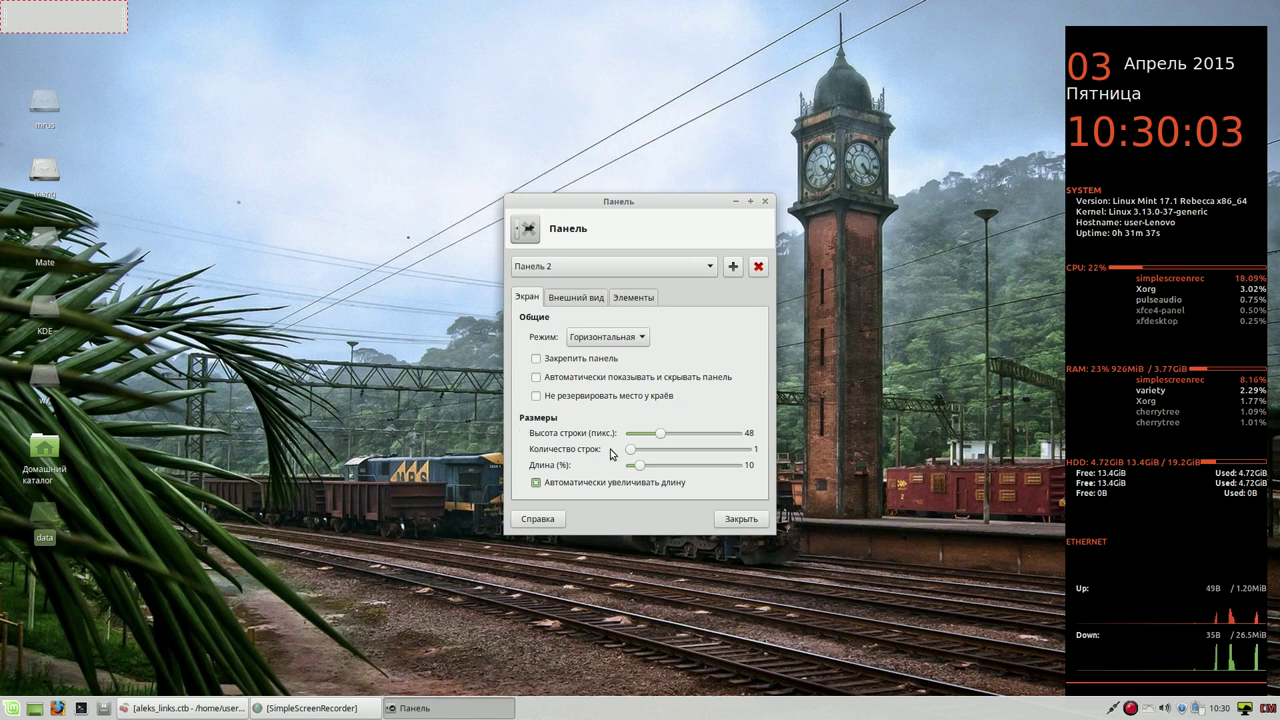
{"action": "left_click_drag", "start_coordinate": [638, 466], "coordinate": [690, 465]}
{"action": "left_click_drag", "start_coordinate": [466, 23], "coordinate": [551, 16]}
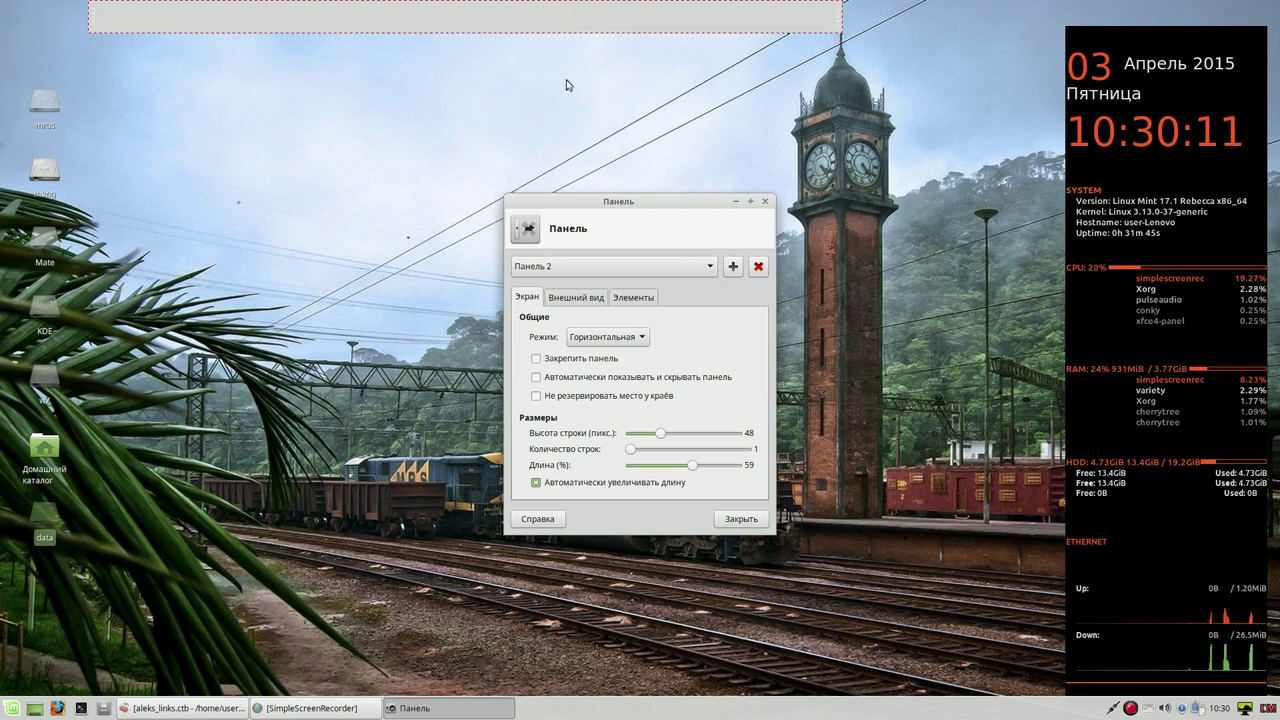
Step: Add the Whisker Menu (Меню Whisker) and Weather (Погода) items to Panel 2
{"action": "left_click", "coordinate": [634, 300]}
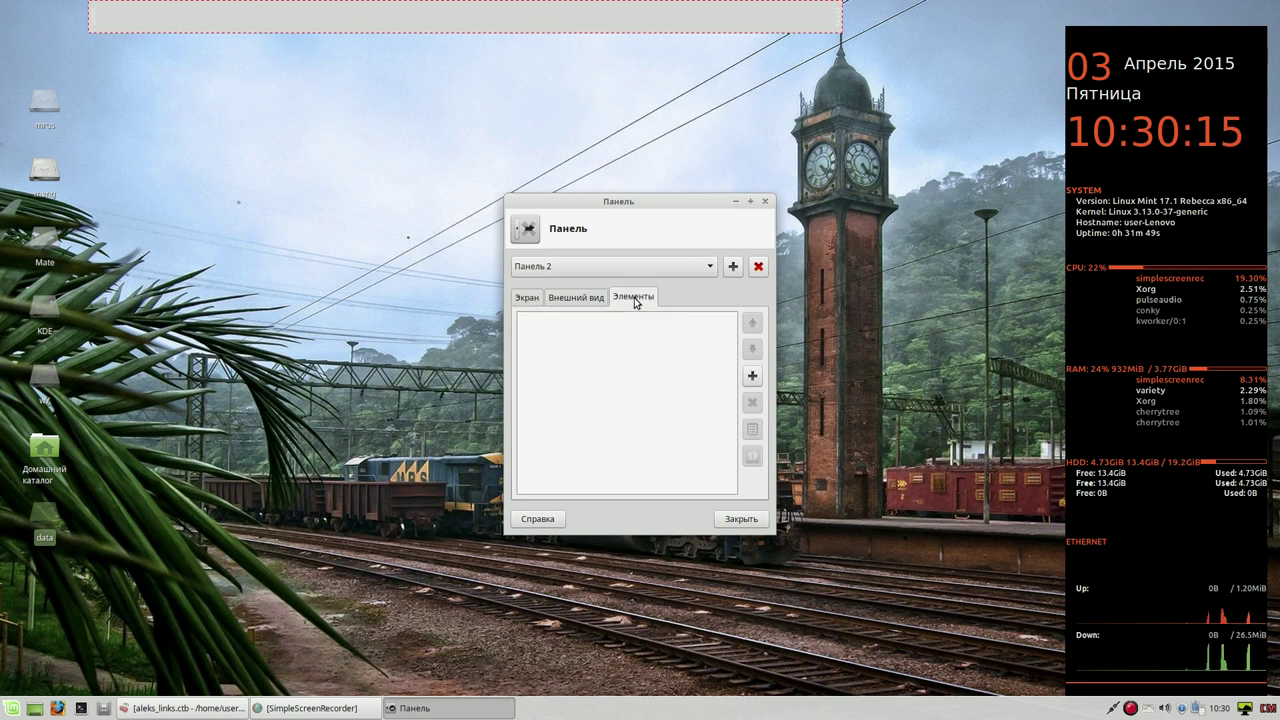
{"action": "left_click", "coordinate": [751, 377]}
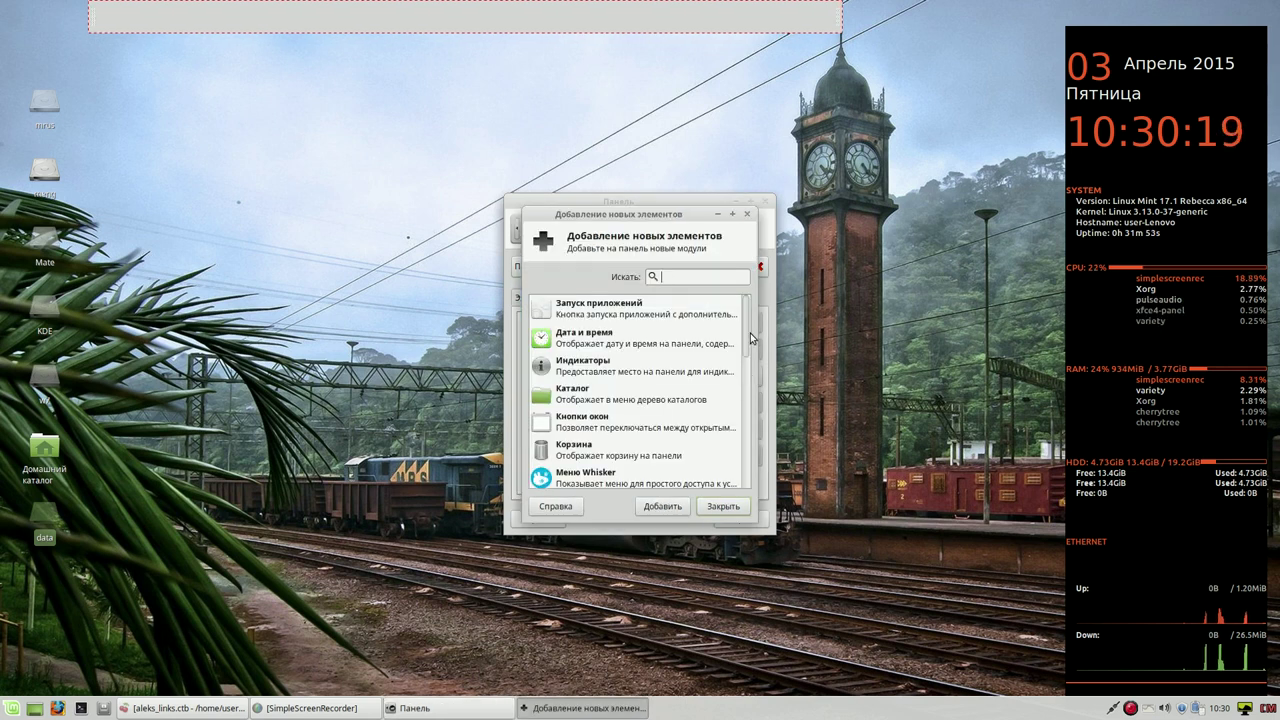
{"action": "left_click", "coordinate": [590, 480]}
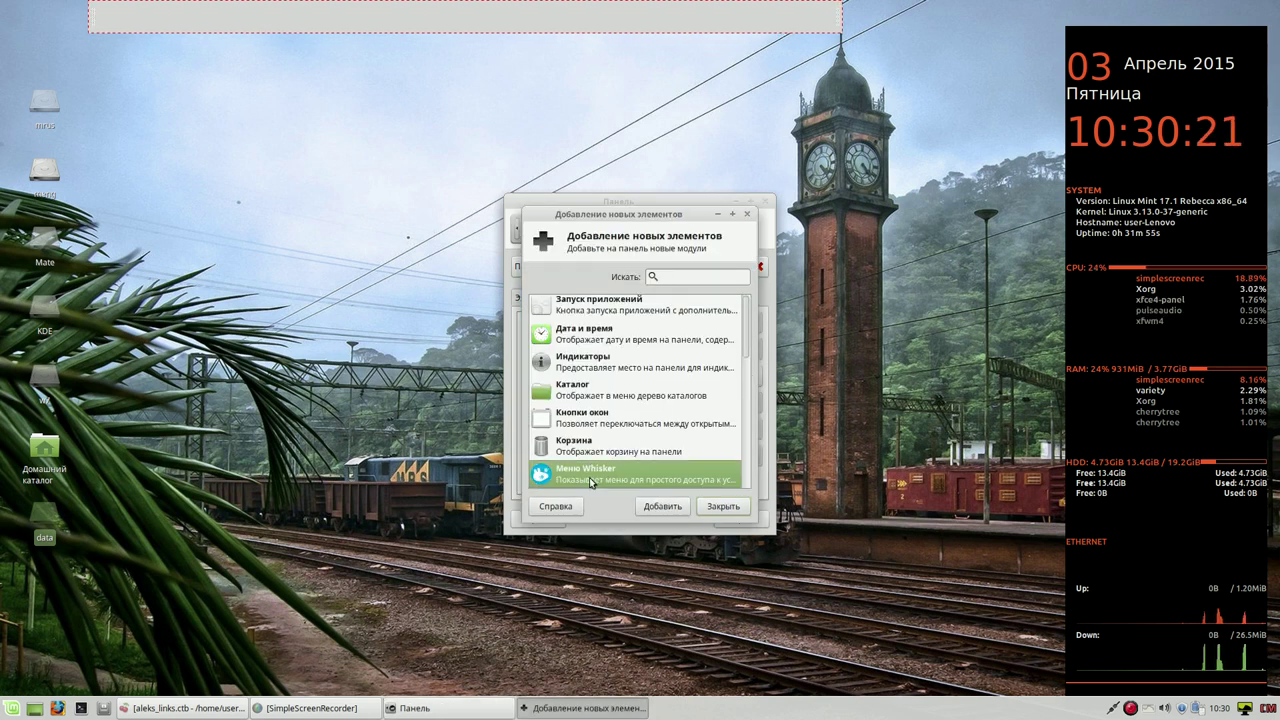
{"action": "left_click", "coordinate": [669, 506]}
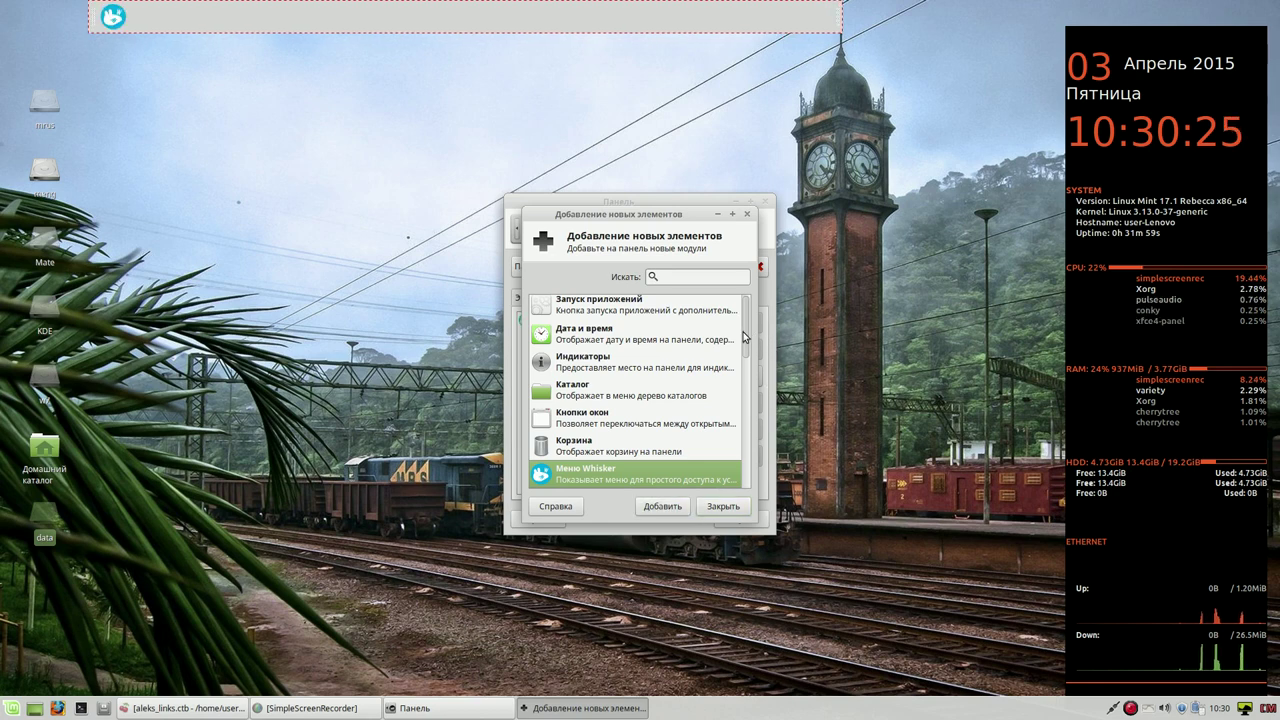
{"action": "left_click_drag", "start_coordinate": [743, 337], "coordinate": [743, 425]}
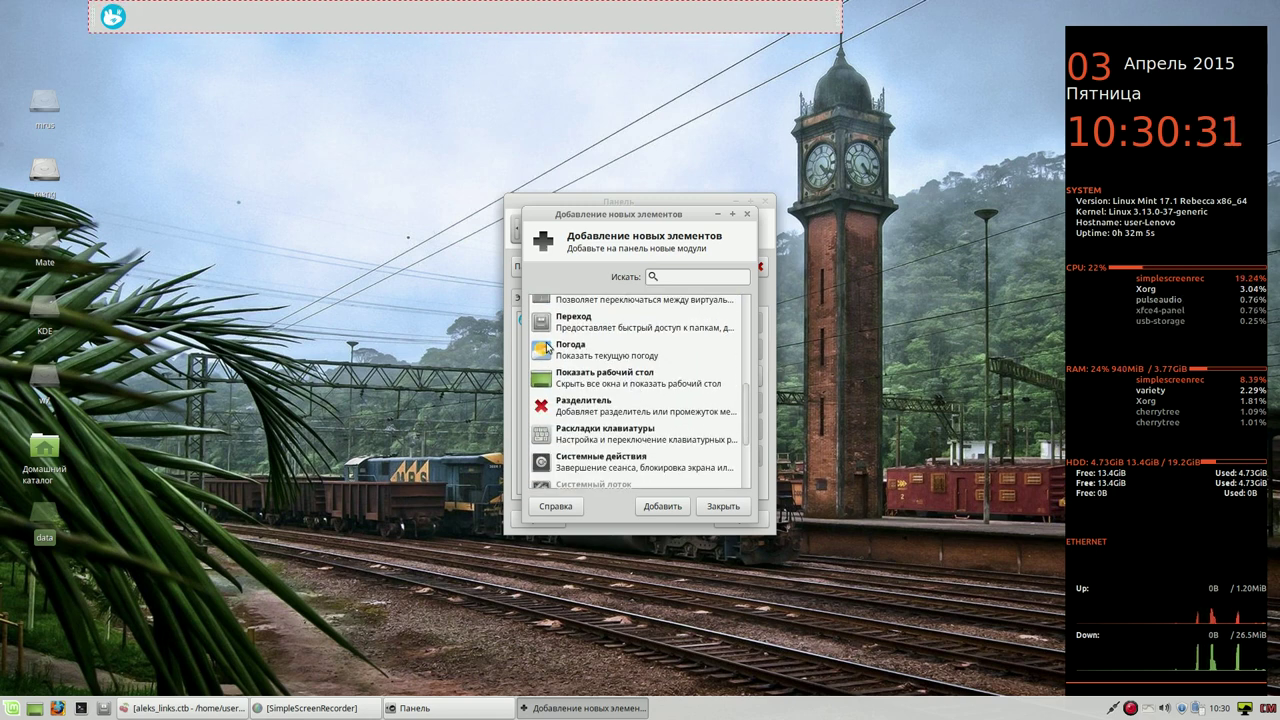
{"action": "left_click", "coordinate": [559, 348]}
{"action": "left_click", "coordinate": [664, 506]}
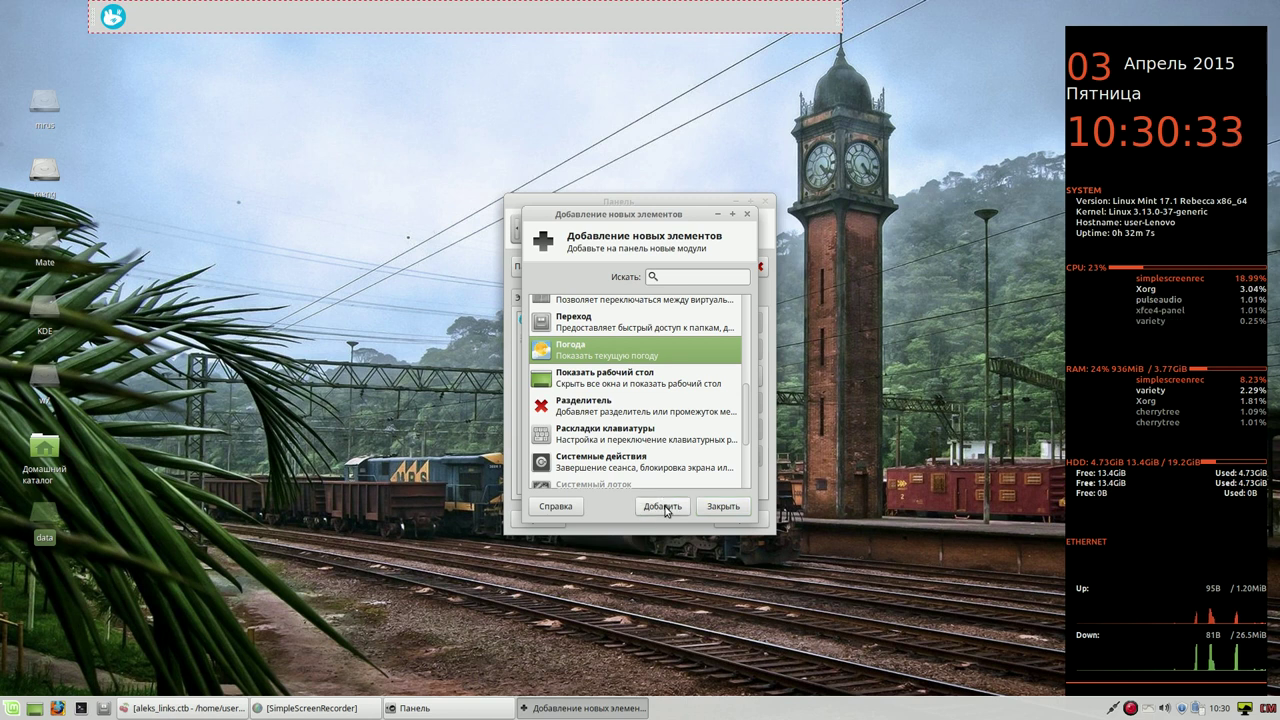
Step: Add the Keyboard Layouts (Раскладки клавиатуры) and Screenshot (Снимок экрана) items to Panel 2, and close the list of new items
{"action": "left_click", "coordinate": [614, 436]}
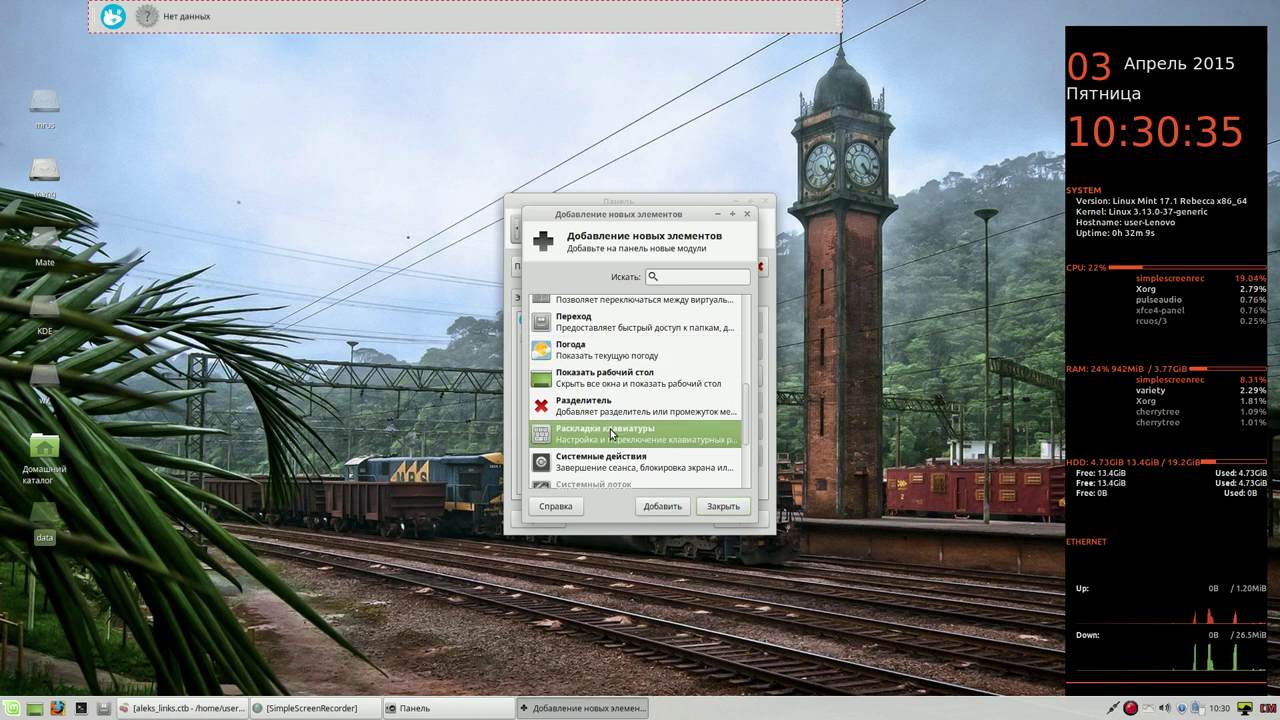
{"action": "left_click", "coordinate": [663, 505]}
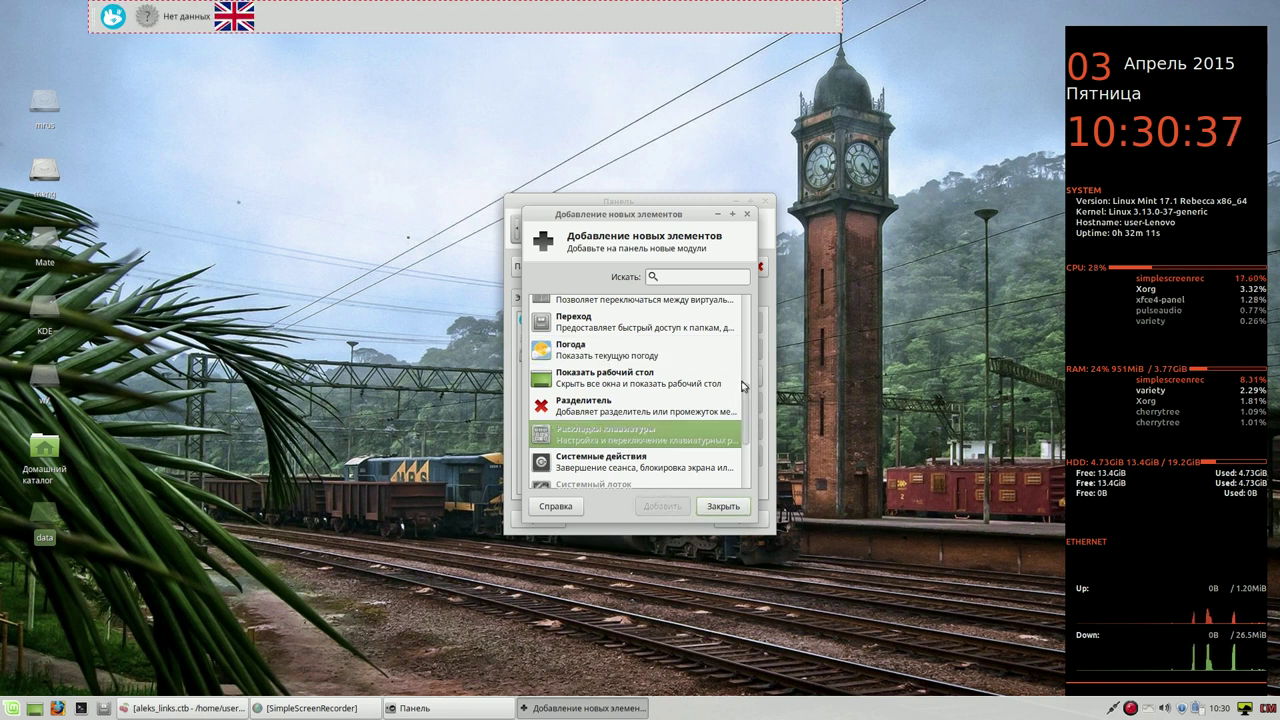
{"action": "left_click_drag", "start_coordinate": [744, 402], "coordinate": [744, 452]}
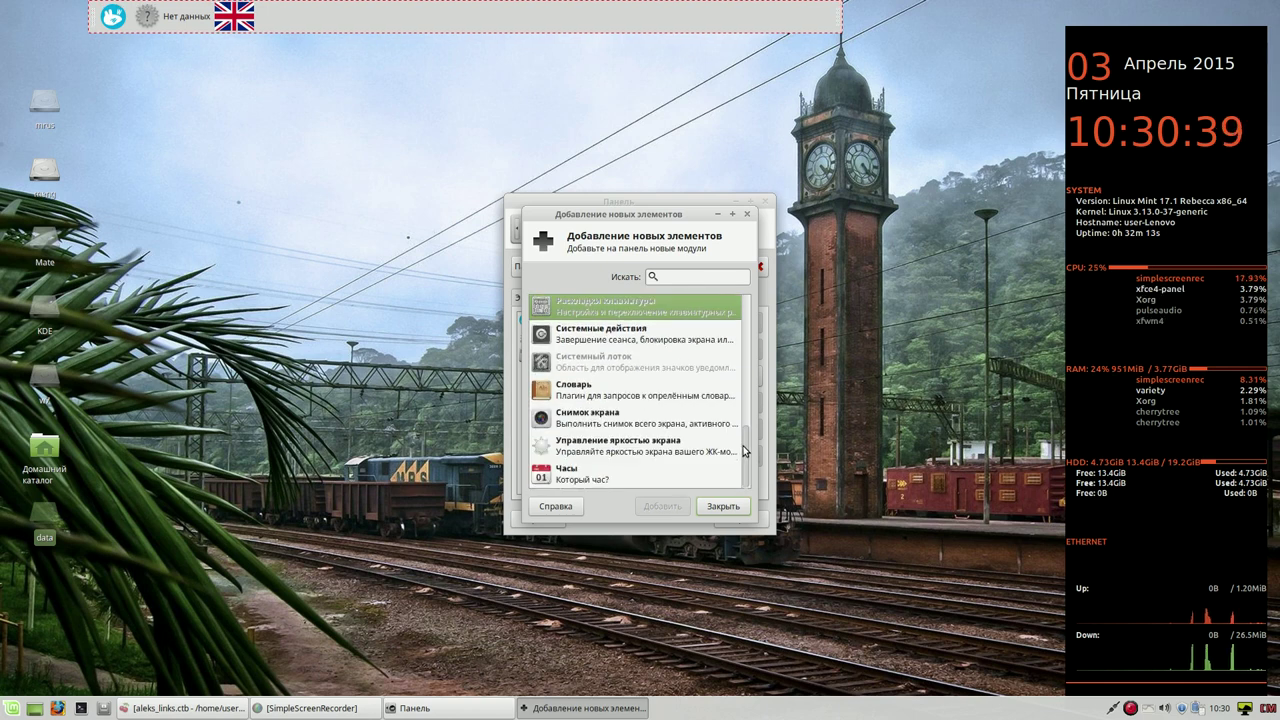
{"action": "left_click", "coordinate": [599, 421]}
{"action": "left_click", "coordinate": [666, 506]}
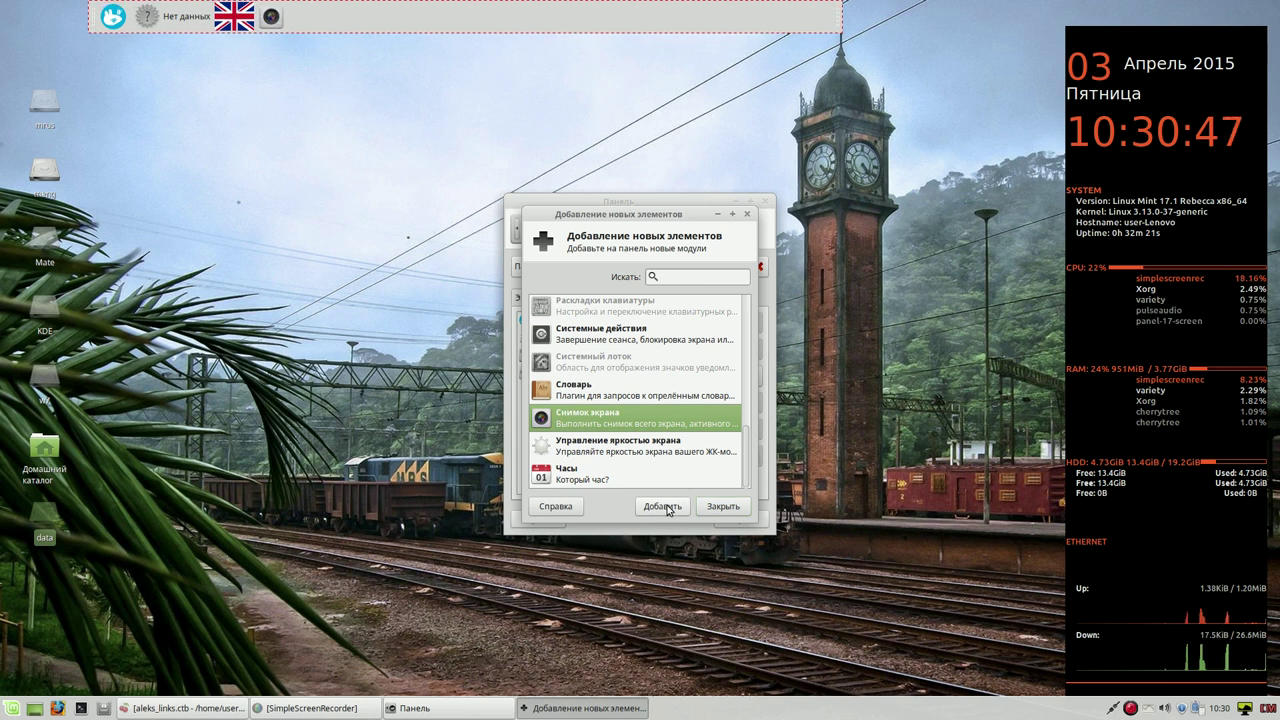
{"action": "left_click", "coordinate": [722, 507]}
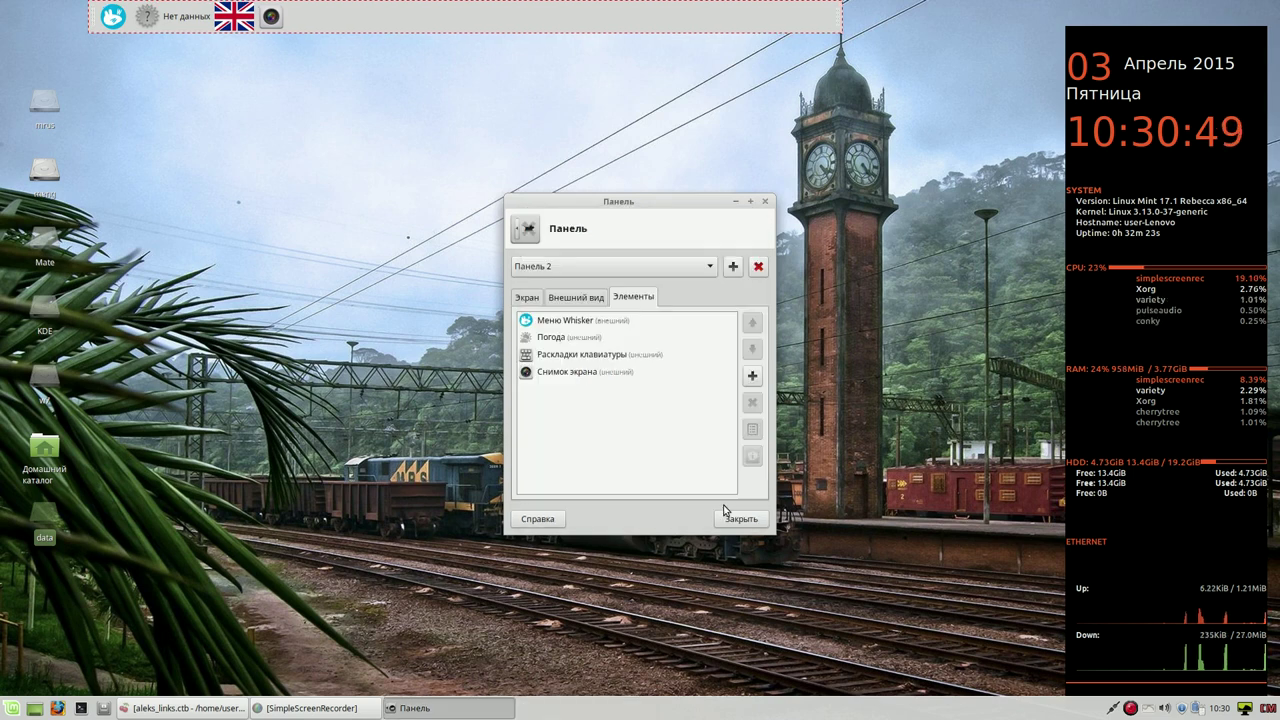
Step: Move Panel 2 back to the desktop's upper-left corner and set its row height to 40 pixels
{"action": "left_click_drag", "start_coordinate": [632, 24], "coordinate": [547, 26]}
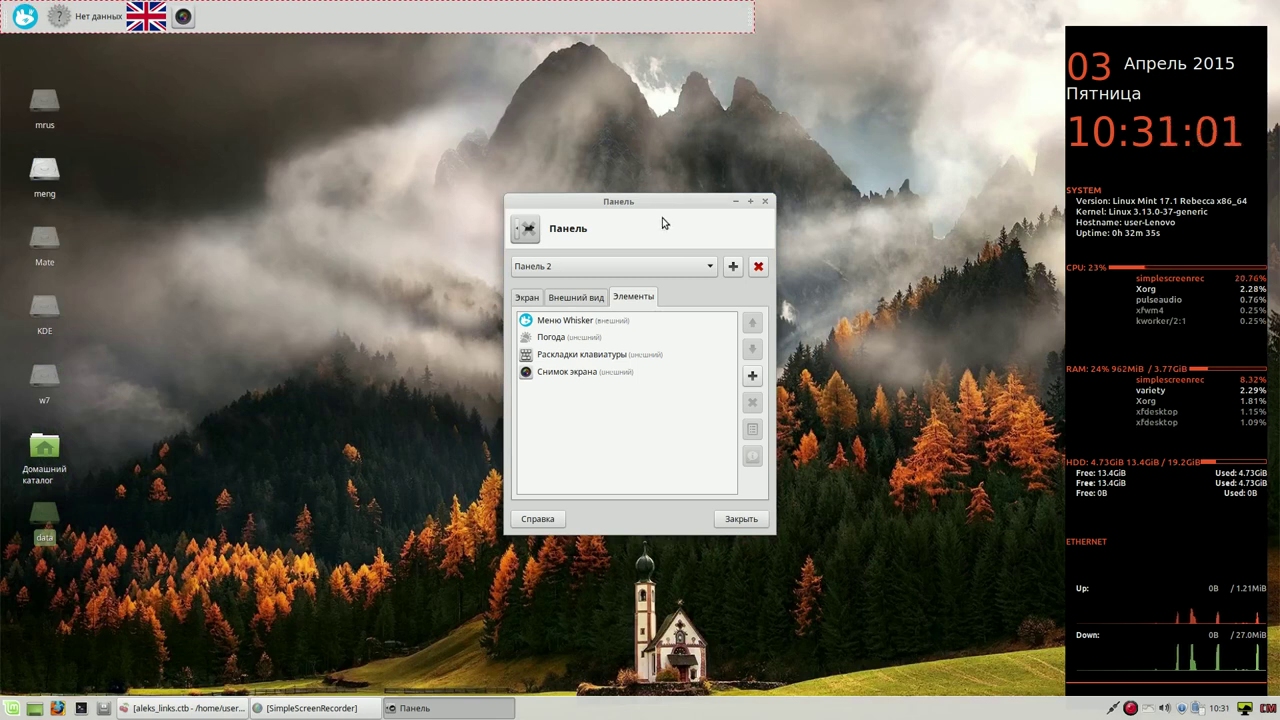
{"action": "left_click", "coordinate": [574, 298]}
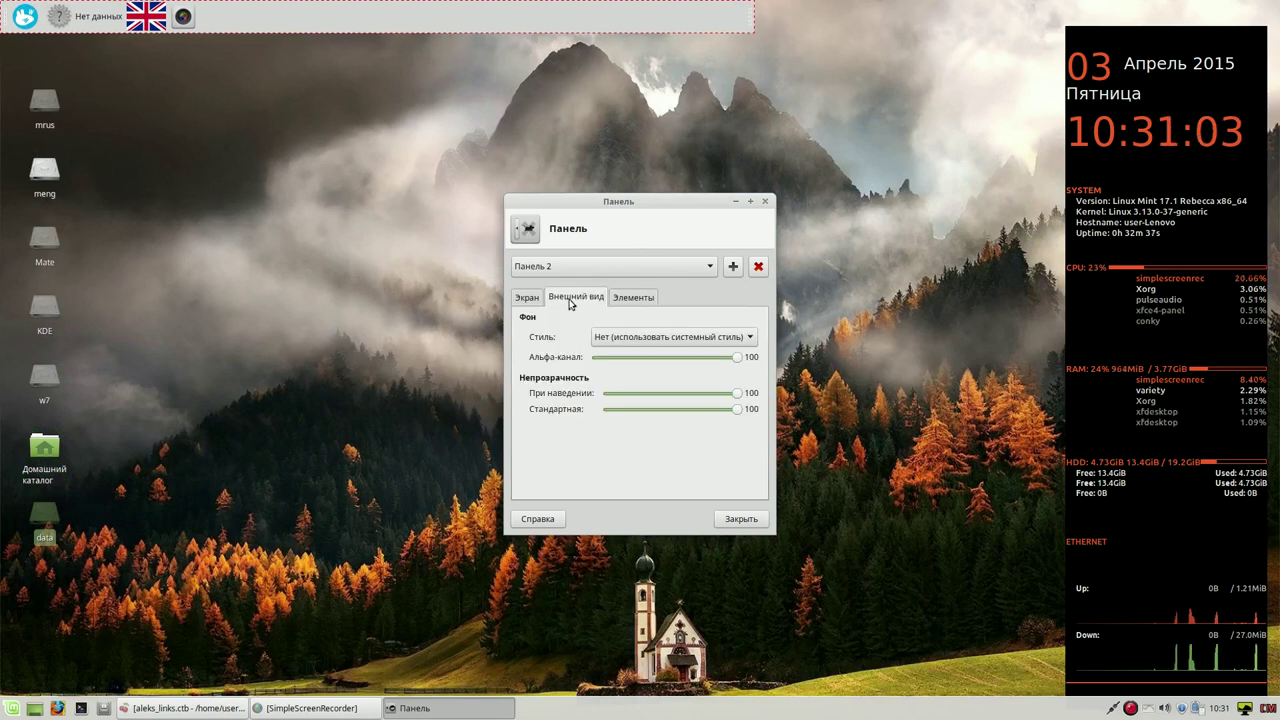
{"action": "left_click", "coordinate": [533, 299]}
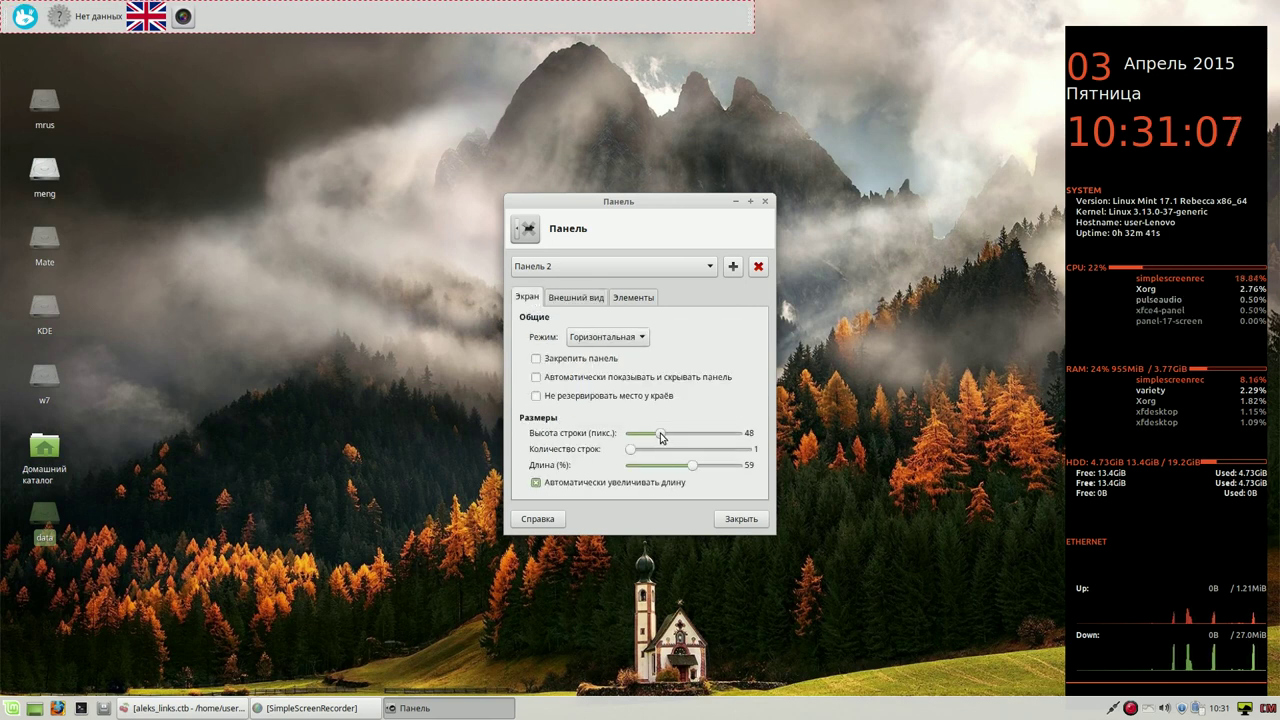
{"action": "left_click_drag", "start_coordinate": [660, 437], "coordinate": [648, 437]}
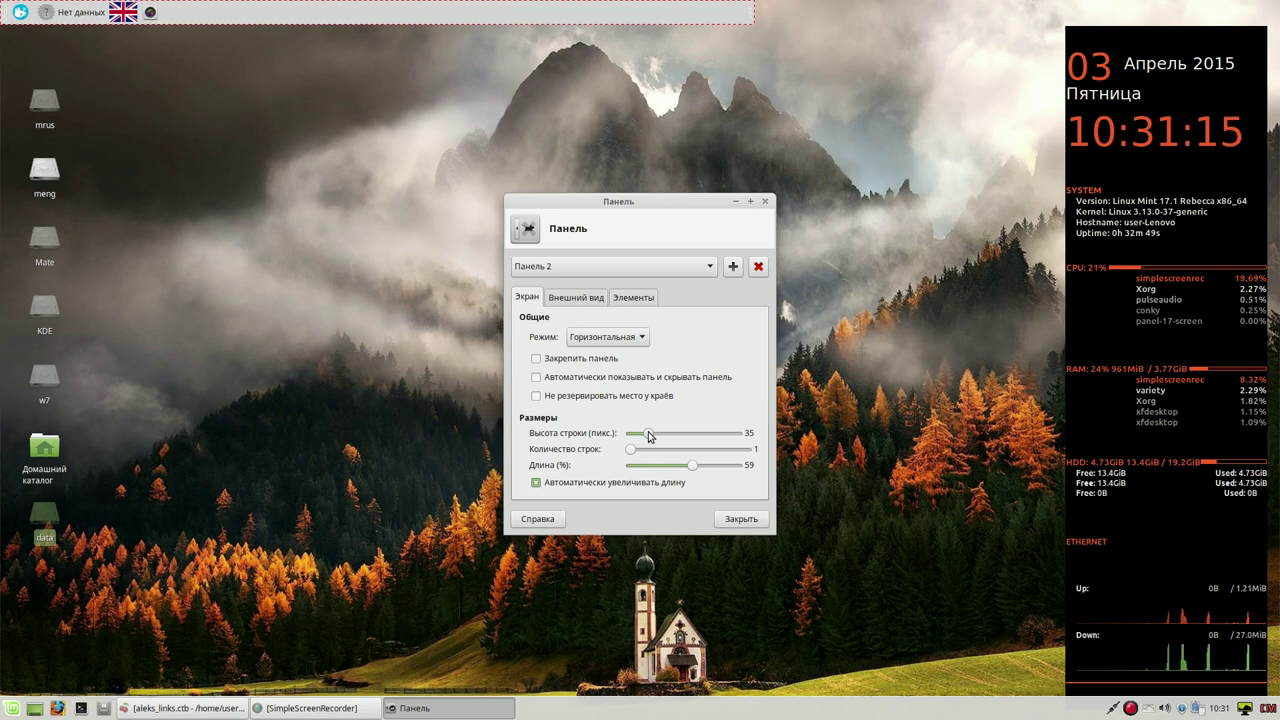
{"action": "left_click_drag", "start_coordinate": [648, 437], "coordinate": [655, 437]}
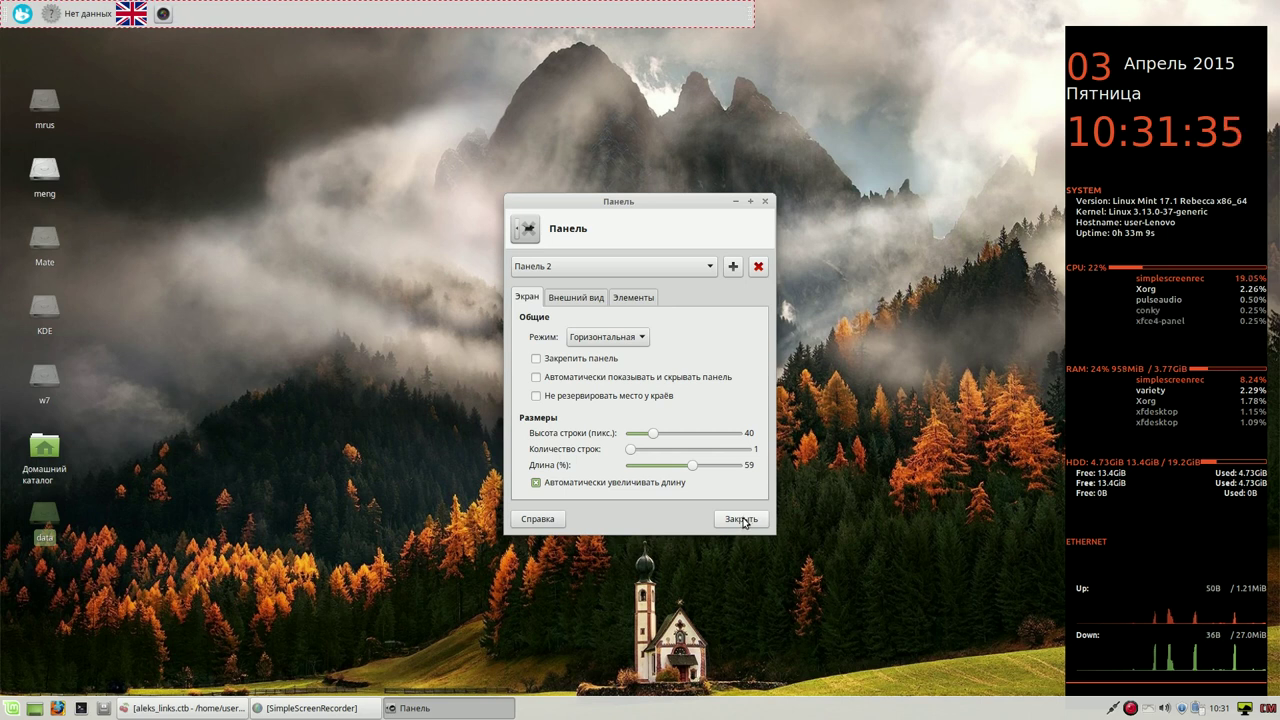
Step: Set Panel 2's length to 50 %, shift it right along the desktop's upper edge, and close the panel settings
{"action": "mouse_move", "coordinate": [694, 468]}
{"action": "left_mouse_down"}
{"action": "mouse_move", "coordinate": [745, 469]}
{"action": "mouse_move", "coordinate": [685, 468]}
{"action": "left_mouse_up"}
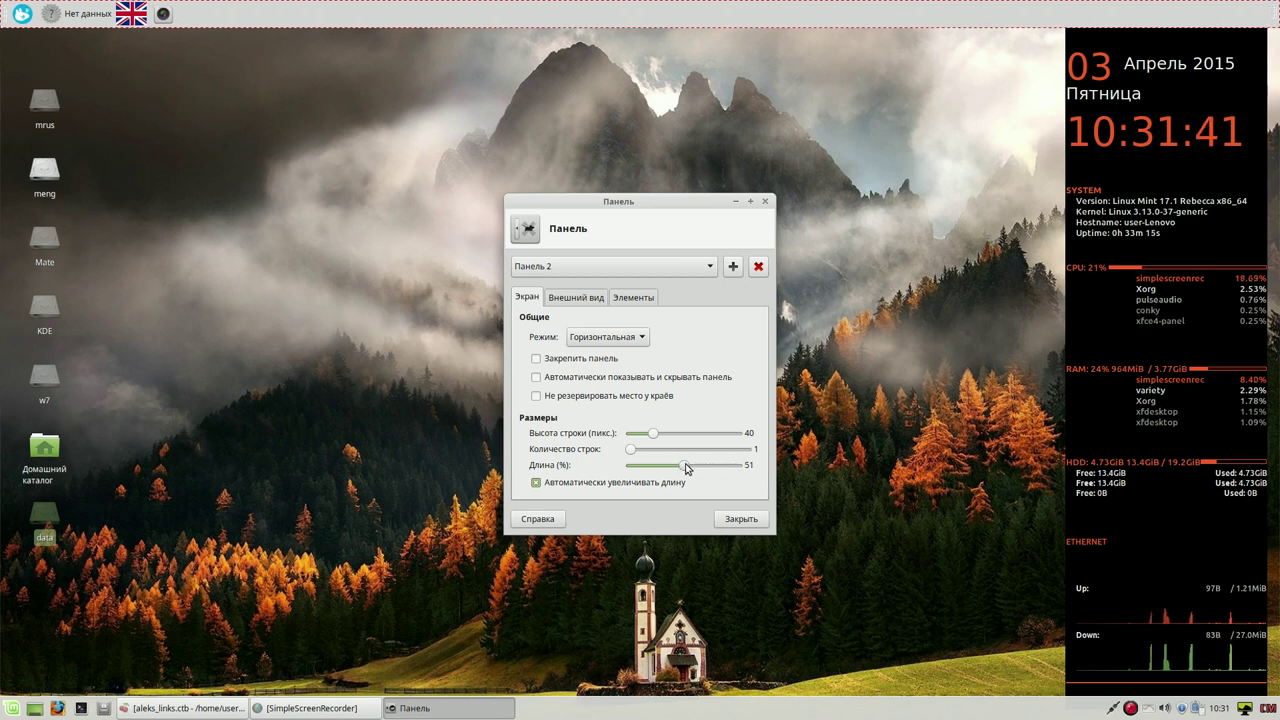
{"action": "left_click_drag", "start_coordinate": [686, 468], "coordinate": [684, 463]}
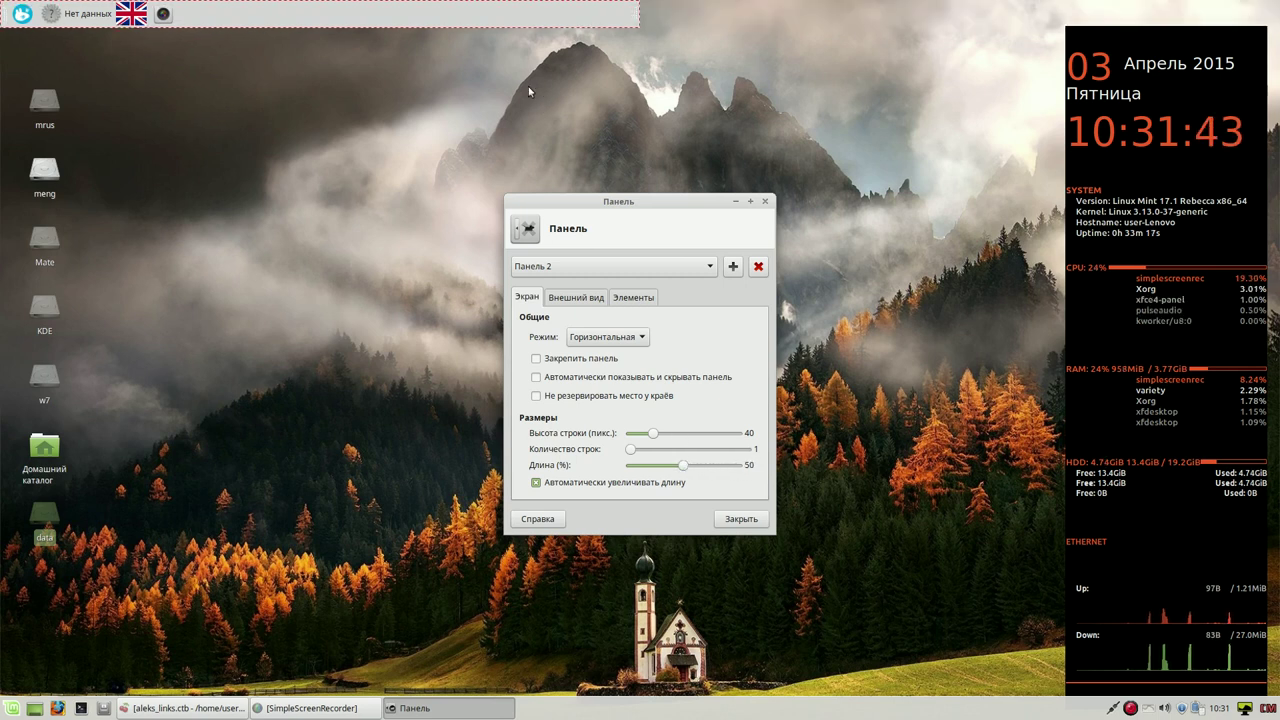
{"action": "left_click_drag", "start_coordinate": [444, 7], "coordinate": [660, 9]}
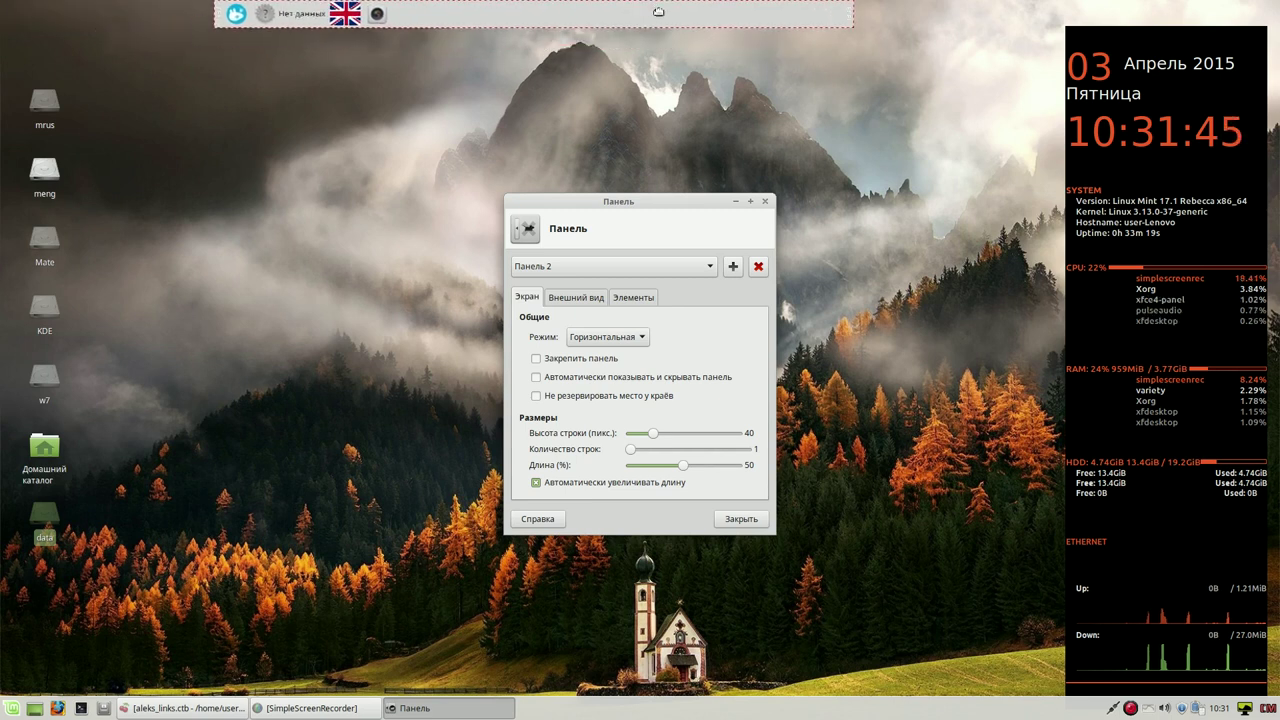
{"action": "left_click", "coordinate": [742, 518]}
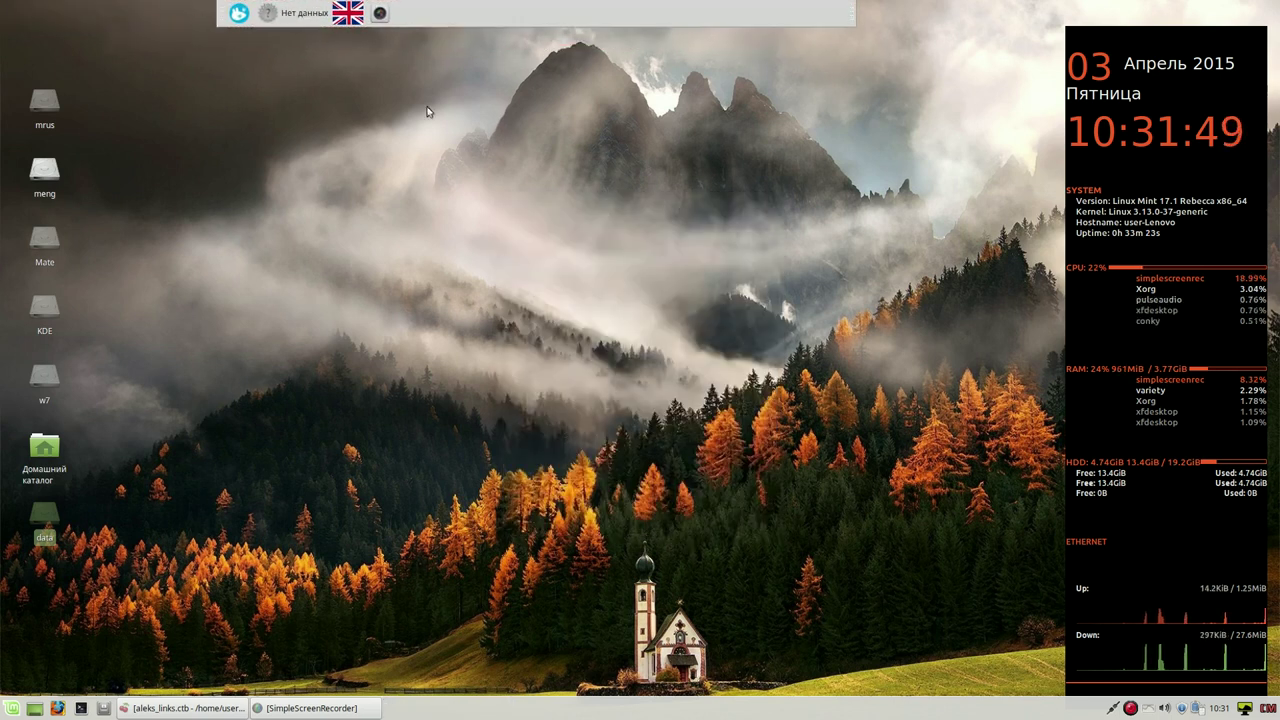
Step: Try the keyboard layout item after the screenshot item, and then in front of the Whisker Menu on Panel 2
{"action": "right_click", "coordinate": [356, 20]}
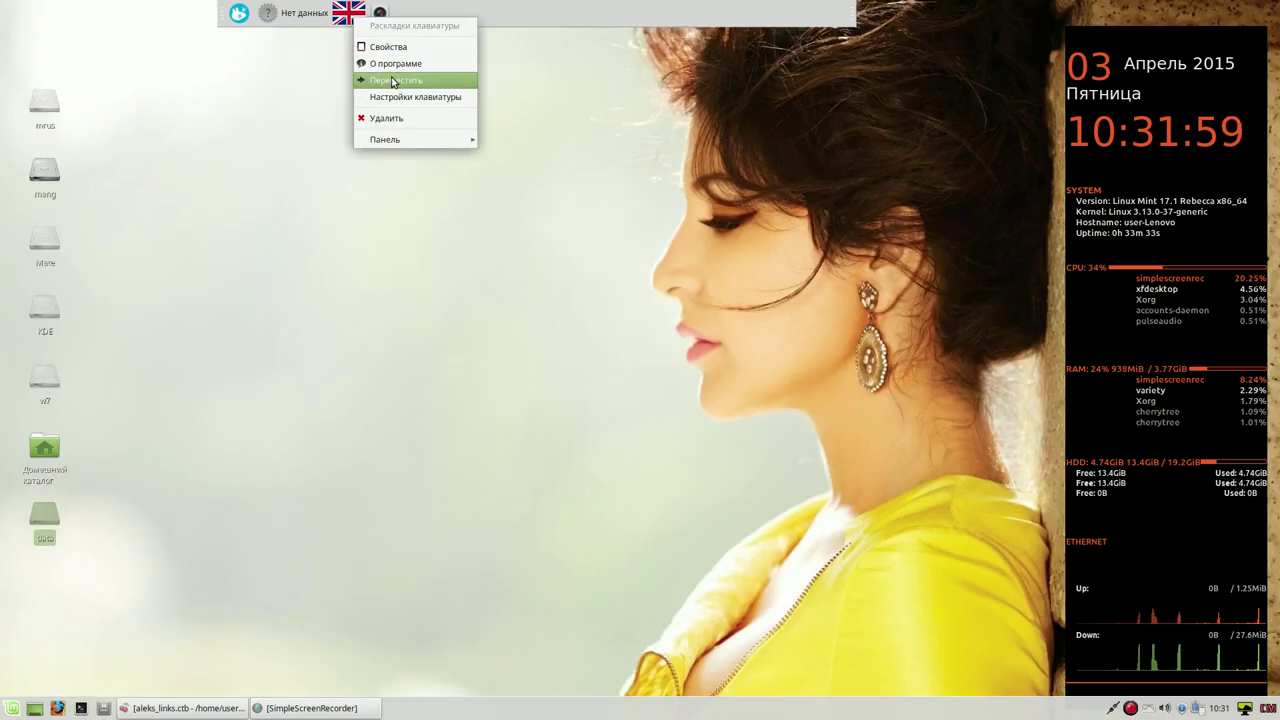
{"action": "left_click", "coordinate": [393, 82]}
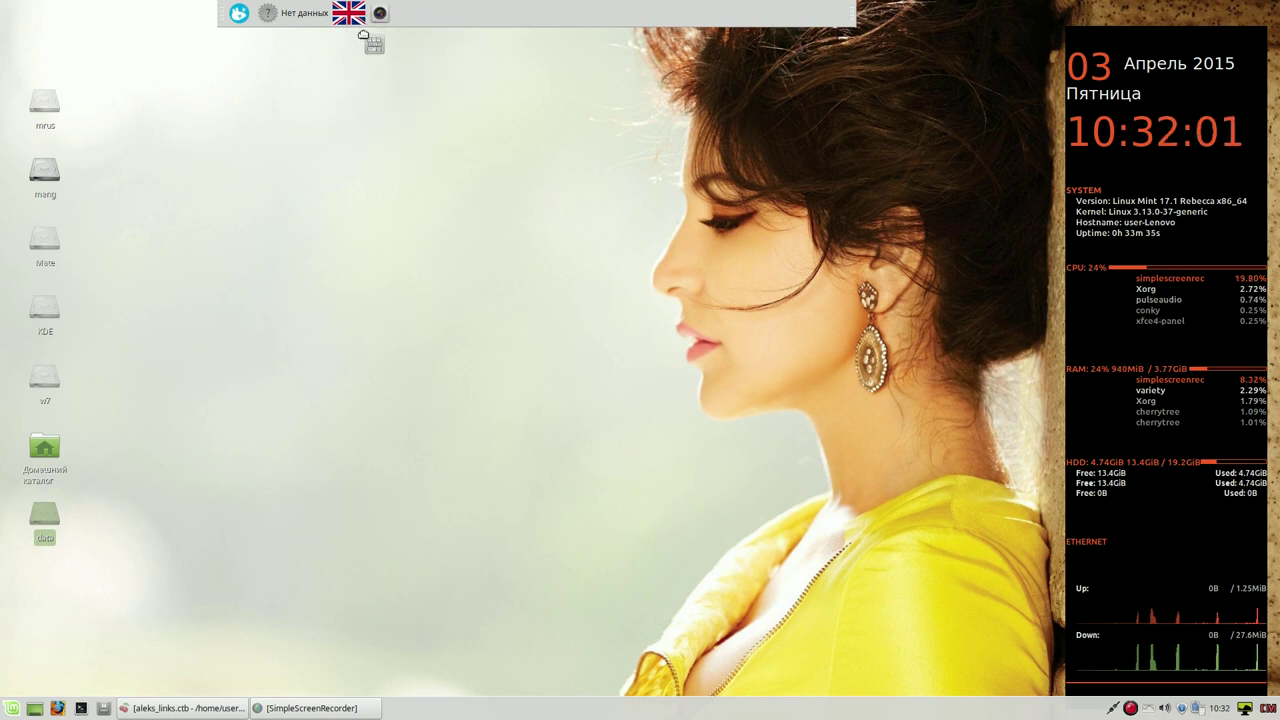
{"action": "left_click", "coordinate": [805, 12]}
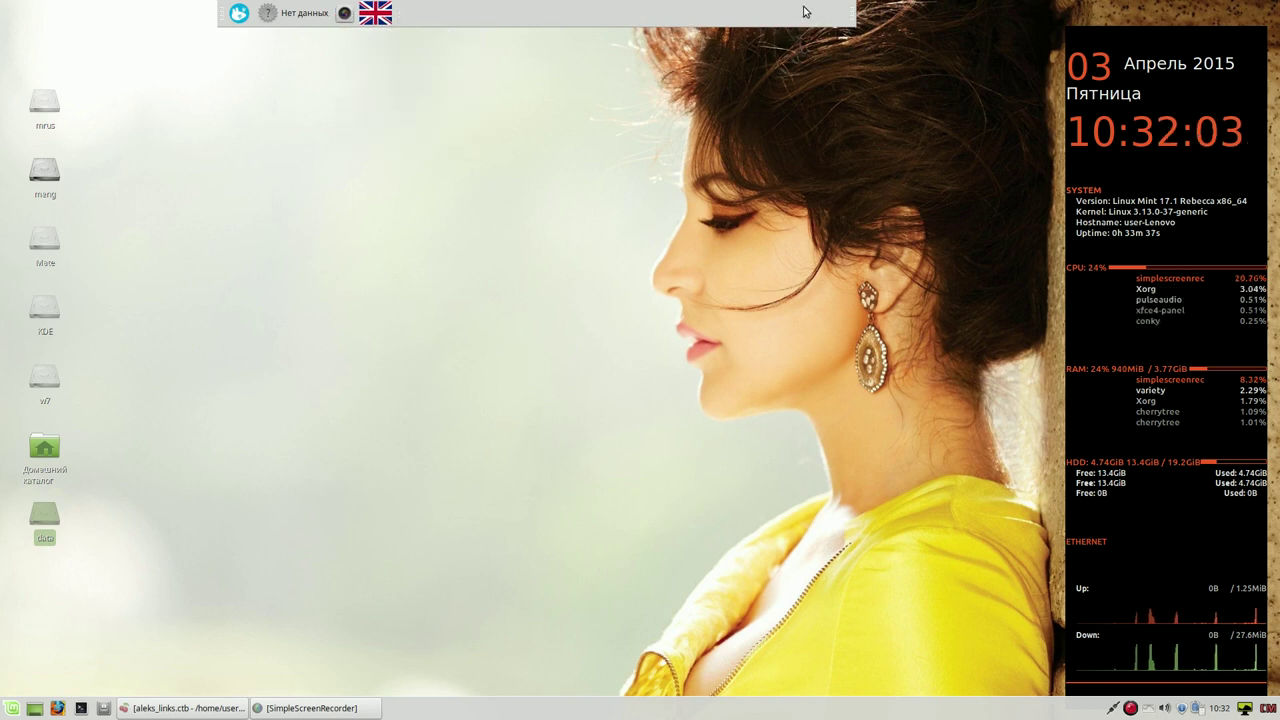
{"action": "right_click", "coordinate": [389, 14]}
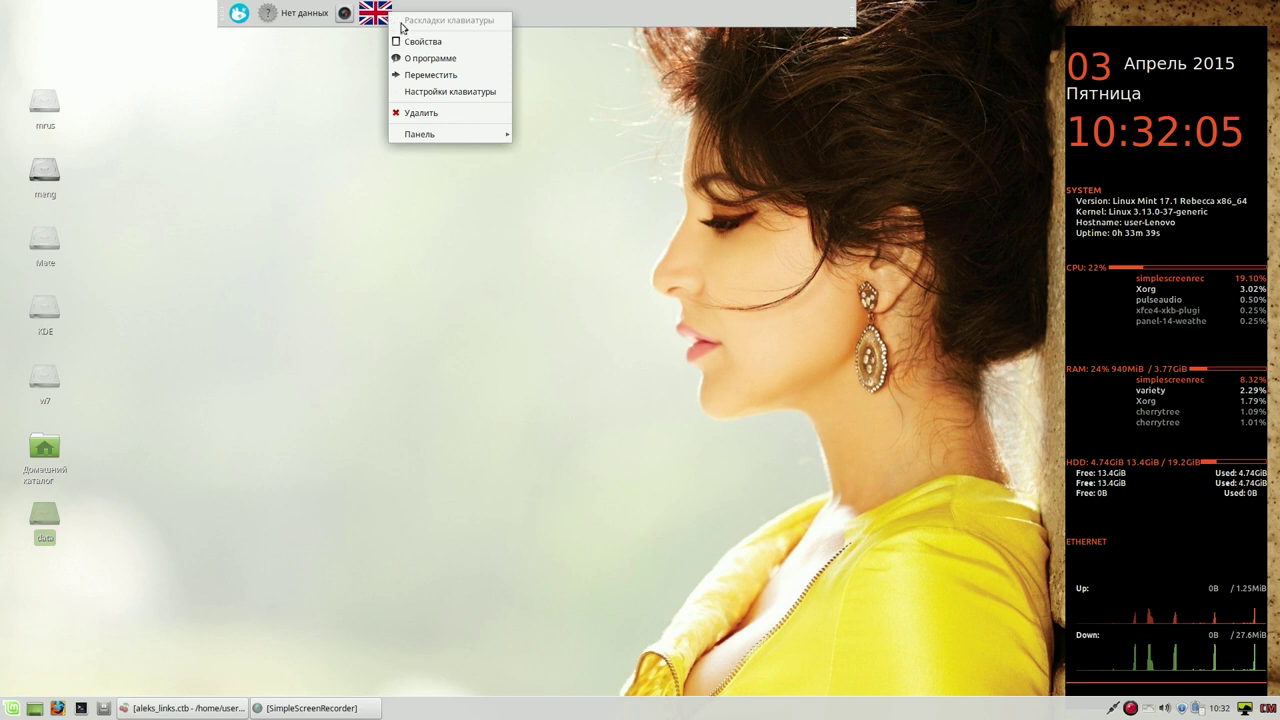
{"action": "left_click", "coordinate": [428, 75]}
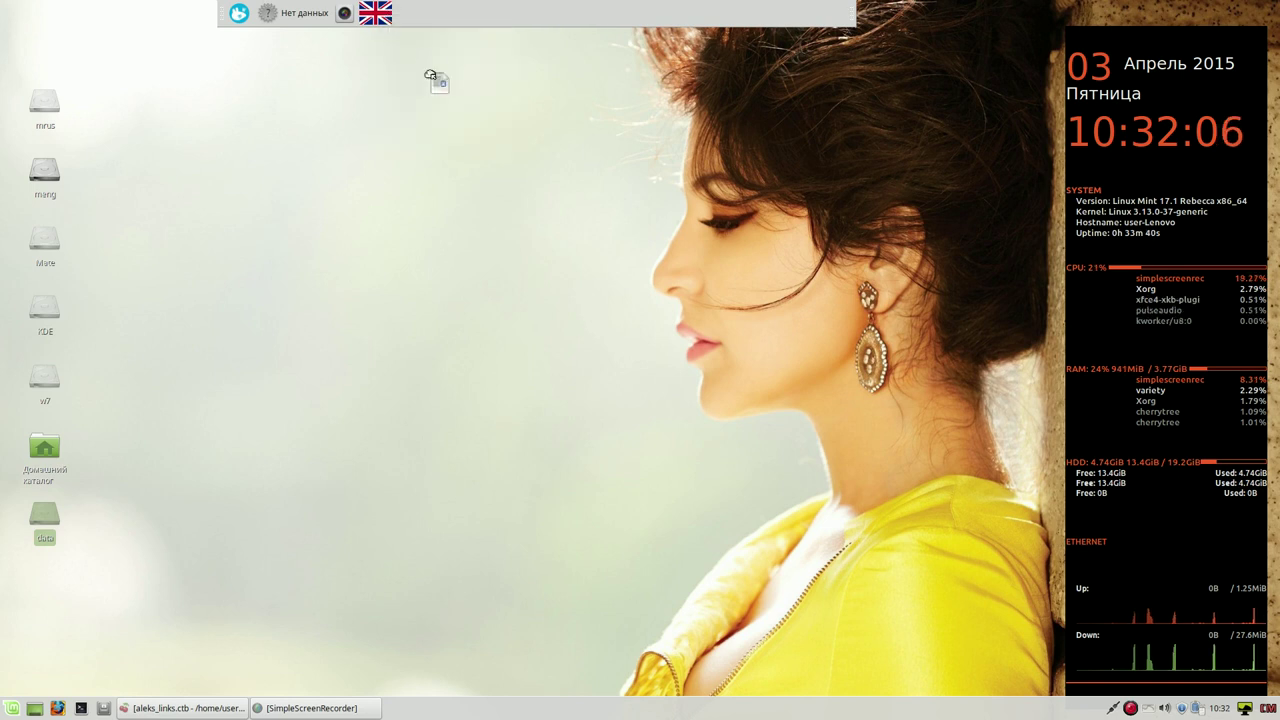
{"action": "left_click", "coordinate": [230, 12]}
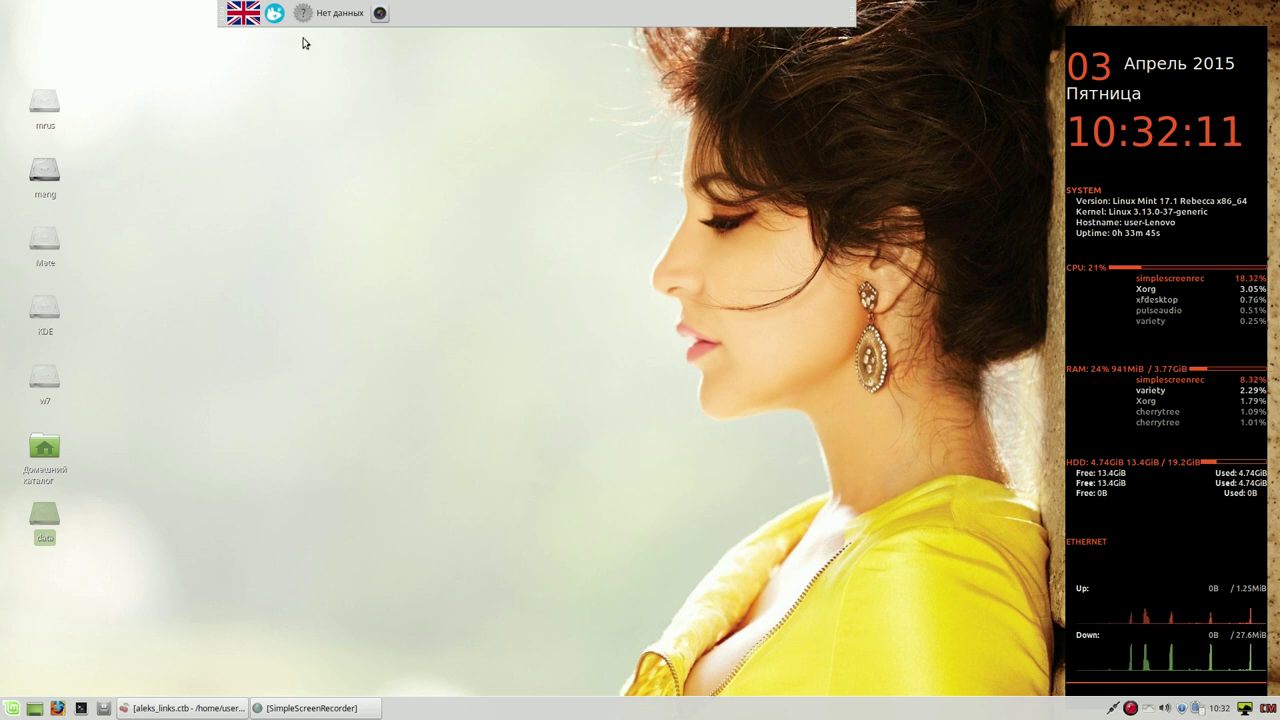
Step: Move the keyboard layout item between the Whisker Menu and the weather item on Panel 2
{"action": "right_click", "coordinate": [250, 12]}
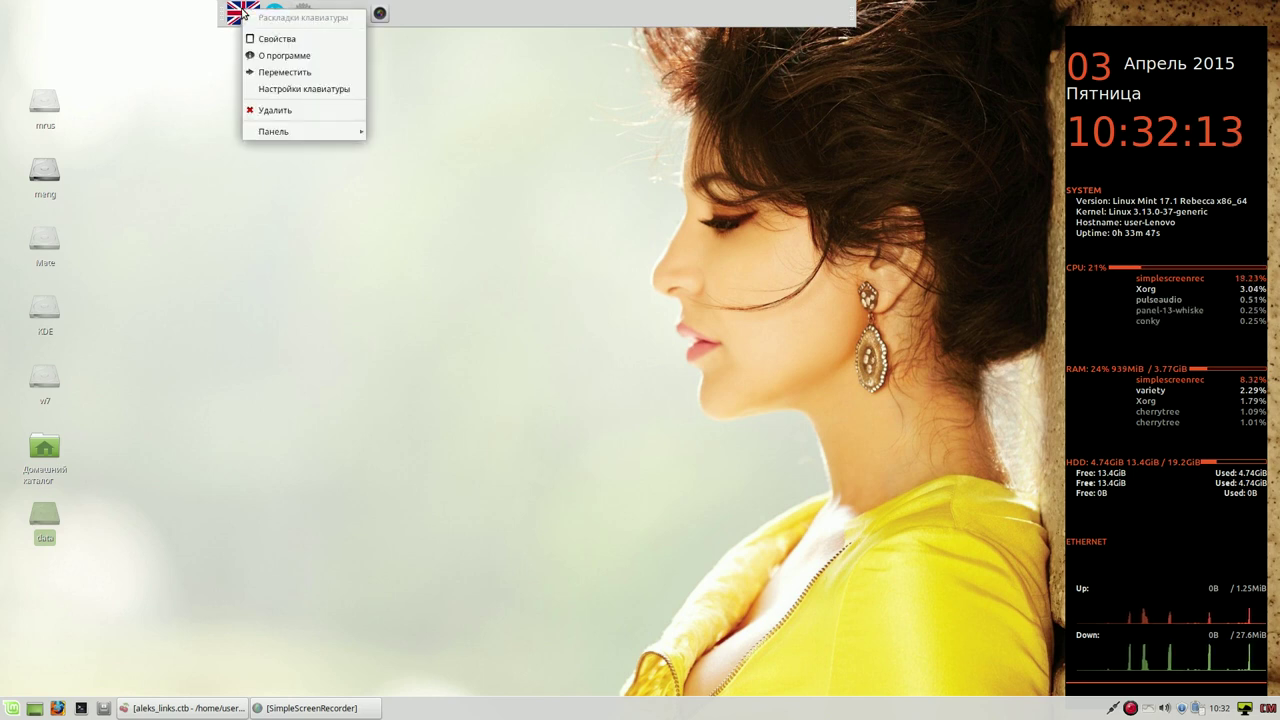
{"action": "left_click", "coordinate": [289, 72]}
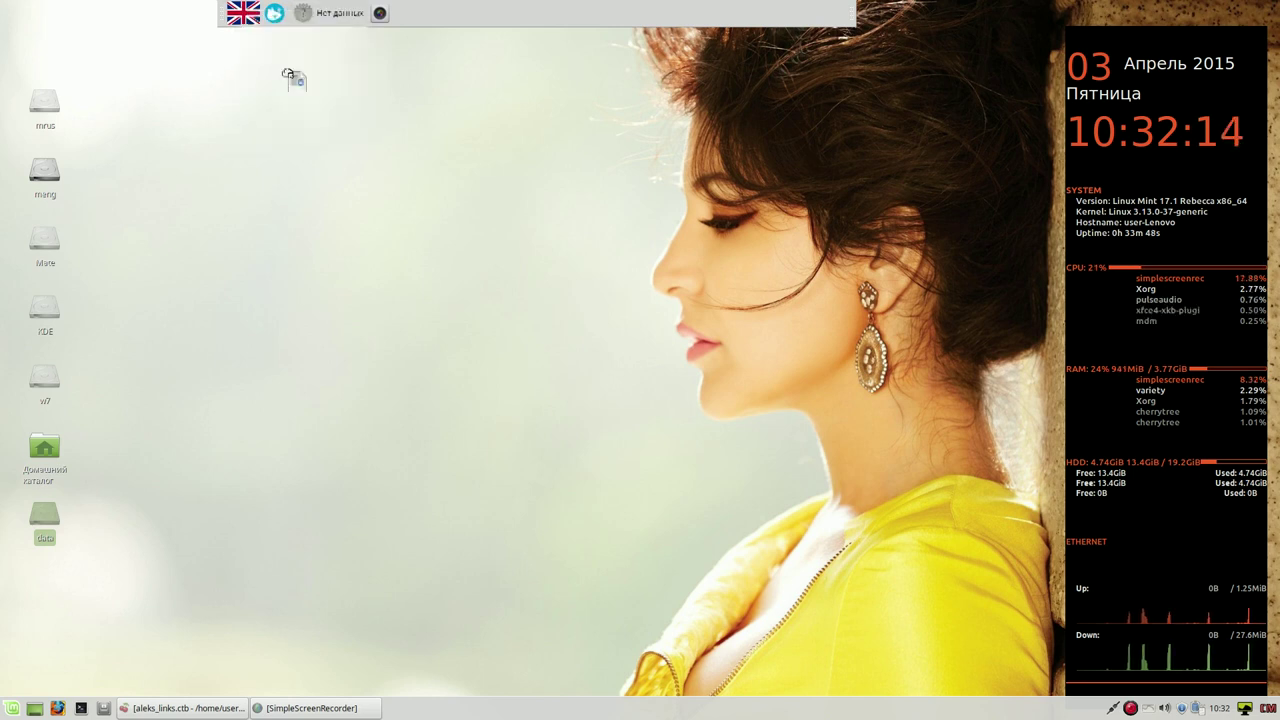
{"action": "left_click", "coordinate": [283, 13]}
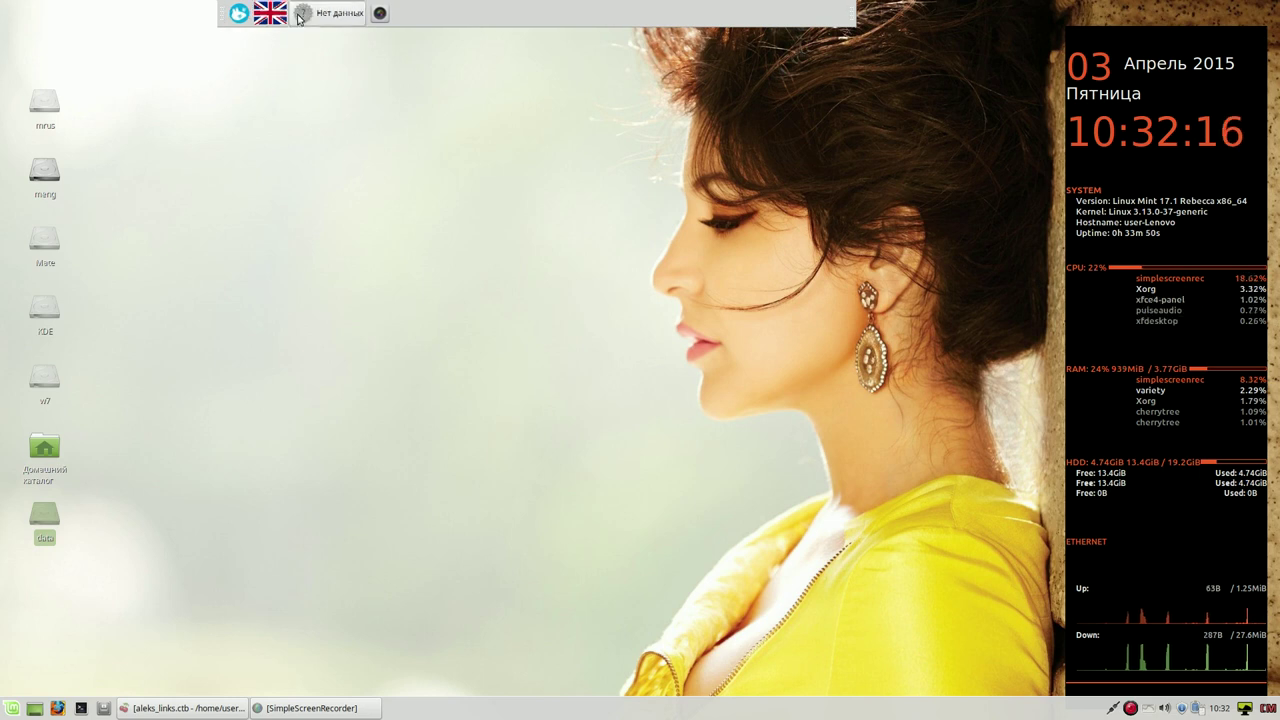
Step: Compare the contents of the Whisker menu on Panel 2 with those of the application menu on Panel 1
{"action": "left_click", "coordinate": [240, 14]}
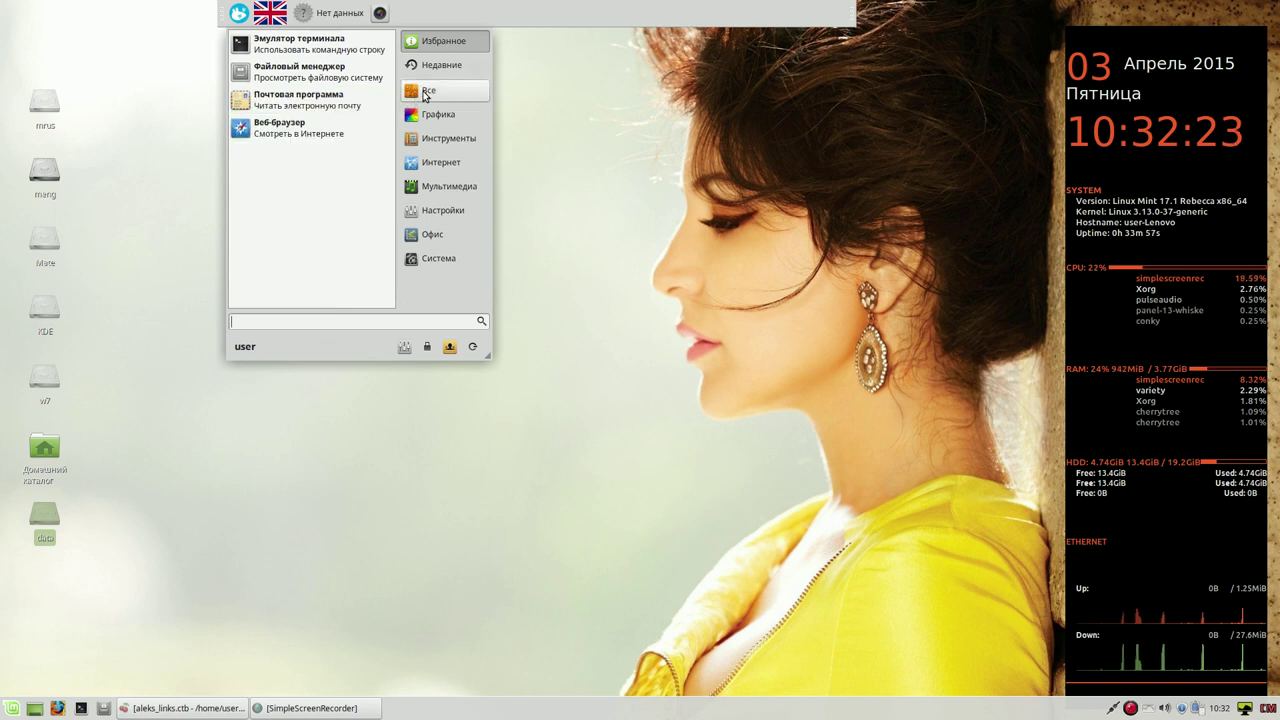
{"action": "left_click", "coordinate": [230, 573]}
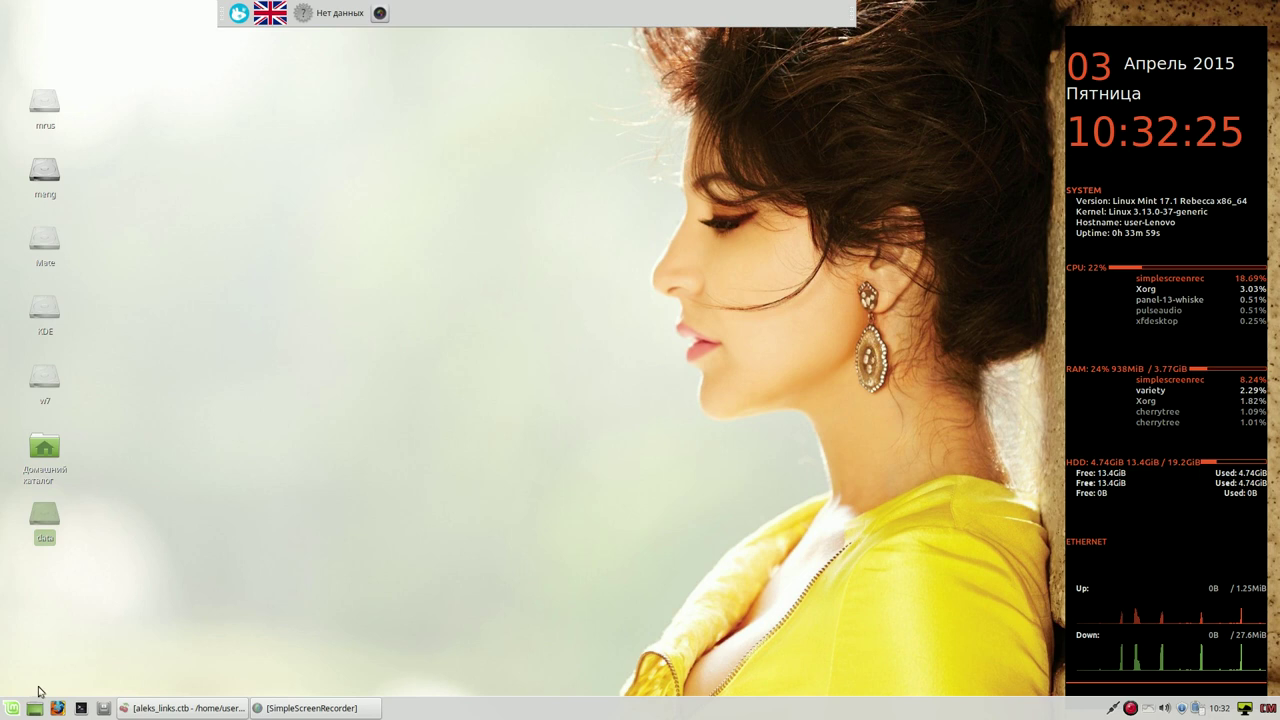
{"action": "left_click", "coordinate": [12, 709]}
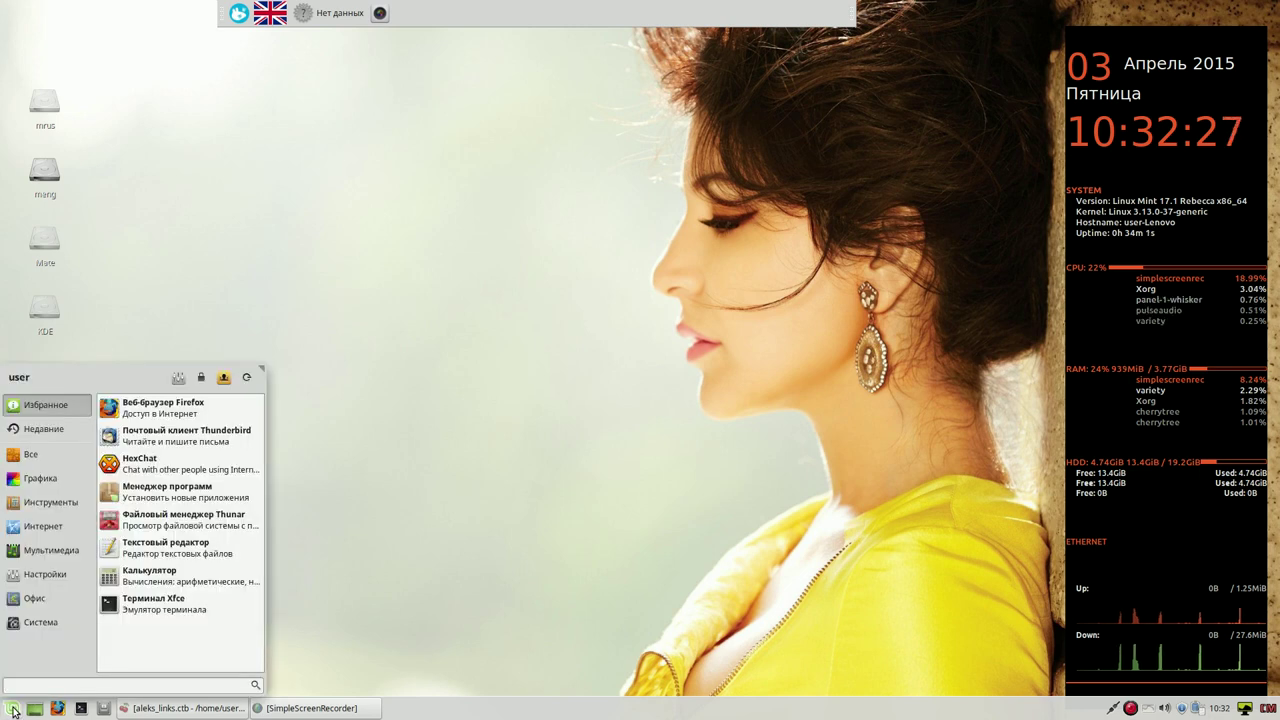
{"action": "left_click", "coordinate": [343, 290]}
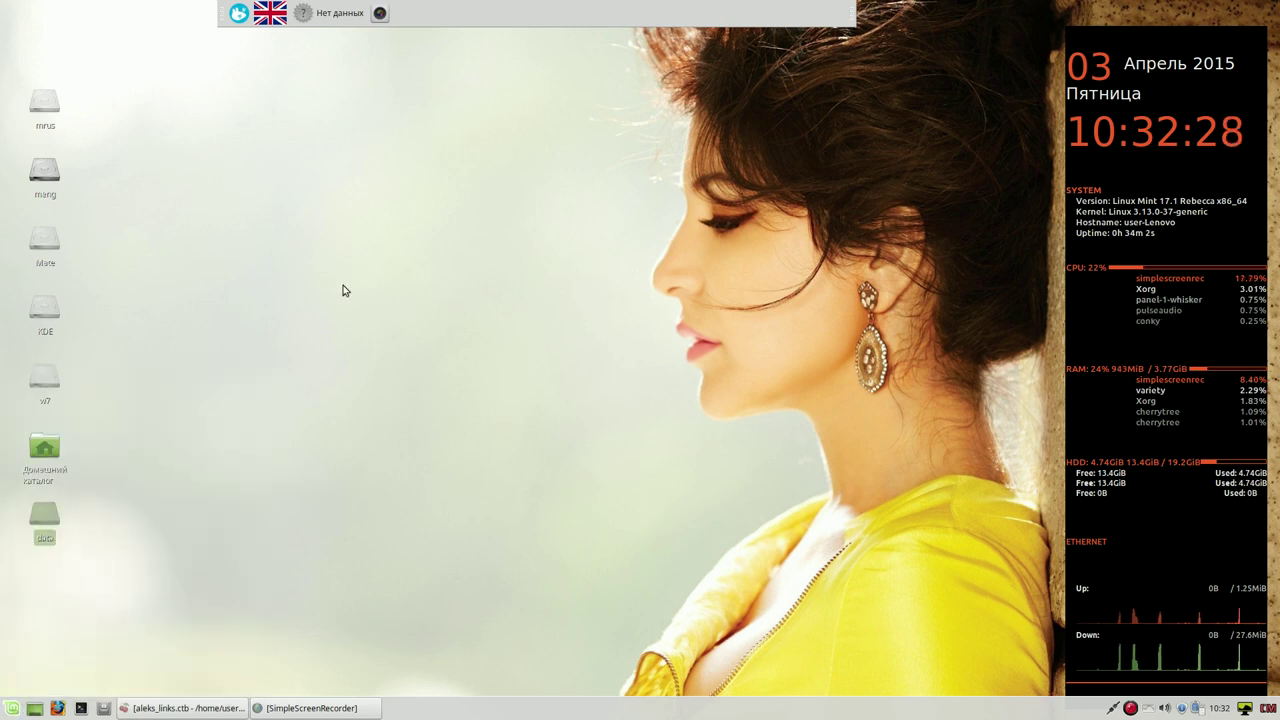
{"action": "left_click", "coordinate": [242, 16]}
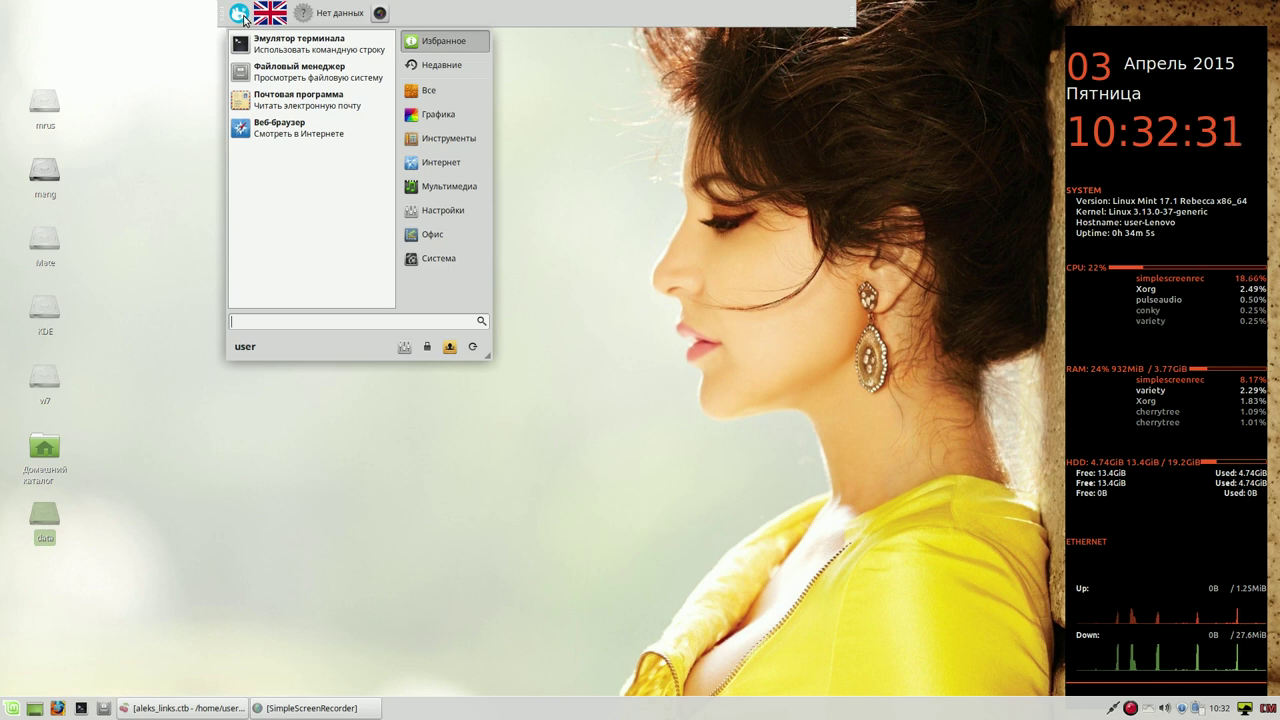
Step: Open the properties of the weather item on Panel 2
{"action": "left_click", "coordinate": [305, 16]}
{"action": "right_click", "coordinate": [319, 16]}
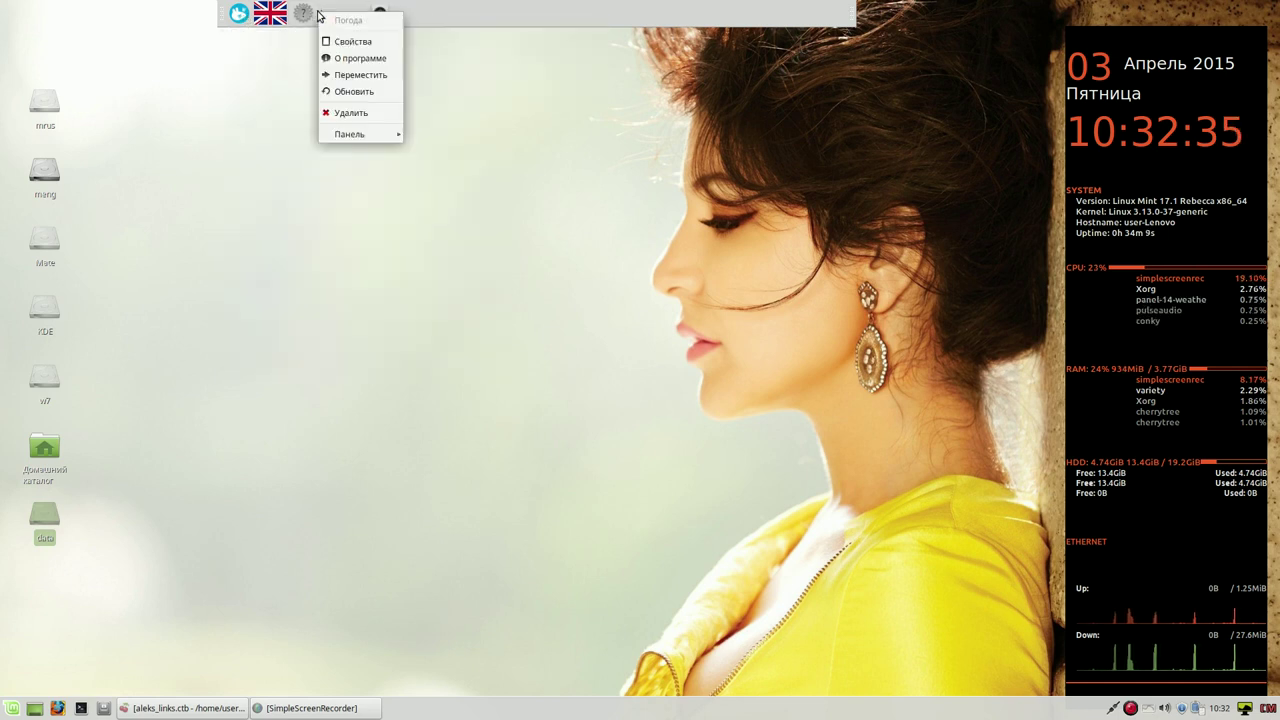
{"action": "left_click", "coordinate": [359, 41]}
{"action": "left_click_drag", "start_coordinate": [376, 36], "coordinate": [551, 117]}
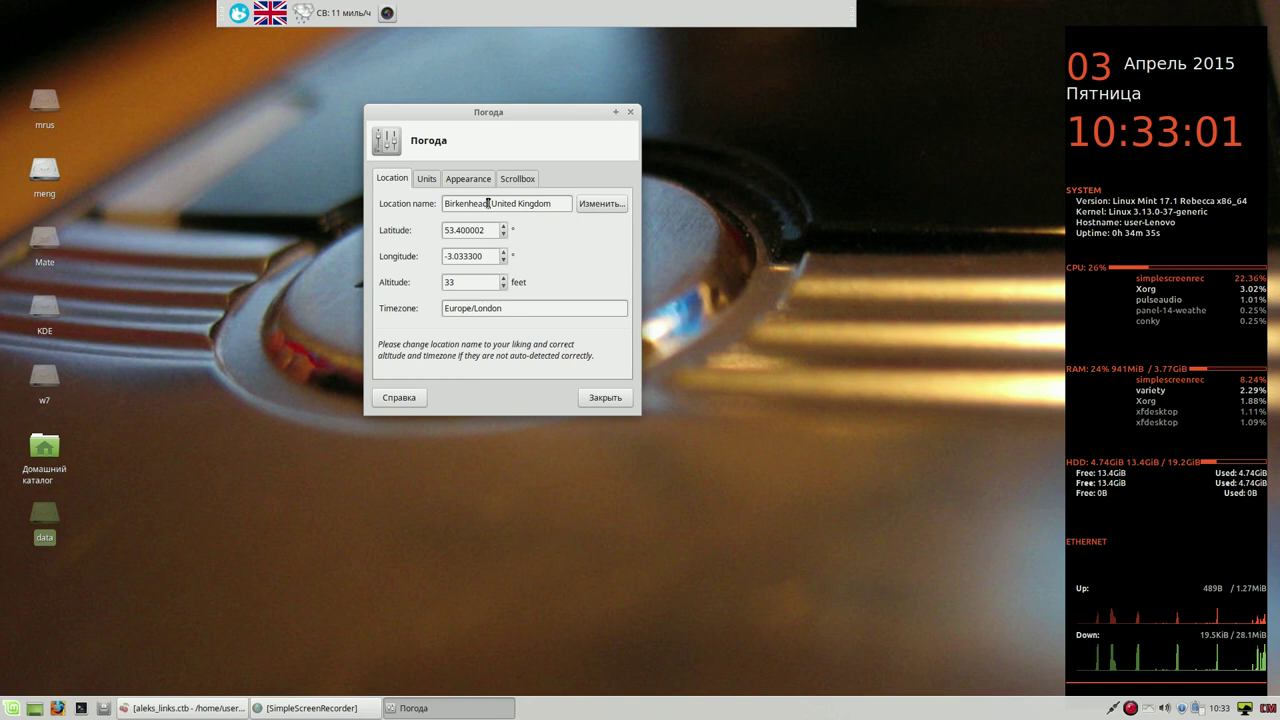
Step: Change the weather location name to "liverpool, United Kingdom" by replacing only the city
{"action": "double_click", "coordinate": [488, 203]}
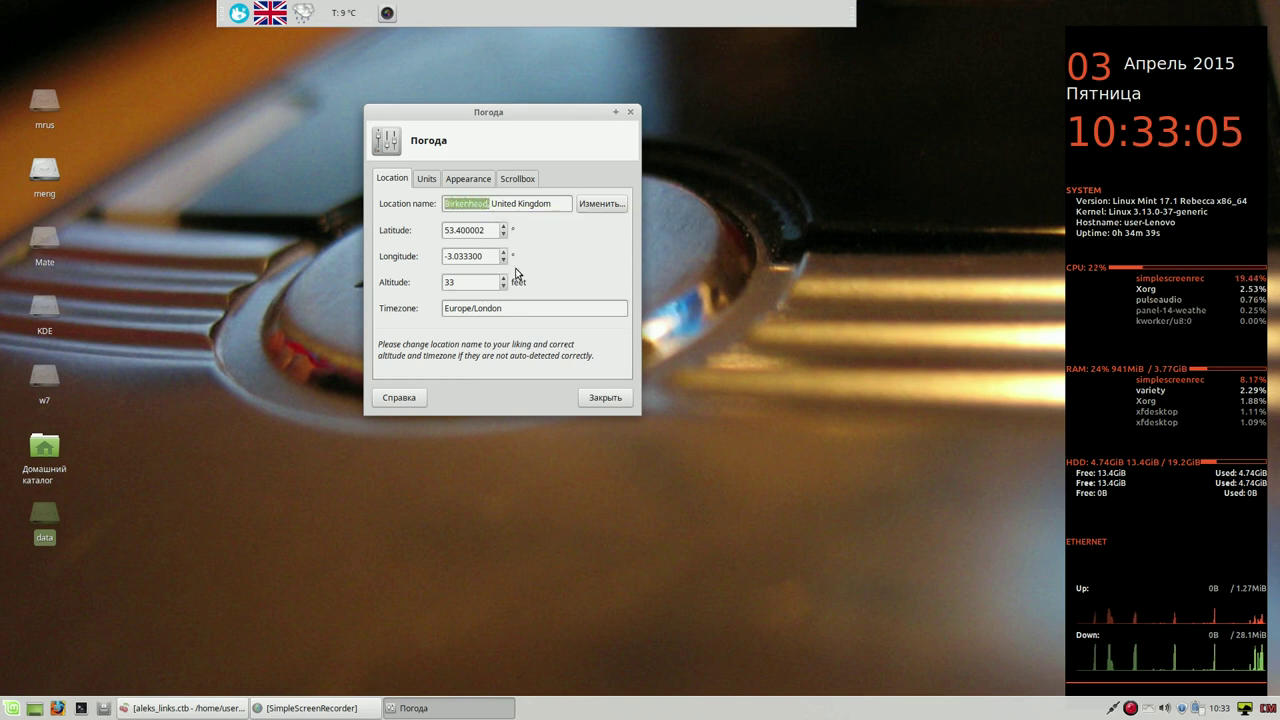
{"action": "key", "text": "Home"}
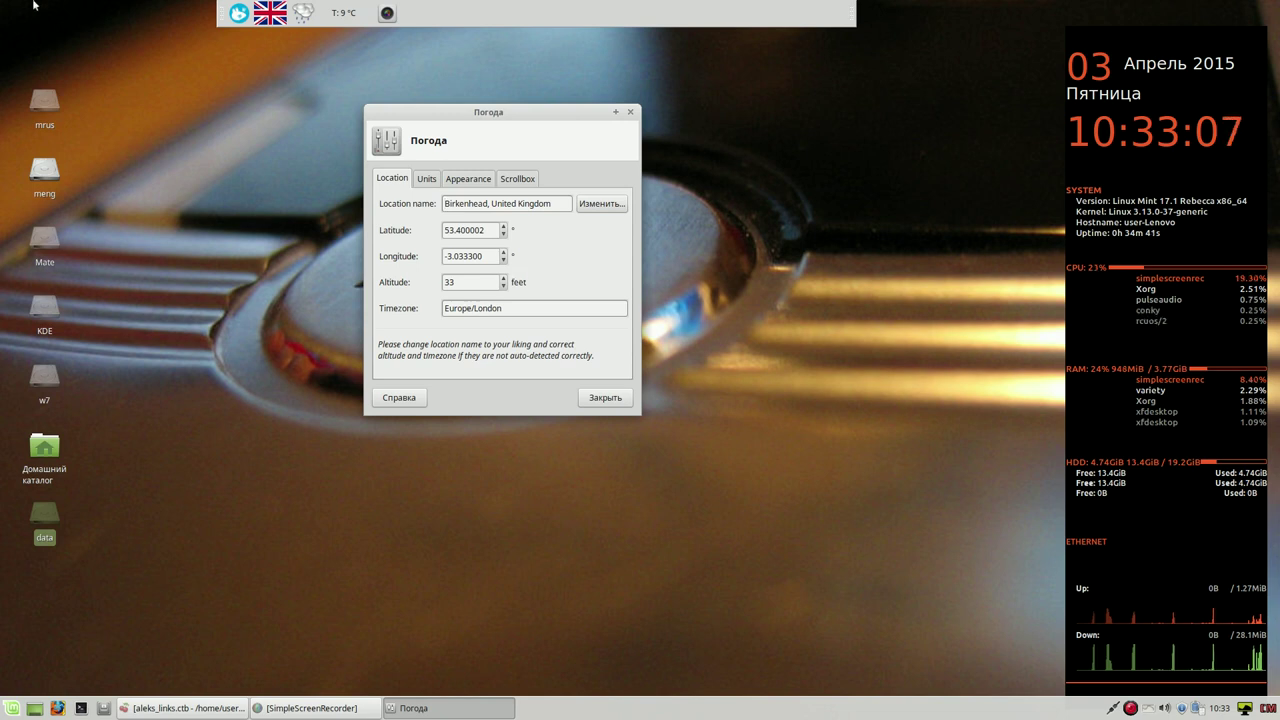
{"action": "type", "text": "liver"}
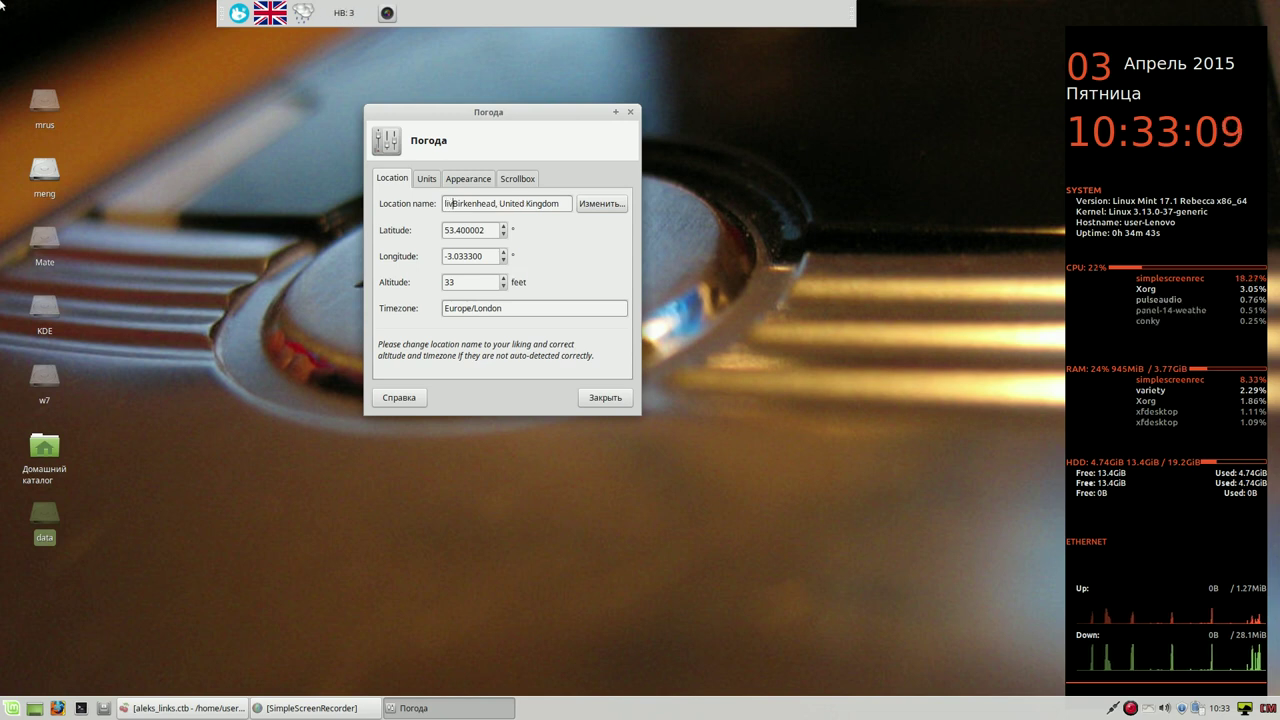
{"action": "type", "text": "pool"}
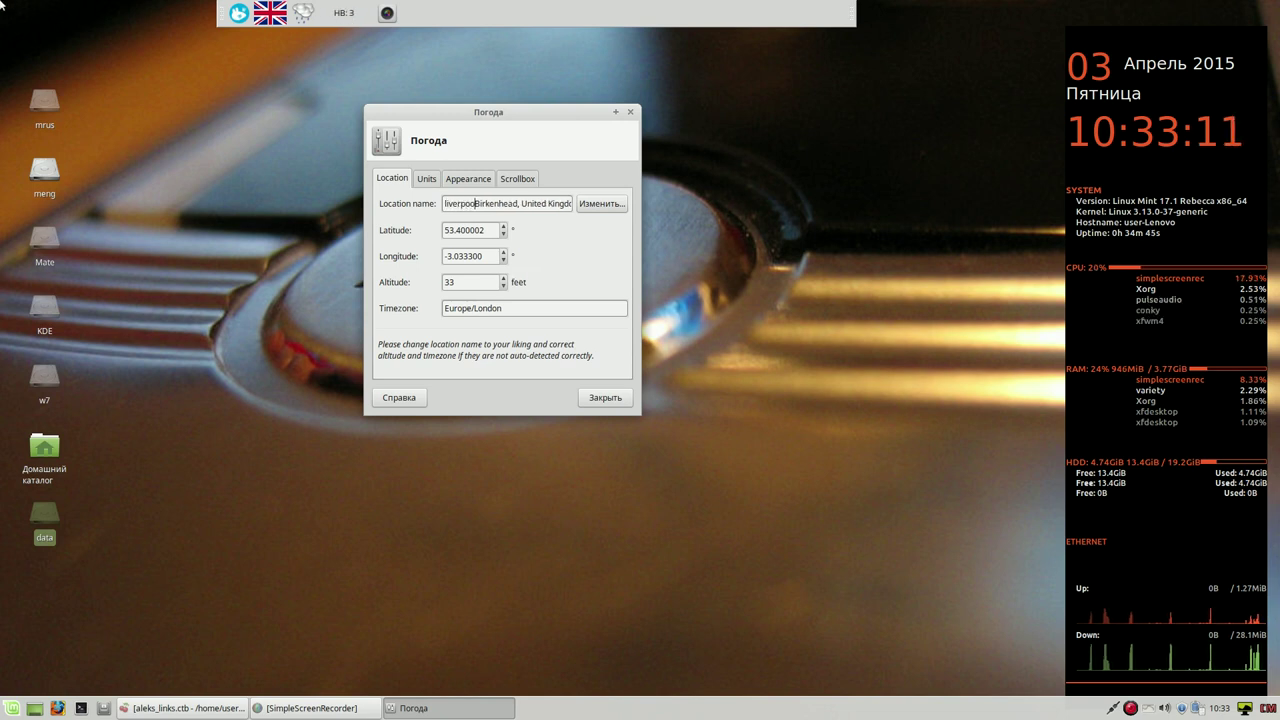
{"action": "key", "text": "Delete"}
{"action": "key", "text": "Delete"}
{"action": "key", "text": "Delete"}
{"action": "key", "text": "Delete"}
{"action": "key", "text": "Delete"}
{"action": "key", "text": "Delete"}
{"action": "key", "text": "Delete"}
{"action": "key", "text": "Delete"}
{"action": "key", "text": "Delete"}
{"action": "key", "text": "Delete"}
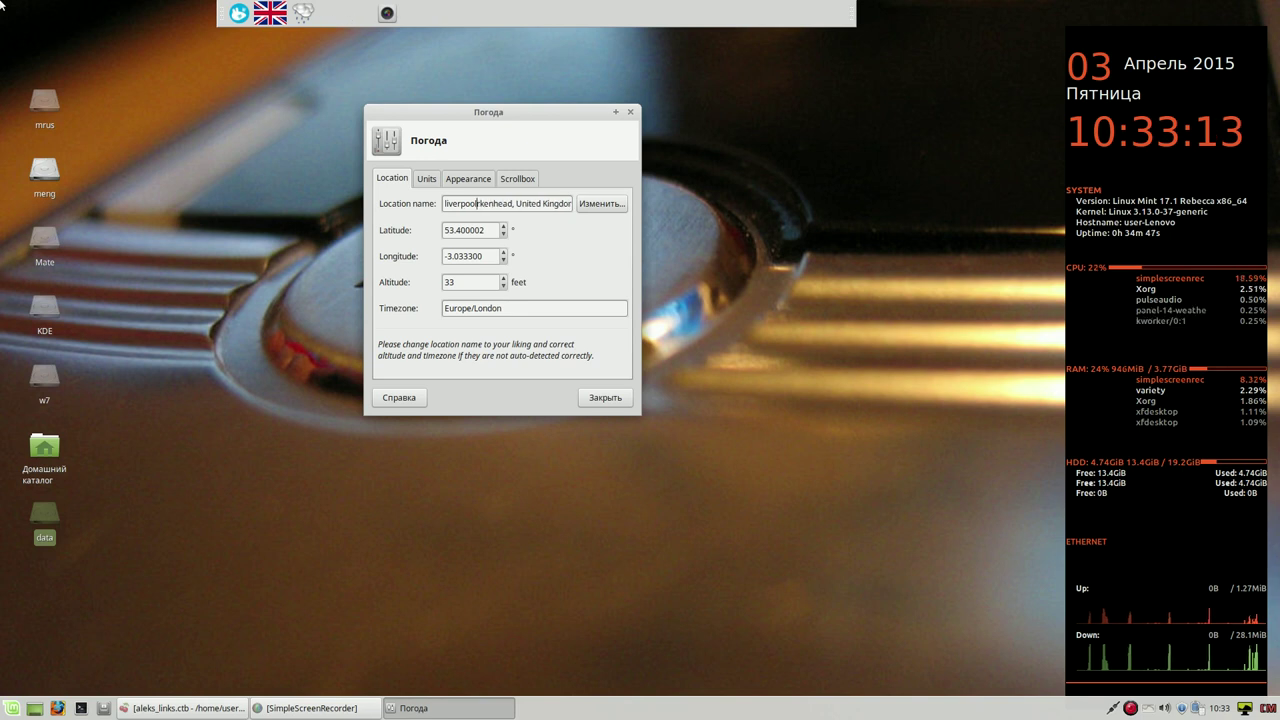
{"action": "key", "text": "Delete"}
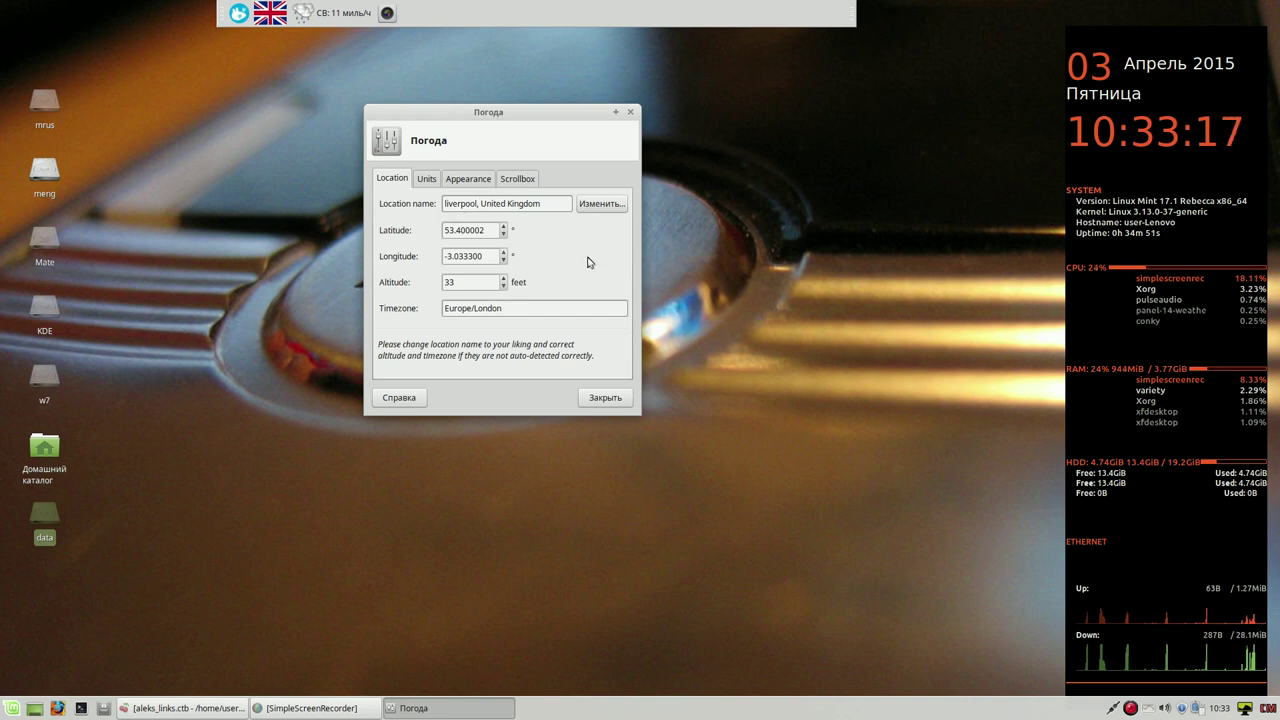
Step: Search for the location "liverpool", choose Liverpool, Cumbria, North West England, United Kingdom for the weather item, and close its properties
{"action": "left_click", "coordinate": [612, 206]}
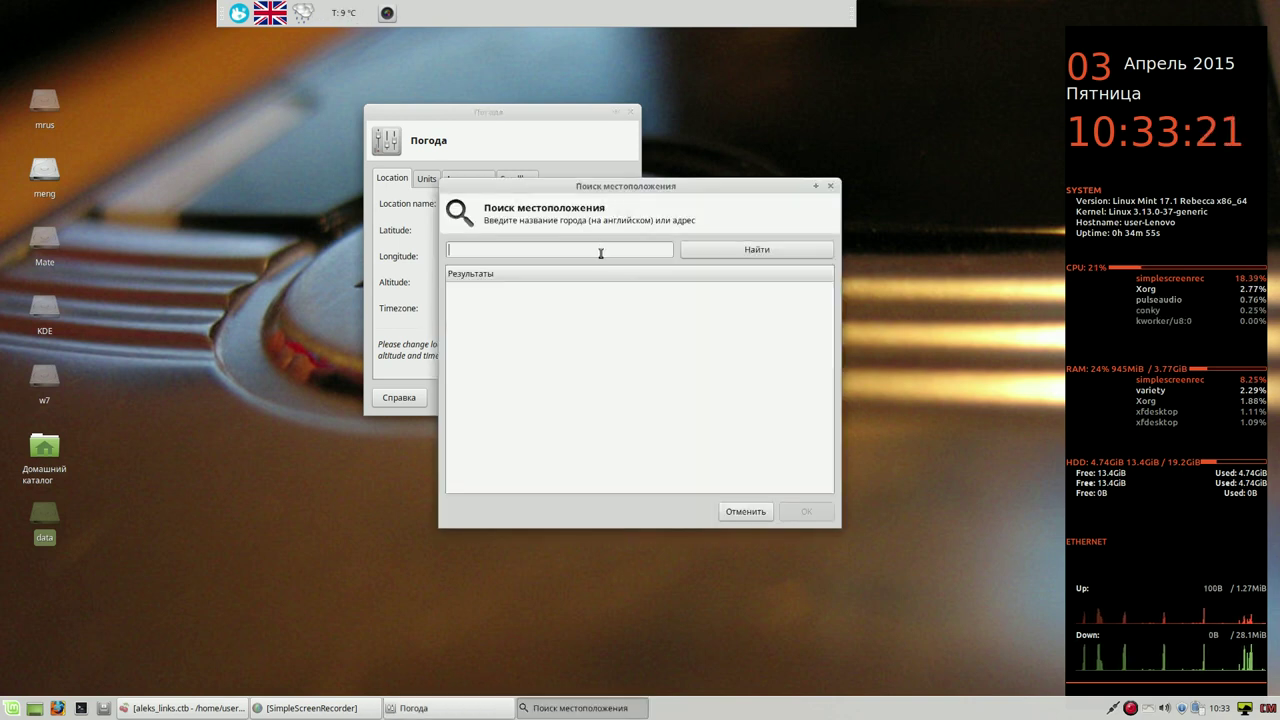
{"action": "type", "text": "iverpool"}
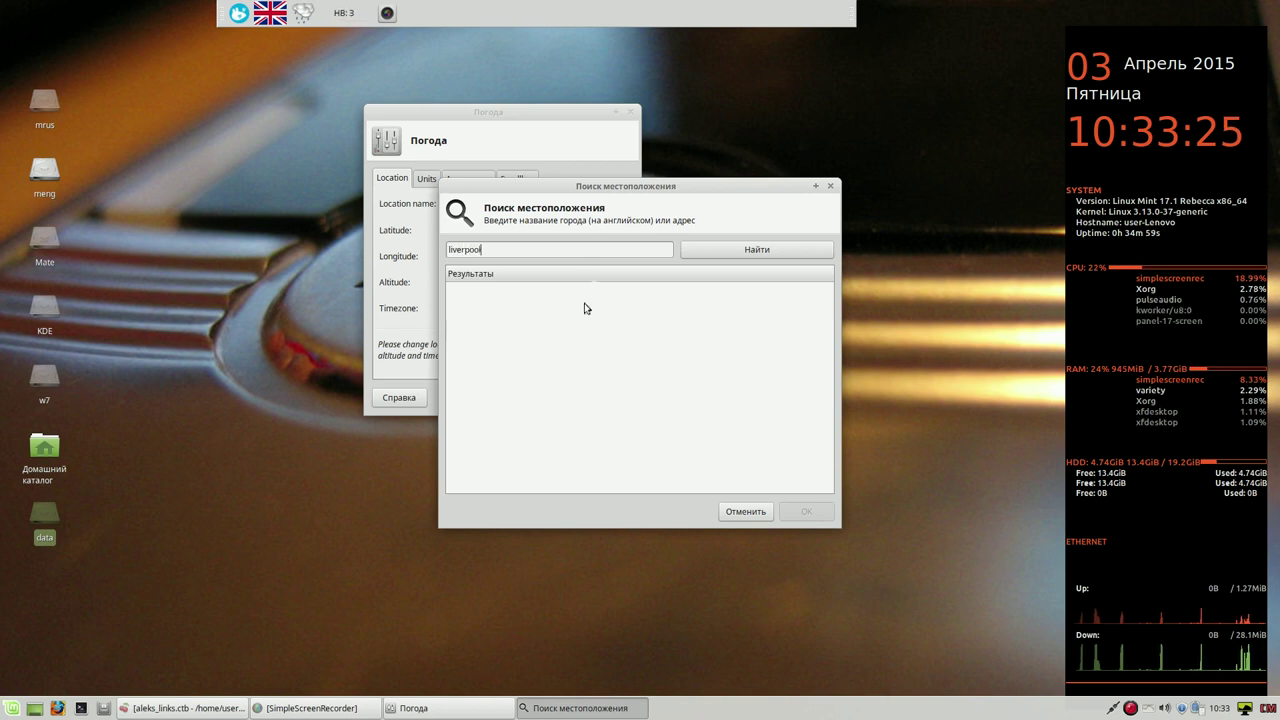
{"action": "left_click", "coordinate": [764, 250]}
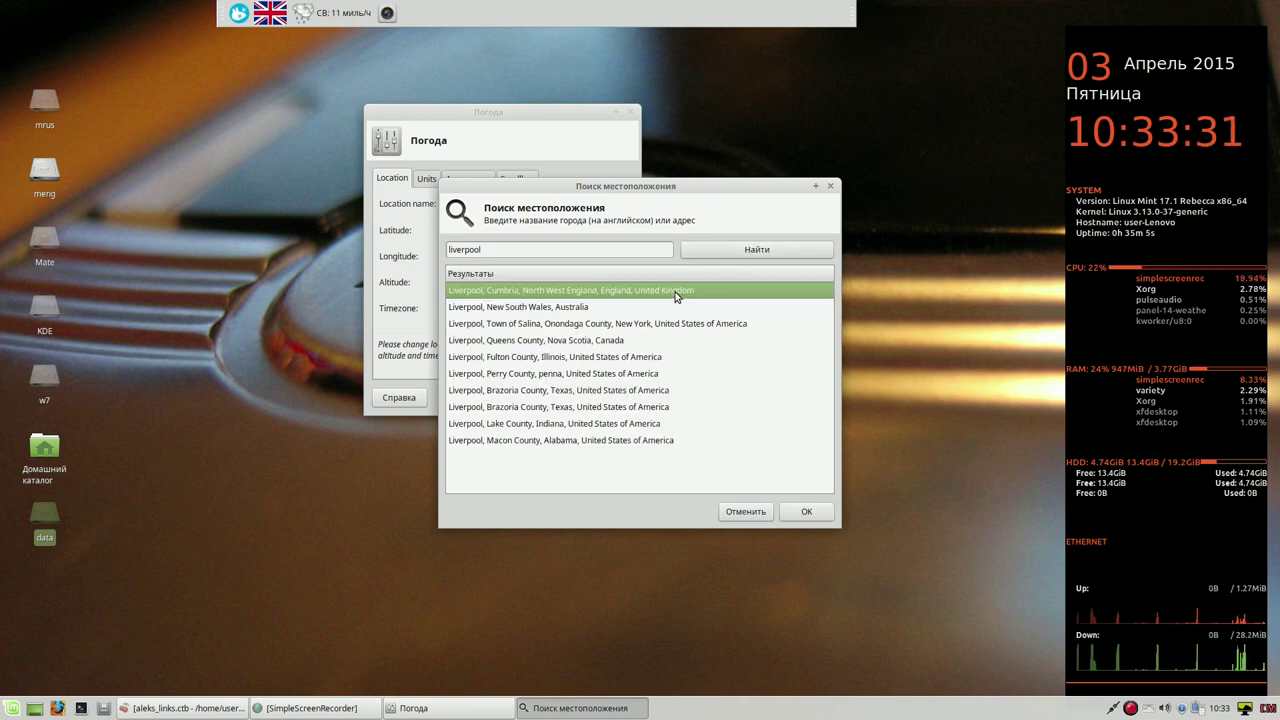
{"action": "left_click", "coordinate": [808, 510]}
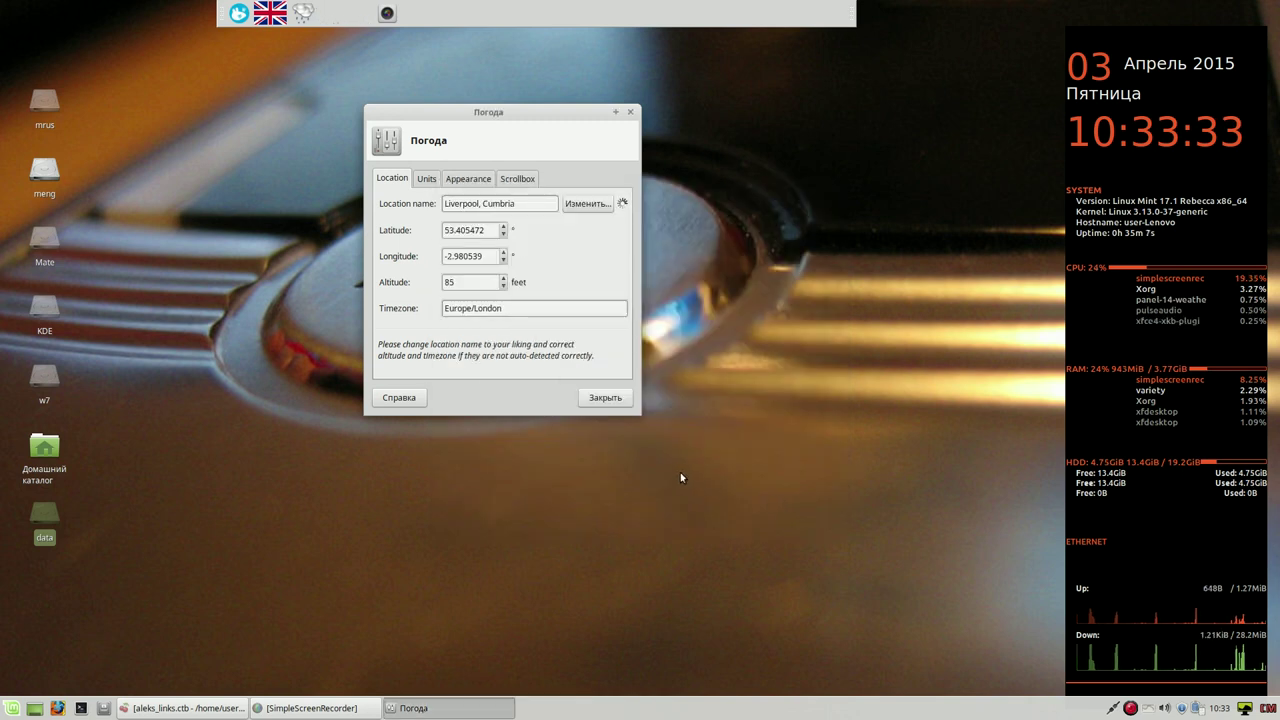
{"action": "left_click", "coordinate": [606, 398]}
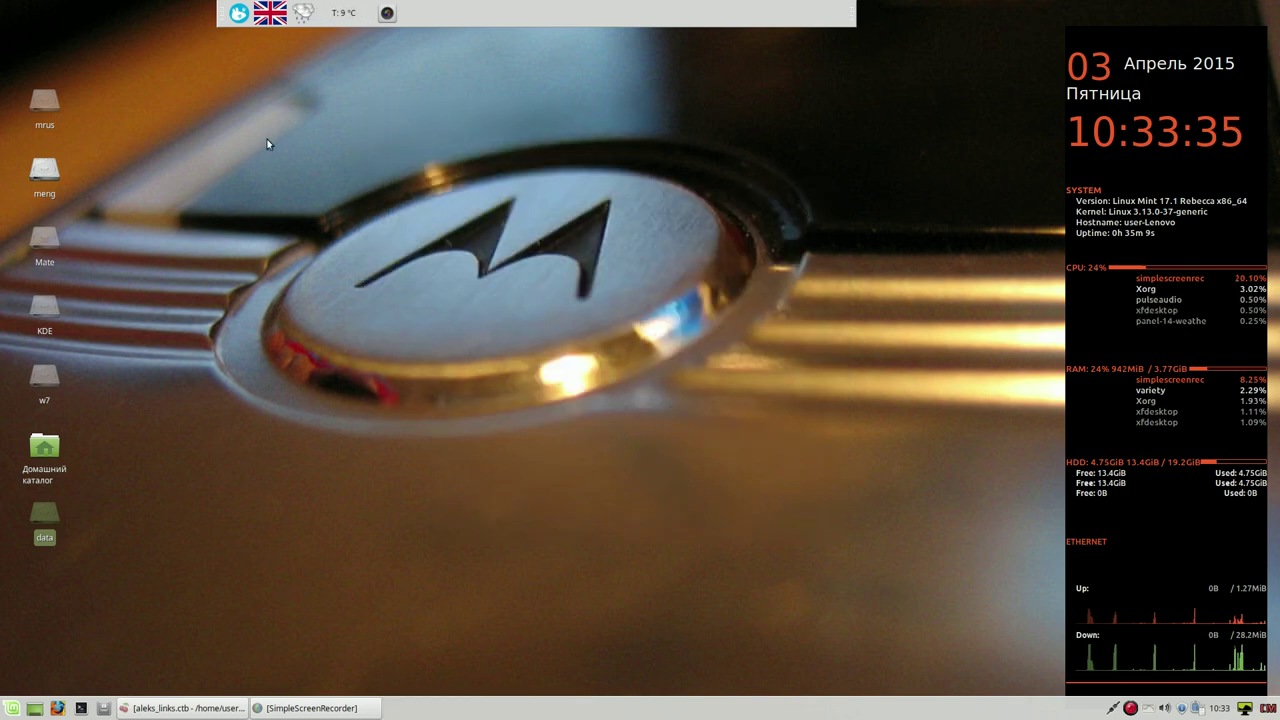
Step: Examine the forecast and the detailed data in the weather report for Liverpool, and close the report
{"action": "left_click", "coordinate": [347, 15]}
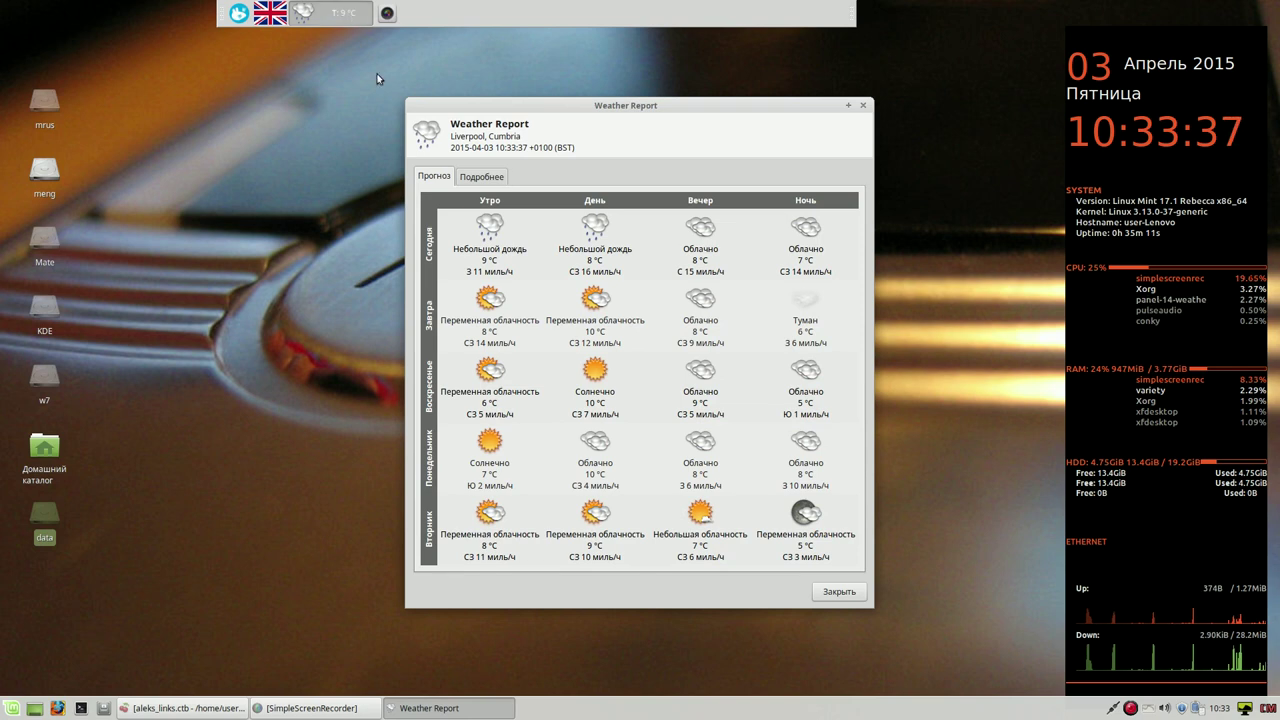
{"action": "left_click", "coordinate": [481, 177]}
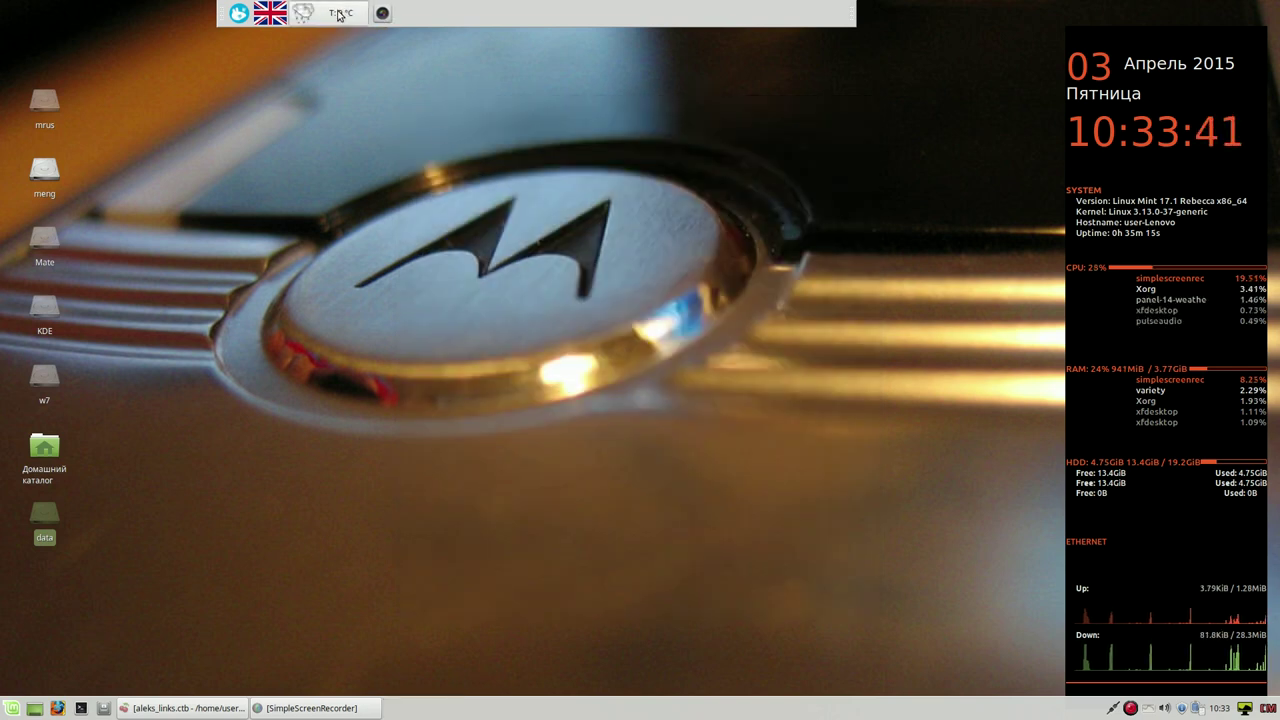
{"action": "left_click", "coordinate": [341, 15]}
{"action": "left_click", "coordinate": [481, 177]}
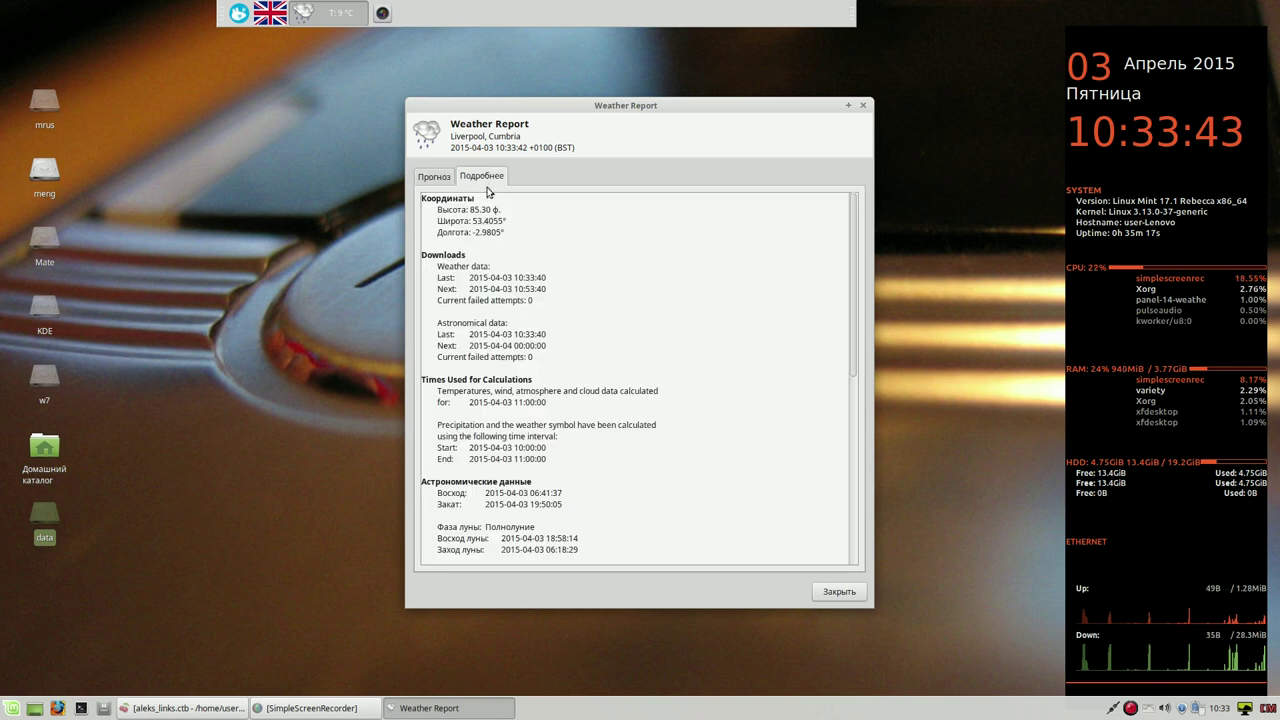
{"action": "left_click", "coordinate": [436, 176]}
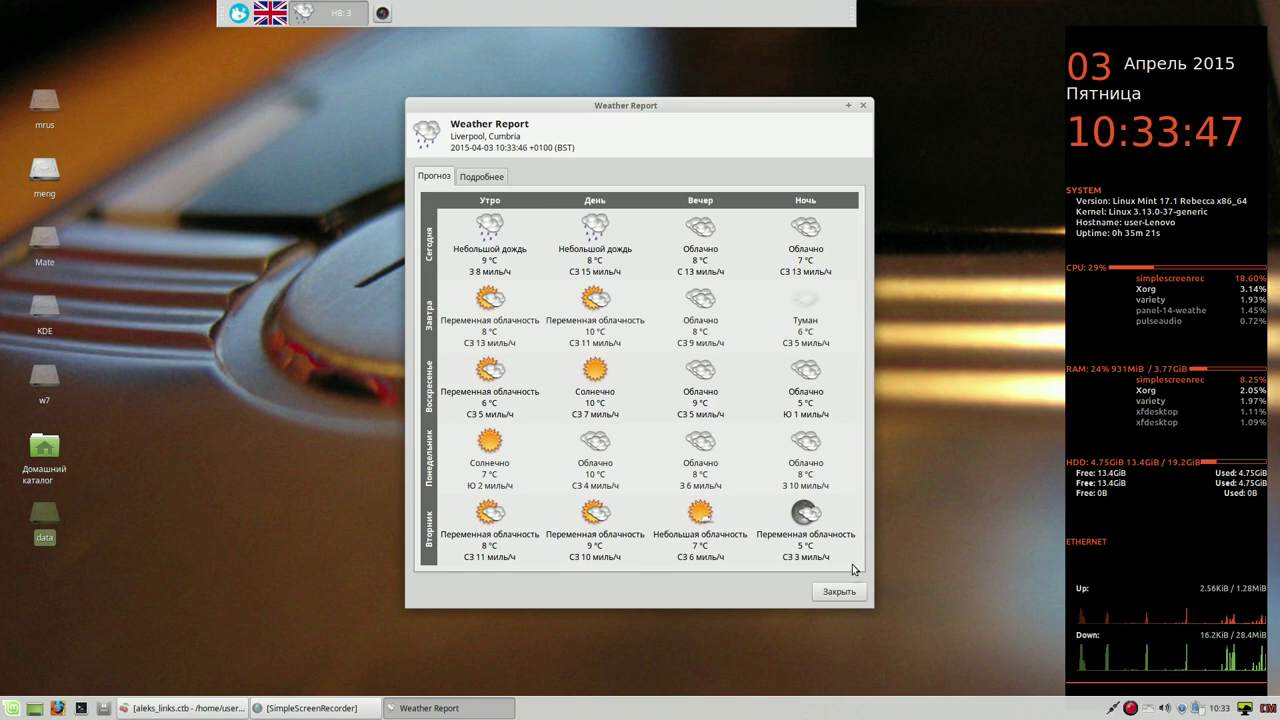
{"action": "mouse_move", "coordinate": [800, 552]}
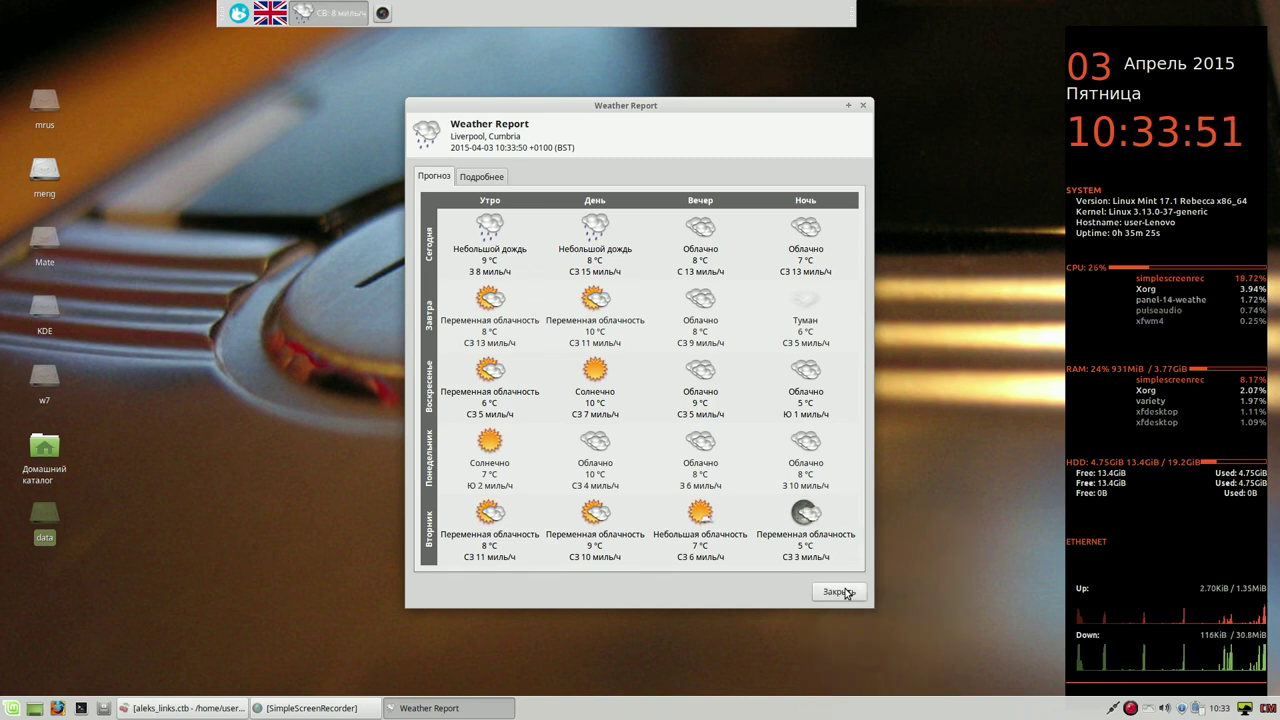
{"action": "left_click", "coordinate": [846, 593]}
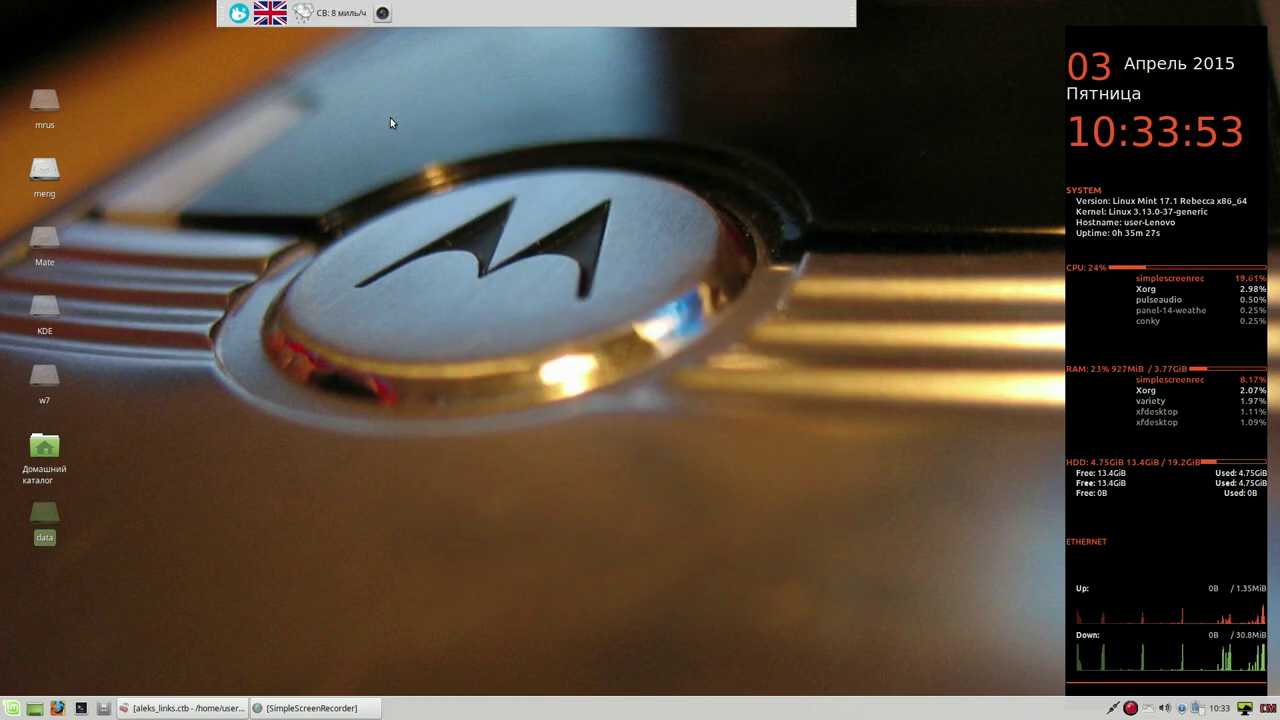
{"action": "mouse_move", "coordinate": [330, 20]}
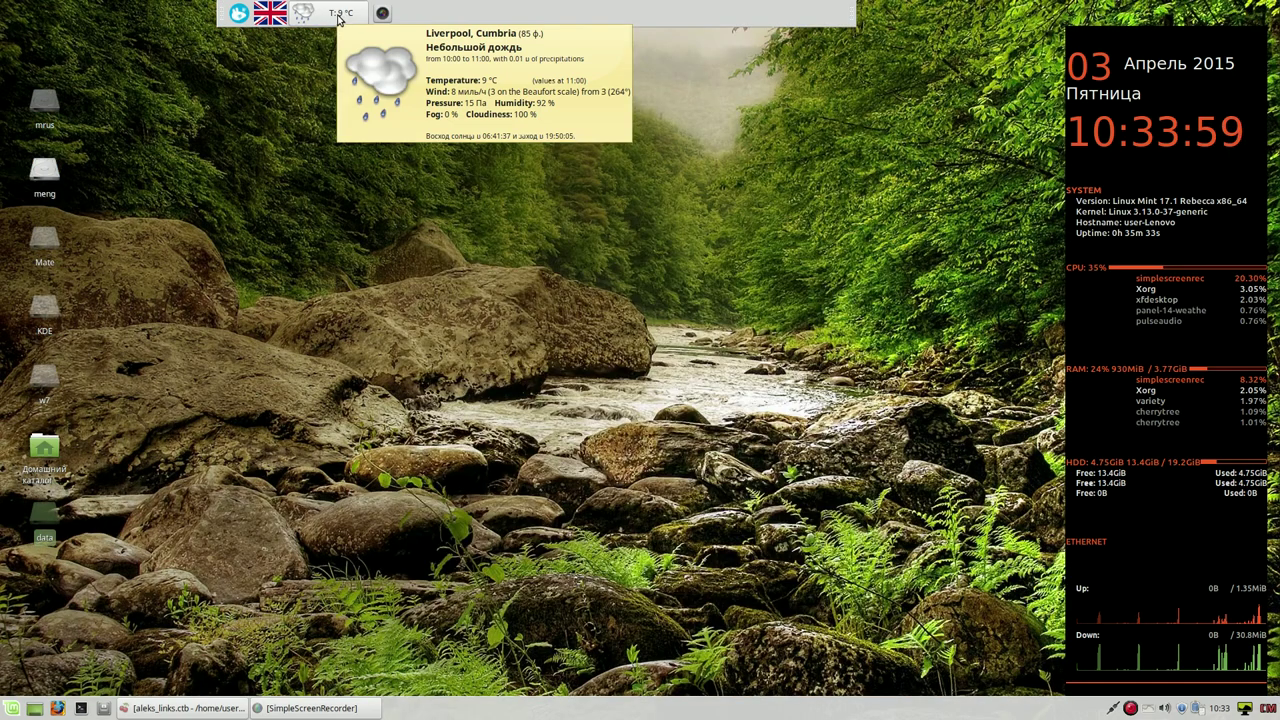
{"action": "left_click", "coordinate": [341, 18]}
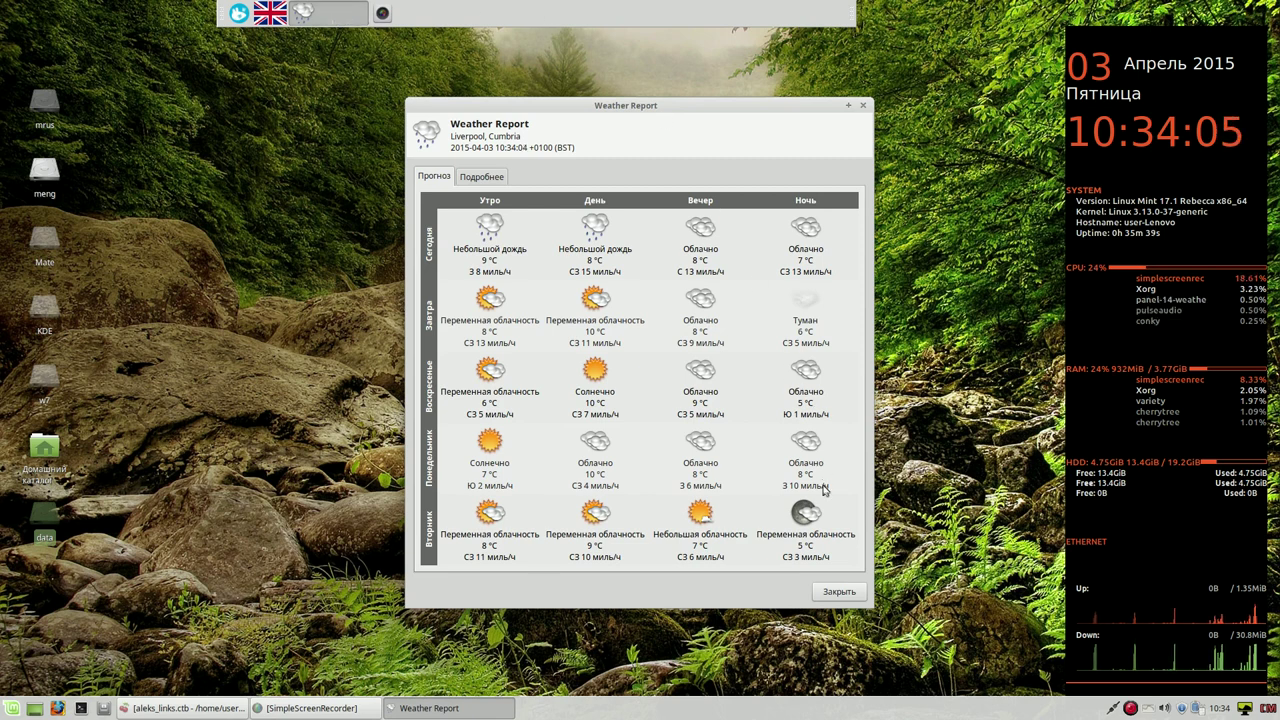
{"action": "left_click", "coordinate": [839, 592]}
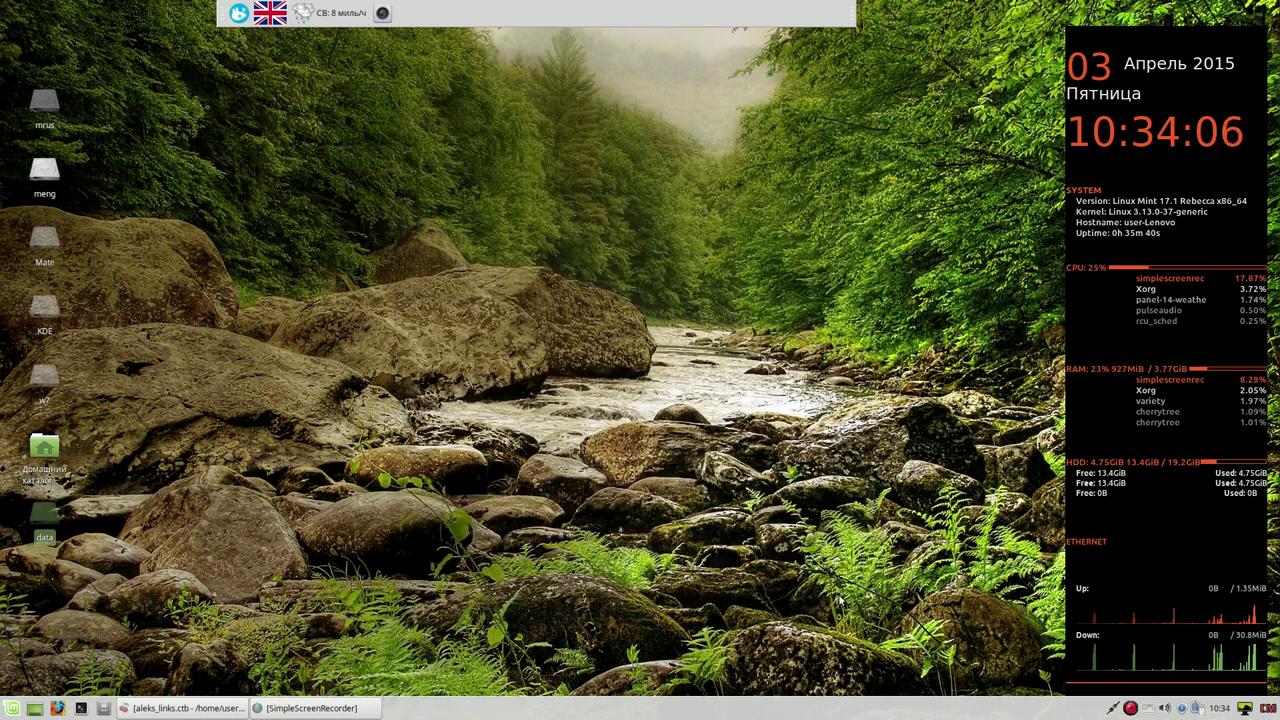
Step: Take a screenshot of the desktop with Panel 2's screenshot item and copy it to the clipboard
{"action": "left_click", "coordinate": [389, 19]}
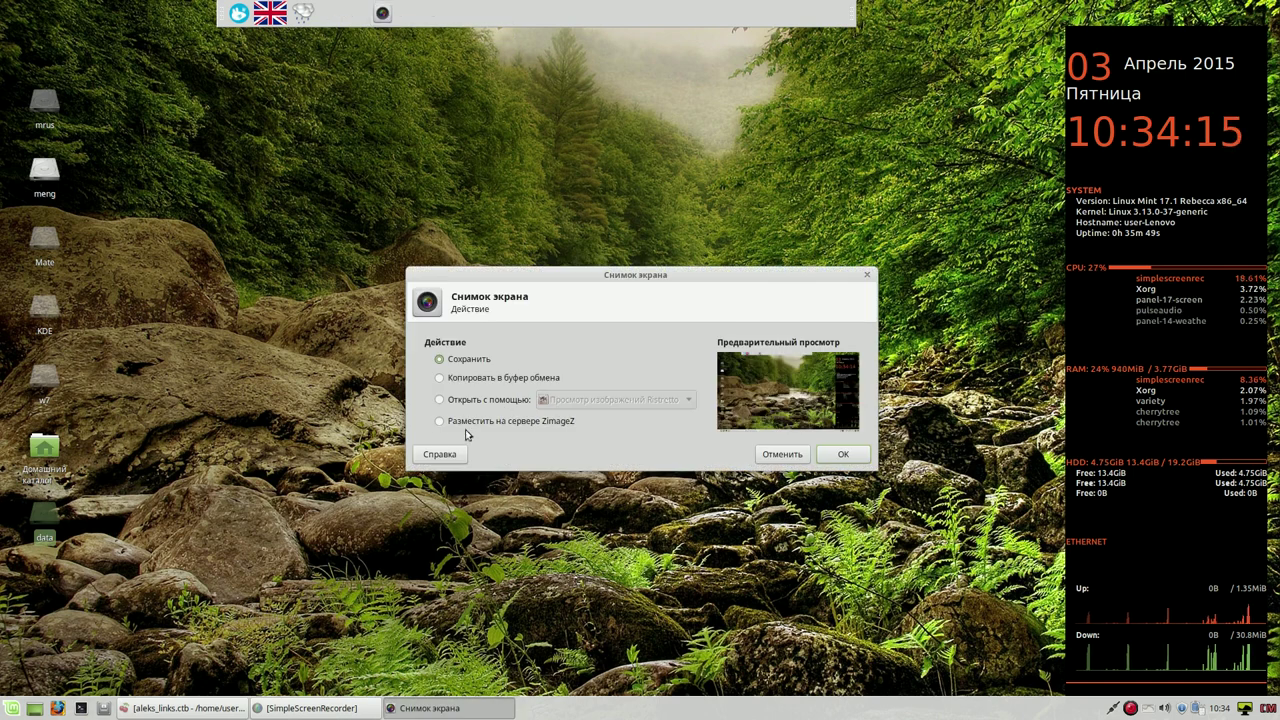
{"action": "left_click", "coordinate": [440, 421]}
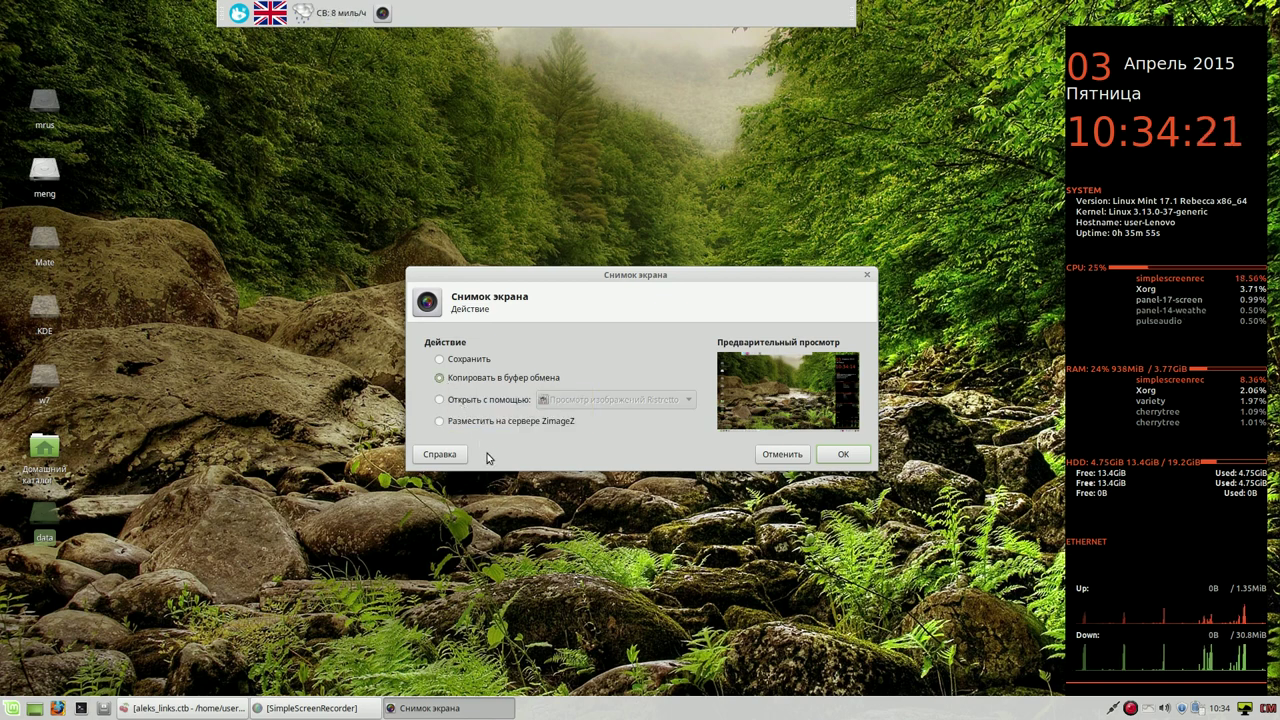
{"action": "left_click", "coordinate": [855, 456]}
{"action": "left_click_drag", "start_coordinate": [201, 7], "coordinate": [871, 113]}
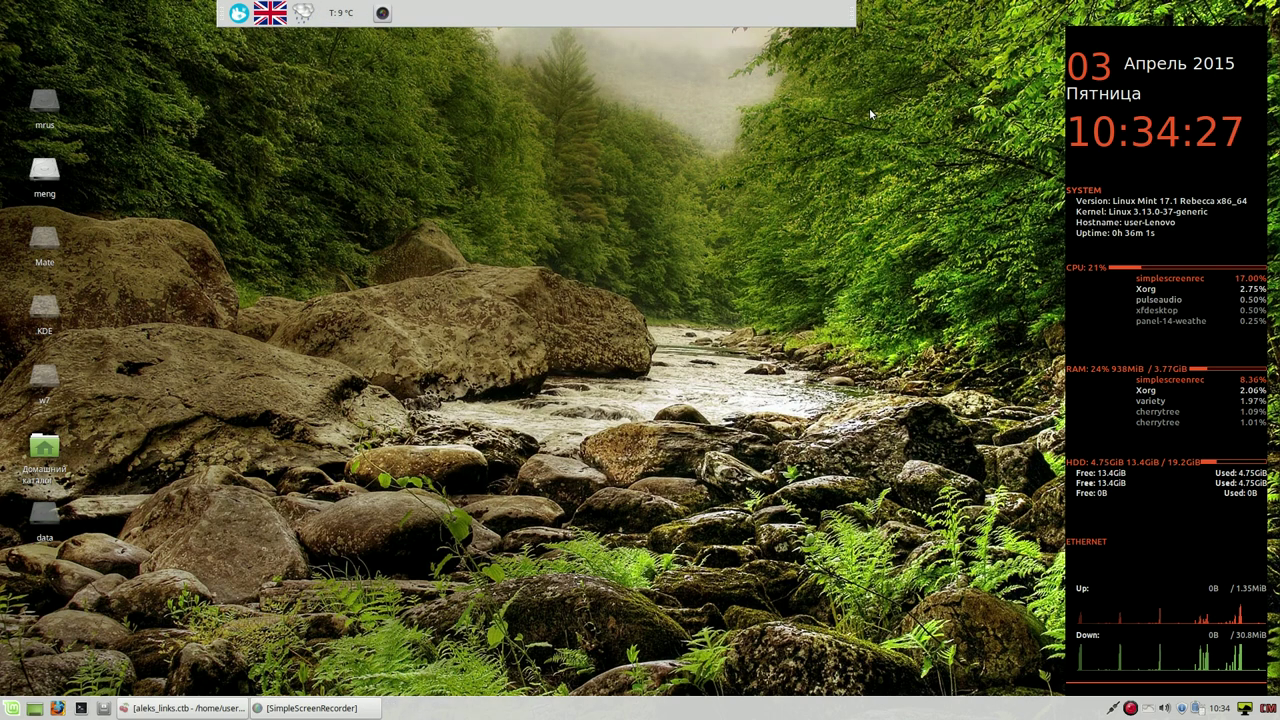
Step: Switch to CherryTree, paste the screenshot below the purge command in the Conky Manager note, and inspect it in the maximized window
{"action": "left_click", "coordinate": [157, 710]}
{"action": "right_click", "coordinate": [791, 377]}
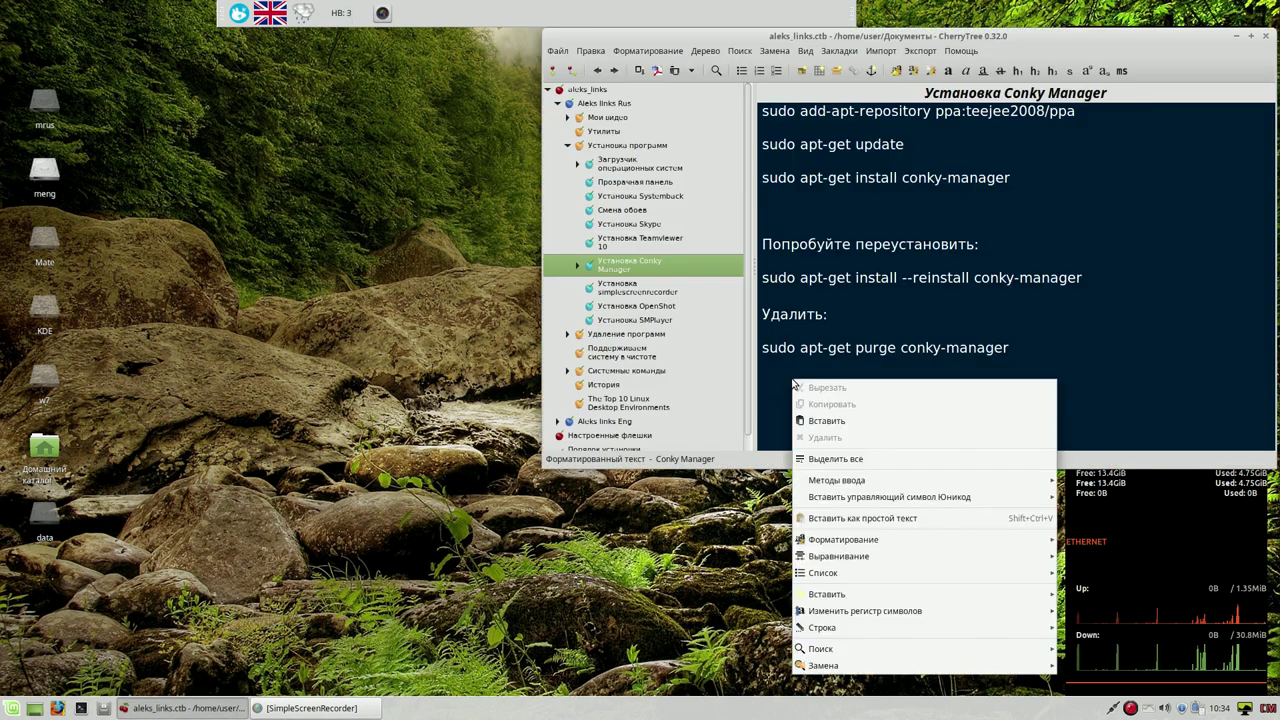
{"action": "left_click", "coordinate": [825, 427]}
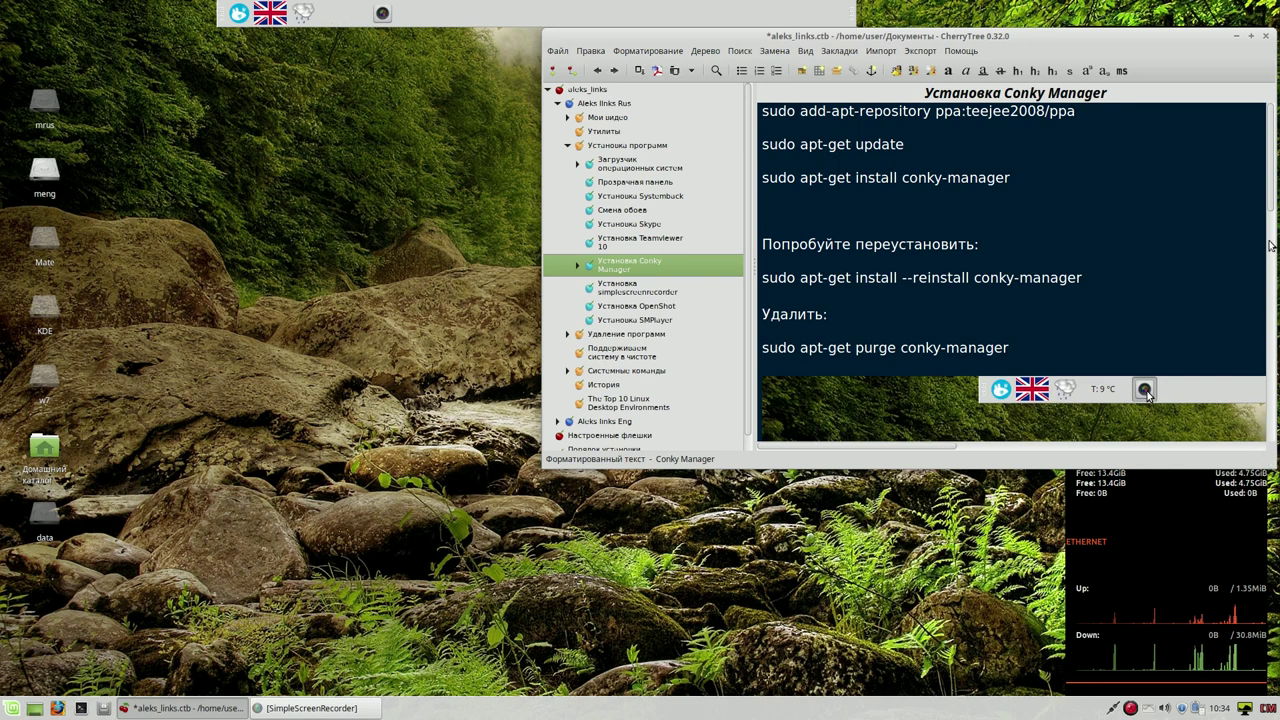
{"action": "scroll", "coordinate": [1271, 200], "scroll_direction": "down", "scroll_amount": 10}
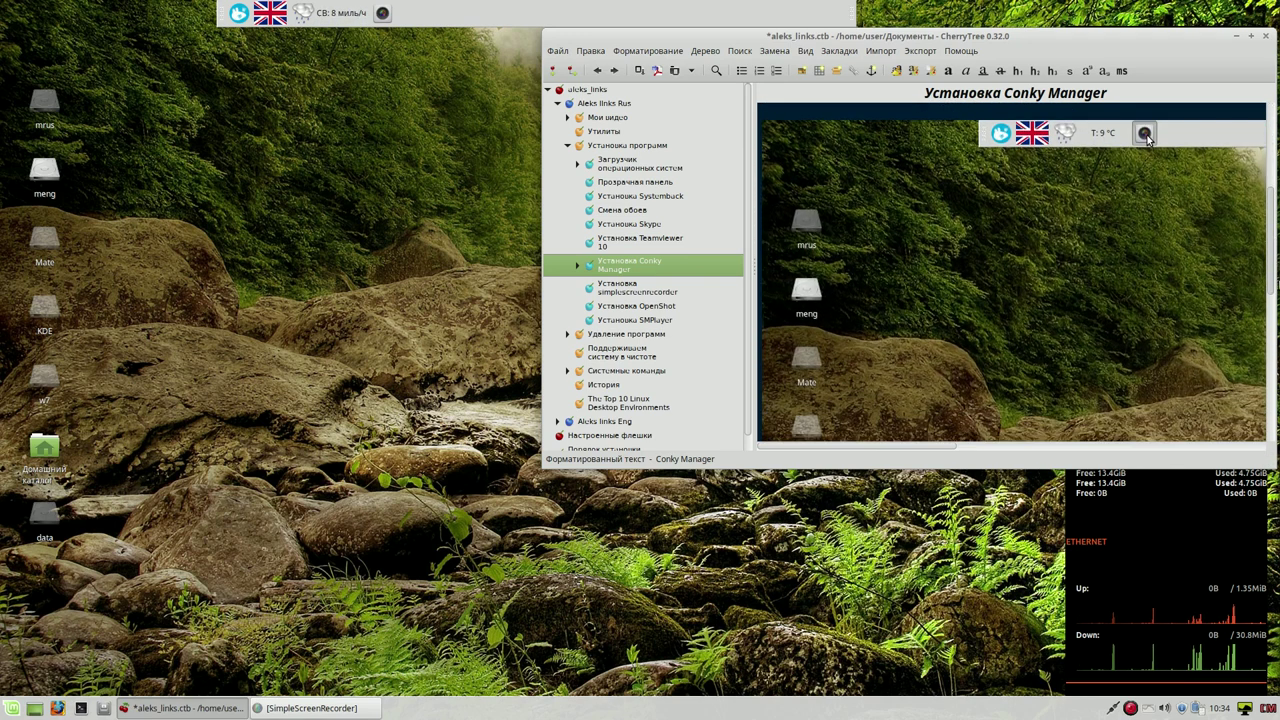
{"action": "scroll", "coordinate": [1271, 230], "scroll_direction": "down", "scroll_amount": 3}
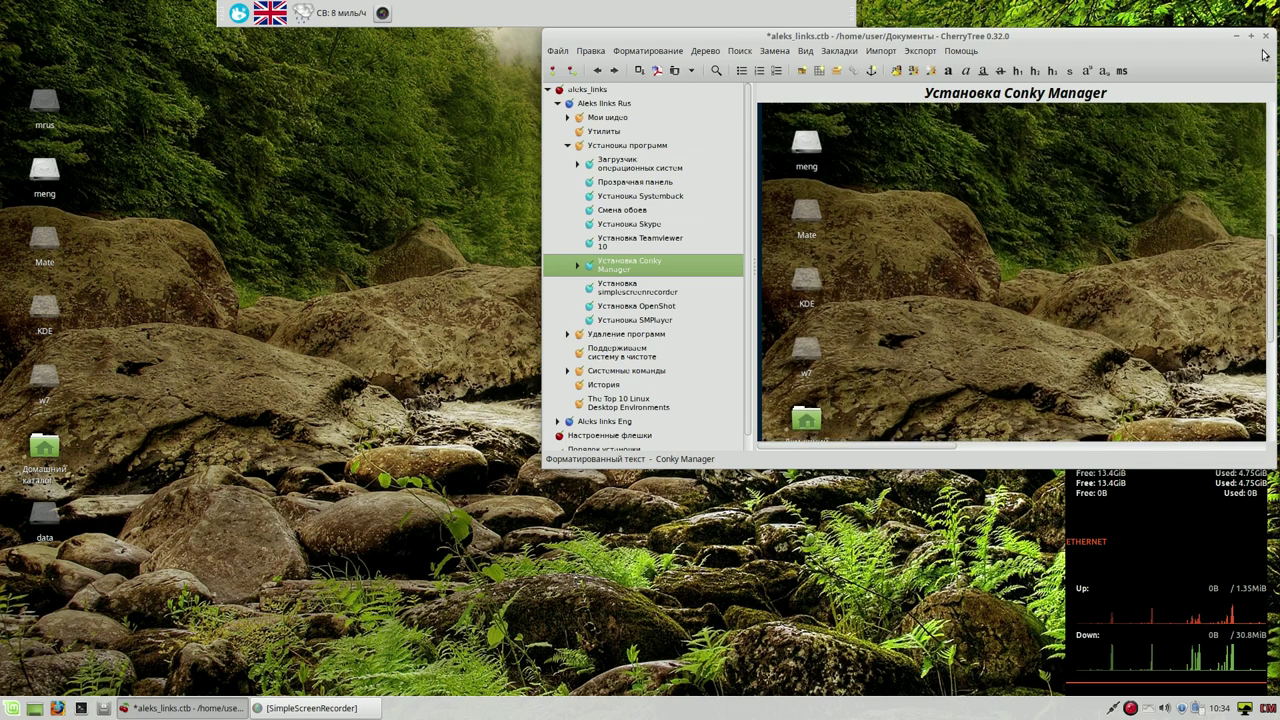
{"action": "left_click", "coordinate": [1251, 37]}
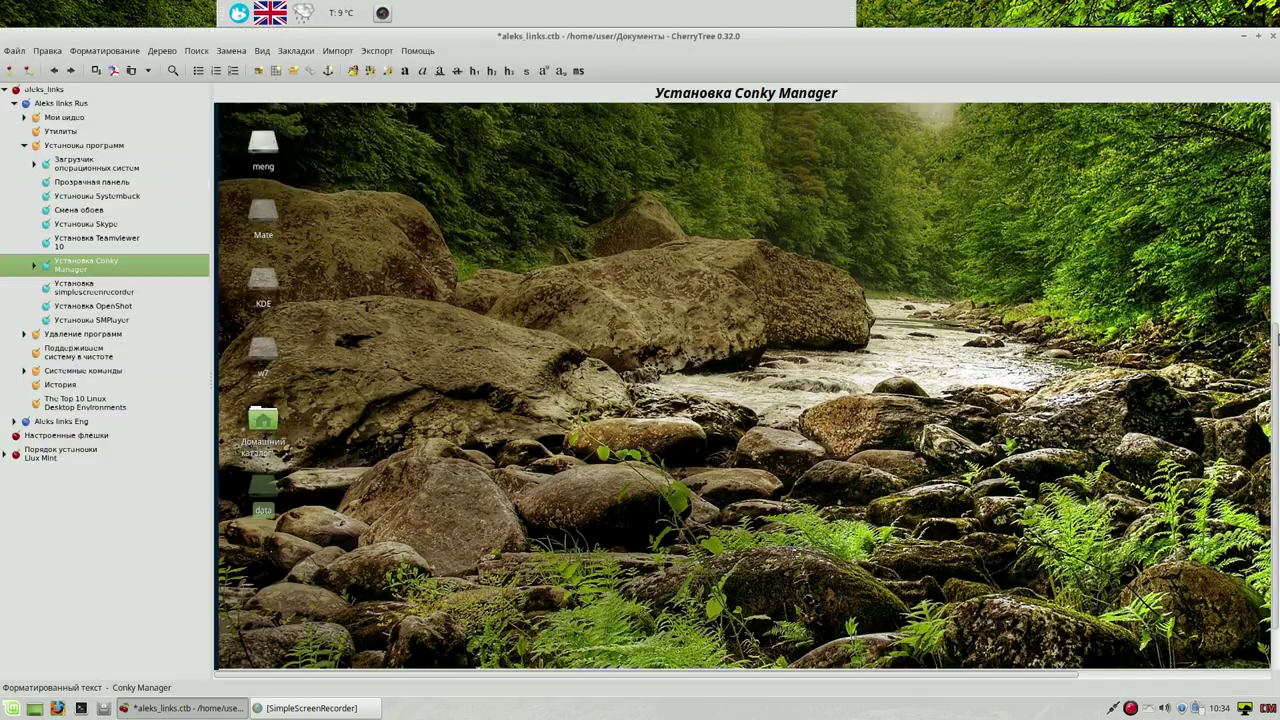
{"action": "scroll", "coordinate": [1275, 577], "scroll_direction": "up", "scroll_amount": 5}
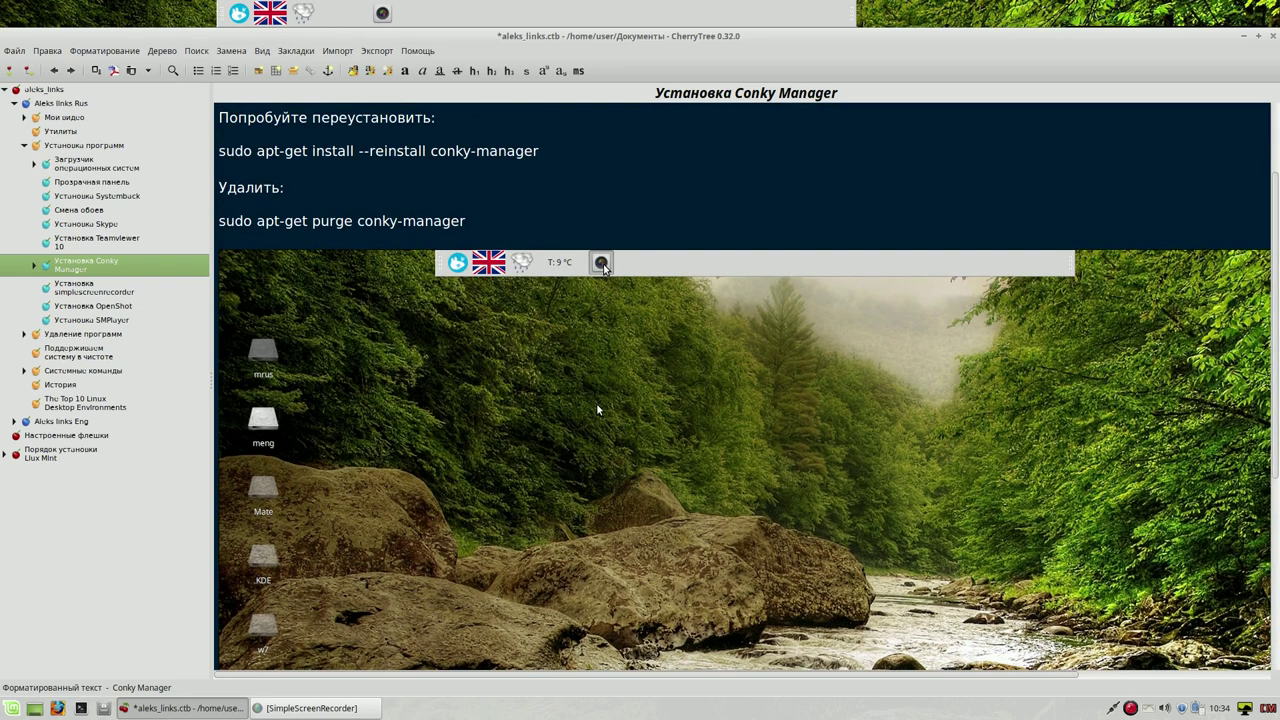
Step: Delete the pasted screenshot from the Conky Manager note, restore the CherryTree window's size, and minimize it
{"action": "key", "text": "BackSpace"}
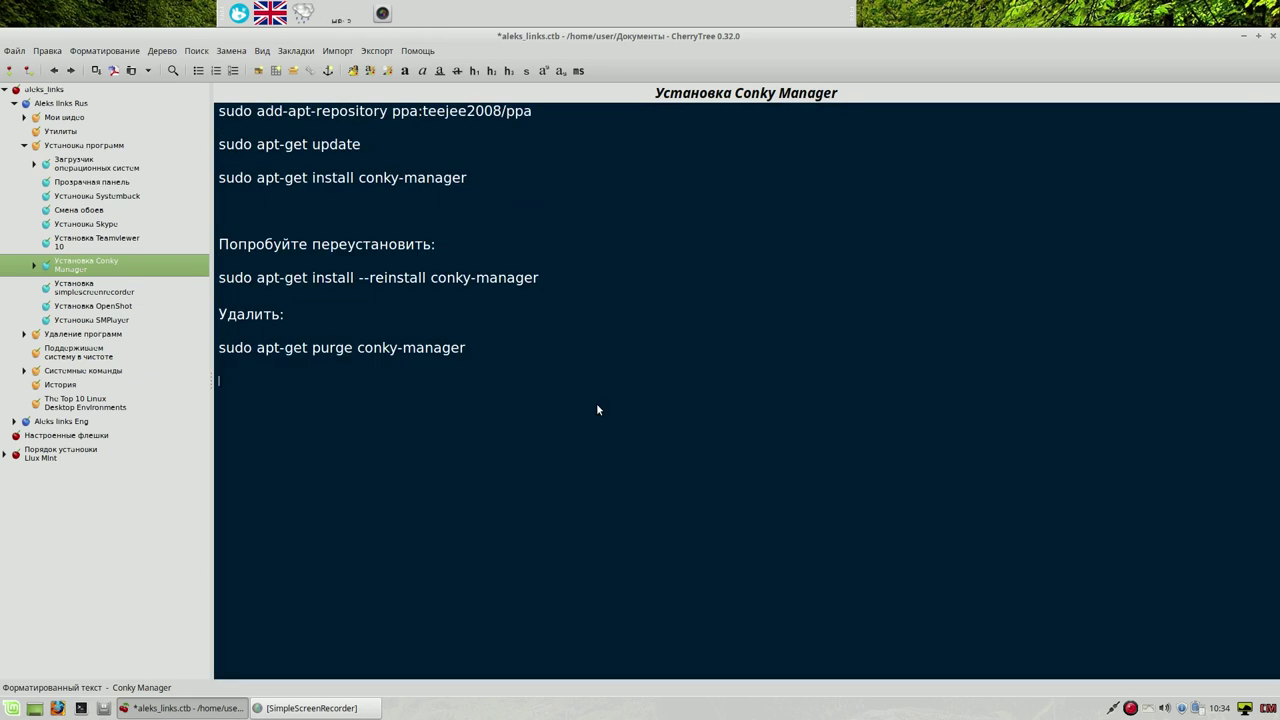
{"action": "left_click", "coordinate": [1259, 37]}
{"action": "left_click_drag", "start_coordinate": [1097, 40], "coordinate": [1099, 92]}
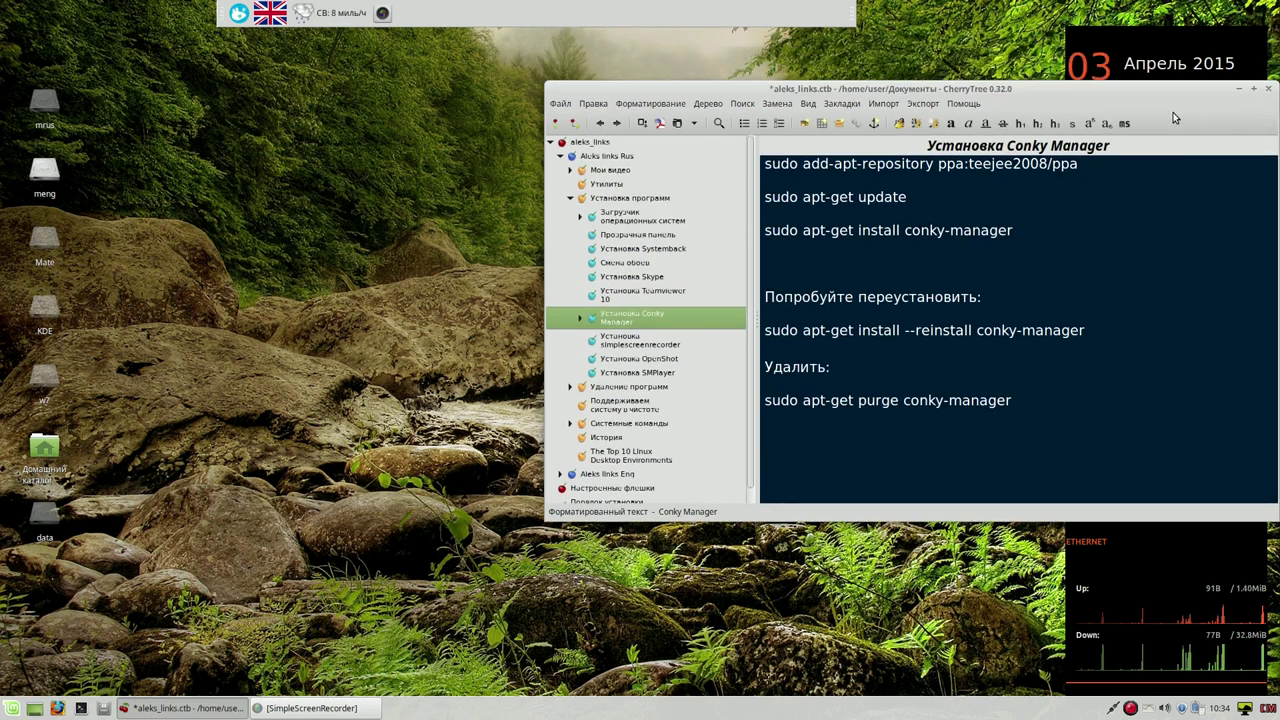
{"action": "left_click", "coordinate": [1239, 92]}
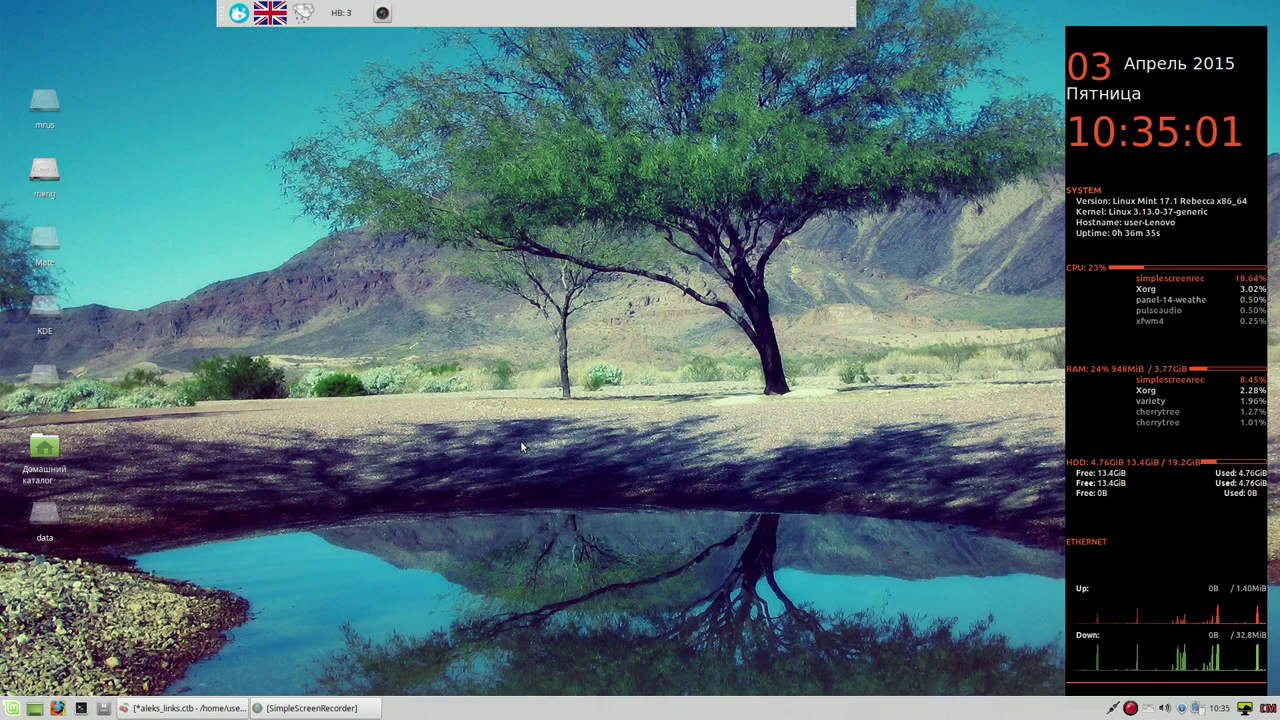
Step: Set Panel 2's standard opacity to 0 in its appearance settings, and close the panel preferences
{"action": "right_click", "coordinate": [576, 12]}
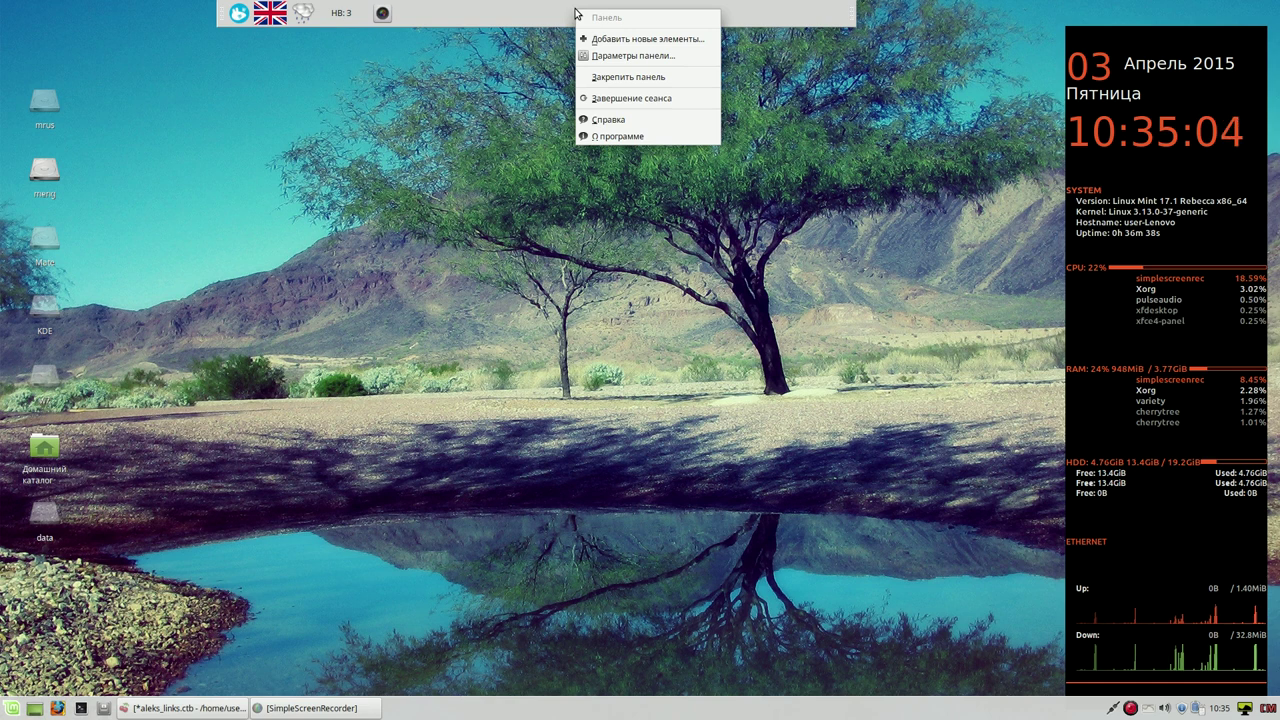
{"action": "left_click", "coordinate": [633, 56]}
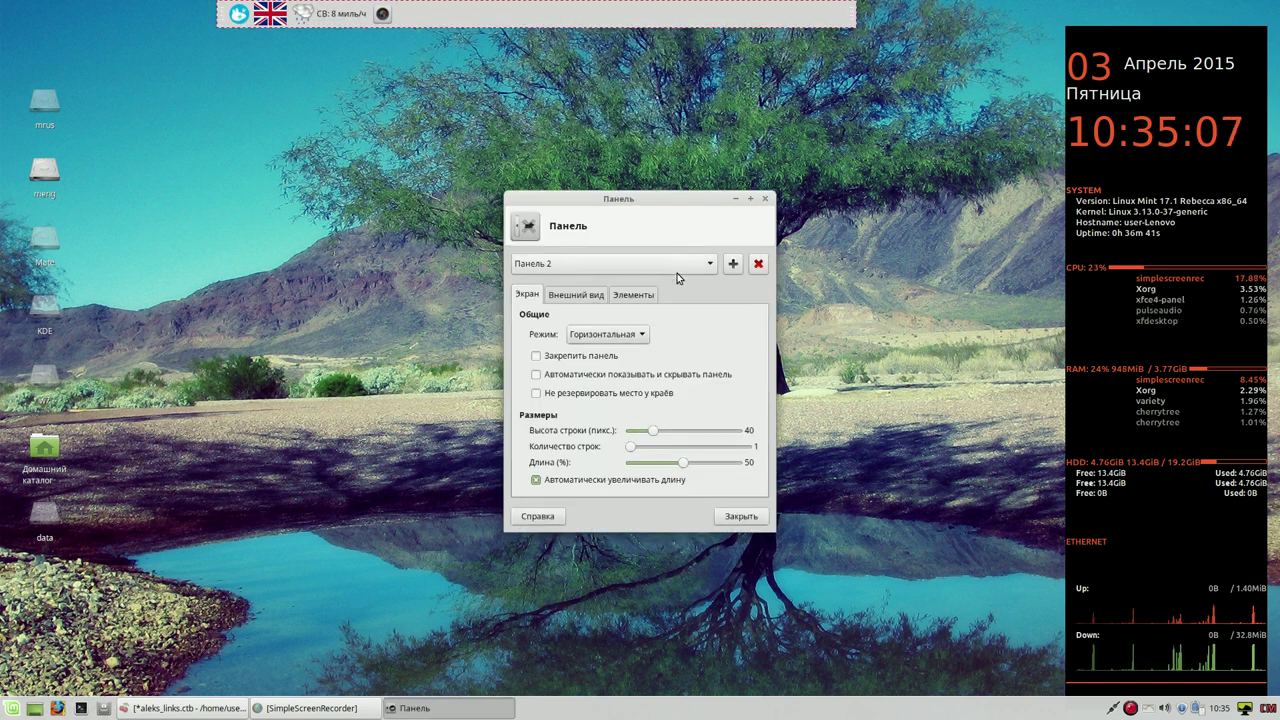
{"action": "left_click", "coordinate": [585, 298]}
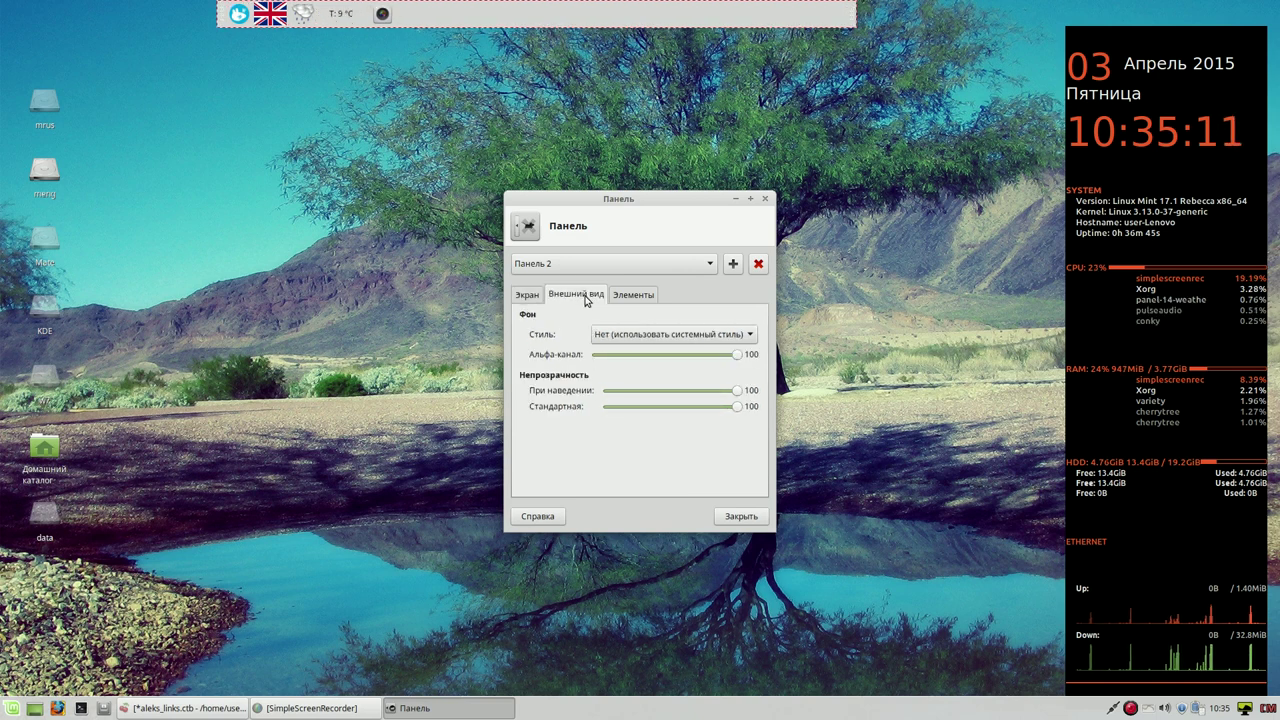
{"action": "left_click_drag", "start_coordinate": [738, 406], "coordinate": [603, 414]}
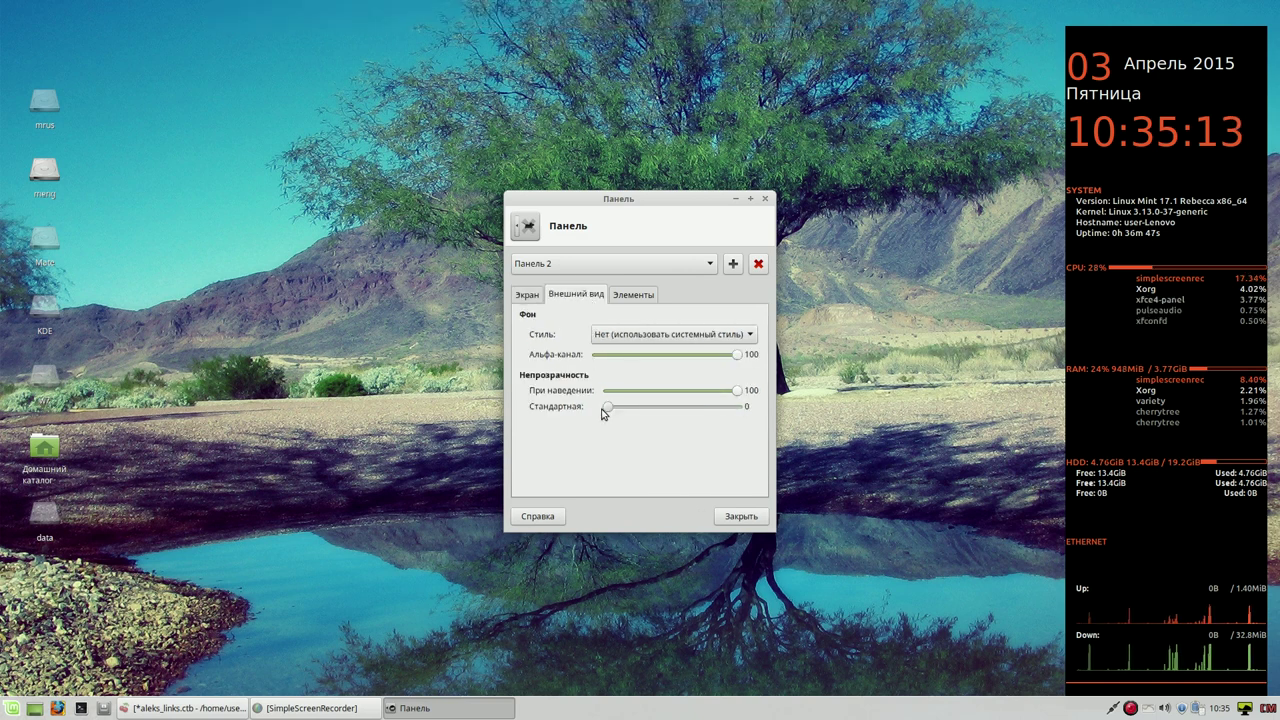
{"action": "left_click", "coordinate": [741, 517]}
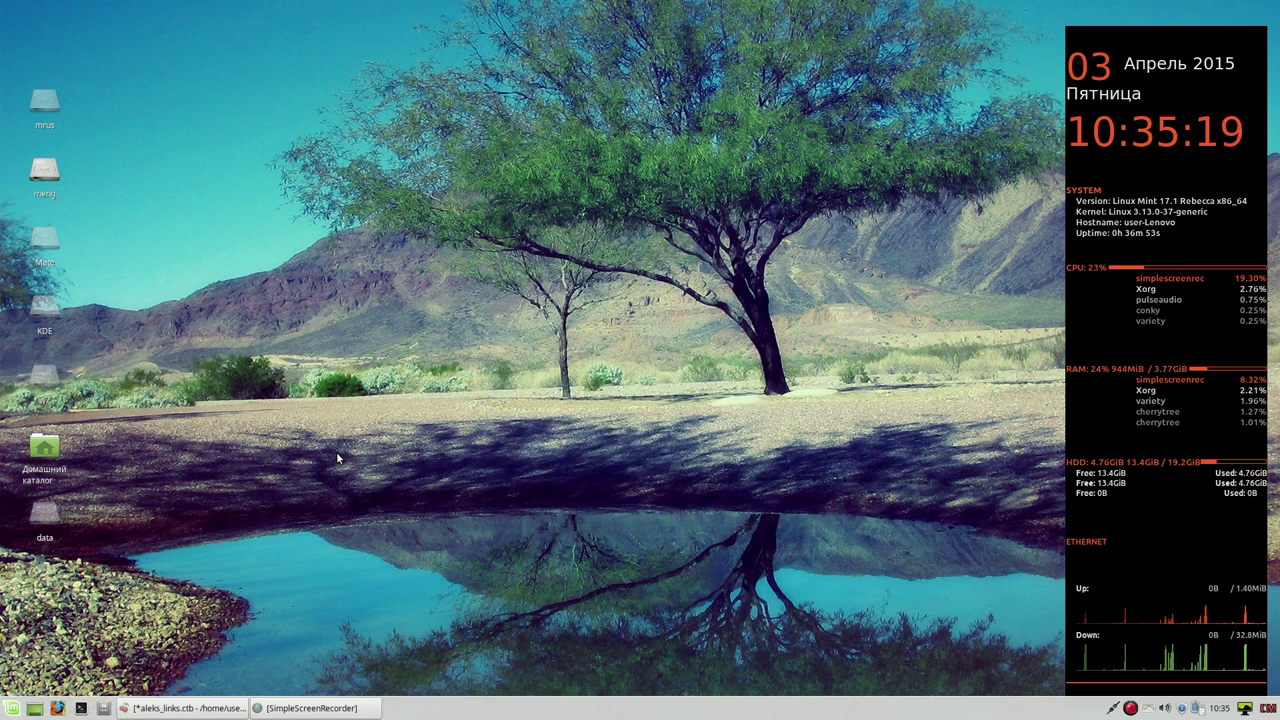
{"action": "mouse_move", "coordinate": [530, 5]}
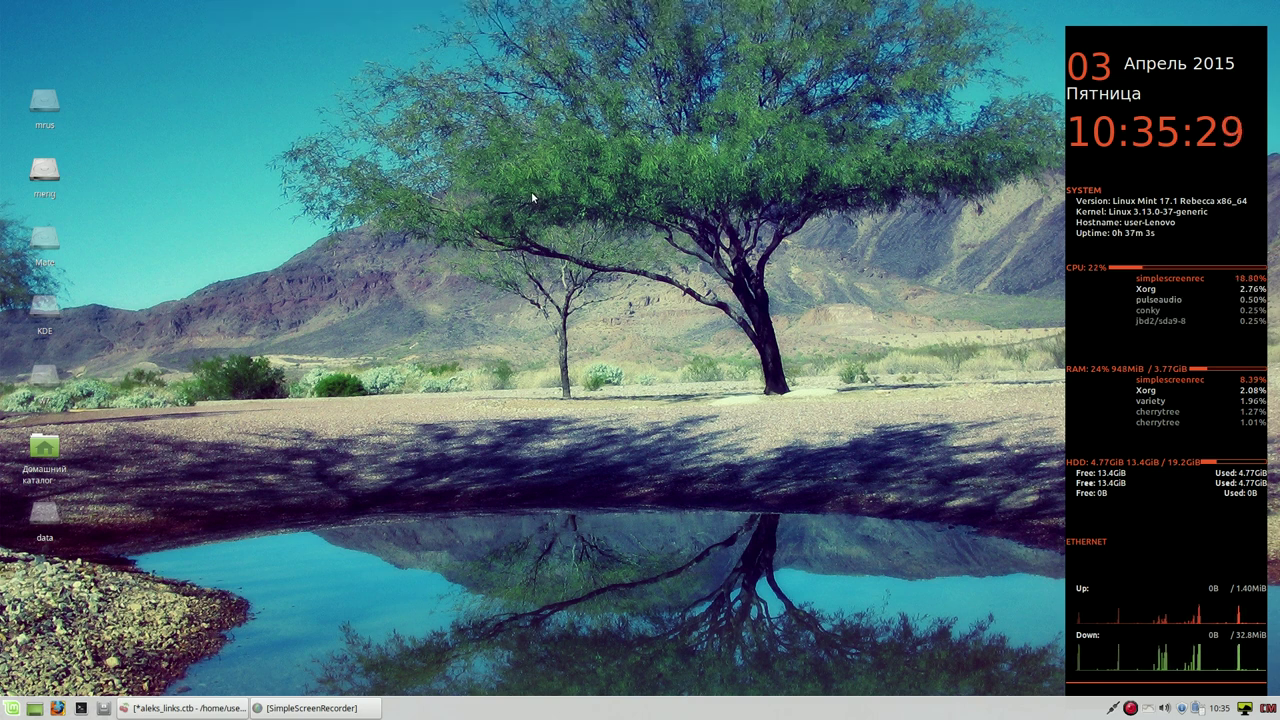
Step: Set Panel 1's standard opacity to 0 as well, close the panel preferences, and reveal both hidden panels in turn
{"action": "right_click", "coordinate": [729, 706]}
{"action": "mouse_move", "coordinate": [751, 703]}
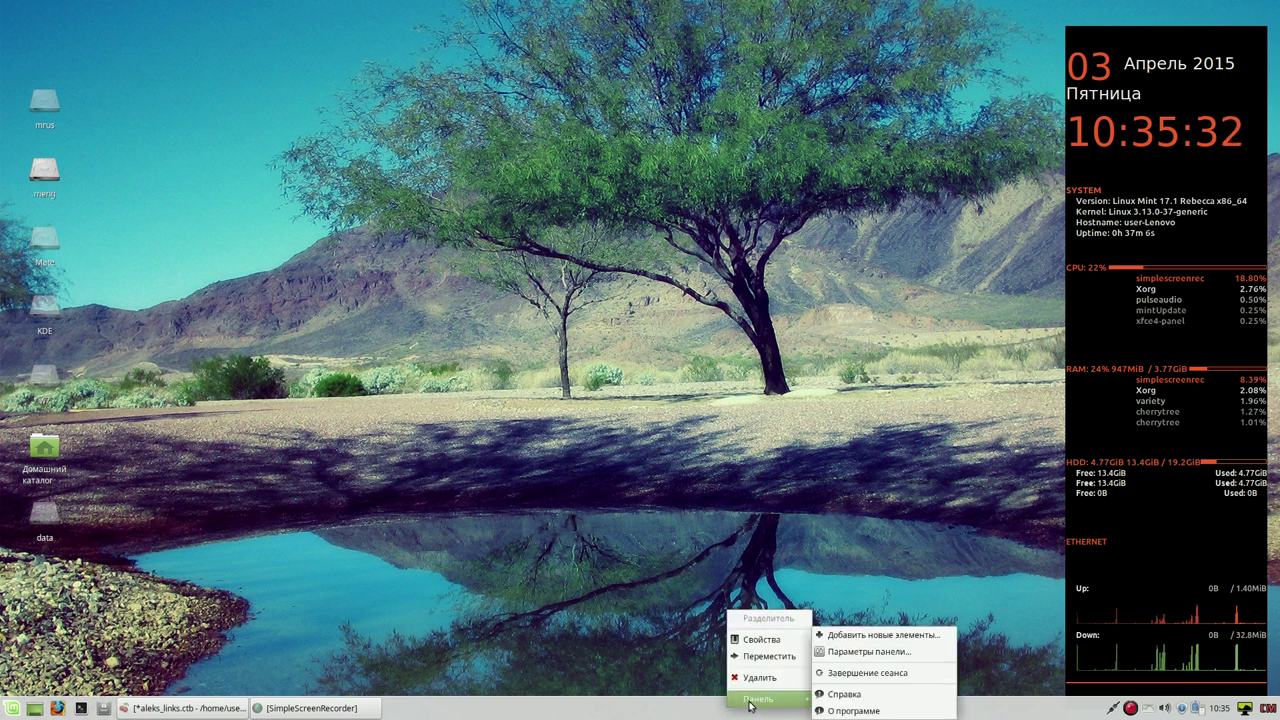
{"action": "left_click", "coordinate": [866, 651]}
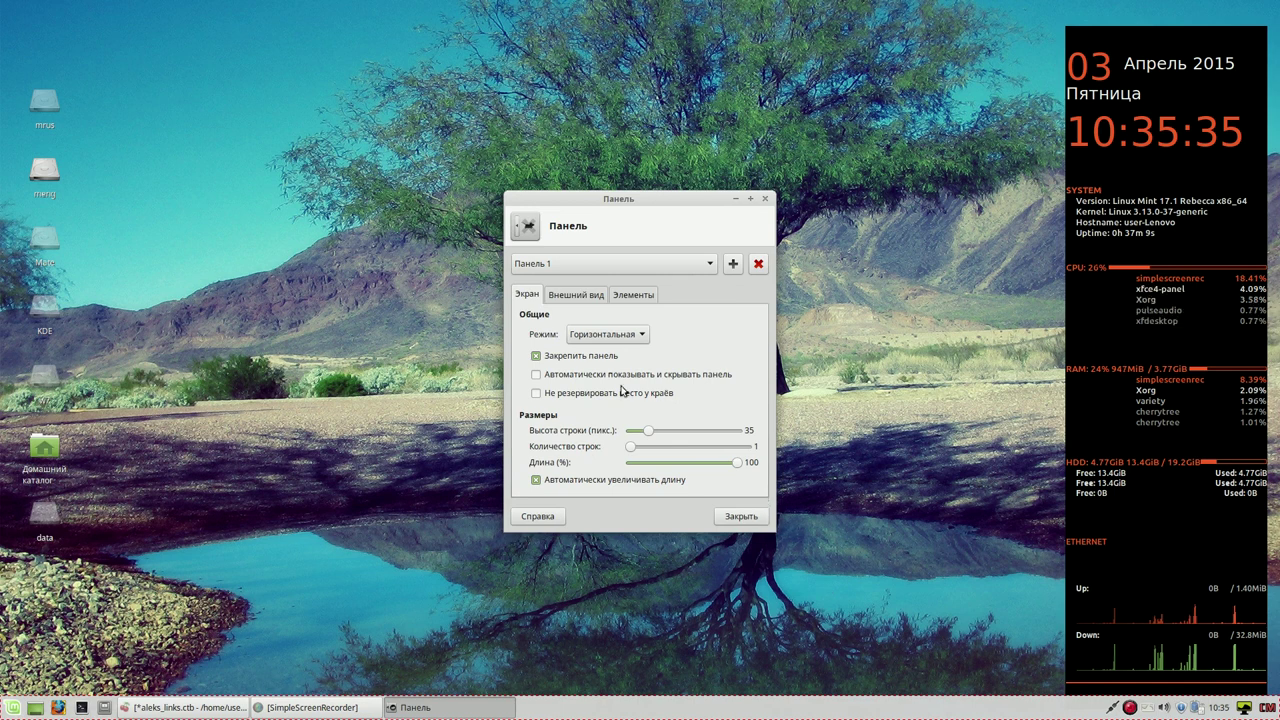
{"action": "left_click", "coordinate": [575, 295]}
{"action": "left_click_drag", "start_coordinate": [738, 407], "coordinate": [597, 409]}
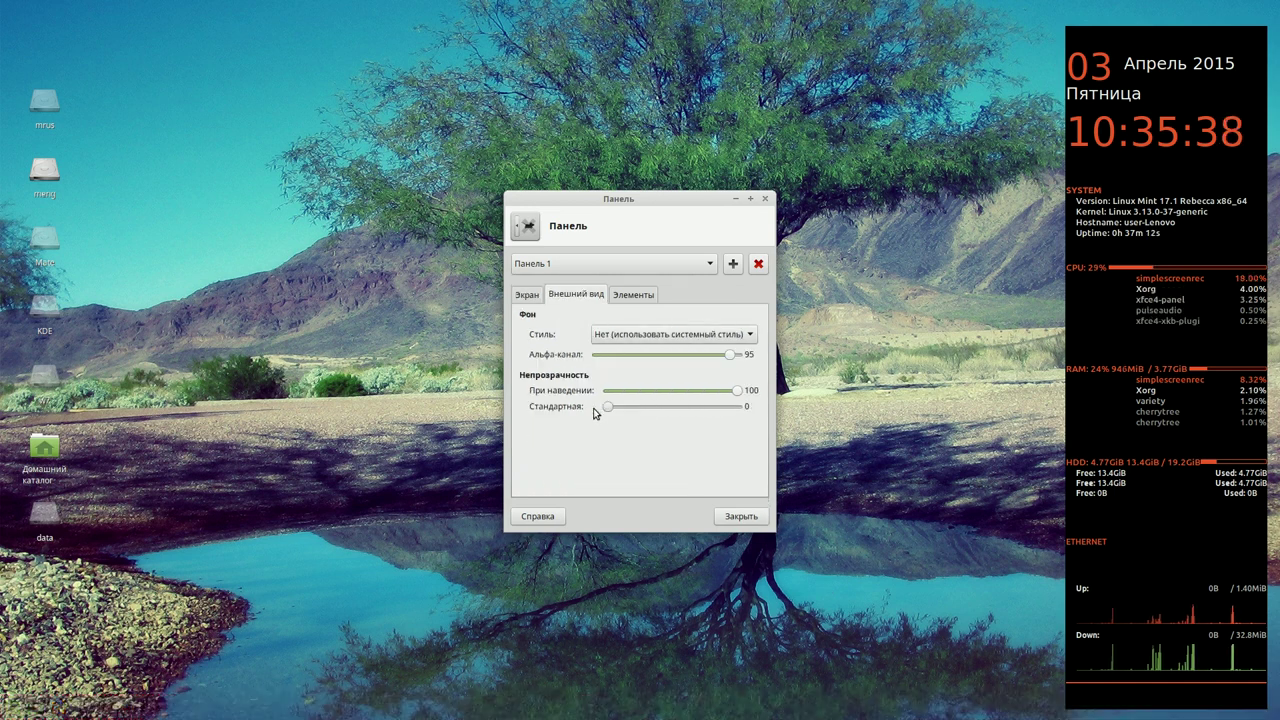
{"action": "left_click", "coordinate": [740, 516]}
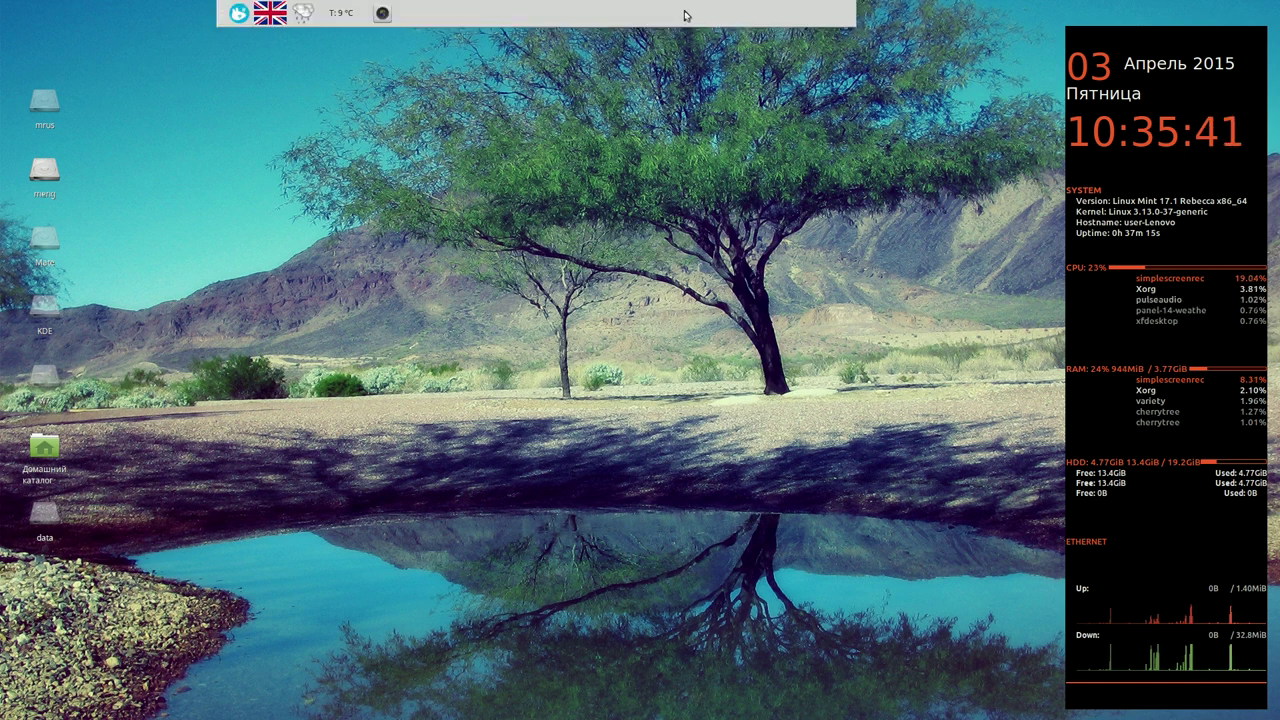
{"action": "mouse_move", "coordinate": [662, 716]}
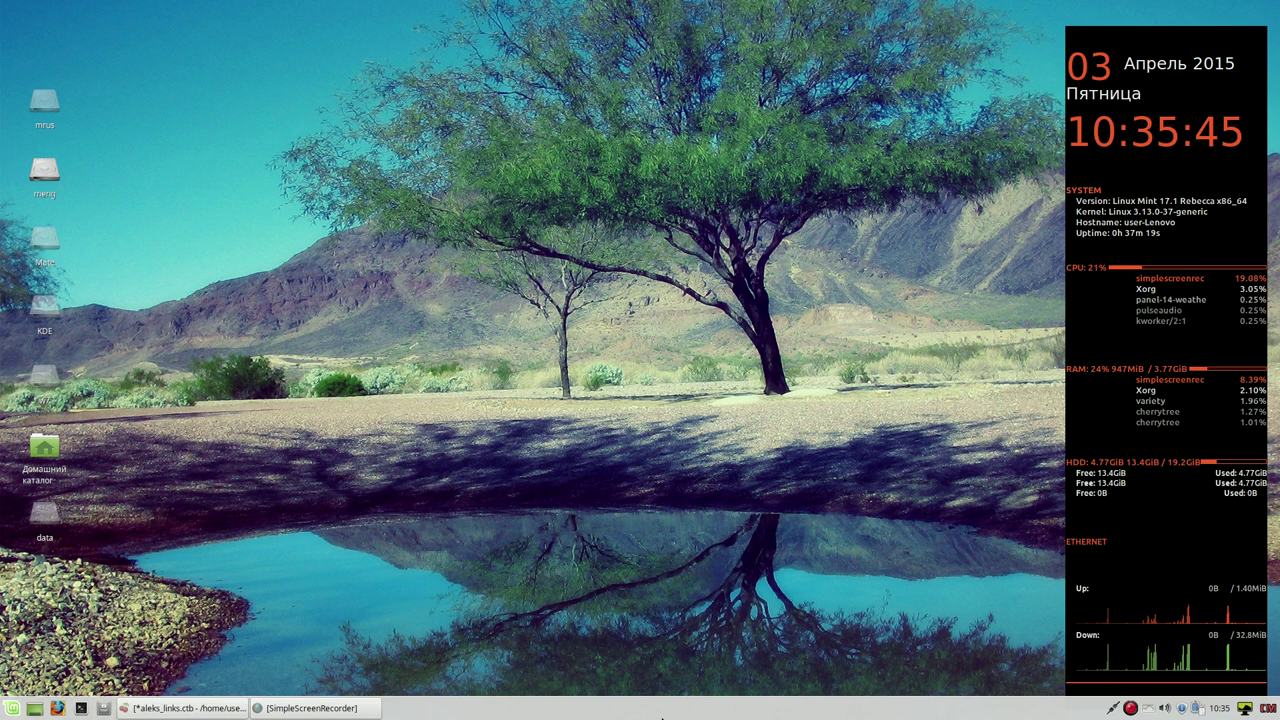
Step: Switch to CherryTree, save the aleks_links.ctb notes, reposition the window on the desktop, and minimize it
{"action": "left_click", "coordinate": [222, 708]}
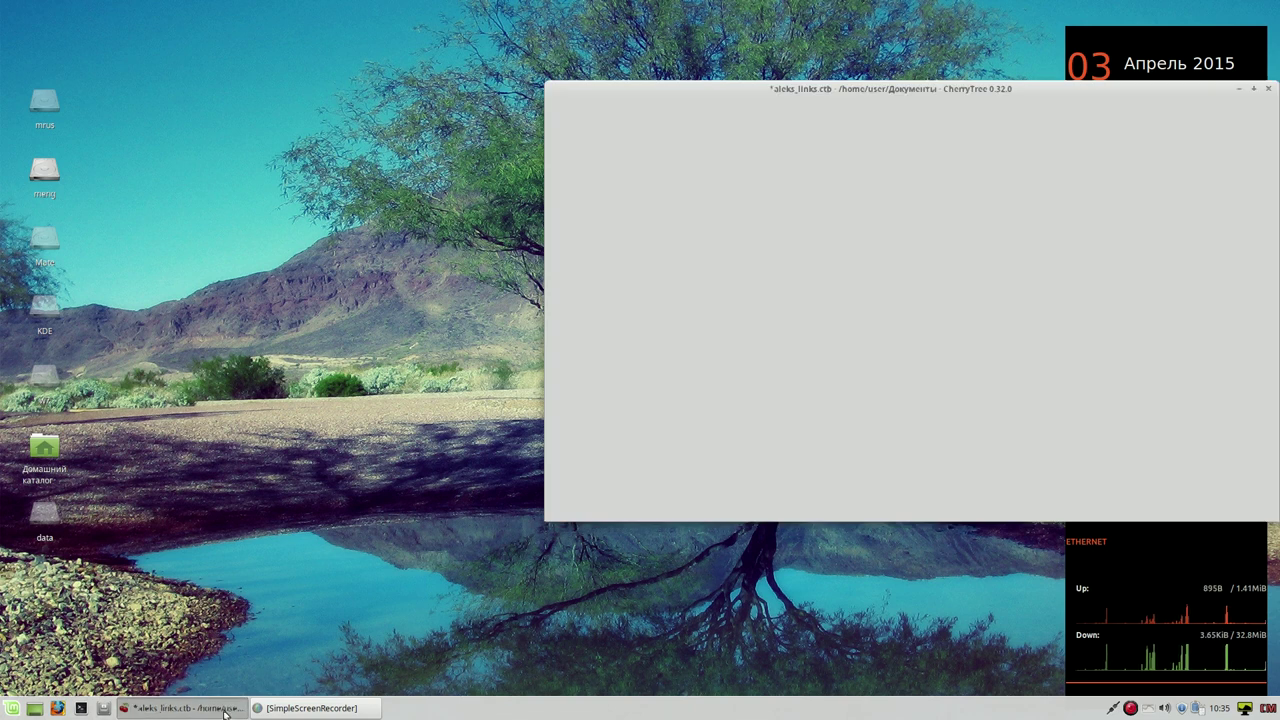
{"action": "left_click", "coordinate": [653, 125]}
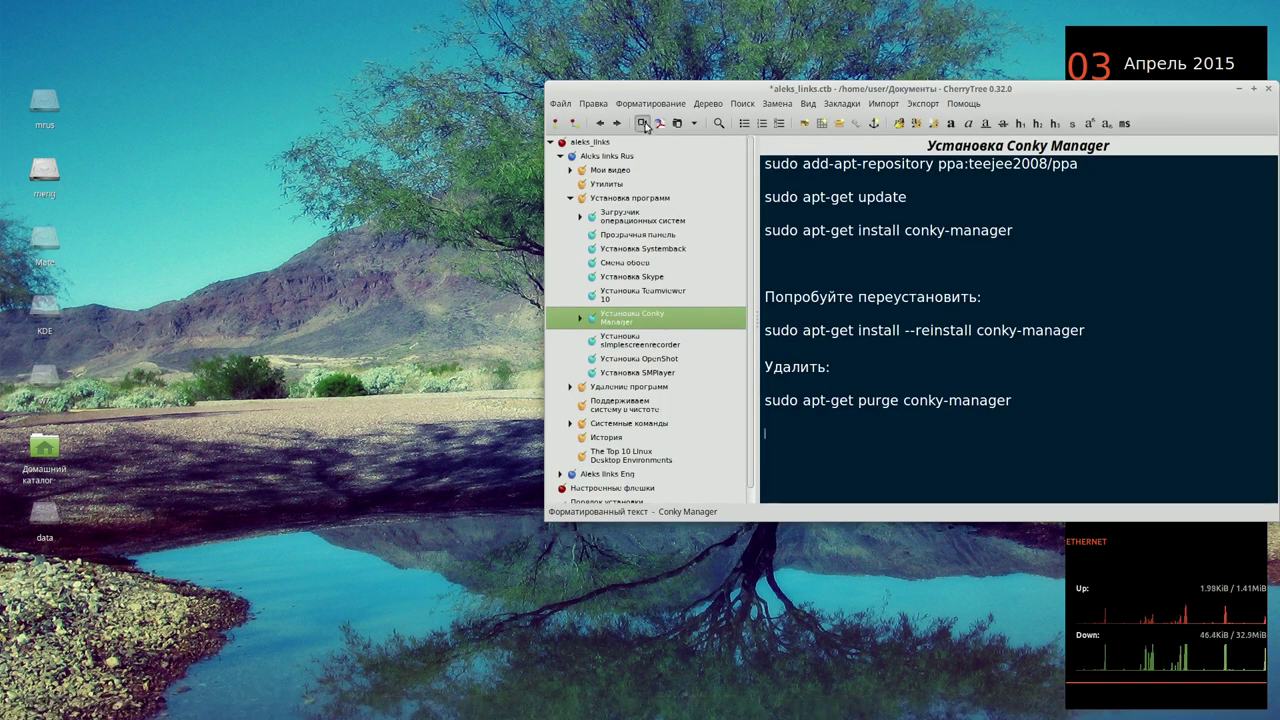
{"action": "left_click_drag", "start_coordinate": [1070, 93], "coordinate": [830, 70]}
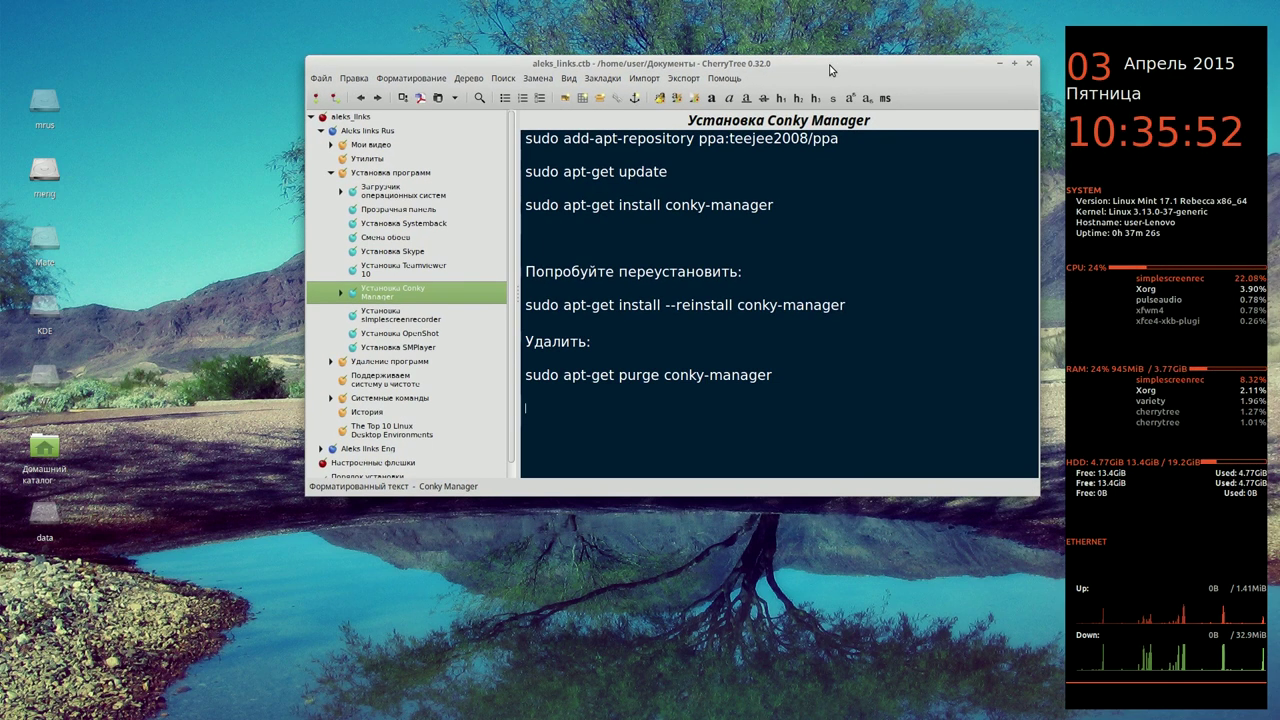
{"action": "left_click", "coordinate": [1001, 65]}
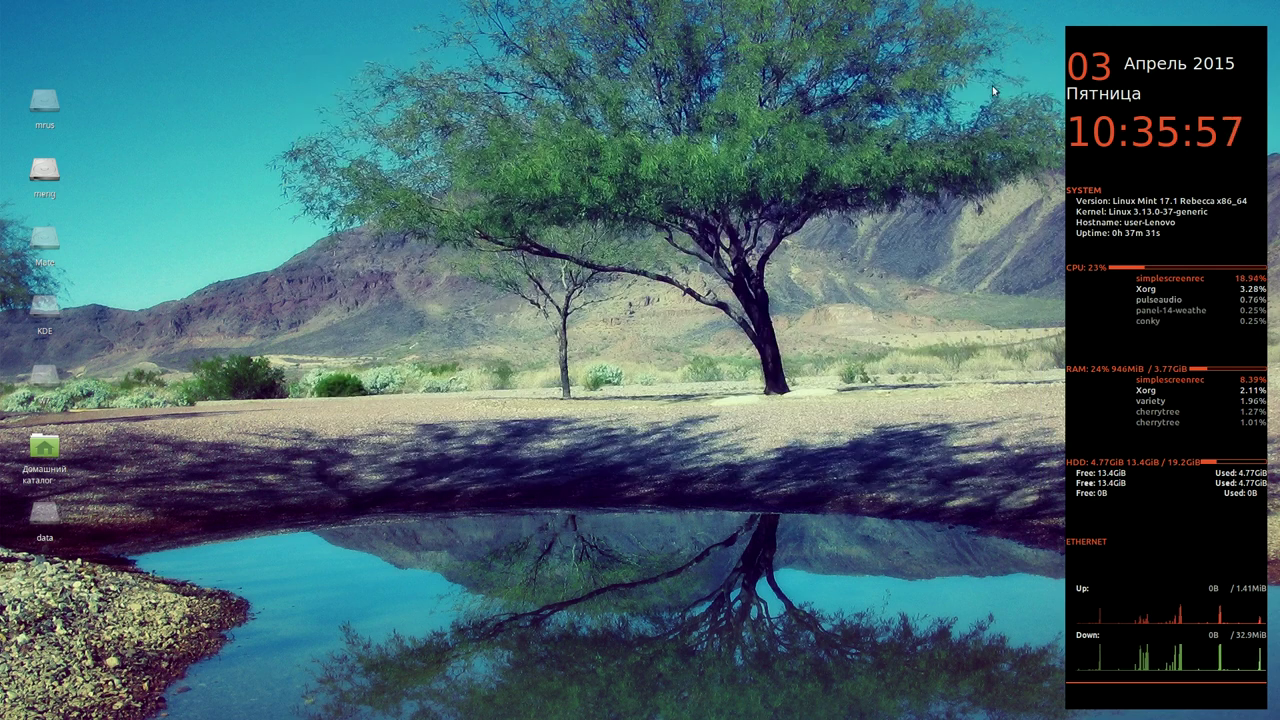
Step: In Conky Manager, disable the conky_long widget, enable conky_short instead, and close the manager
{"action": "mouse_move", "coordinate": [1105, 712]}
{"action": "scroll", "coordinate": [1150, 709], "scroll_direction": "down", "scroll_amount": 1}
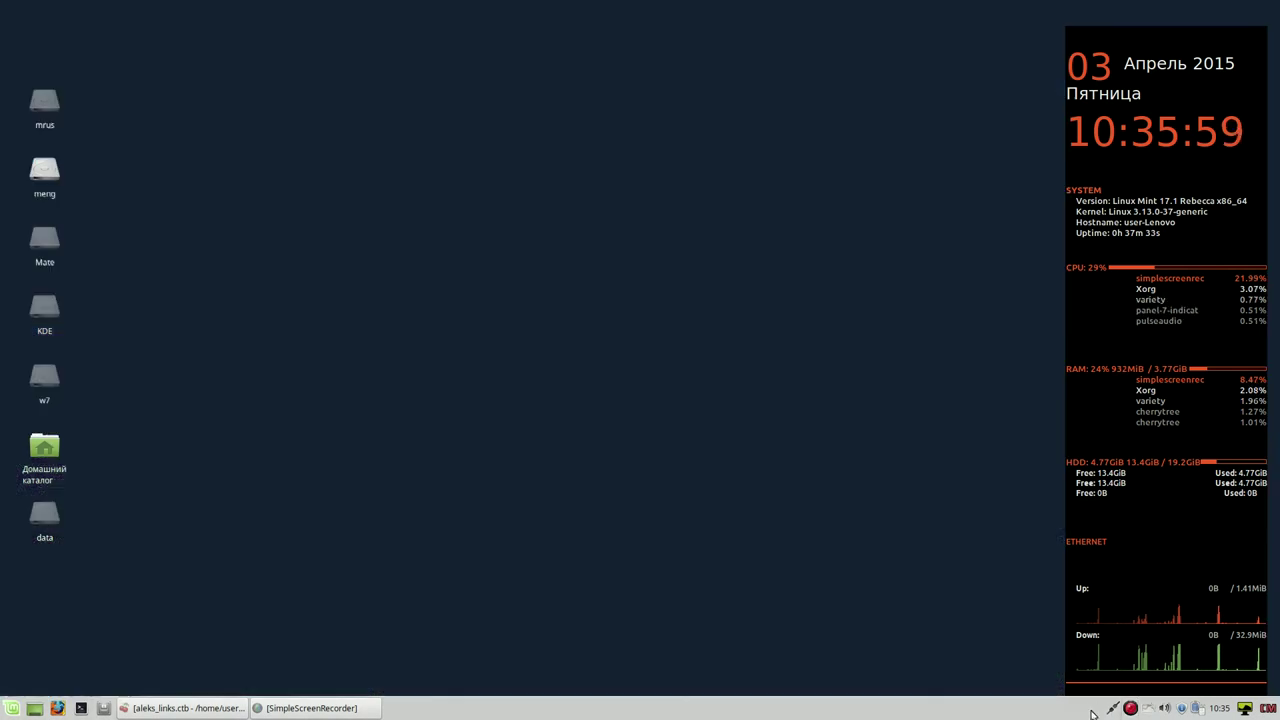
{"action": "left_click", "coordinate": [1268, 708]}
{"action": "left_click_drag", "start_coordinate": [711, 216], "coordinate": [629, 142]}
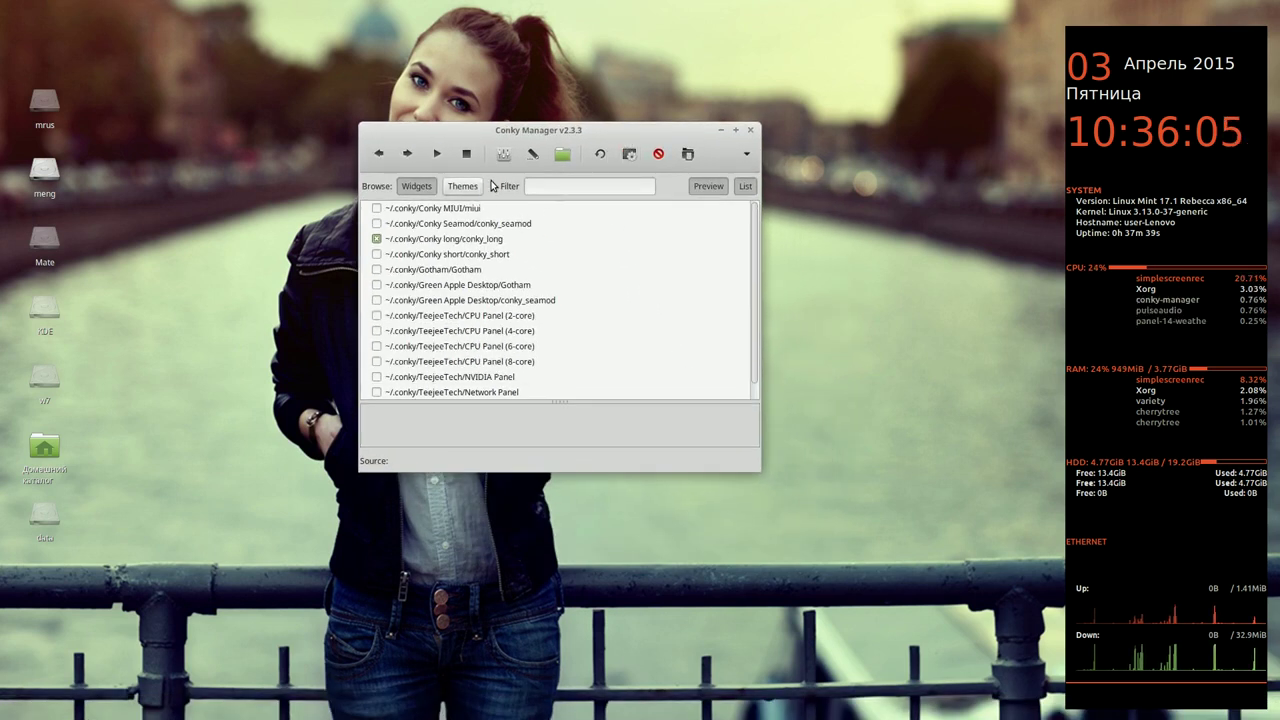
{"action": "left_click", "coordinate": [377, 239]}
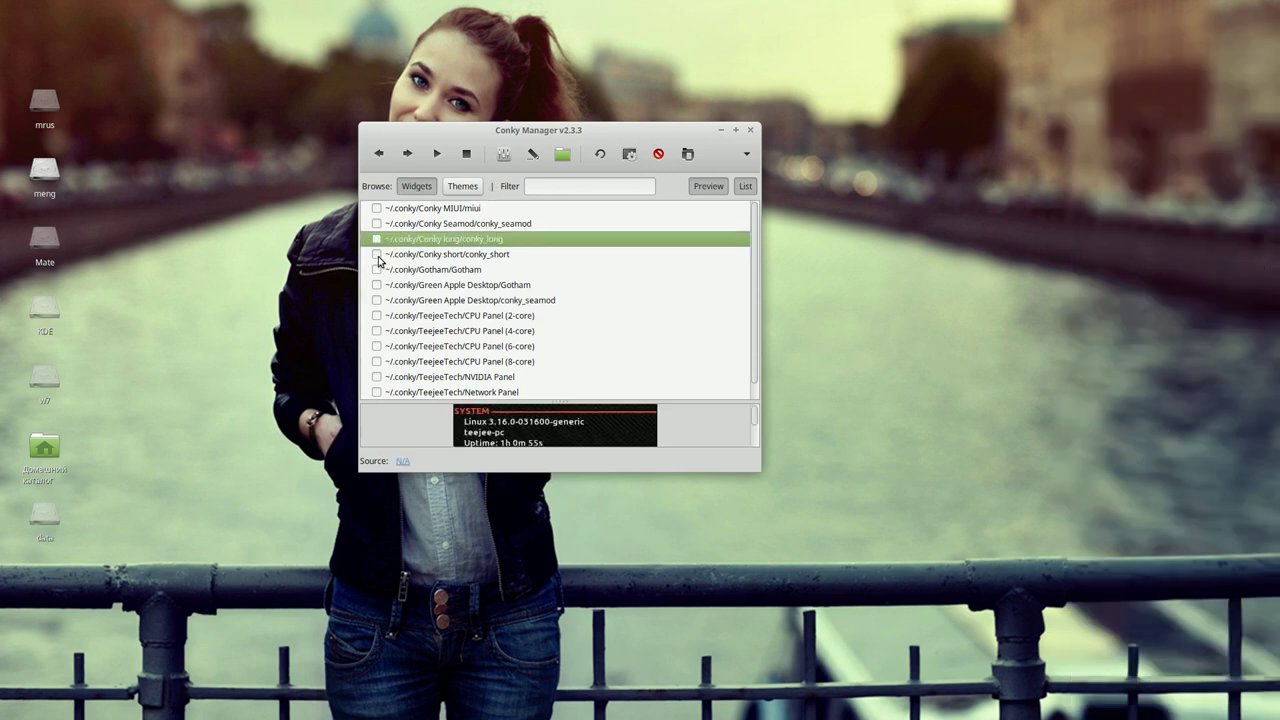
{"action": "left_click", "coordinate": [377, 255]}
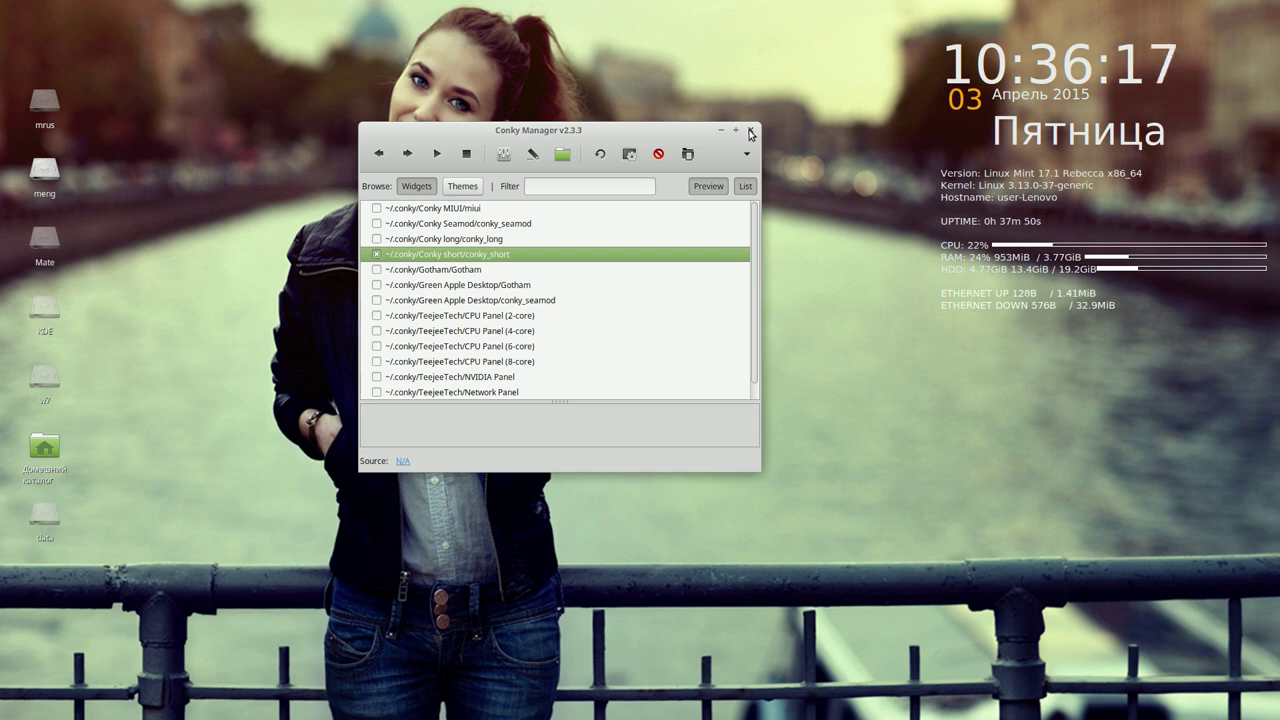
{"action": "left_click", "coordinate": [751, 131]}
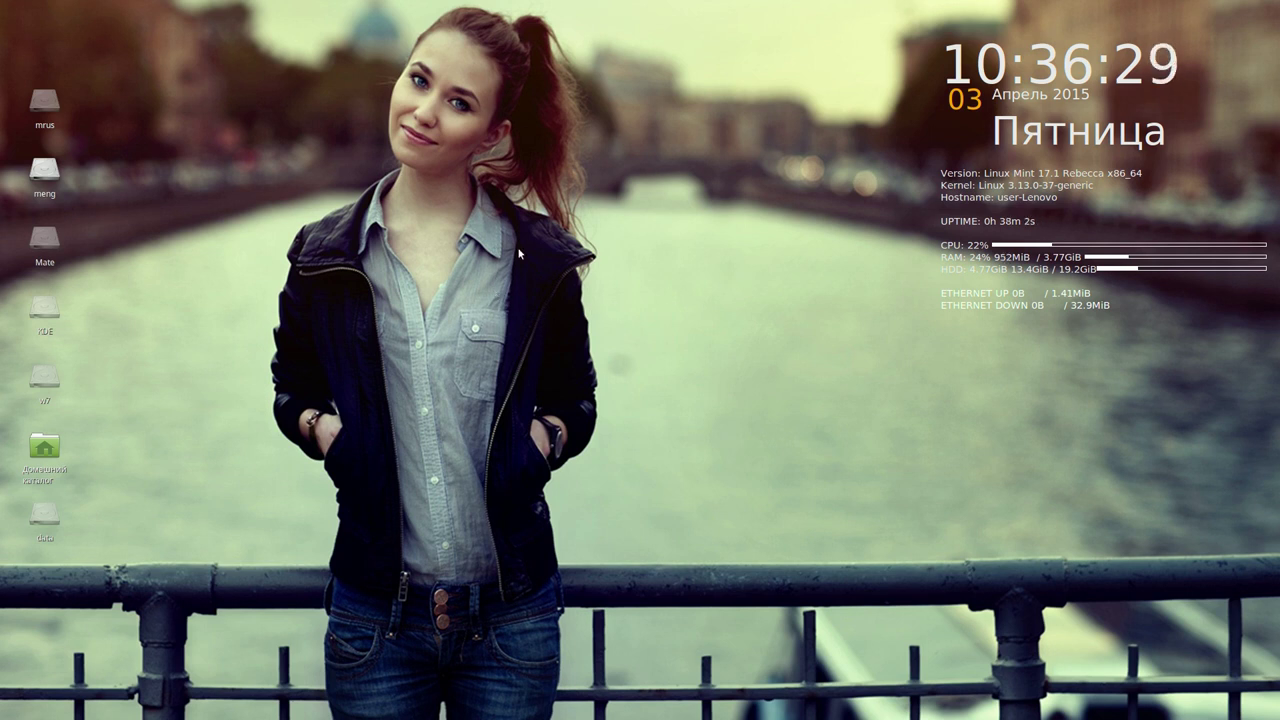
Step: Add a Firefox launcher to Panel 2 from the Internet category of that panel's applications menu, and close the menu
{"action": "mouse_move", "coordinate": [651, 3]}
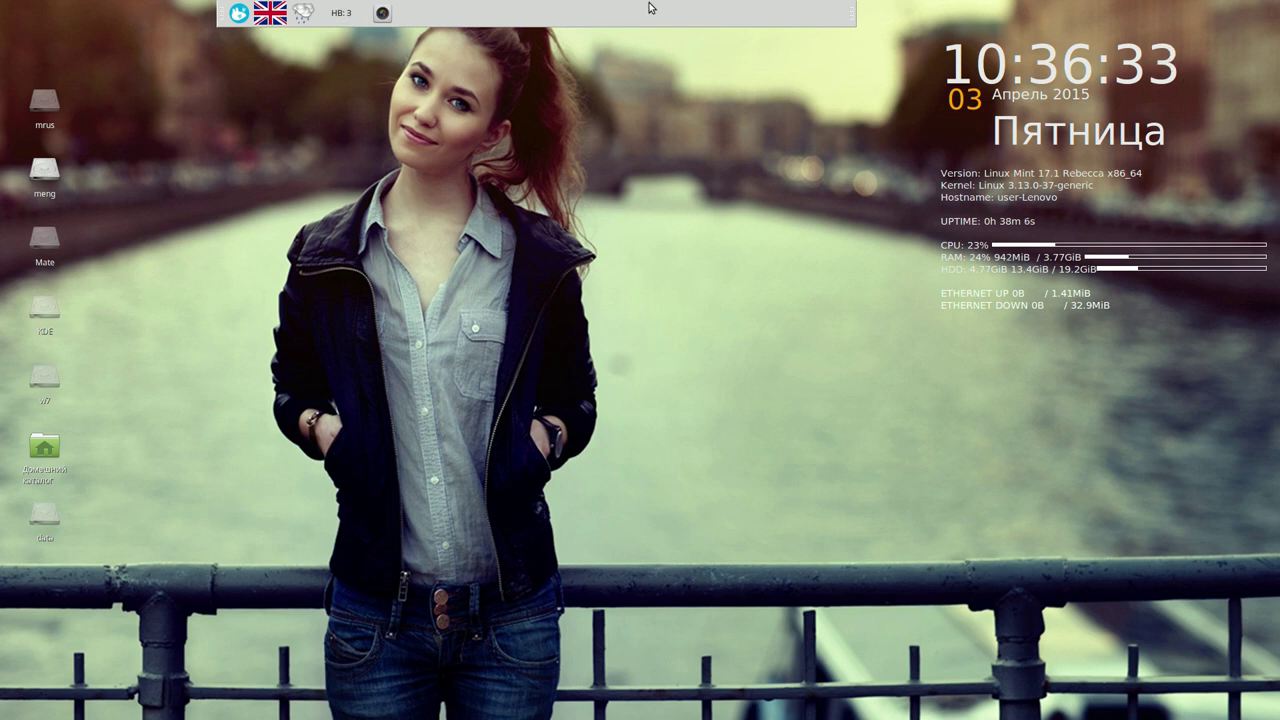
{"action": "left_click", "coordinate": [237, 16]}
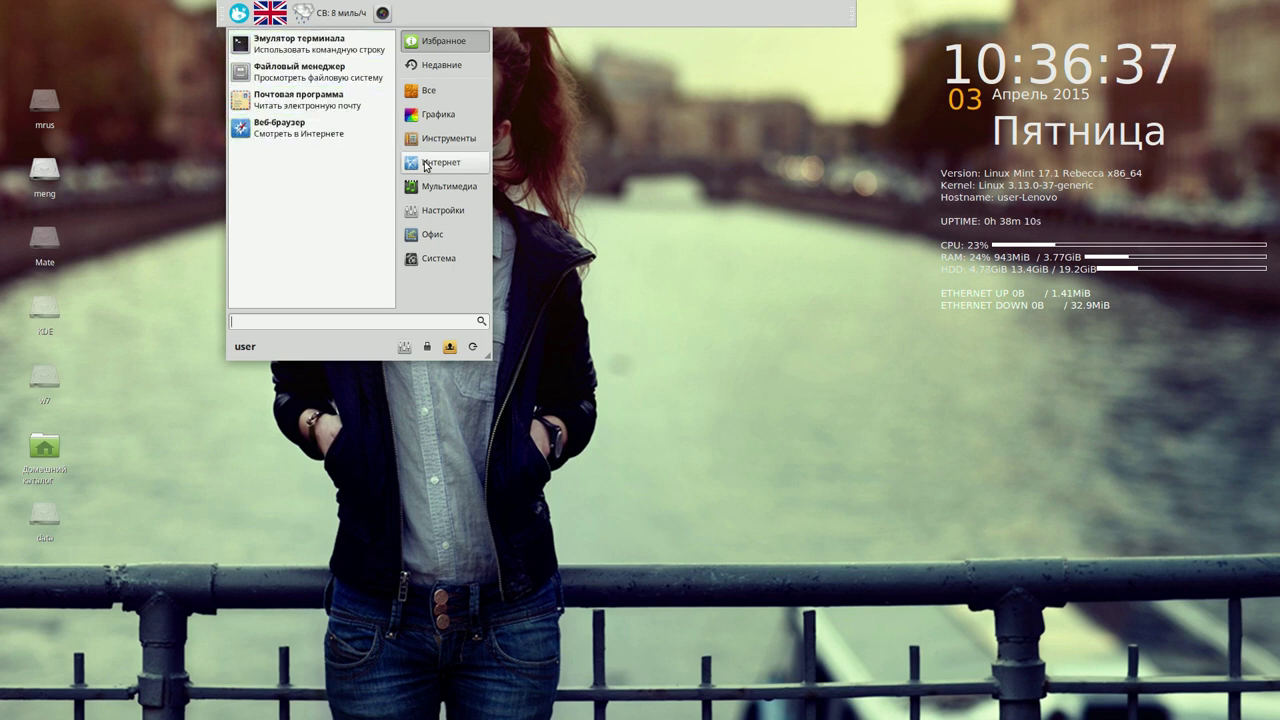
{"action": "left_click", "coordinate": [426, 165]}
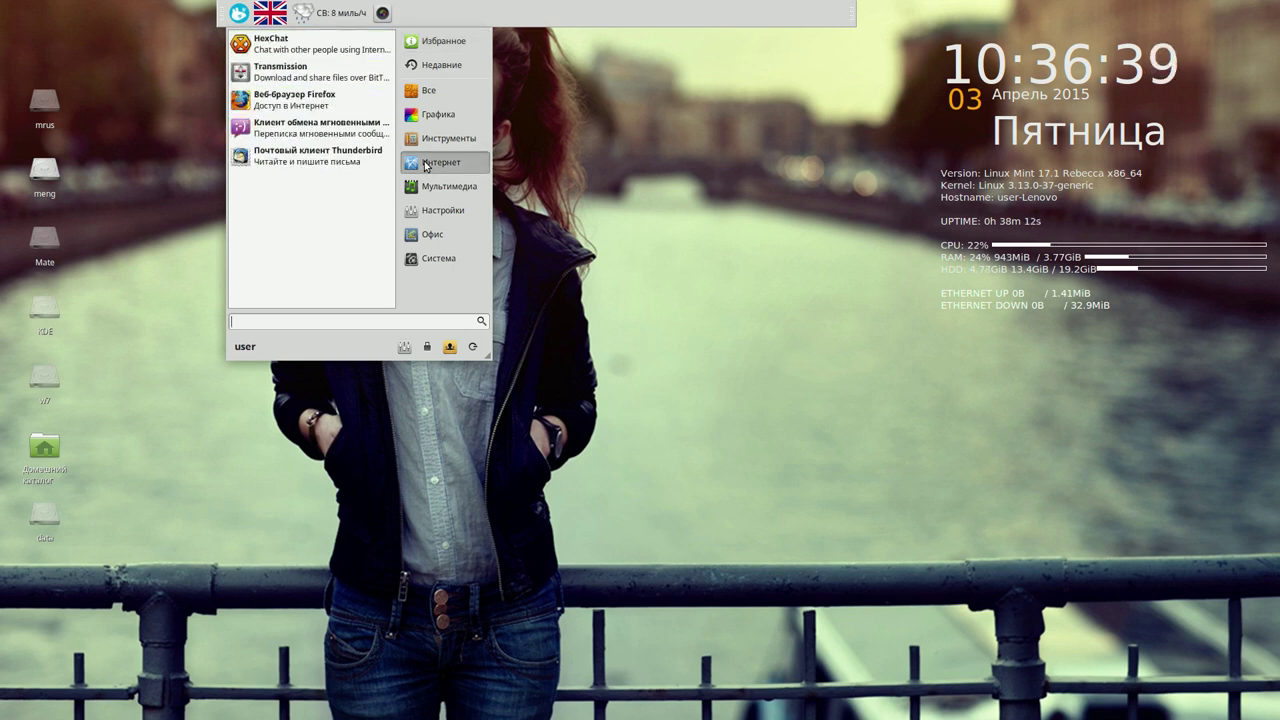
{"action": "right_click", "coordinate": [287, 104]}
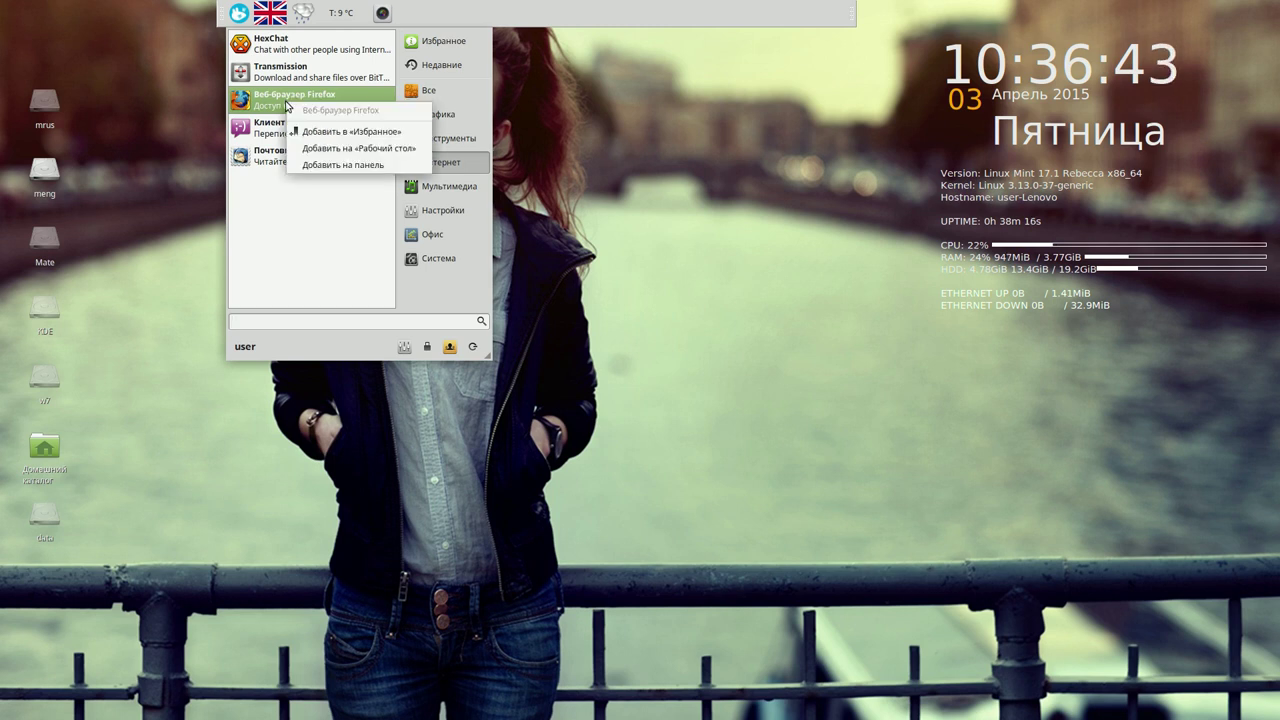
{"action": "left_click", "coordinate": [342, 164]}
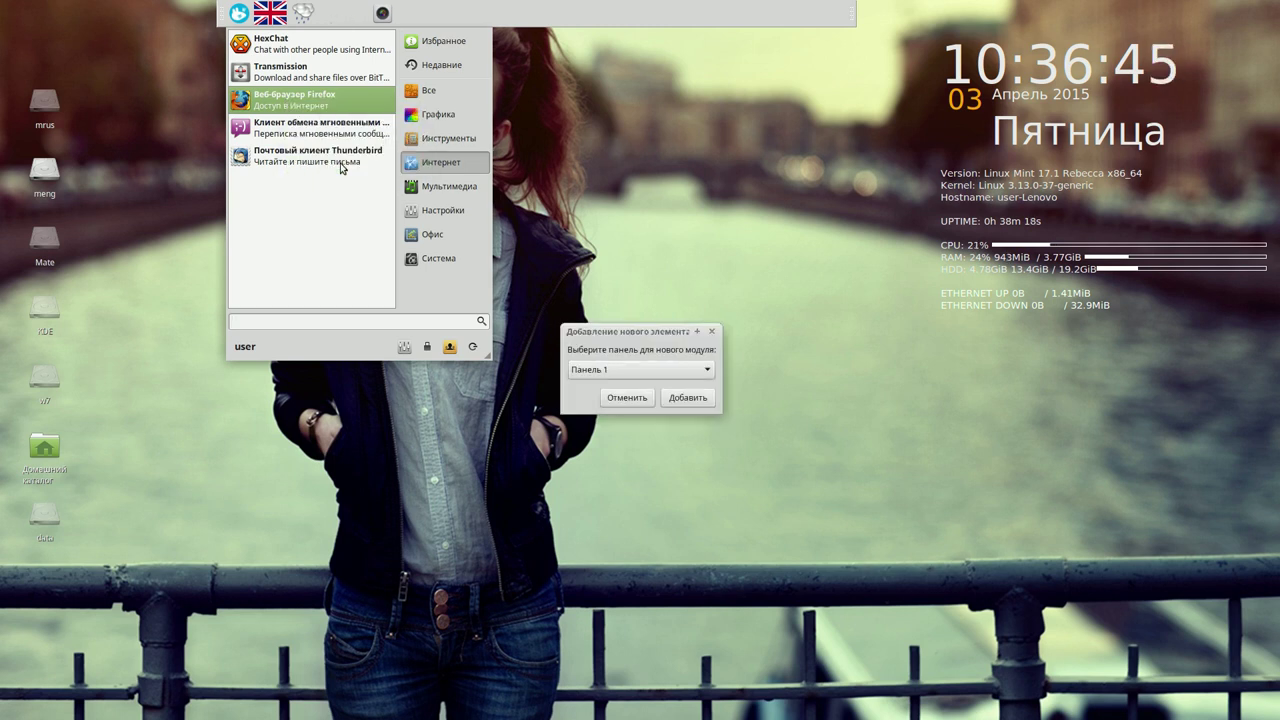
{"action": "left_click_drag", "start_coordinate": [664, 330], "coordinate": [685, 157]}
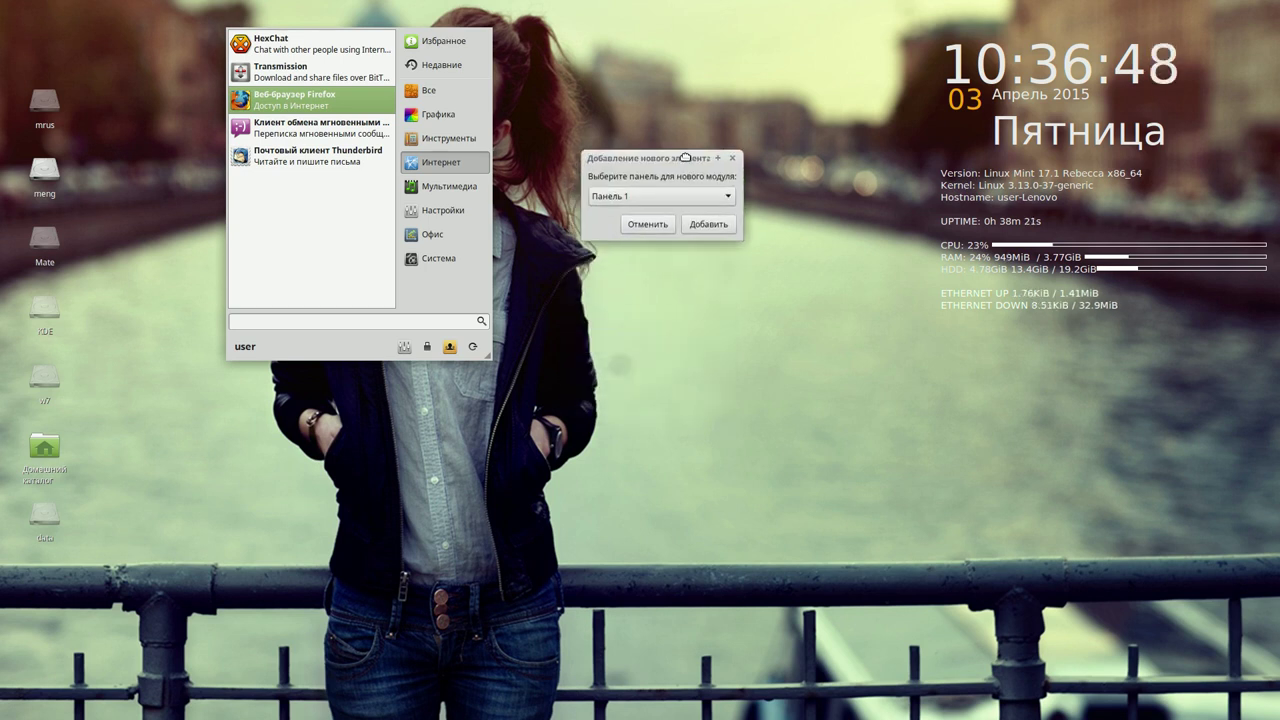
{"action": "left_click", "coordinate": [729, 197]}
{"action": "left_click", "coordinate": [697, 212]}
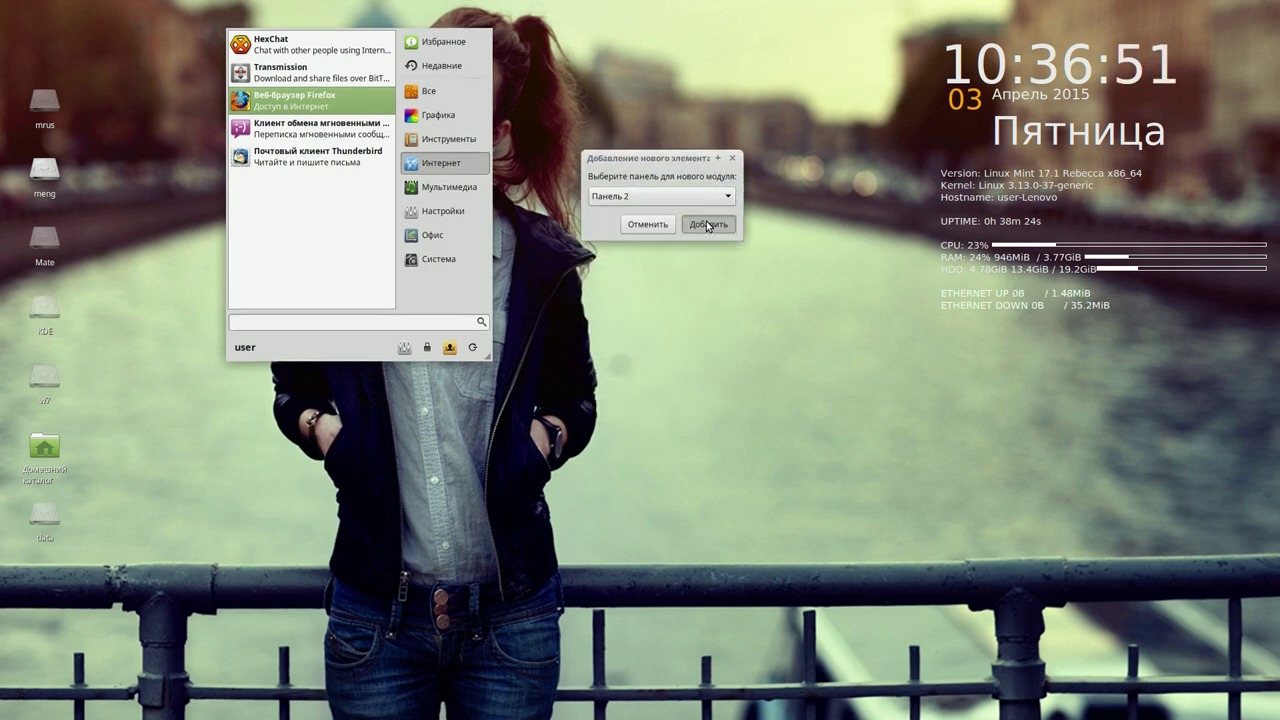
{"action": "left_click", "coordinate": [707, 224]}
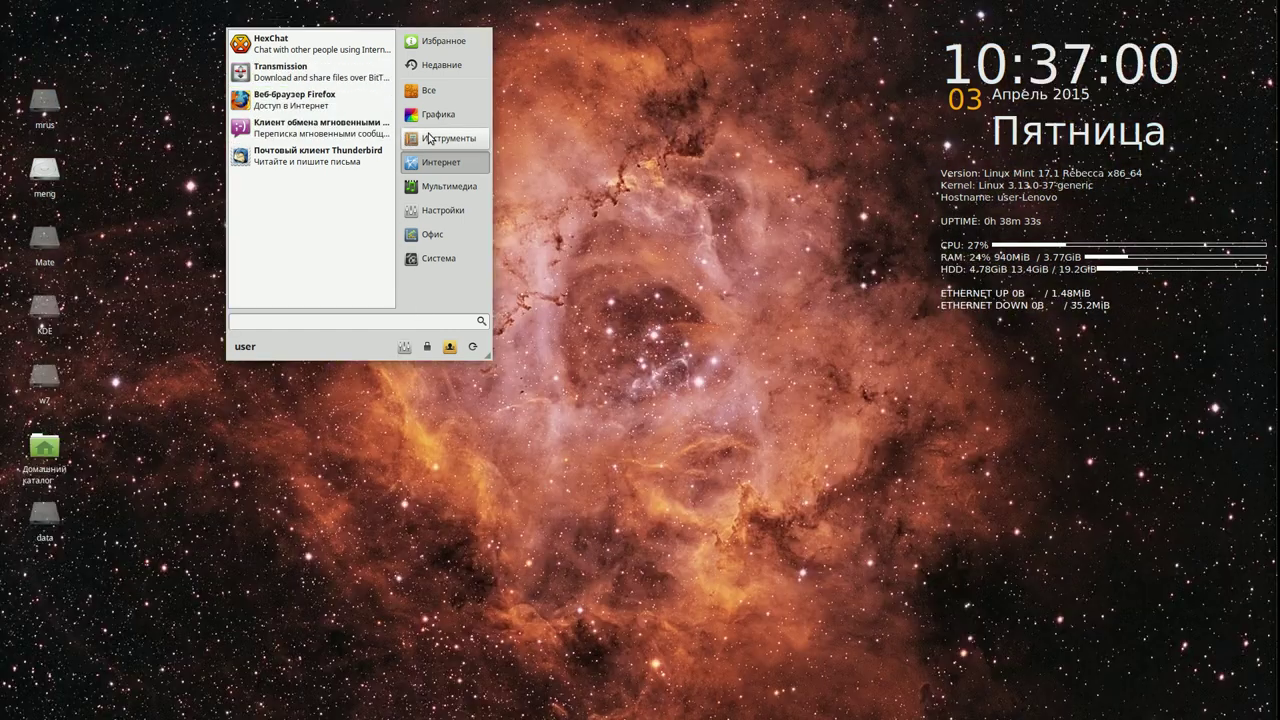
{"action": "left_click", "coordinate": [428, 138]}
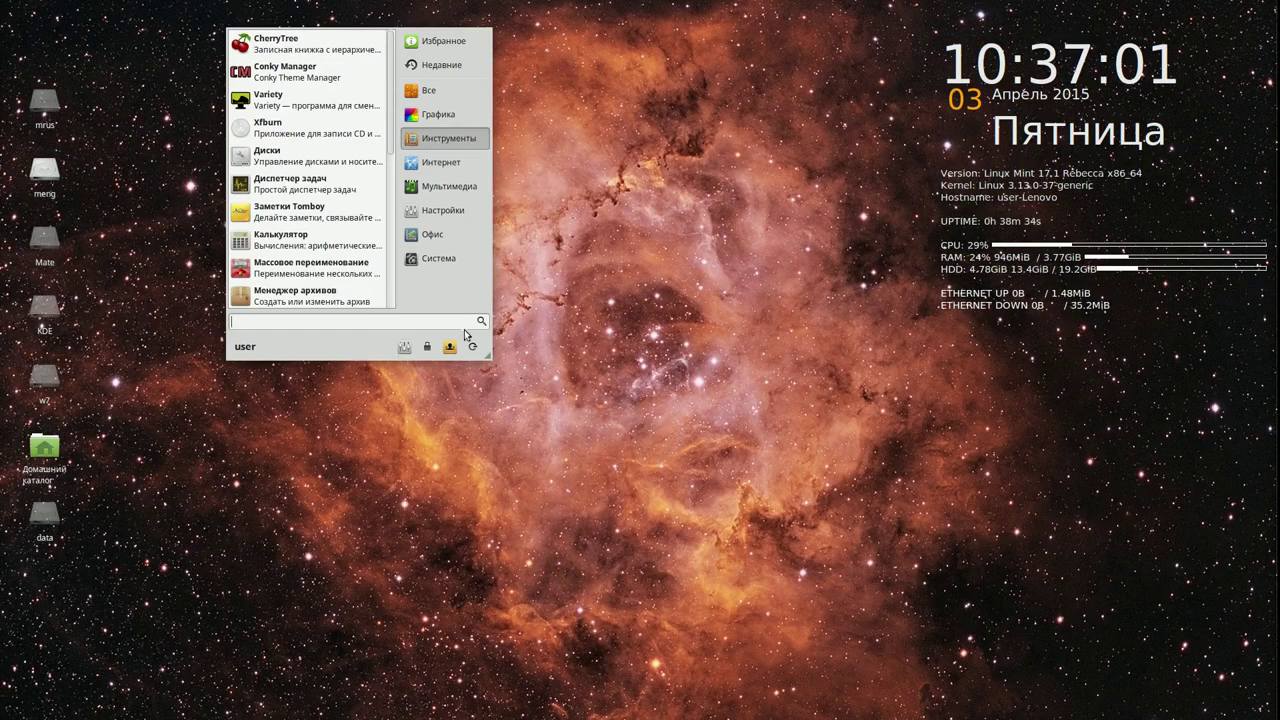
{"action": "left_click", "coordinate": [480, 366]}
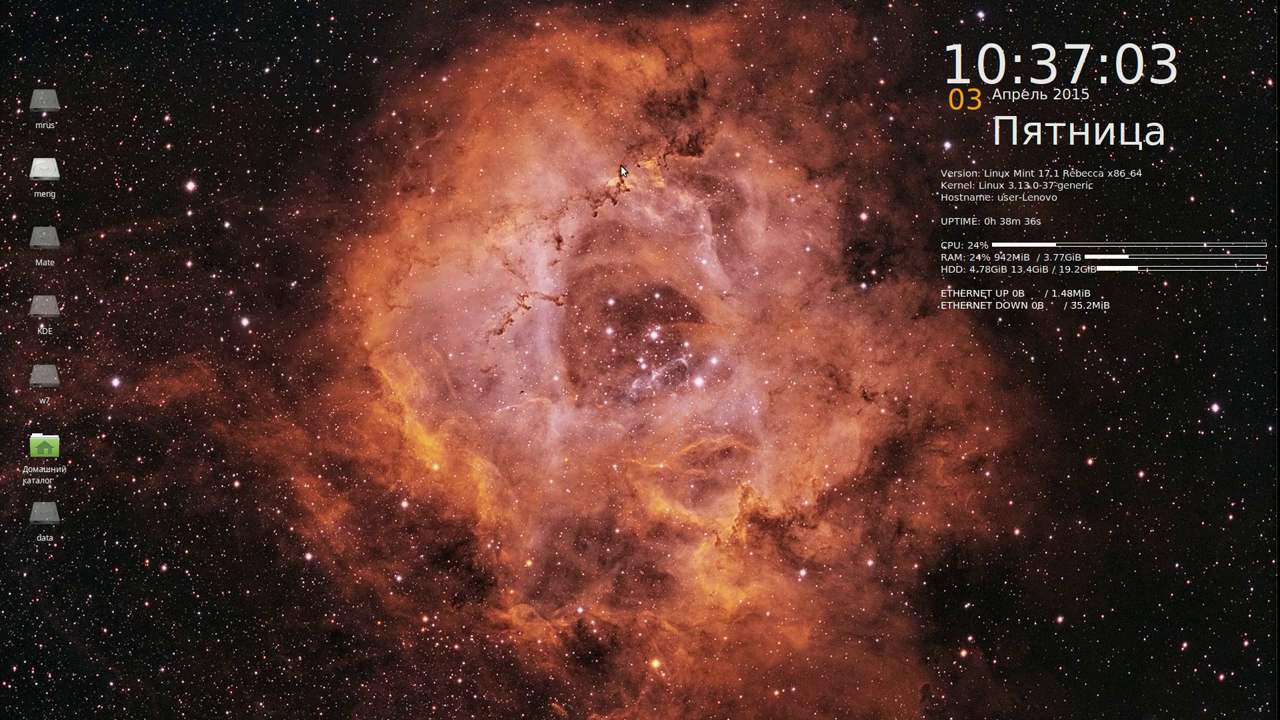
{"action": "mouse_move", "coordinate": [586, 5]}
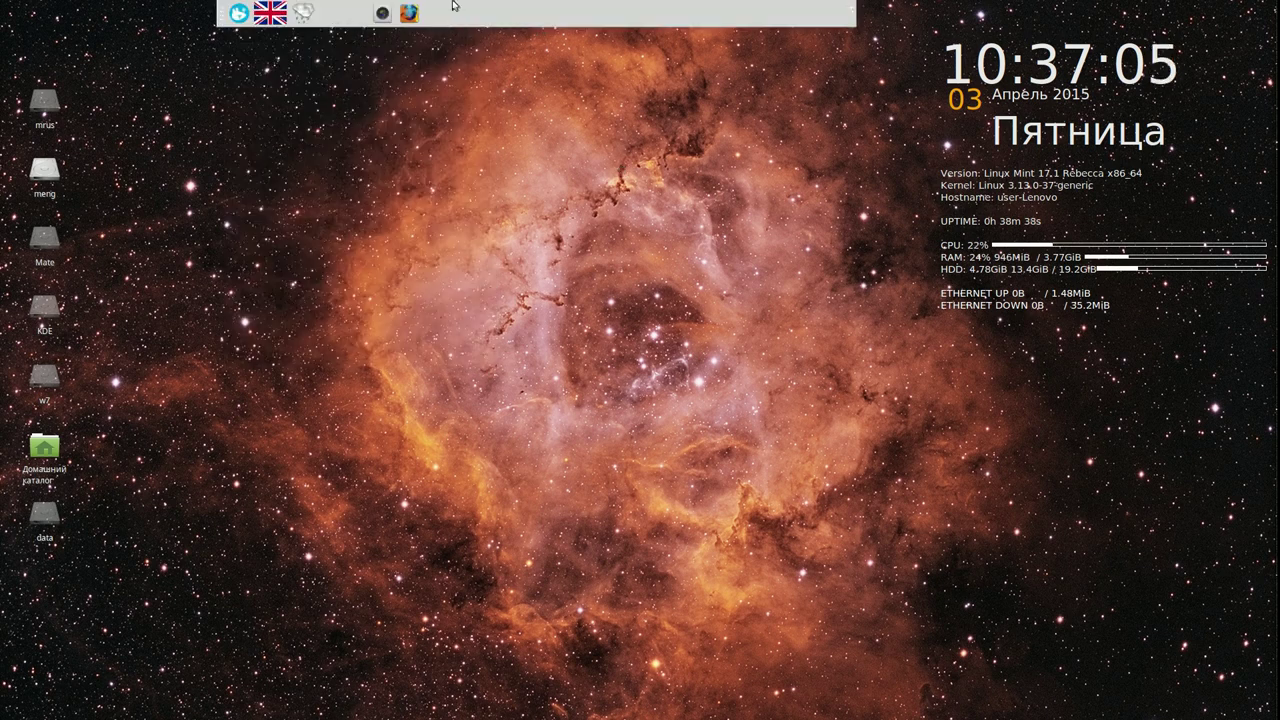
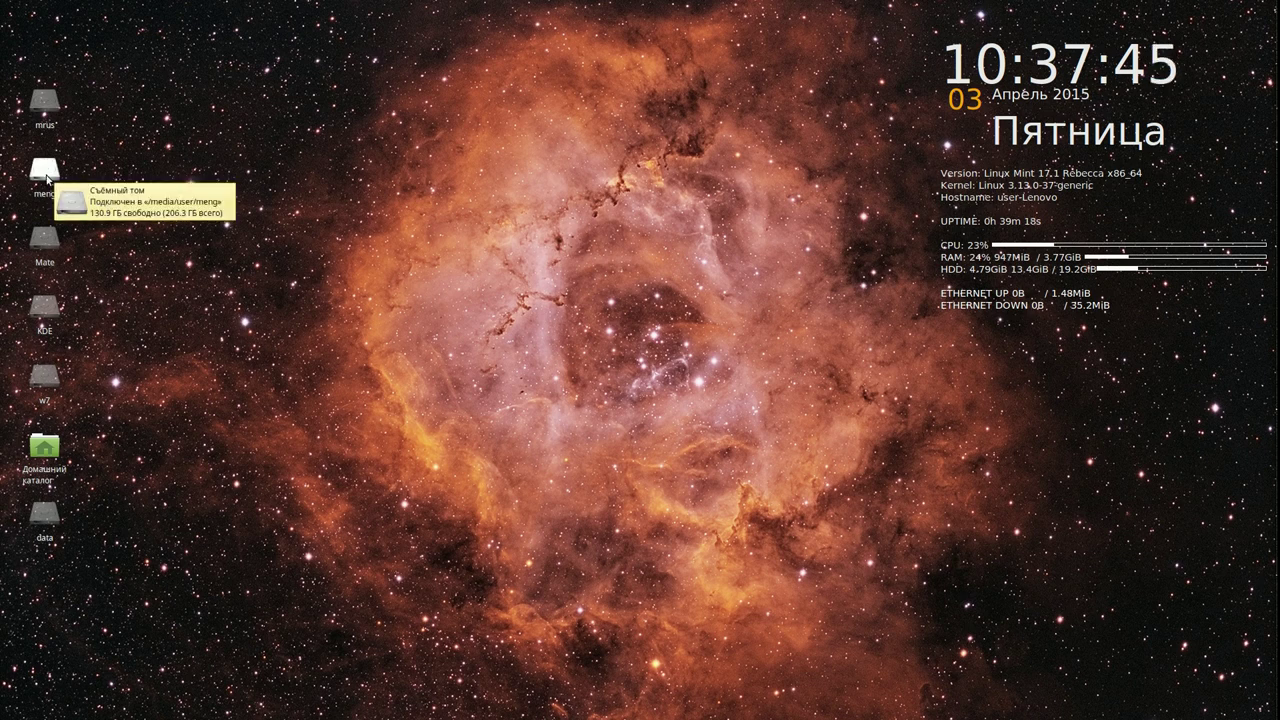
Step: Unmount the meng volume from the desktop
{"action": "right_click", "coordinate": [47, 178]}
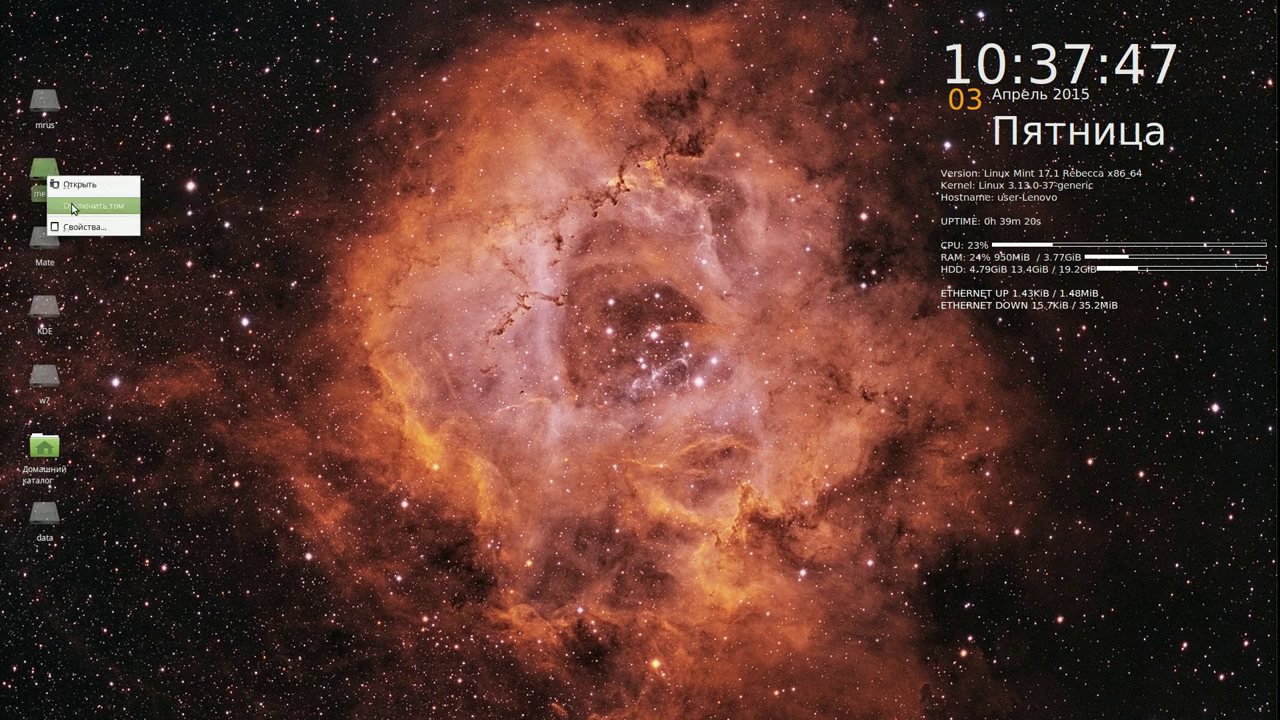
{"action": "left_click", "coordinate": [72, 208]}
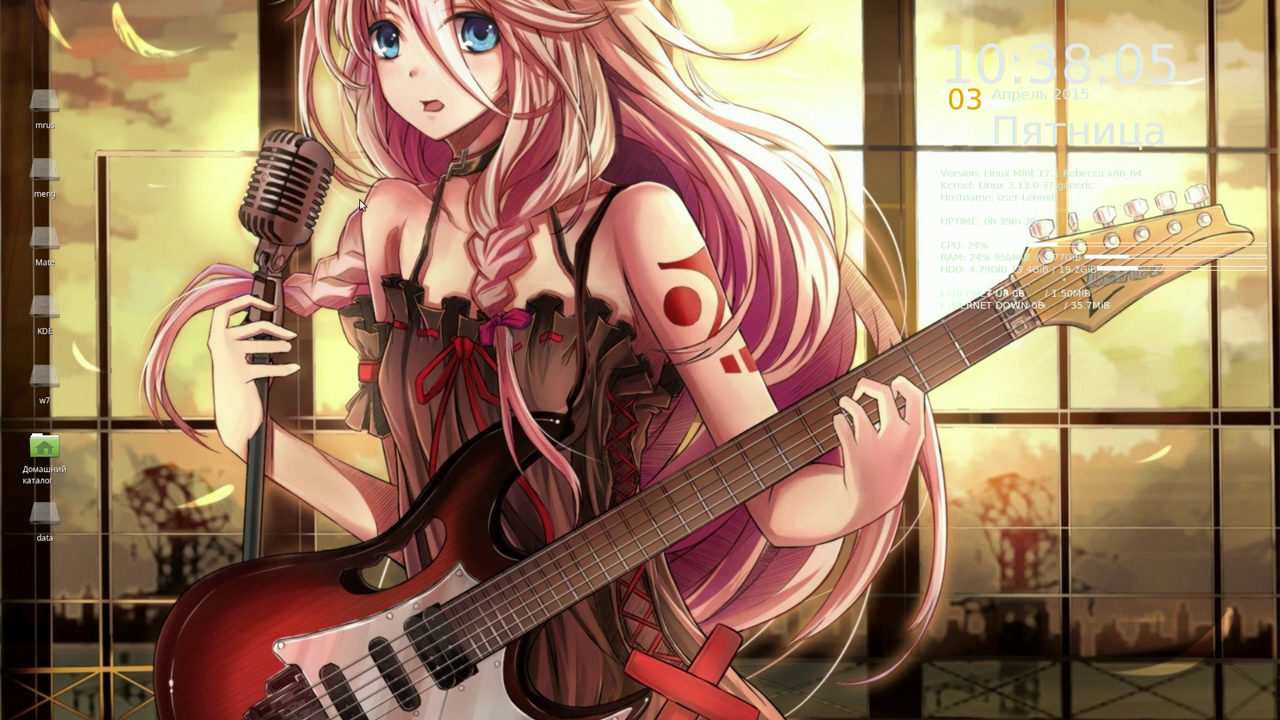
{"action": "mouse_move", "coordinate": [1148, 704]}
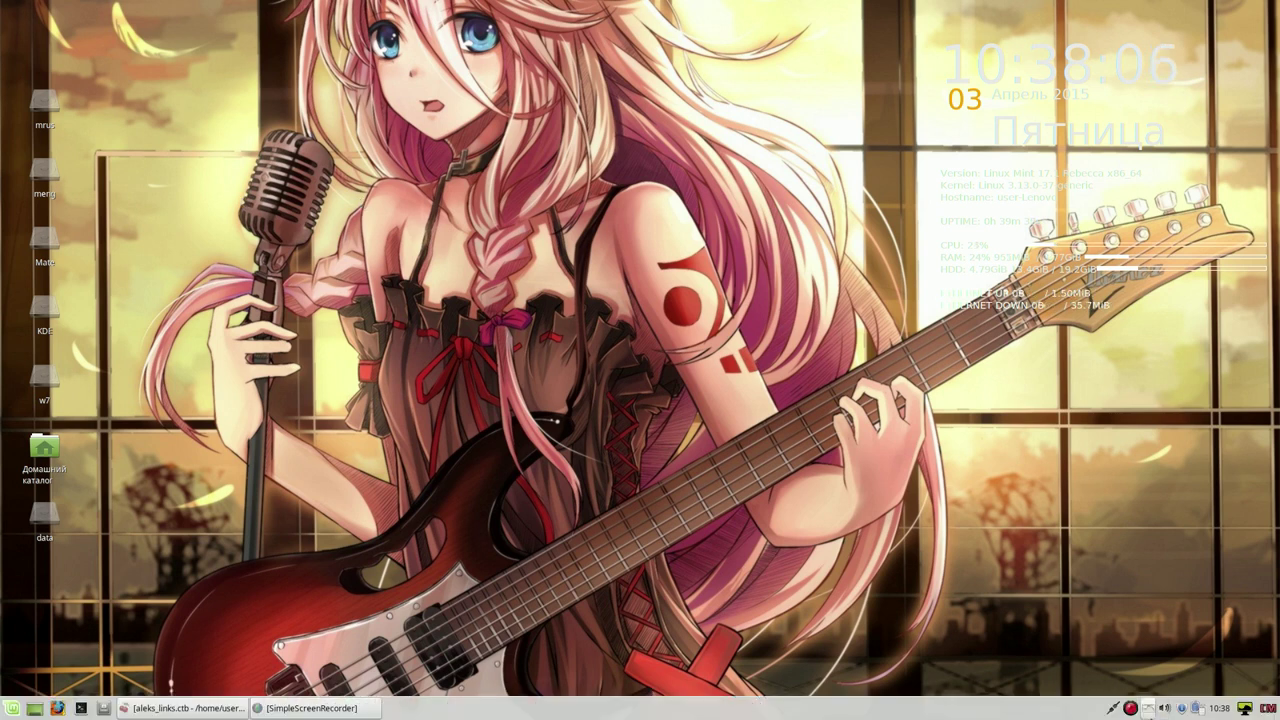
{"action": "left_click", "coordinate": [1245, 710]}
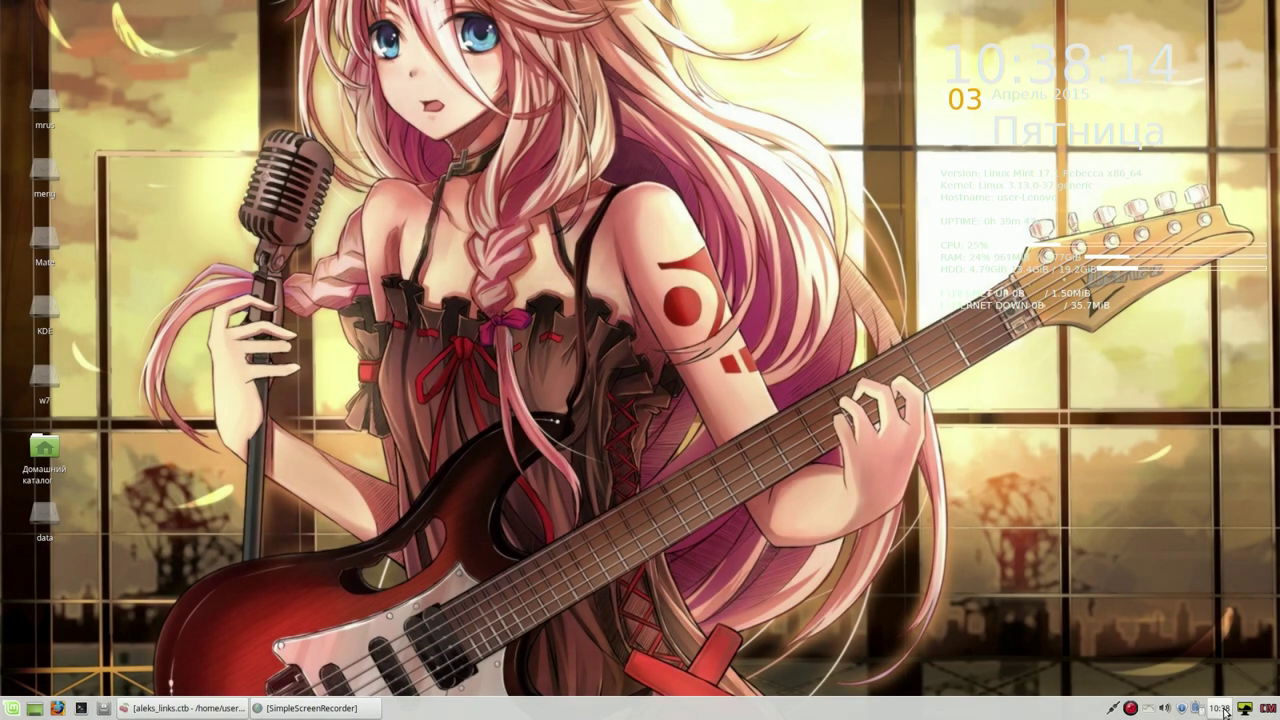
{"action": "right_click", "coordinate": [1249, 712]}
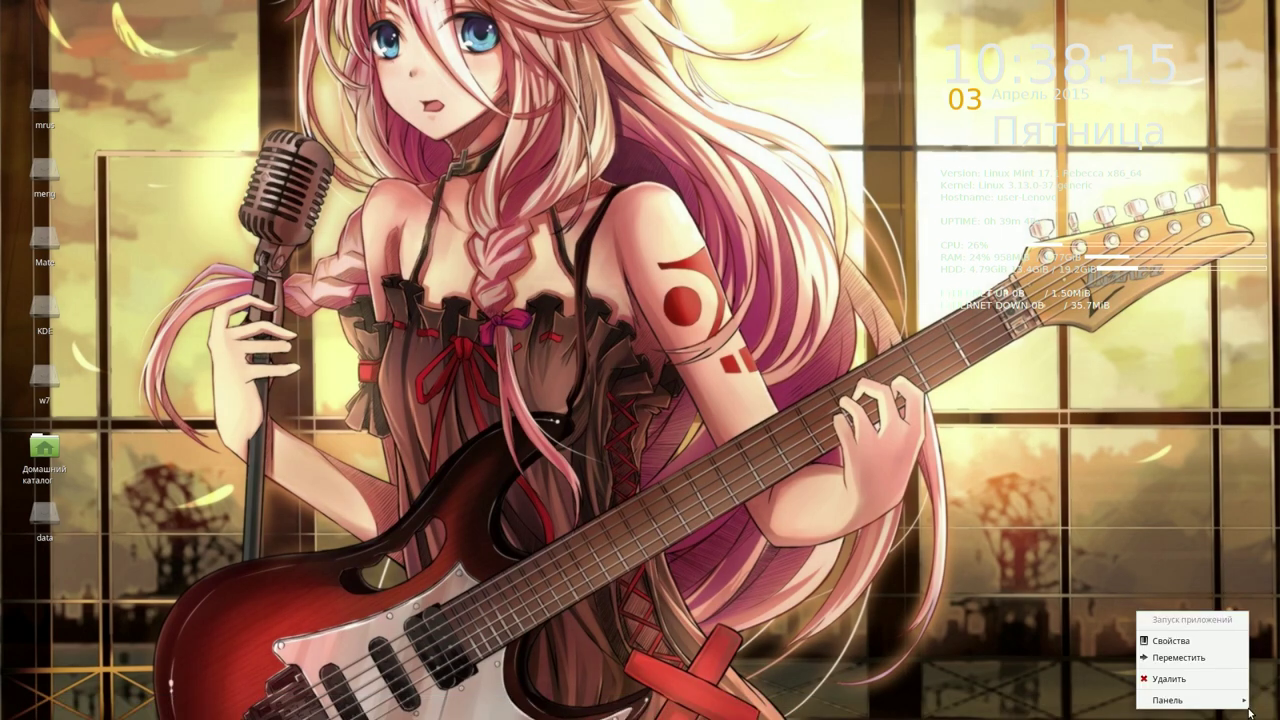
{"action": "mouse_move", "coordinate": [1249, 712]}
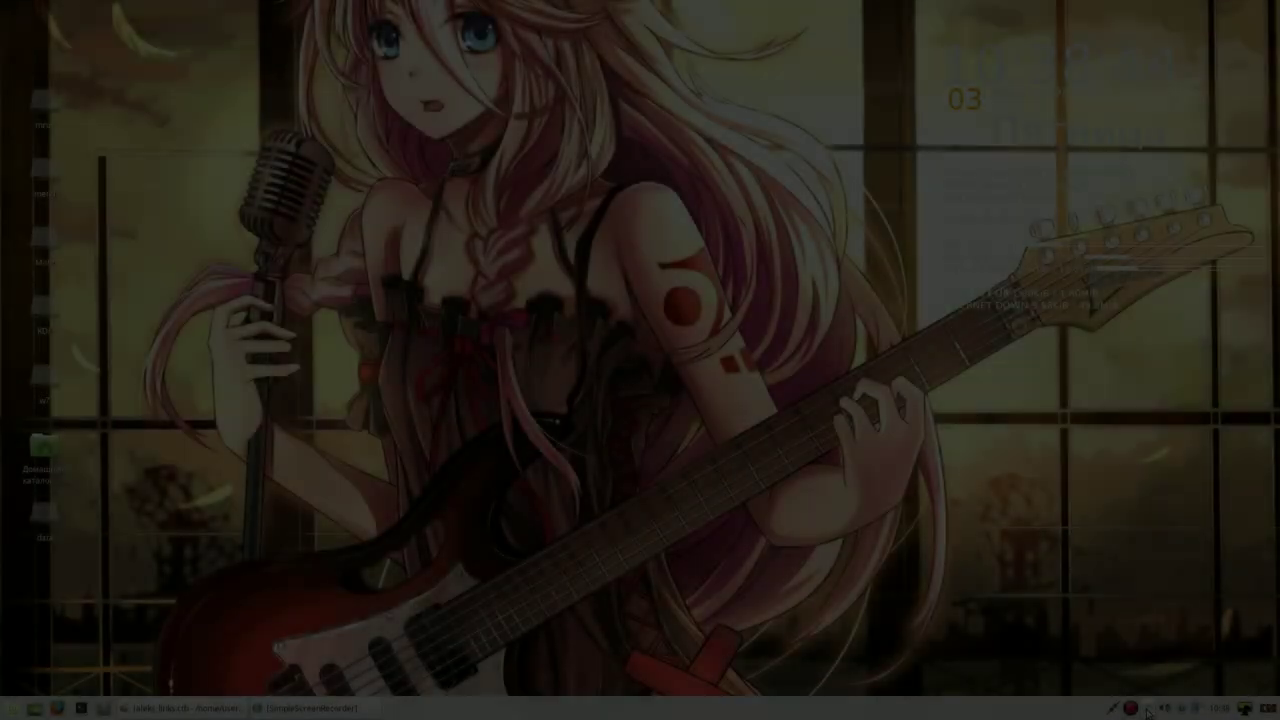
Step: Send the current Variety wallpaper wallhaven-141553.jpg and the following one, Mooooonwalk_rjn_3264.jpg, to the trash
{"action": "left_click", "coordinate": [1148, 708]}
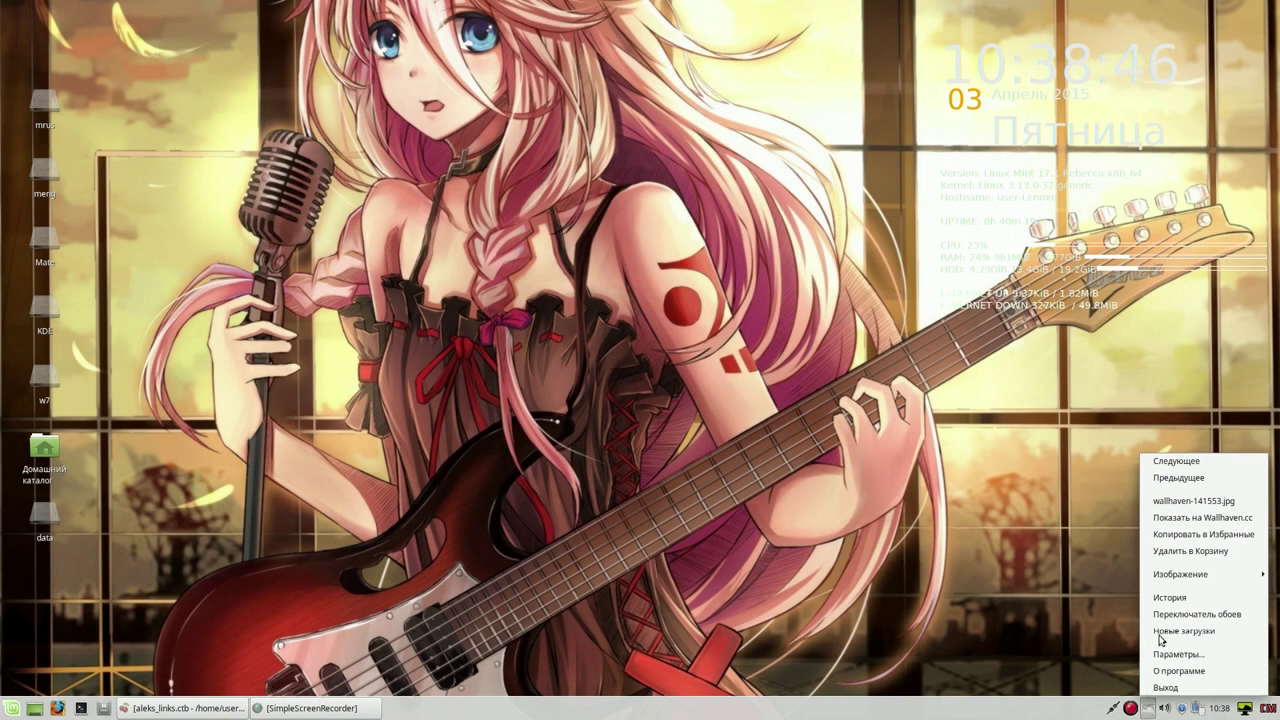
{"action": "left_click", "coordinate": [1169, 548]}
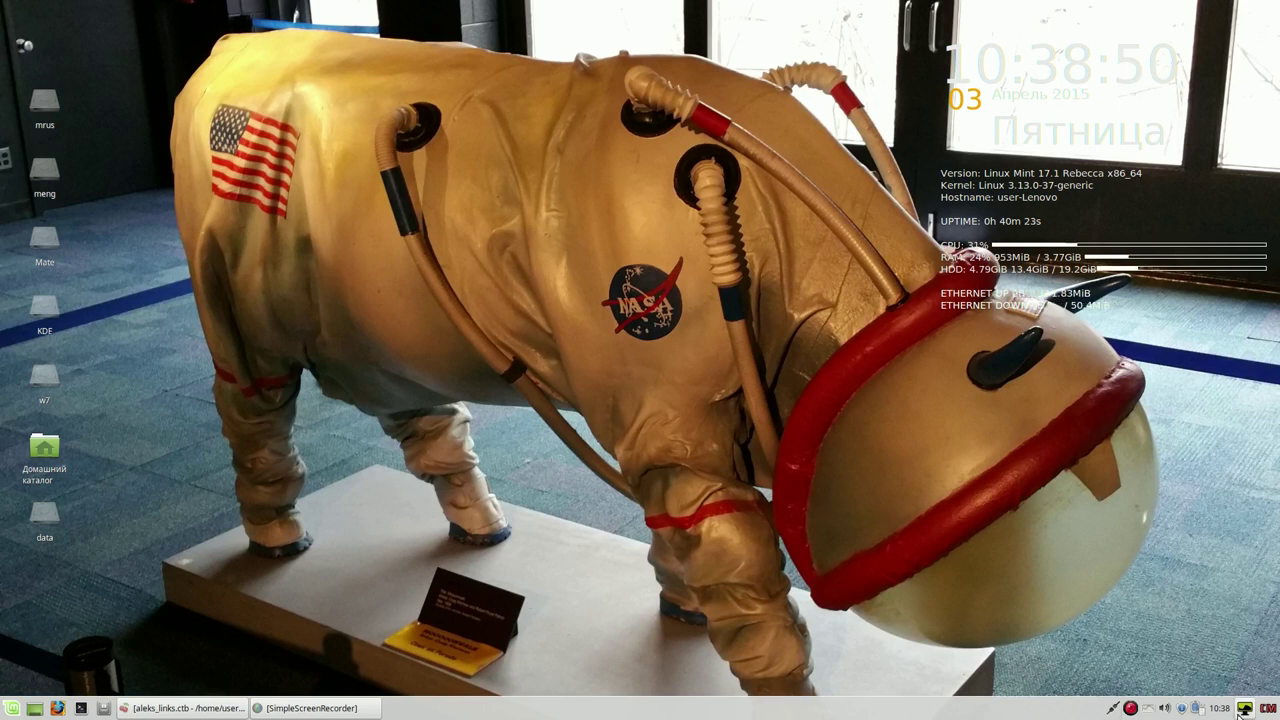
{"action": "left_click", "coordinate": [1151, 712]}
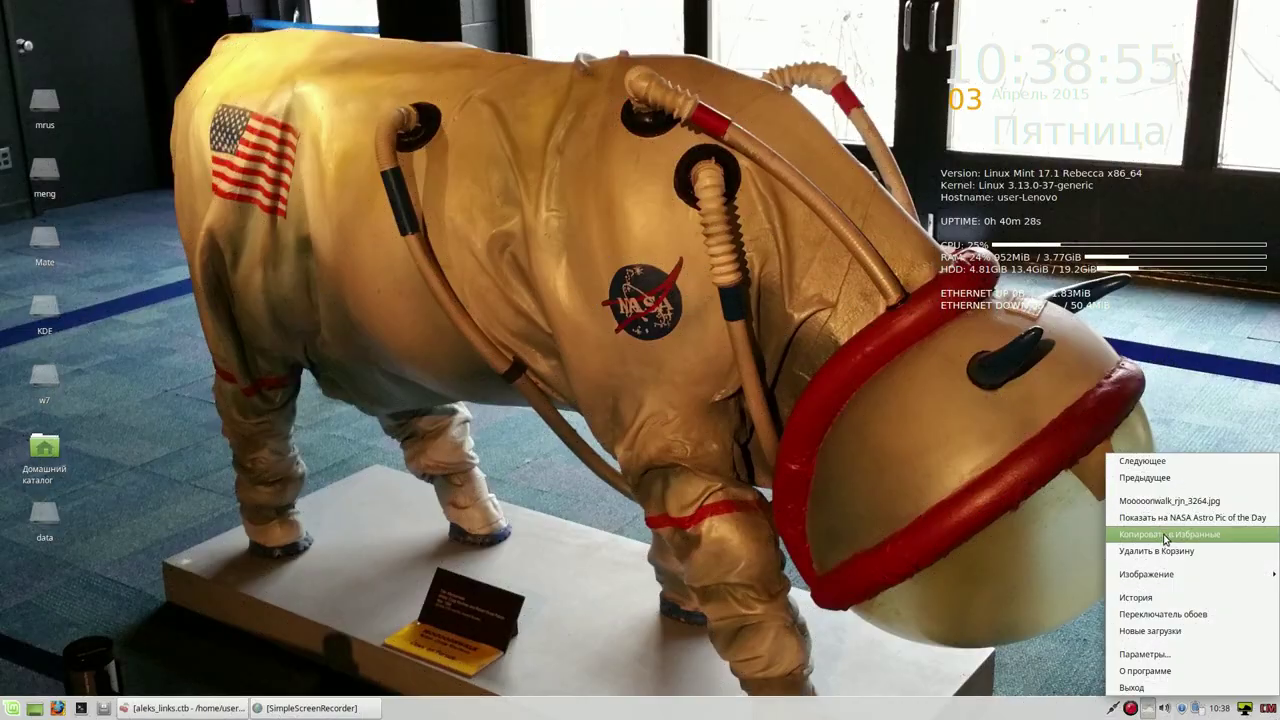
{"action": "left_click", "coordinate": [1164, 550]}
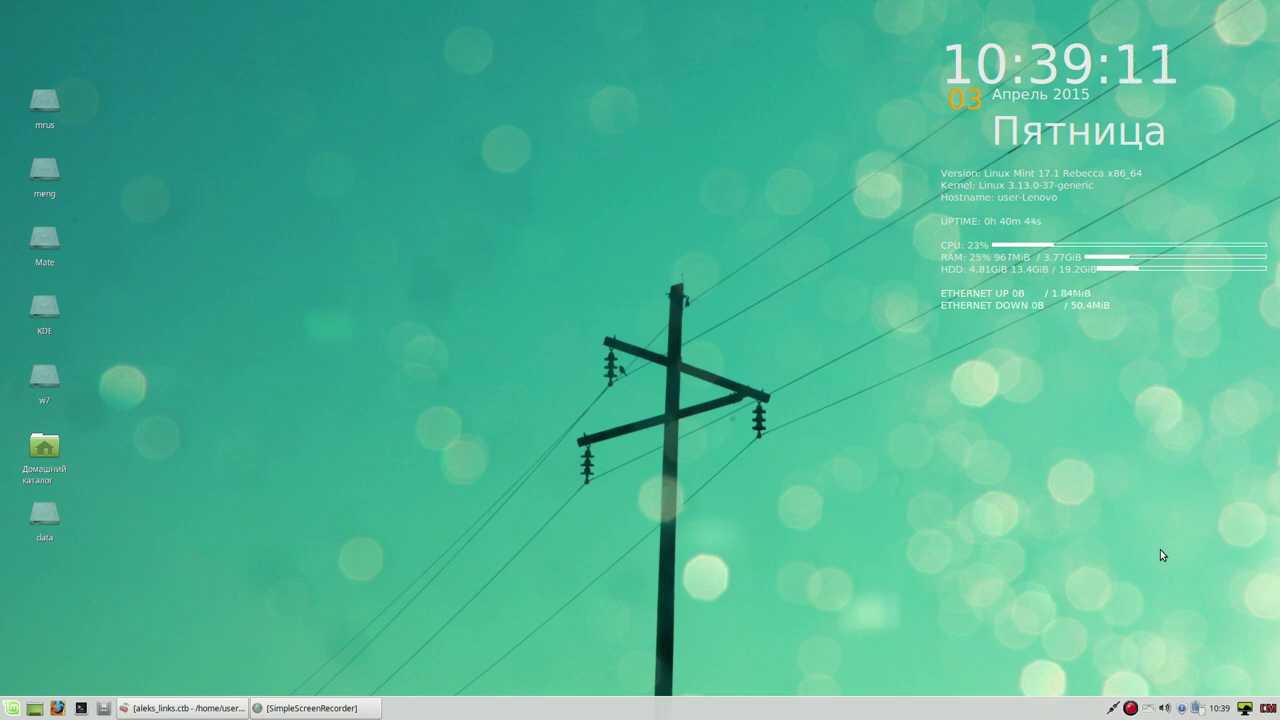
Step: Open Variety's preferences, inspect the folder behind the manually fetched images source, and close the folder window
{"action": "left_click", "coordinate": [1150, 710]}
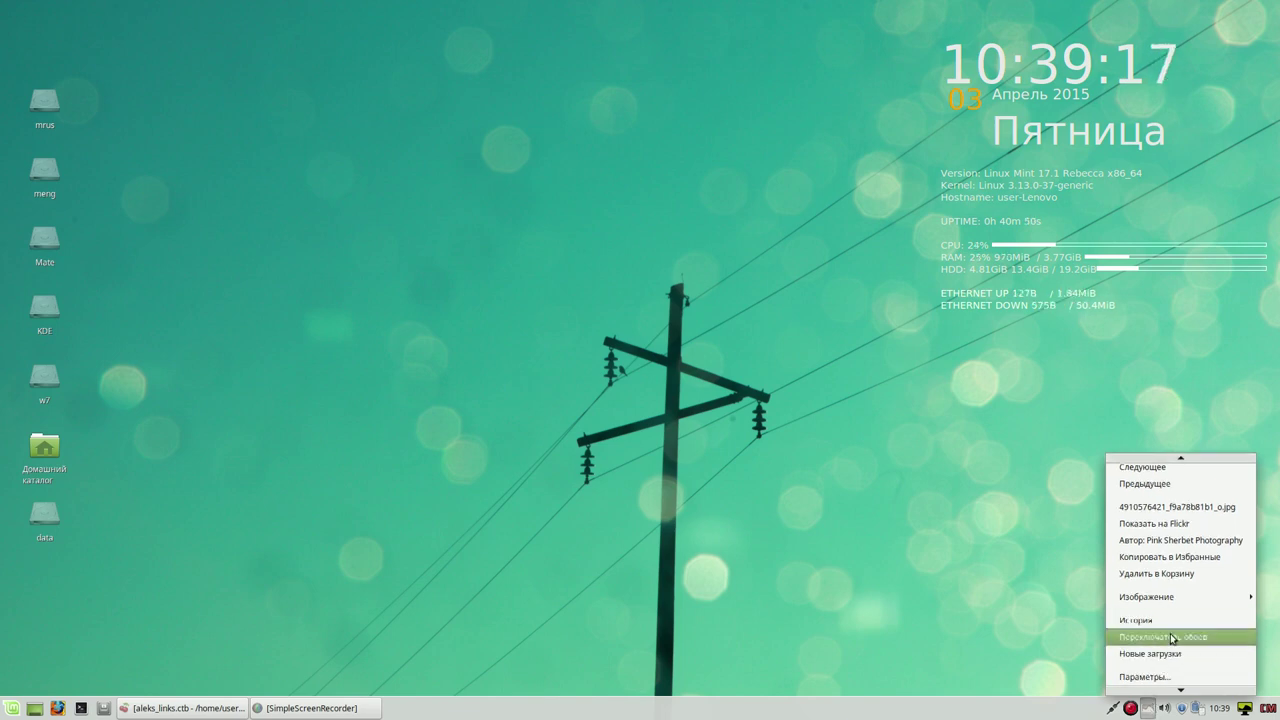
{"action": "left_click", "coordinate": [1163, 677]}
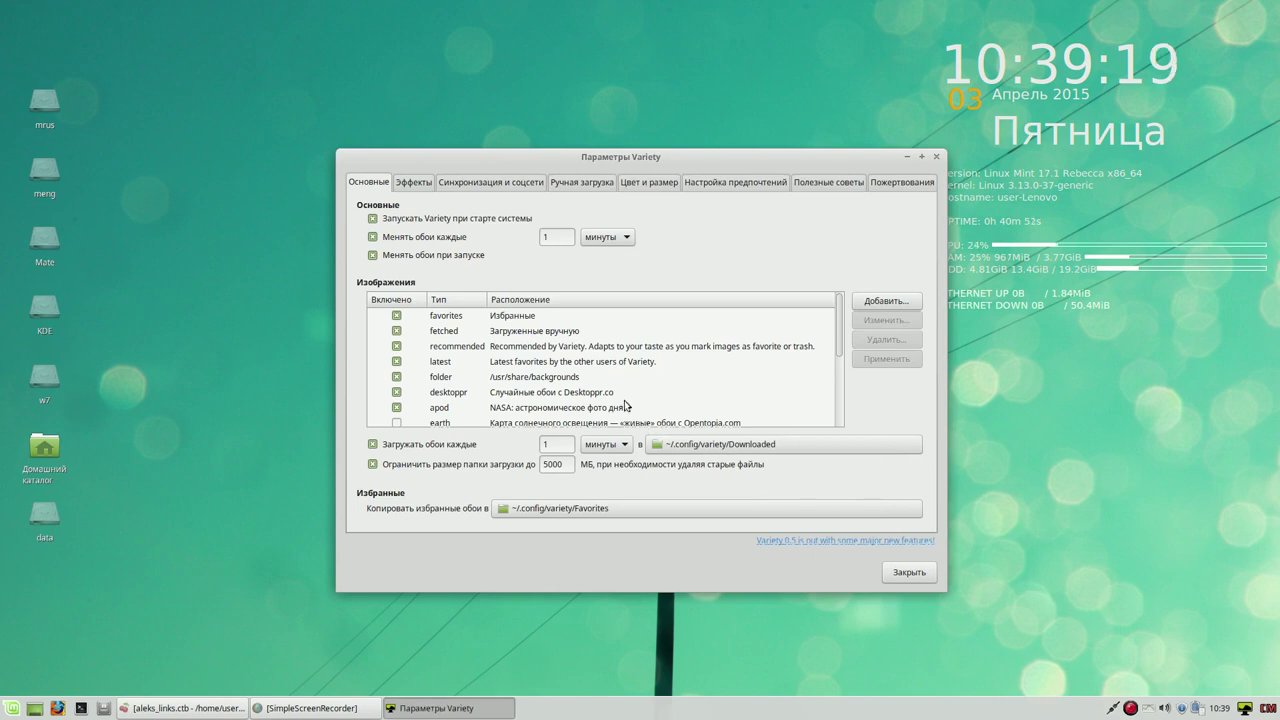
{"action": "left_click", "coordinate": [539, 330]}
{"action": "left_click", "coordinate": [894, 322]}
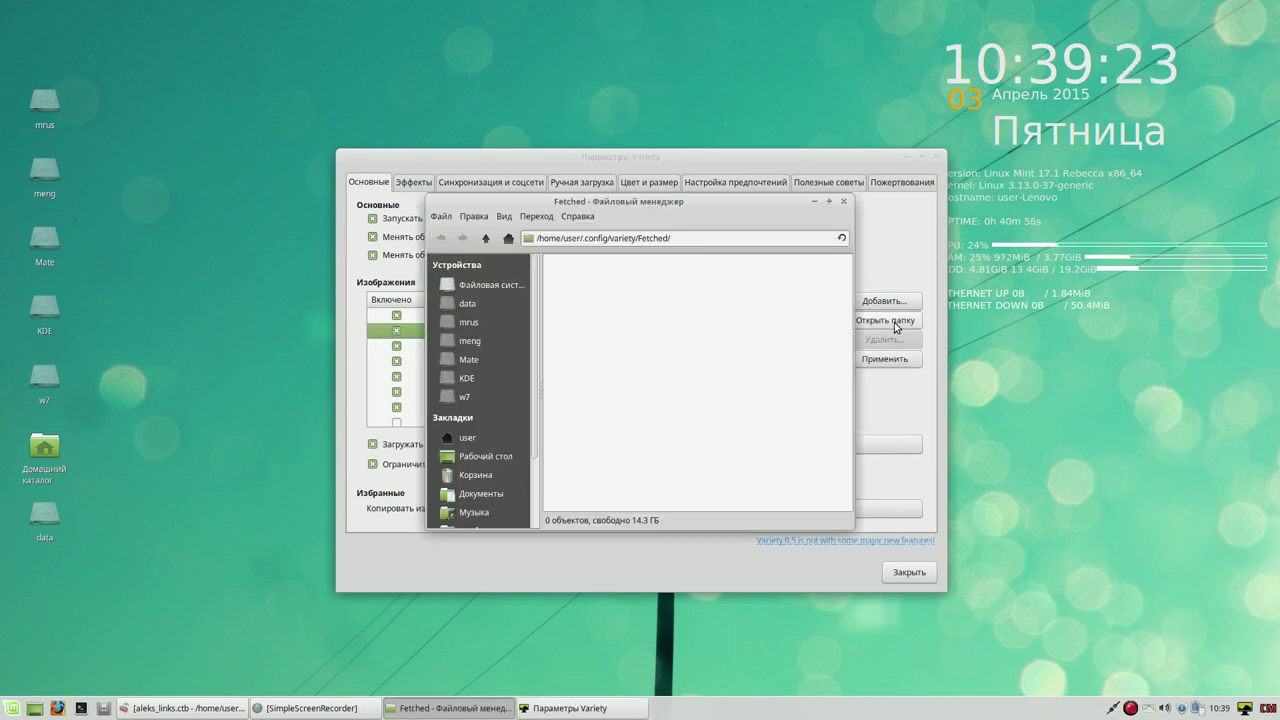
{"action": "left_click", "coordinate": [845, 202]}
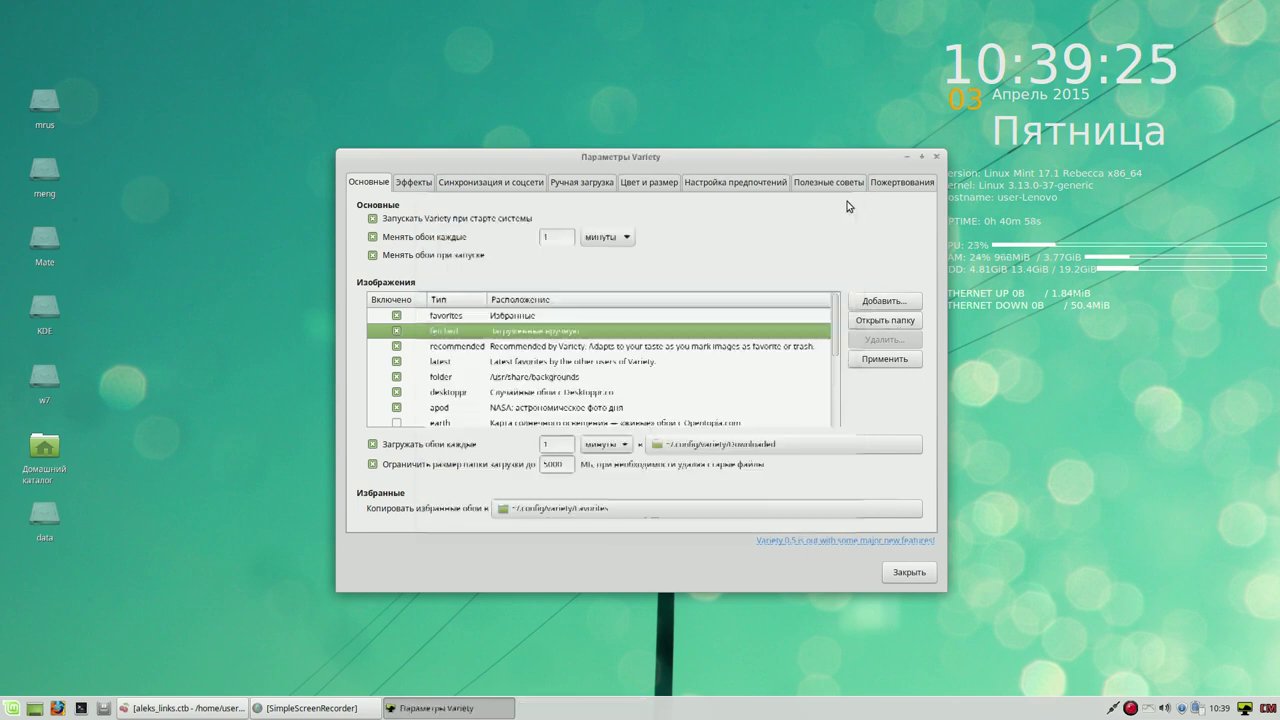
Step: Open the folder of Variety's favorites source, view wallhaven-96772.jpg, and close the image, the folder and the preferences
{"action": "left_click", "coordinate": [679, 316]}
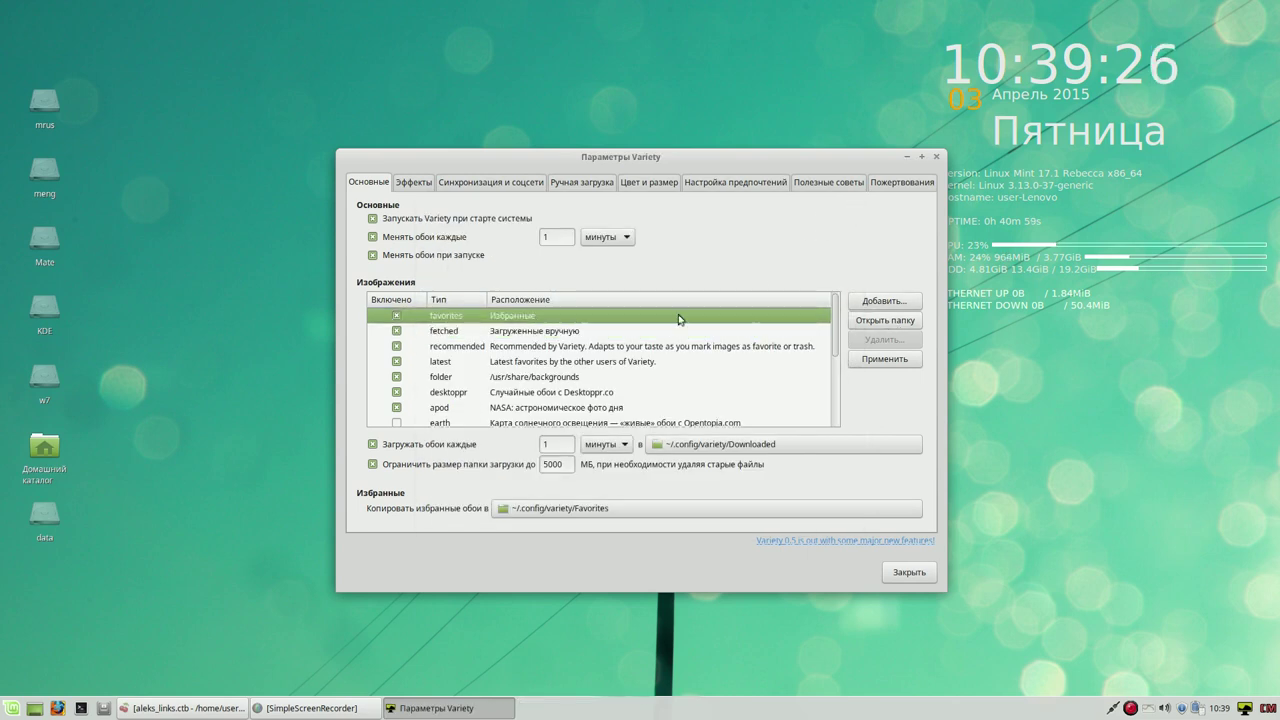
{"action": "left_click", "coordinate": [892, 320]}
{"action": "double_click", "coordinate": [598, 306]}
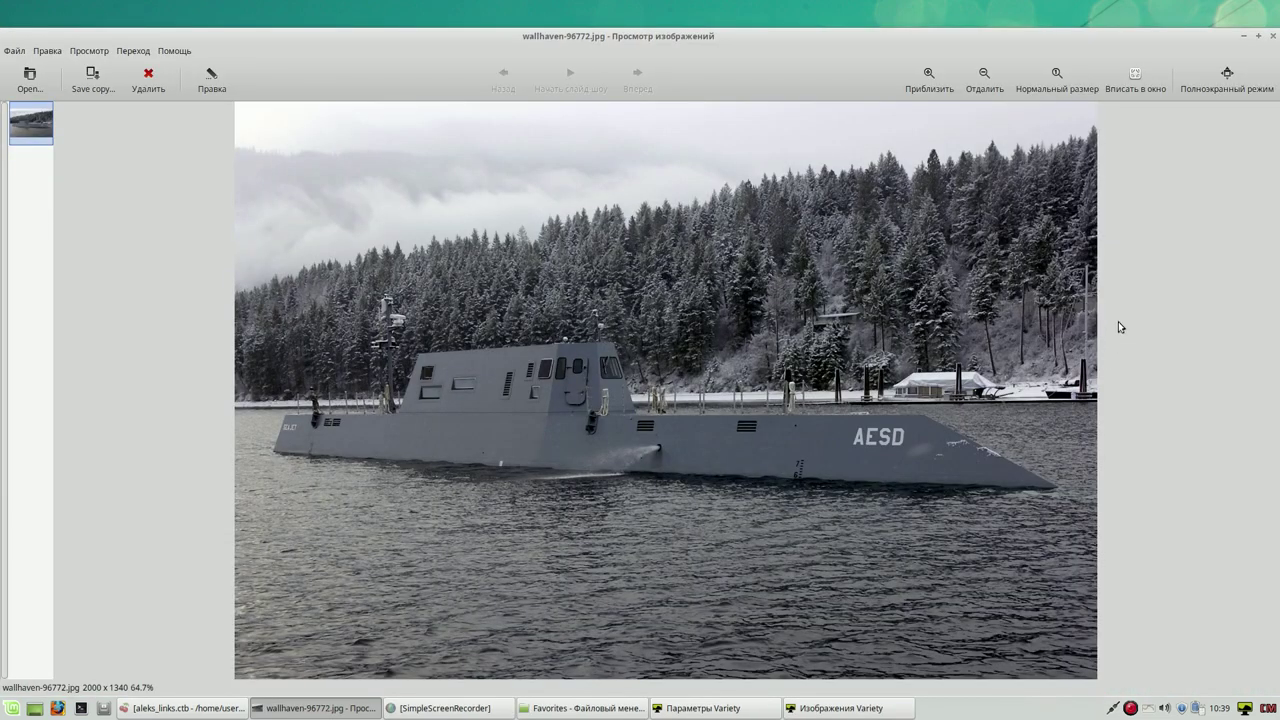
{"action": "left_click", "coordinate": [1273, 37]}
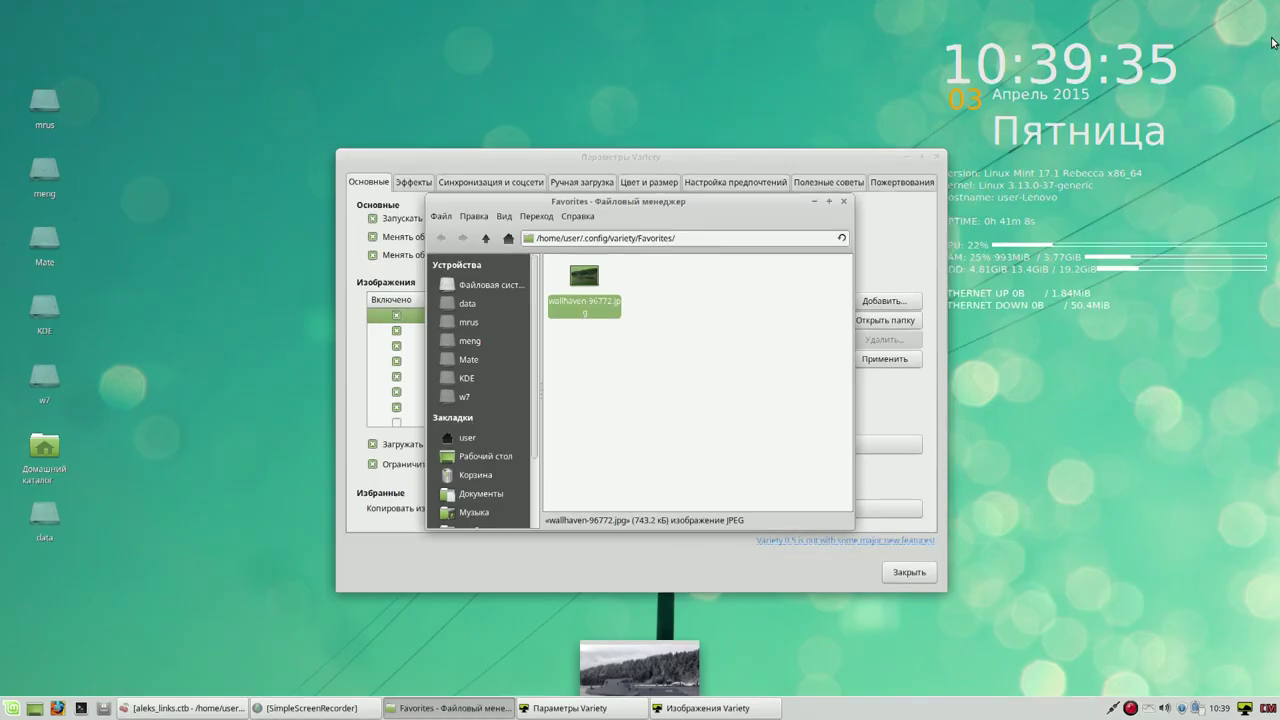
{"action": "left_click", "coordinate": [845, 204]}
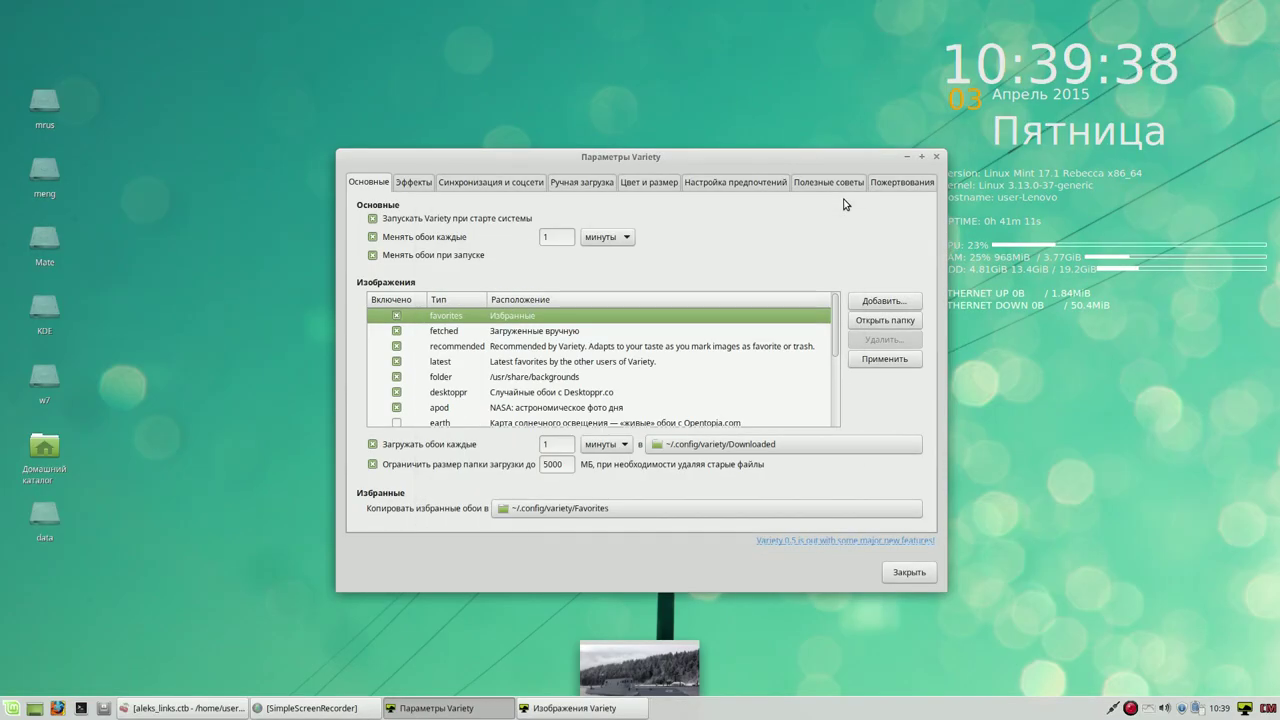
{"action": "left_click", "coordinate": [910, 574]}
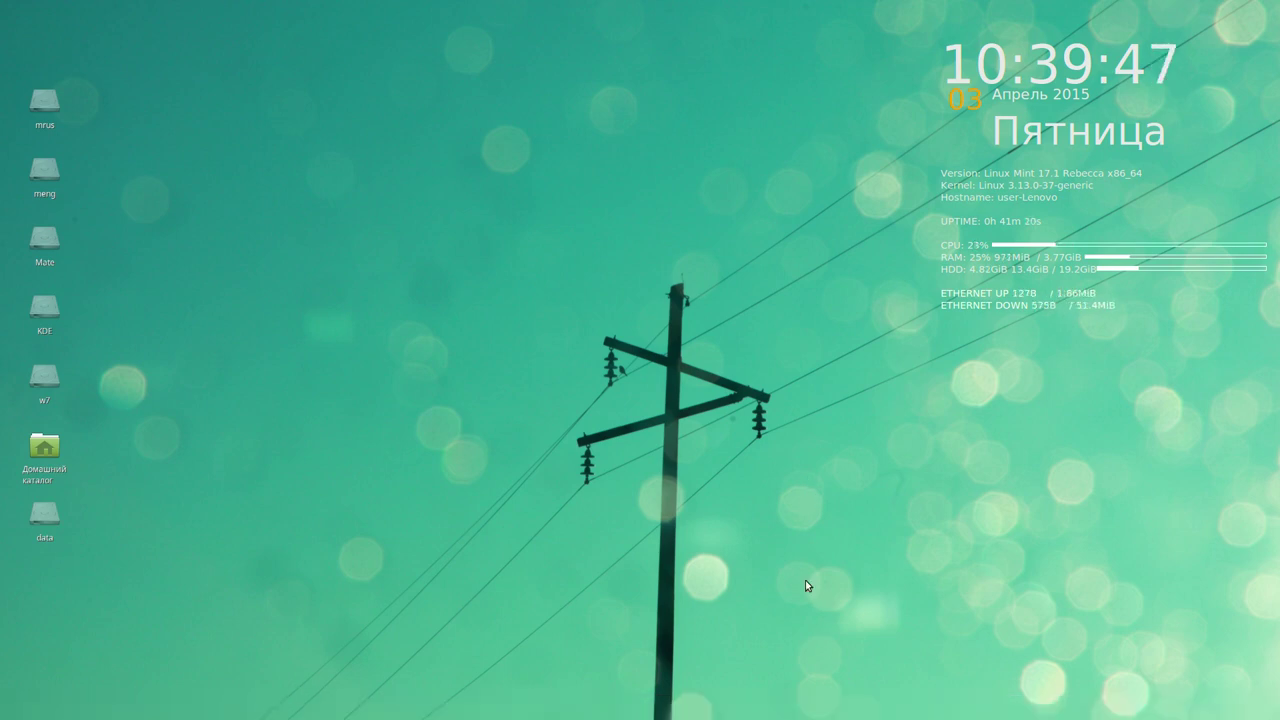
Step: Make Panel 2 a vertical panel along the desktop's left edge with a standard opacity of 100
{"action": "mouse_move", "coordinate": [659, 5]}
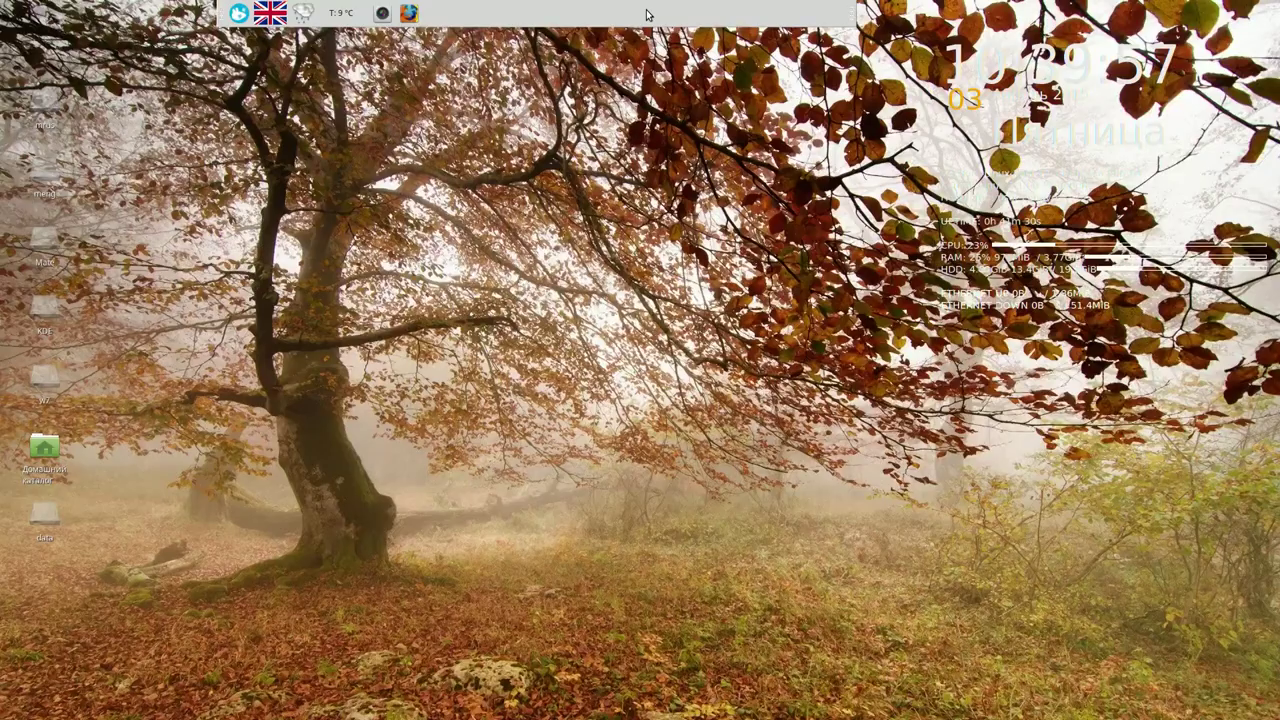
{"action": "right_click", "coordinate": [646, 14]}
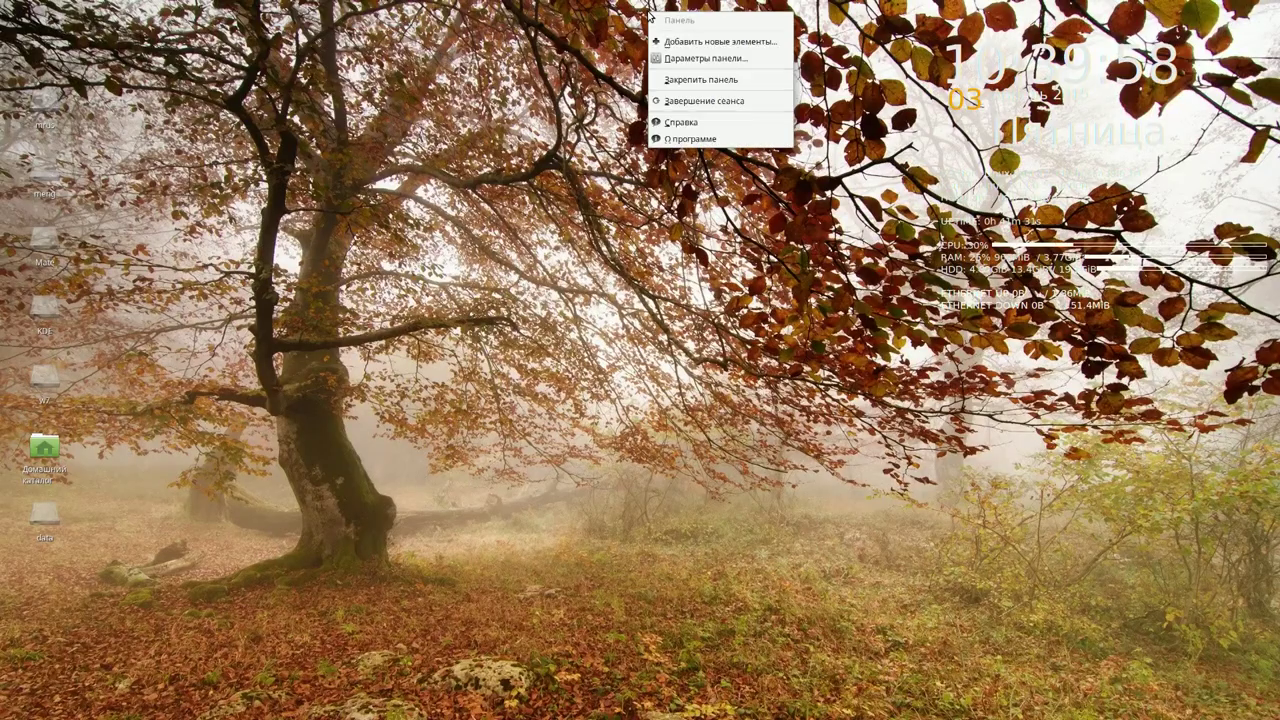
{"action": "left_click", "coordinate": [705, 58]}
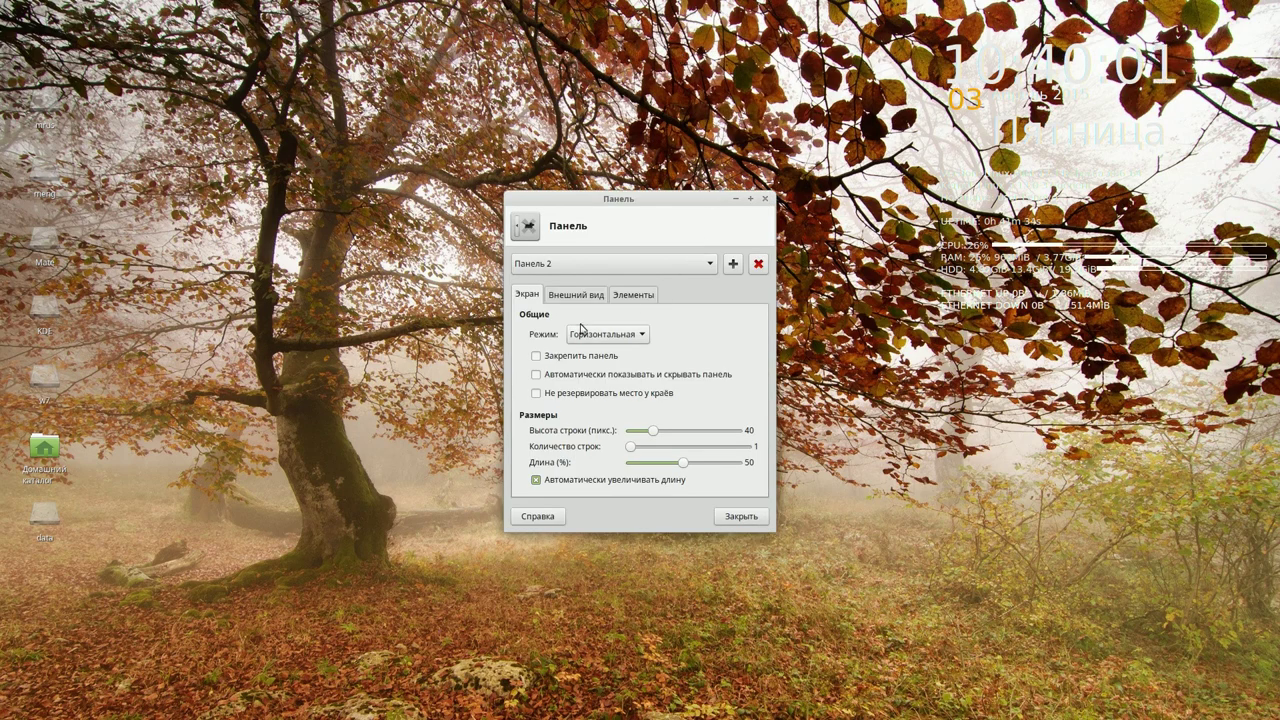
{"action": "left_click", "coordinate": [644, 336]}
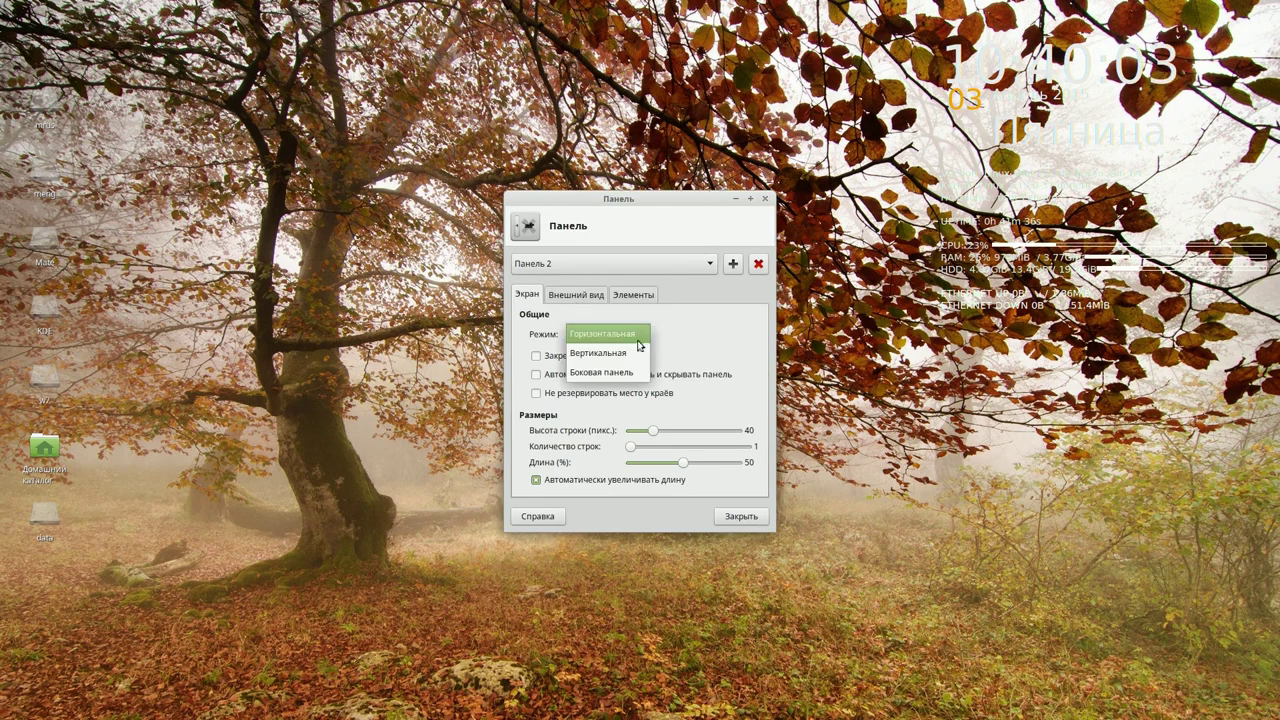
{"action": "left_click", "coordinate": [628, 357]}
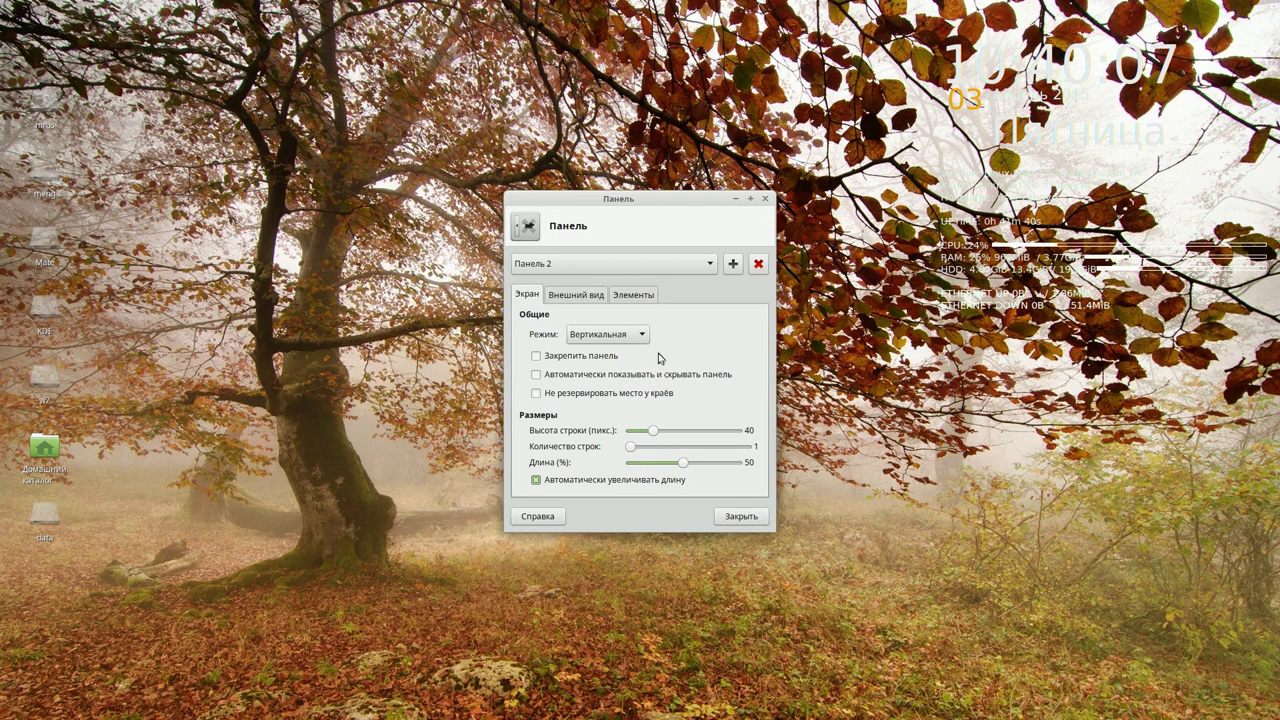
{"action": "left_click", "coordinate": [586, 298]}
{"action": "left_click_drag", "start_coordinate": [608, 405], "coordinate": [730, 415]}
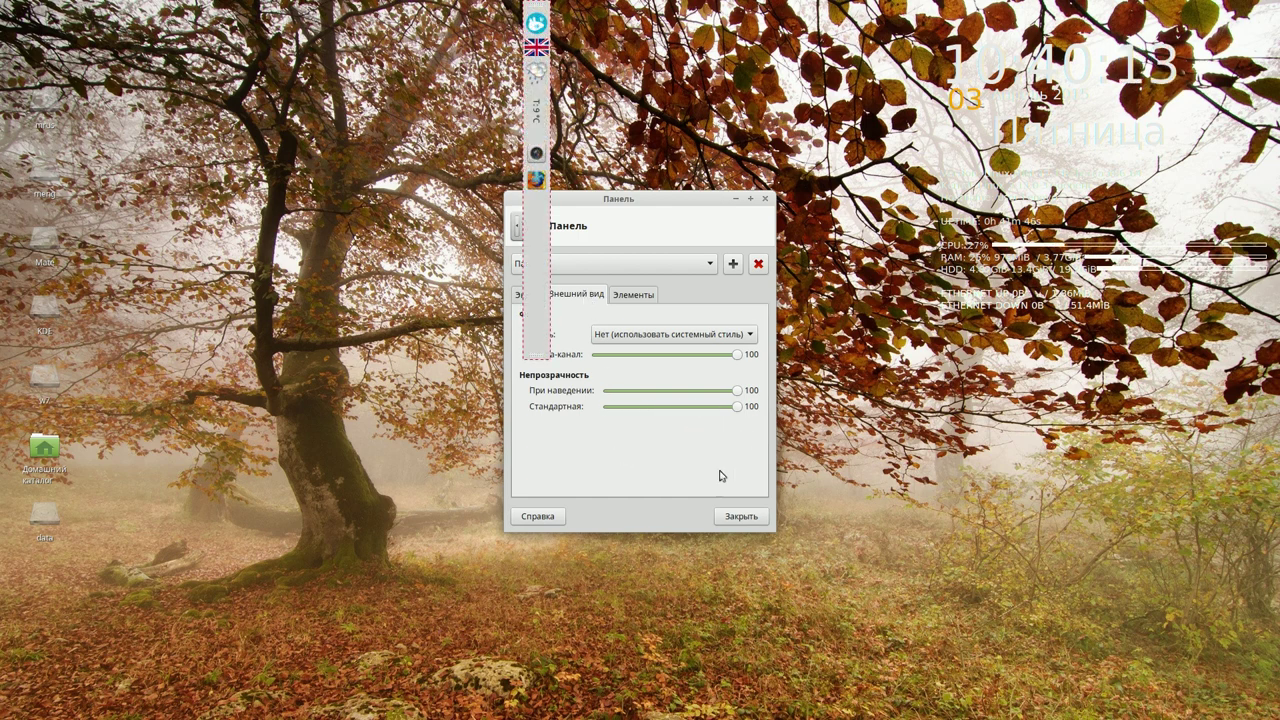
{"action": "left_click", "coordinate": [740, 516]}
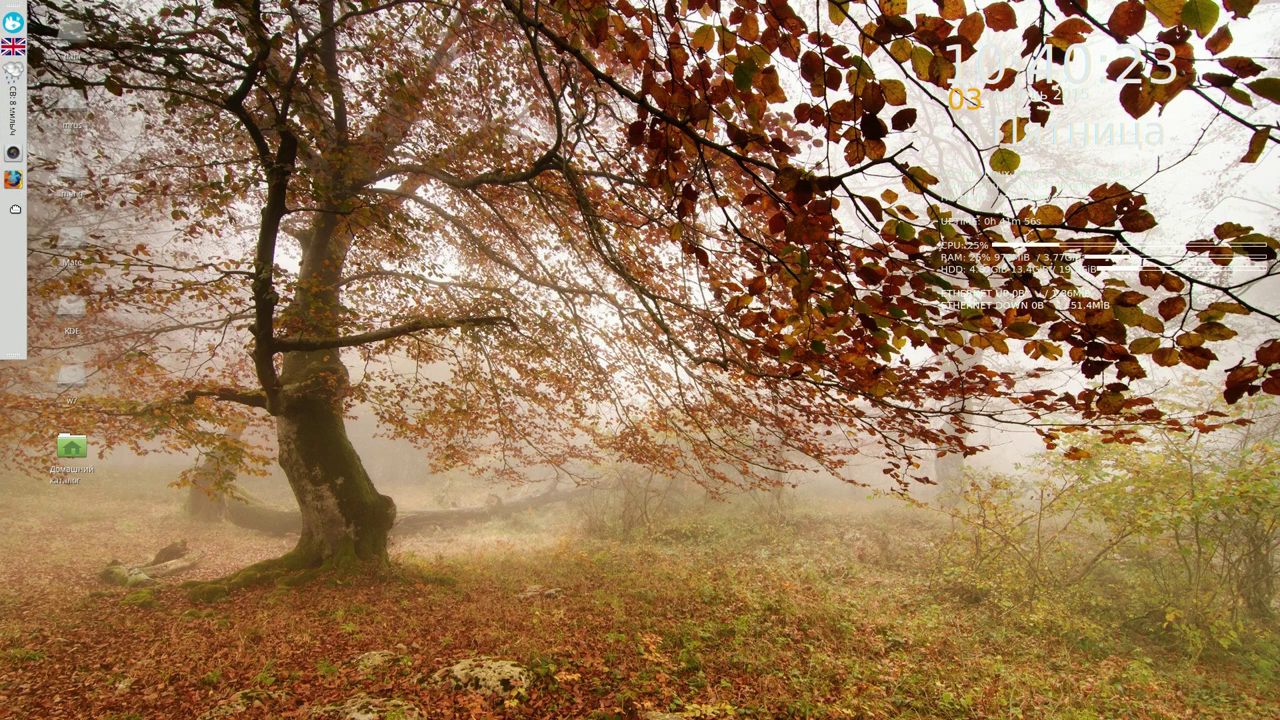
Step: Set the length of Panel 2 to 77% and close the panel preferences
{"action": "right_click", "coordinate": [10, 286]}
{"action": "left_click", "coordinate": [47, 332]}
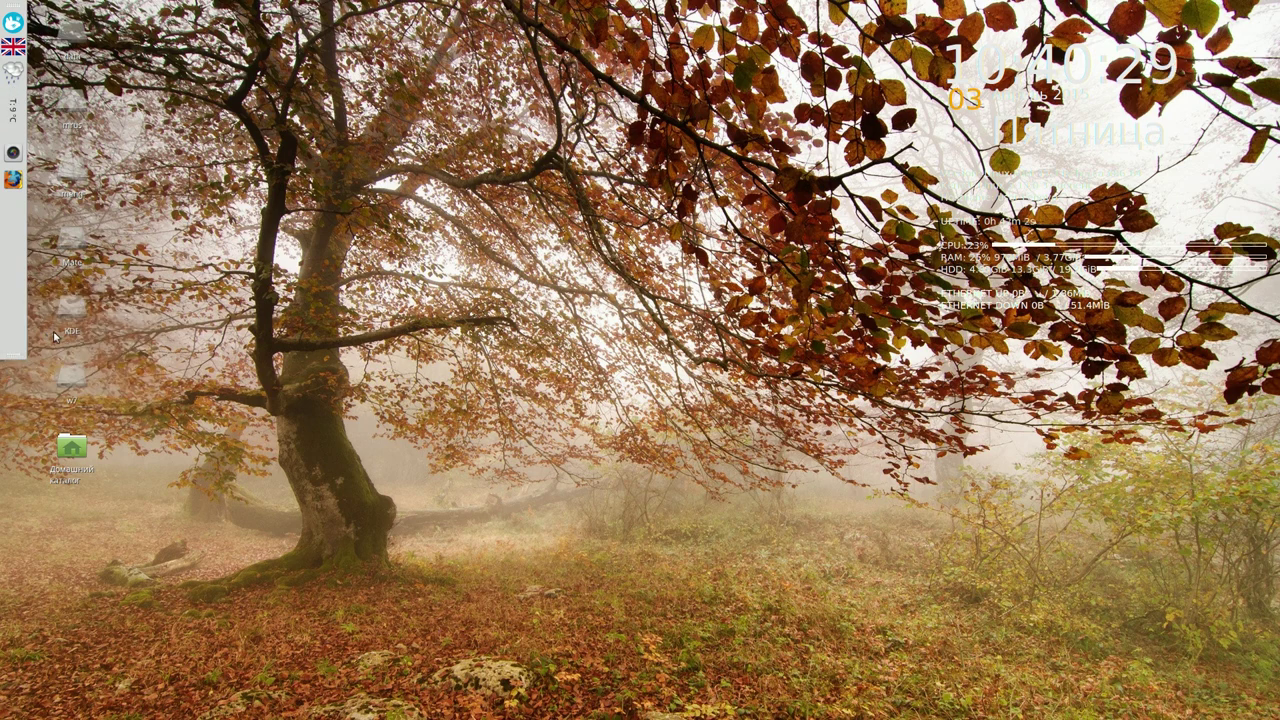
{"action": "left_click_drag", "start_coordinate": [698, 456], "coordinate": [724, 452]}
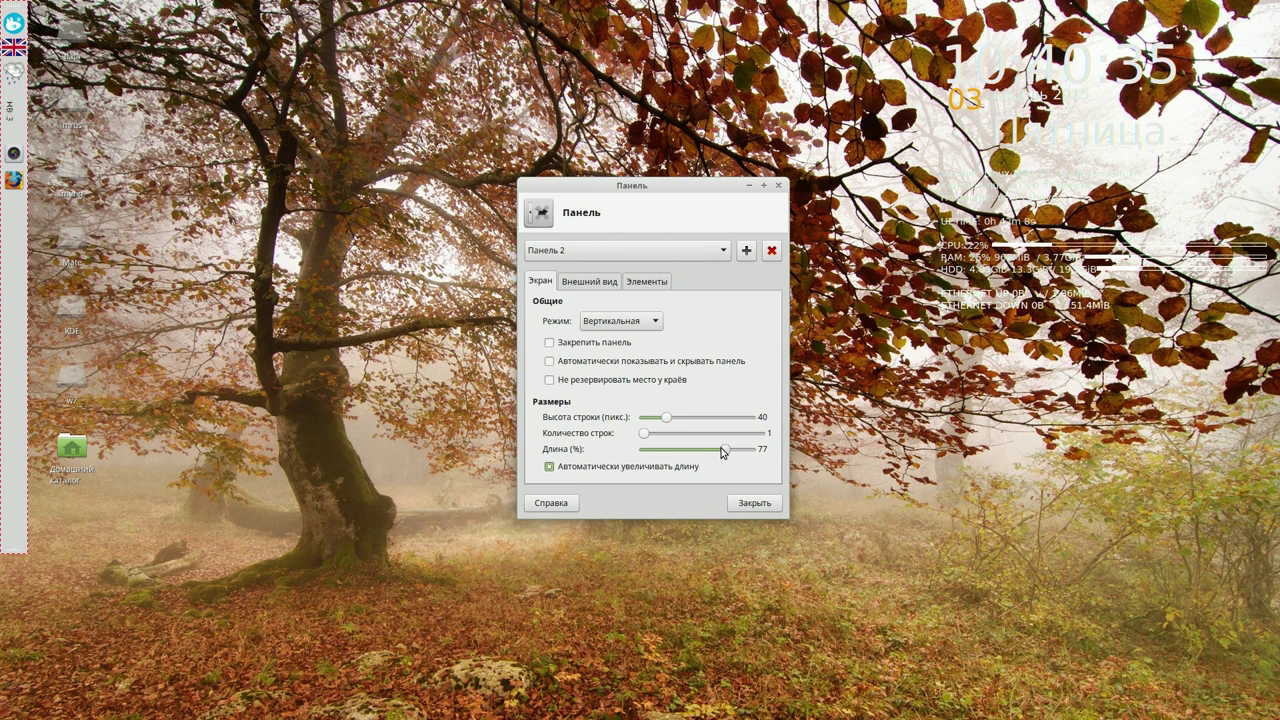
{"action": "left_click", "coordinate": [764, 506]}
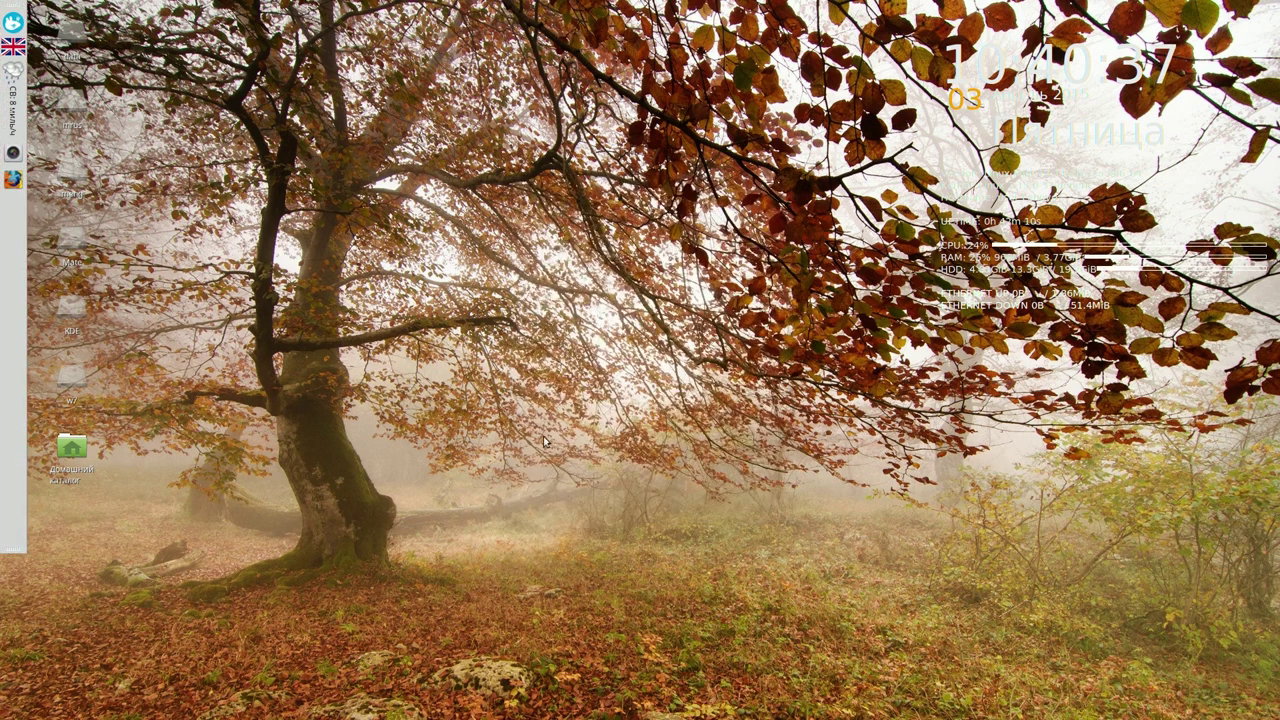
Step: Move the Firefox launcher in Panel 2 to directly after the keyboard layout flag
{"action": "right_click", "coordinate": [13, 180]}
{"action": "left_click", "coordinate": [55, 224]}
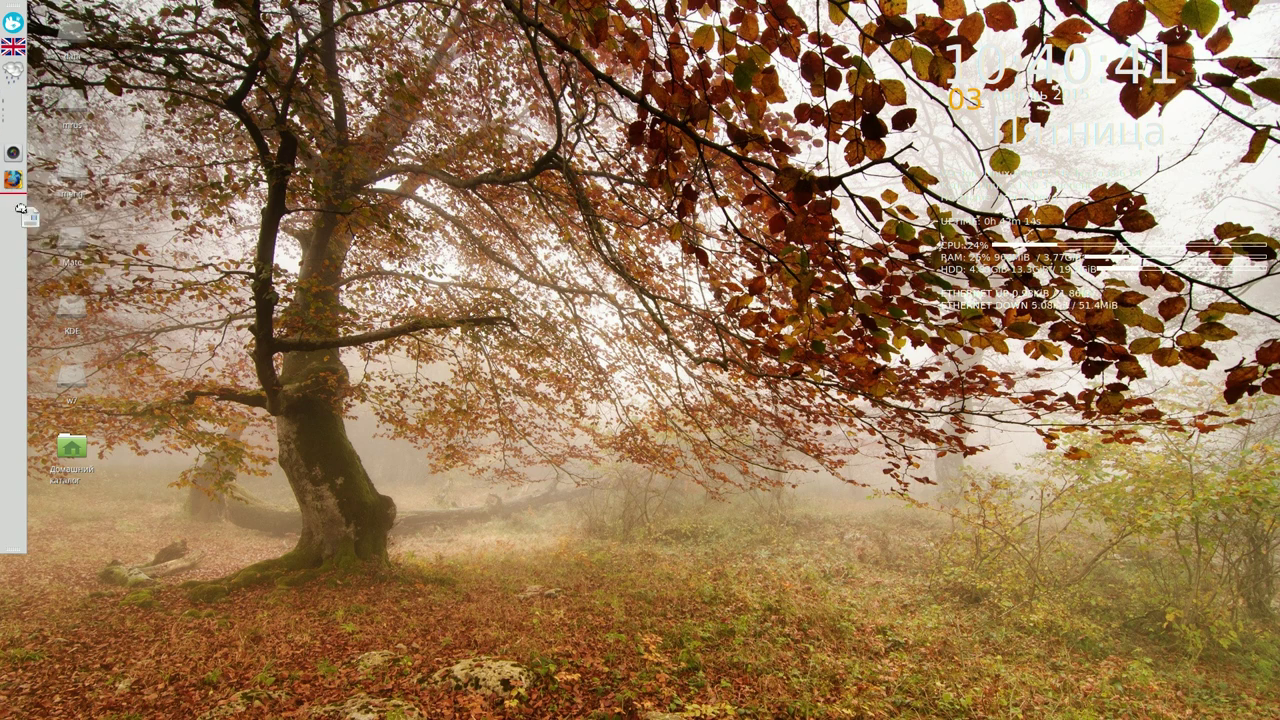
{"action": "left_click", "coordinate": [13, 69]}
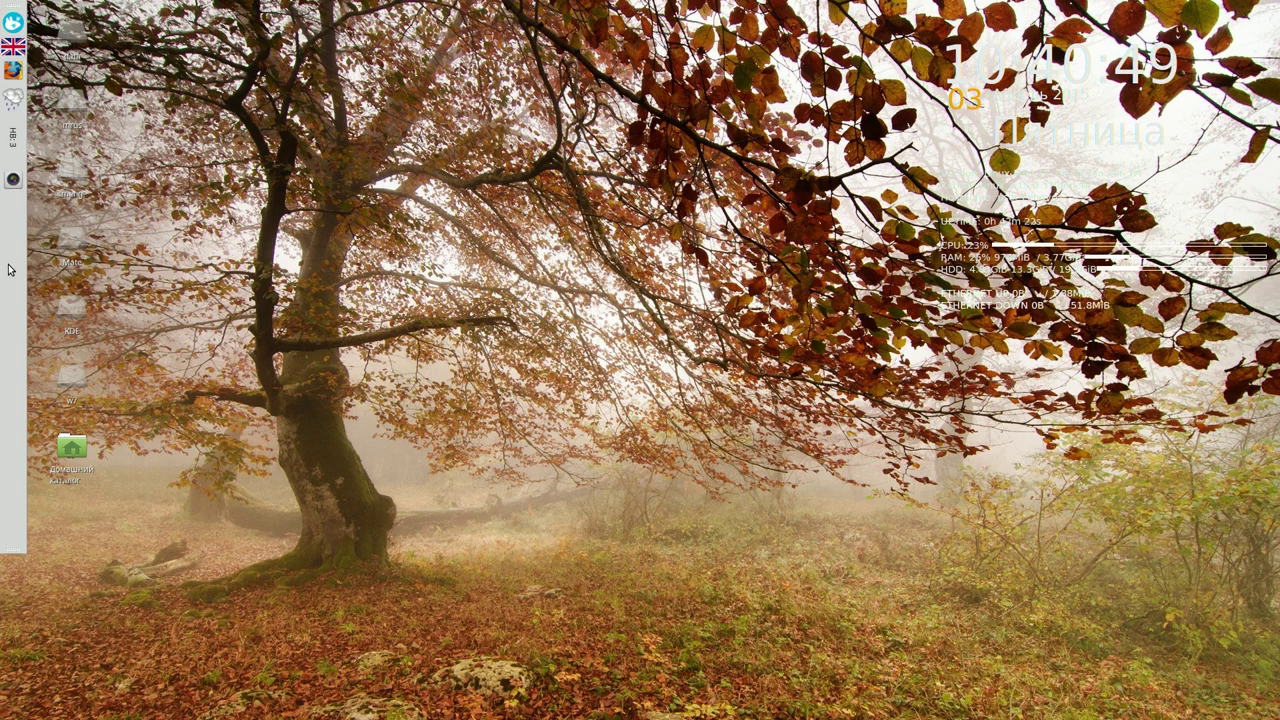
Step: Switch Panel 2 to horizontal mode, move it to the middle of the desktop's top edge, and close the preferences
{"action": "right_click", "coordinate": [8, 268]}
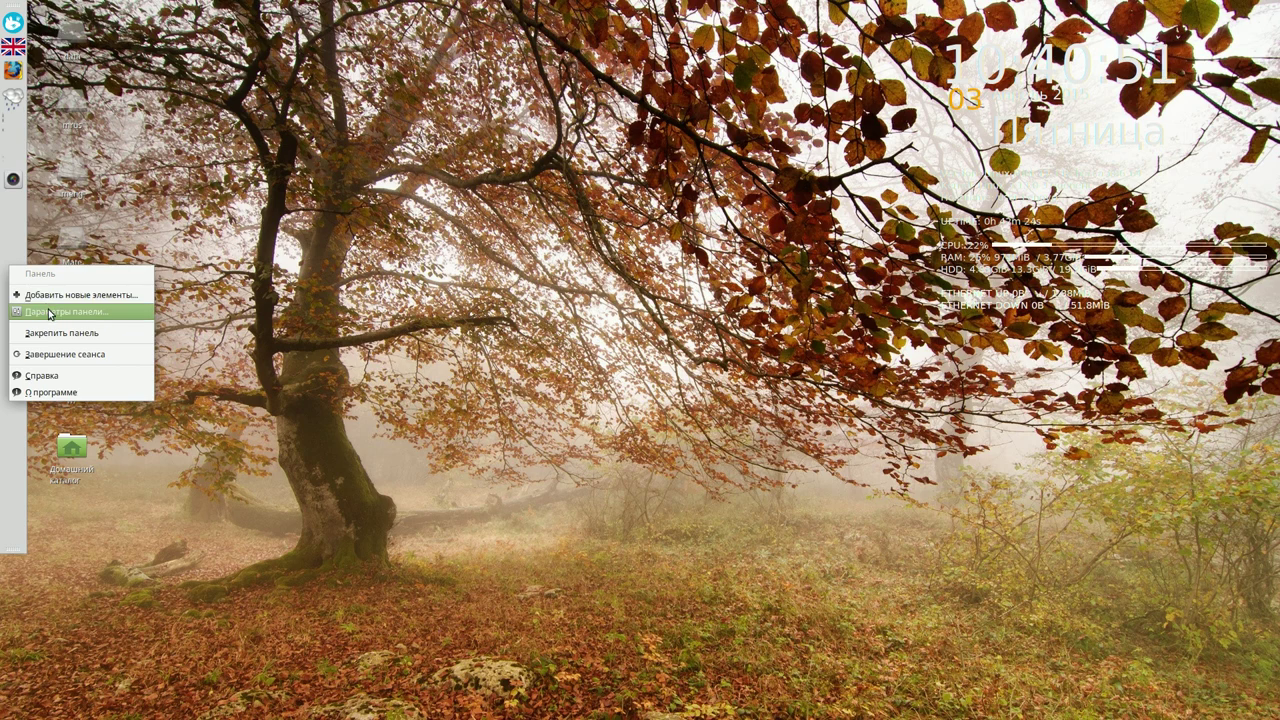
{"action": "left_click", "coordinate": [47, 311]}
{"action": "left_click", "coordinate": [650, 321]}
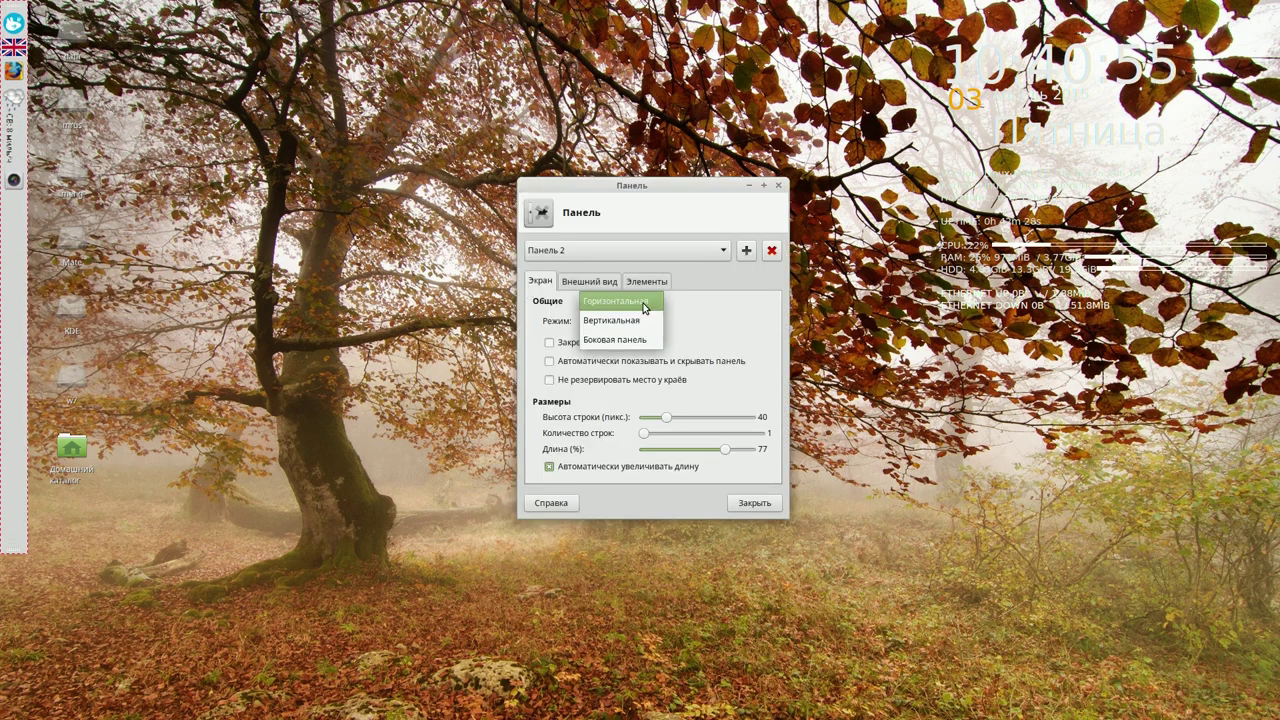
{"action": "left_click", "coordinate": [644, 302]}
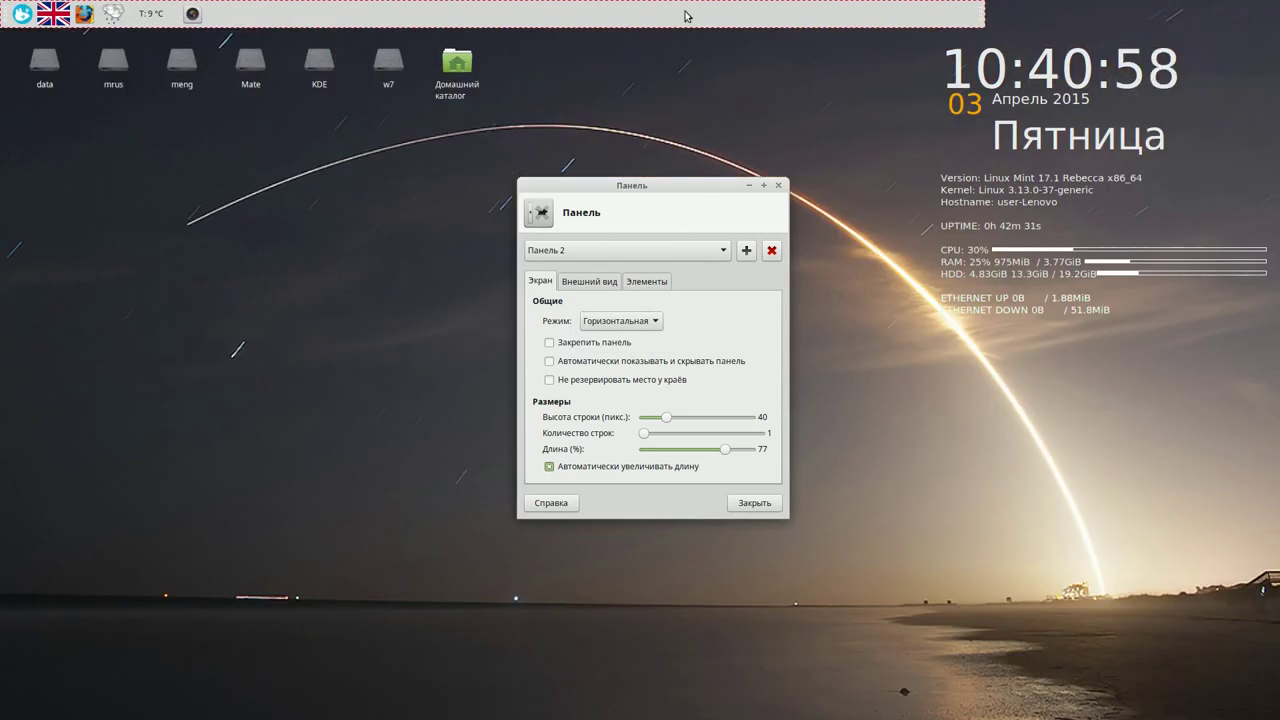
{"action": "left_click_drag", "start_coordinate": [688, 16], "coordinate": [805, 13]}
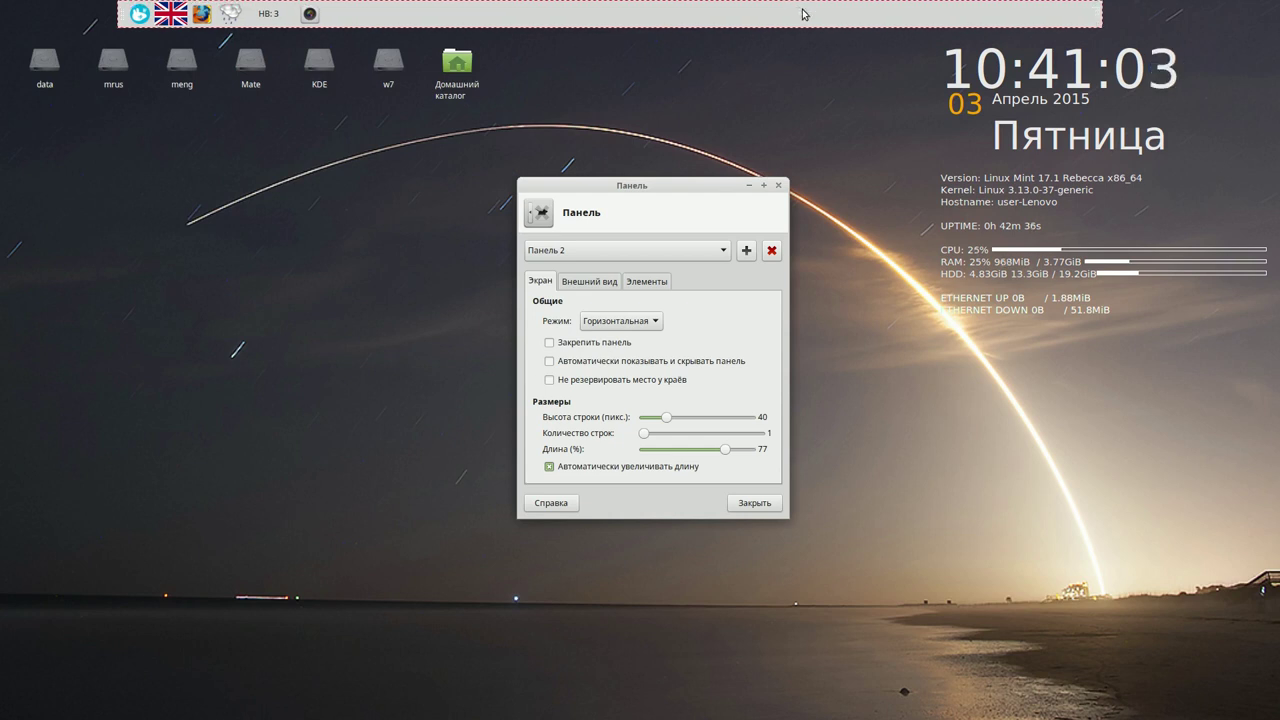
{"action": "left_click", "coordinate": [752, 504]}
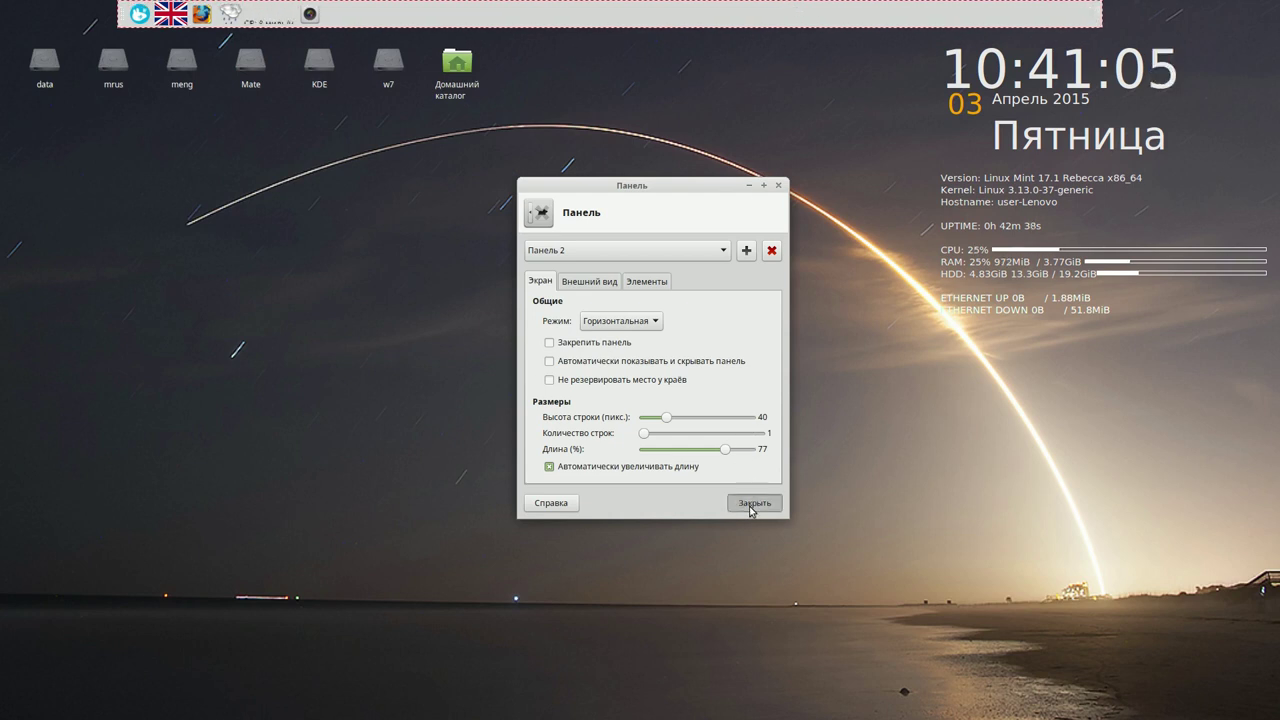
Step: Set the standard opacity of Panel 2 to 0 and close the panel preferences
{"action": "right_click", "coordinate": [690, 16]}
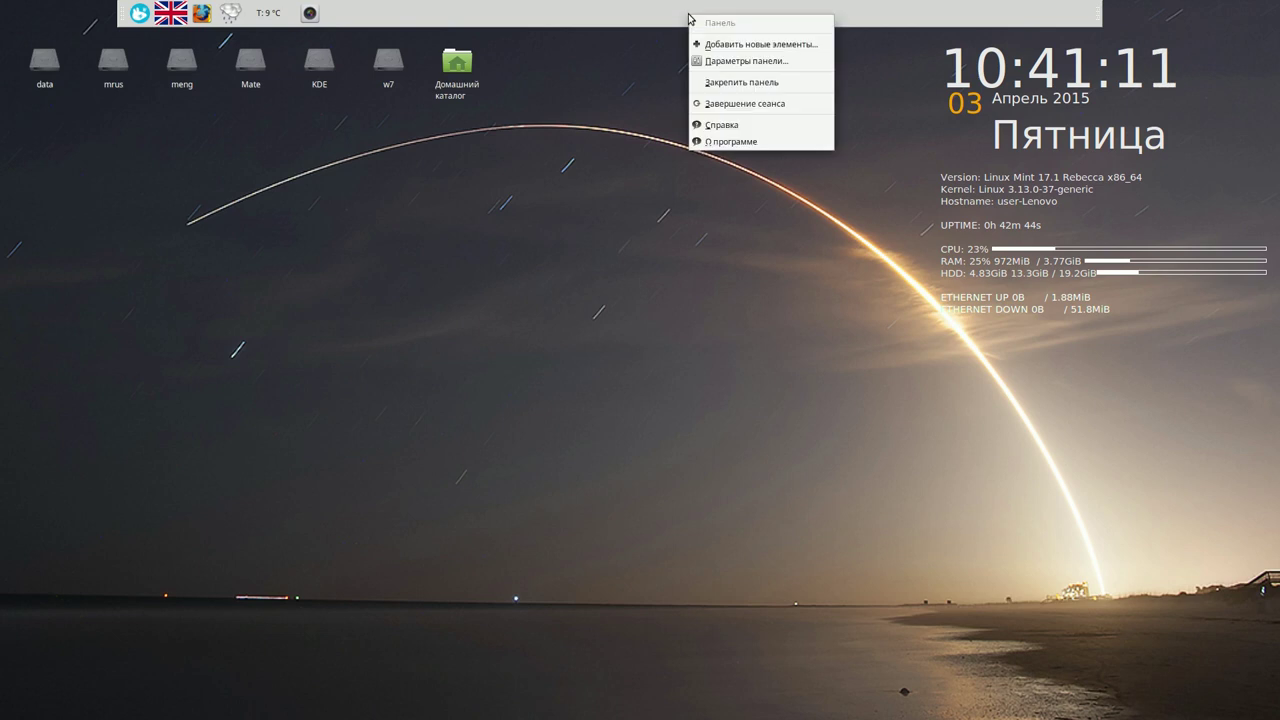
{"action": "left_click", "coordinate": [767, 63]}
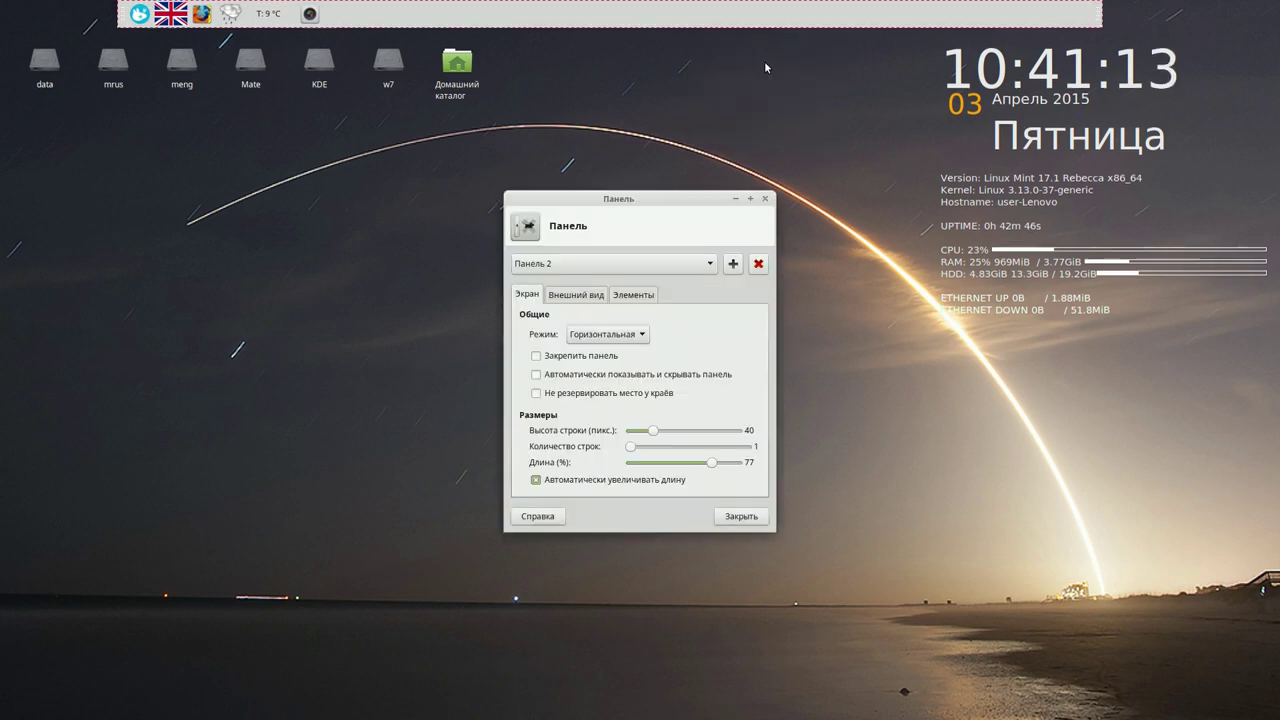
{"action": "left_click", "coordinate": [585, 295]}
{"action": "left_click_drag", "start_coordinate": [739, 407], "coordinate": [583, 406]}
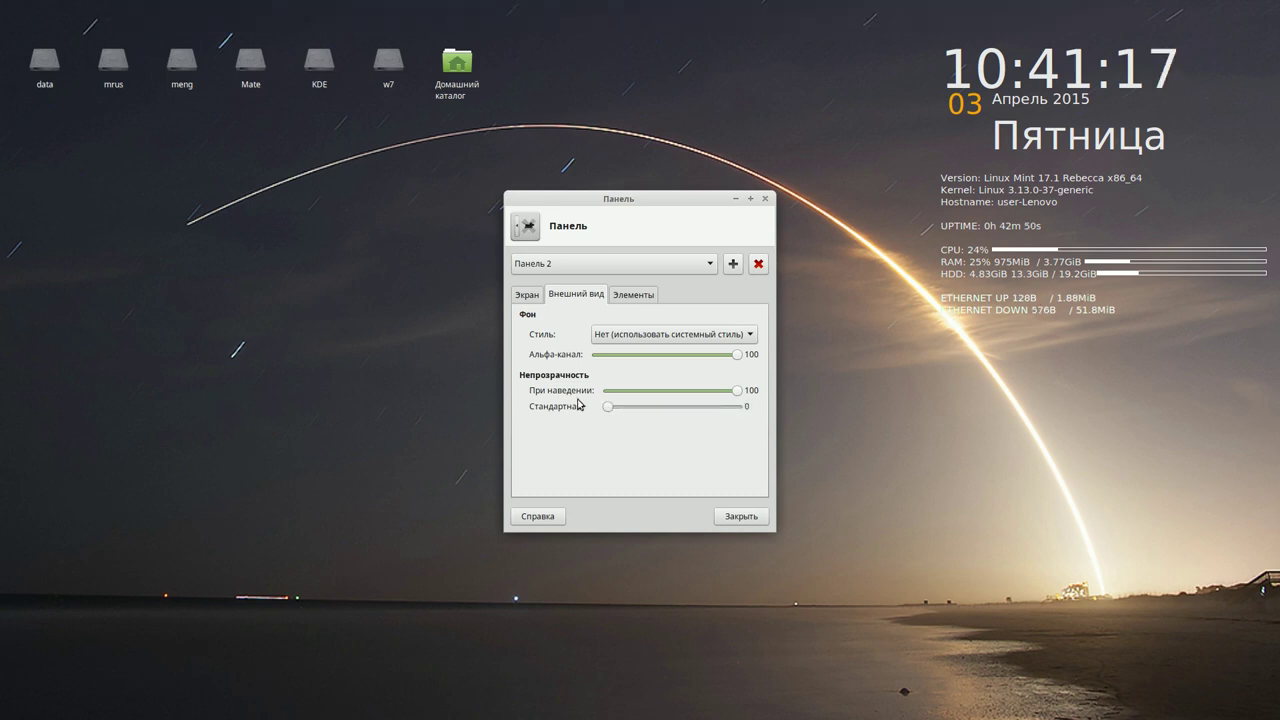
{"action": "left_click", "coordinate": [741, 516]}
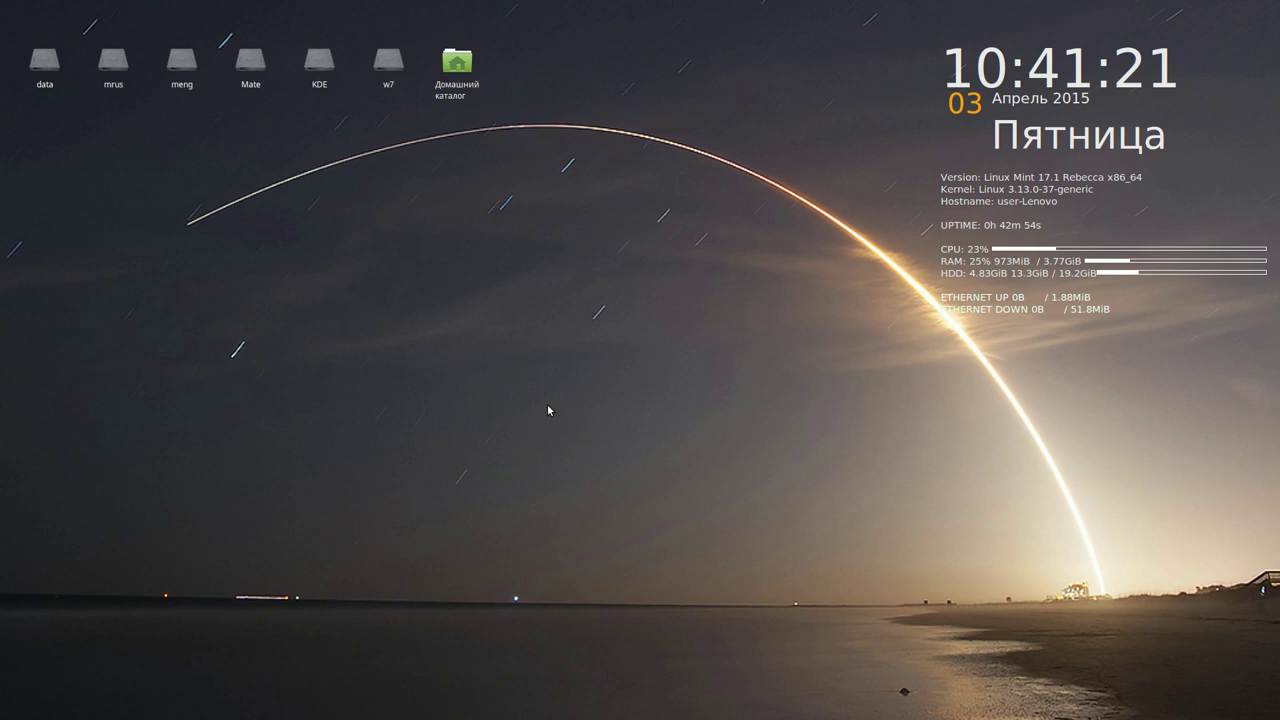
Step: Launch LibreOffice Calc with a blank spreadsheet and close it, two times in a row
{"action": "mouse_move", "coordinate": [610, 717]}
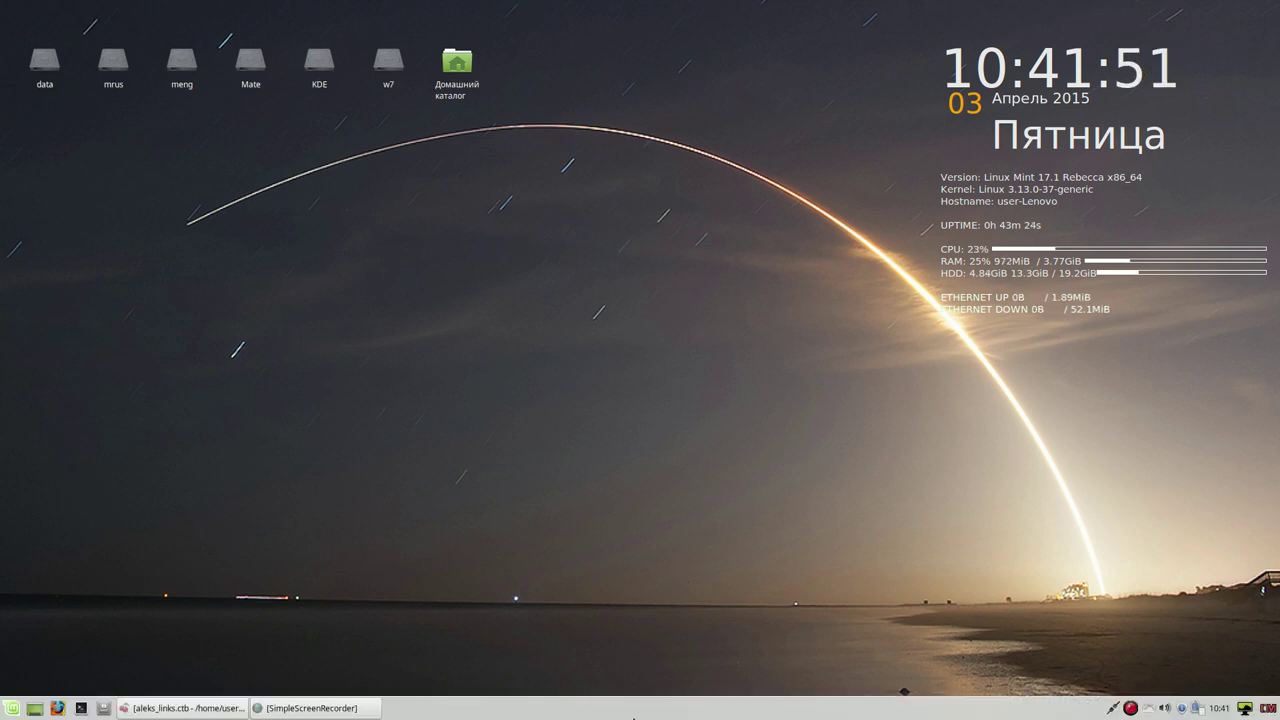
{"action": "left_click", "coordinate": [14, 709]}
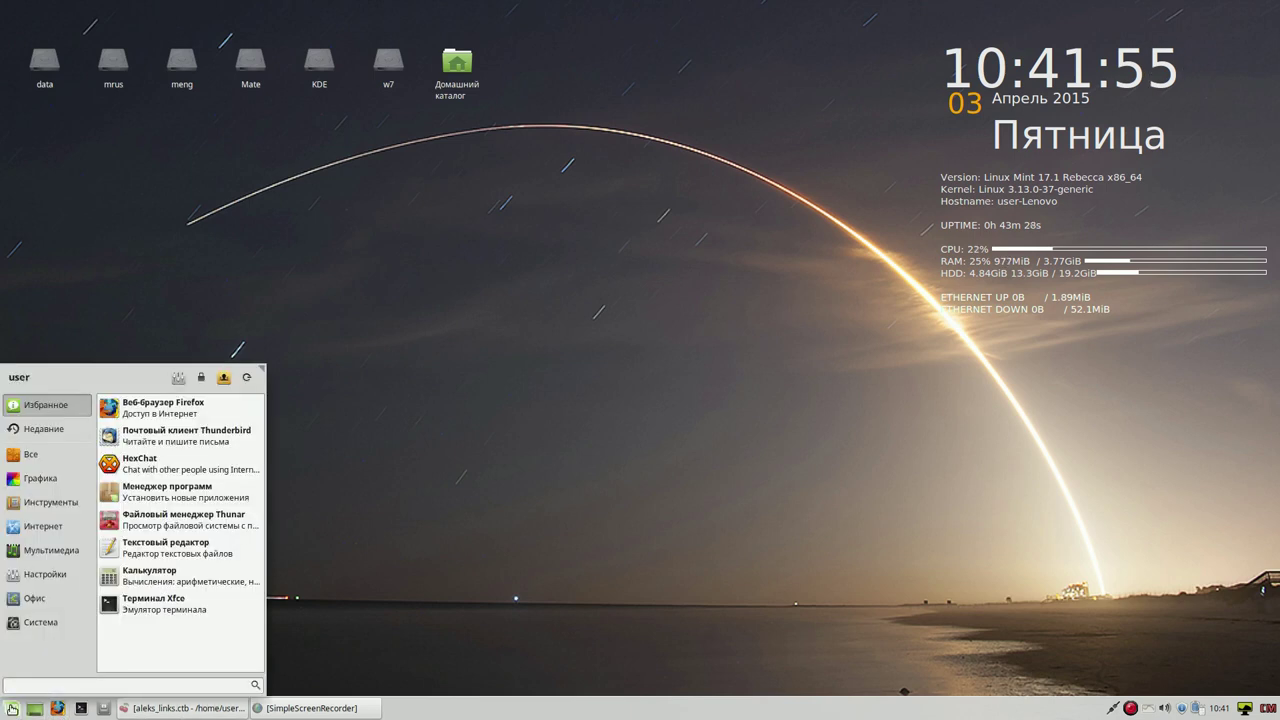
{"action": "left_click", "coordinate": [16, 599]}
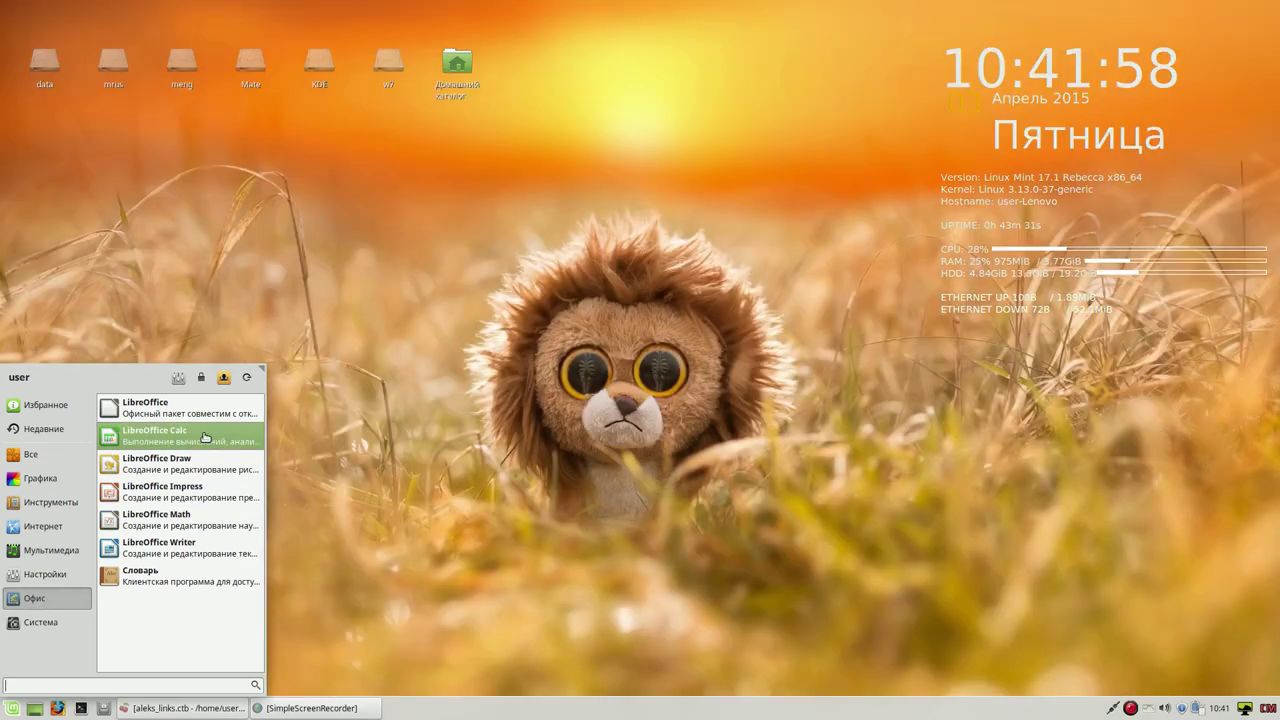
{"action": "left_click", "coordinate": [206, 437]}
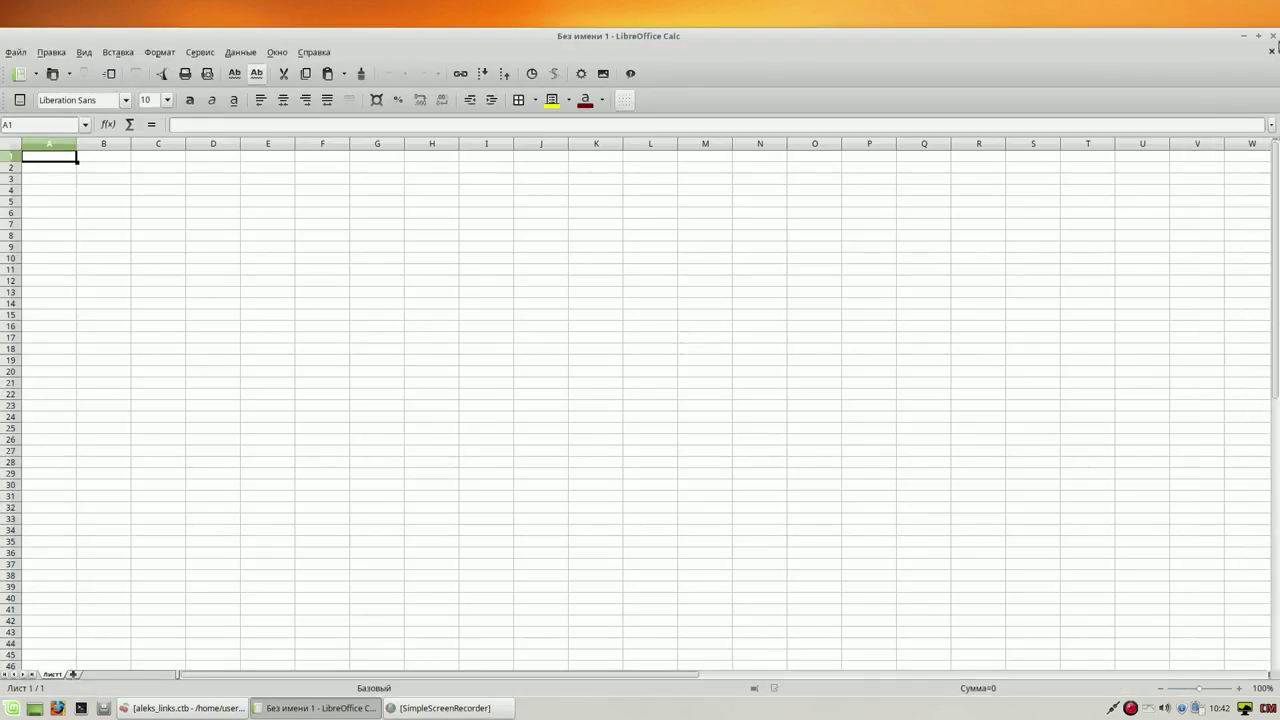
{"action": "left_click", "coordinate": [1273, 37]}
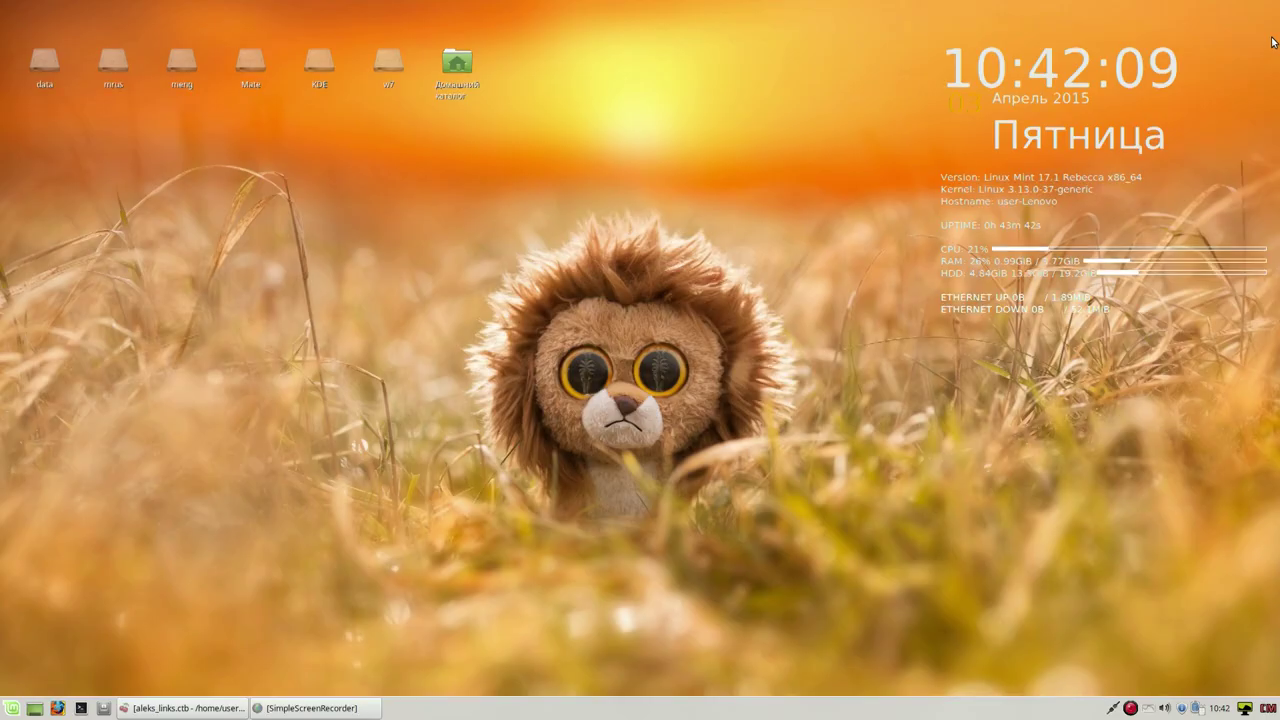
{"action": "left_click", "coordinate": [8, 709]}
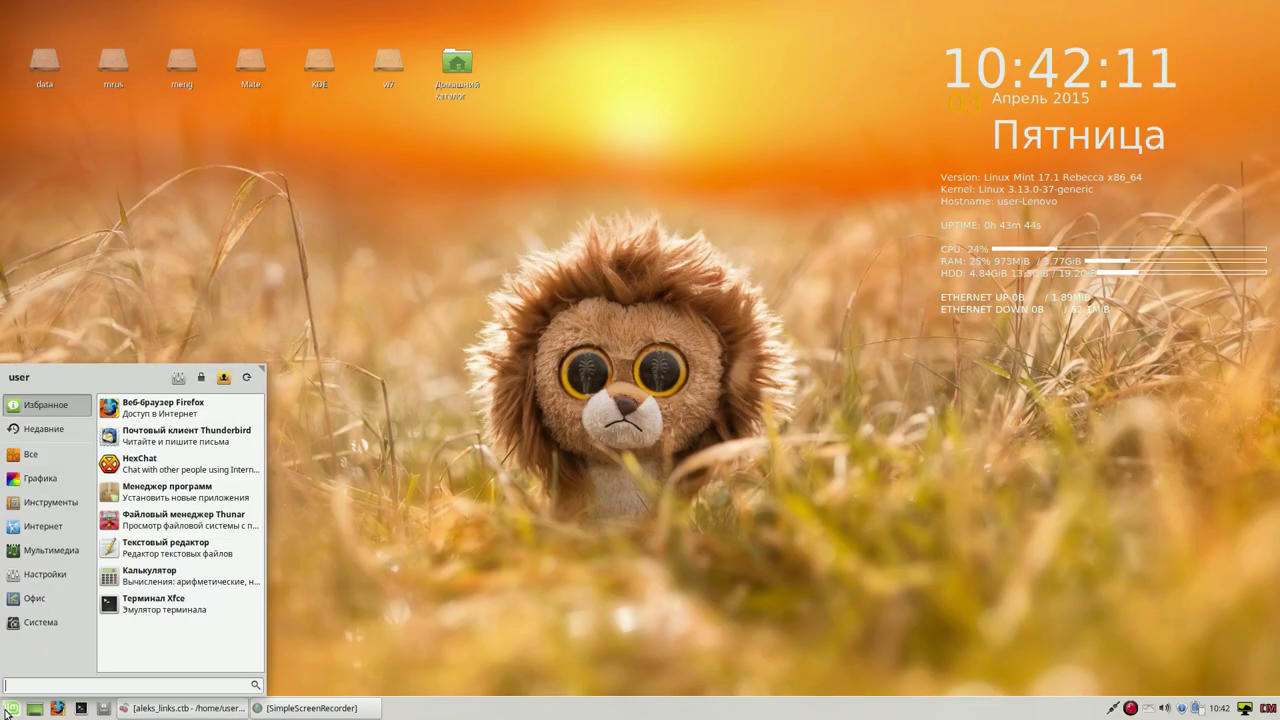
{"action": "left_click", "coordinate": [30, 599]}
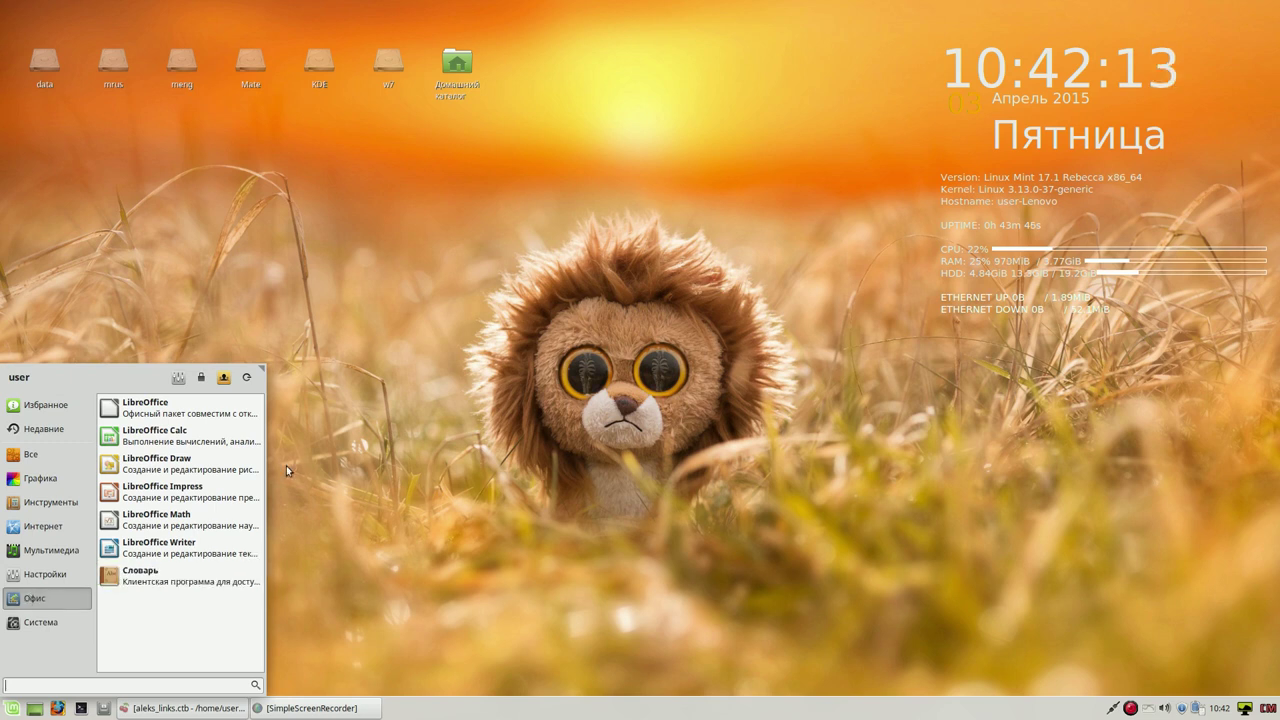
{"action": "left_click", "coordinate": [222, 434]}
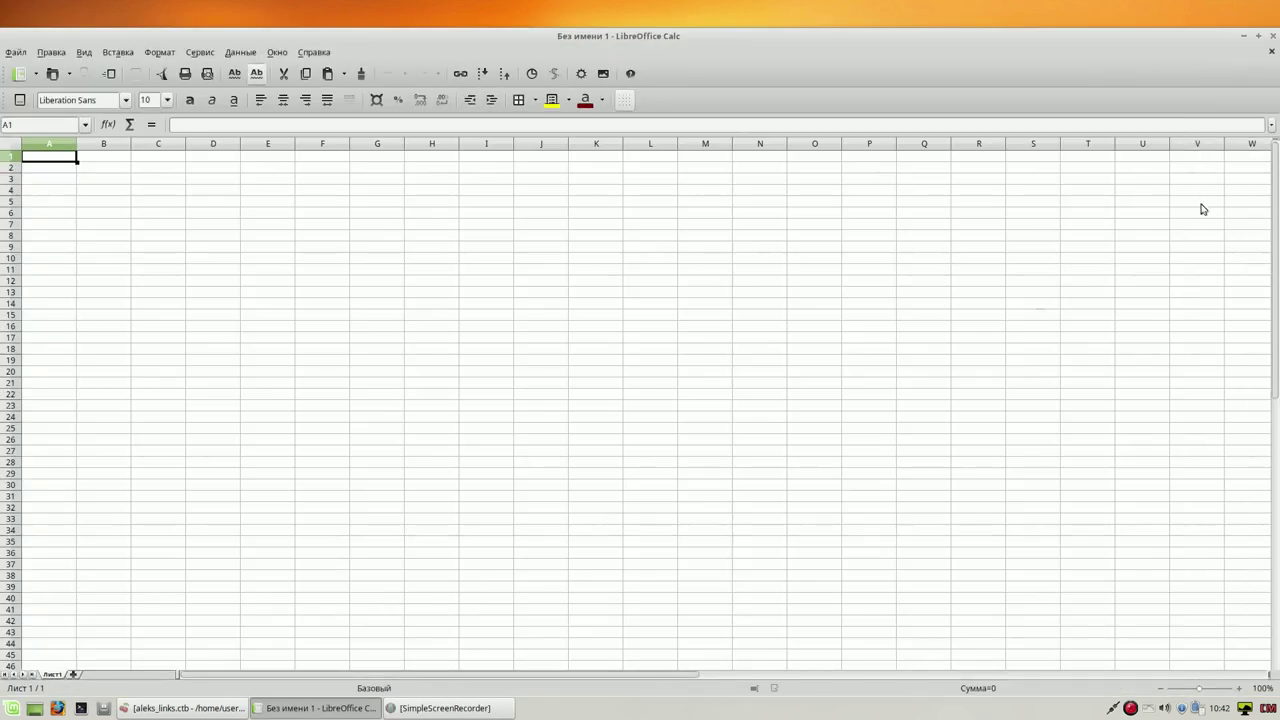
{"action": "left_click", "coordinate": [1272, 36]}
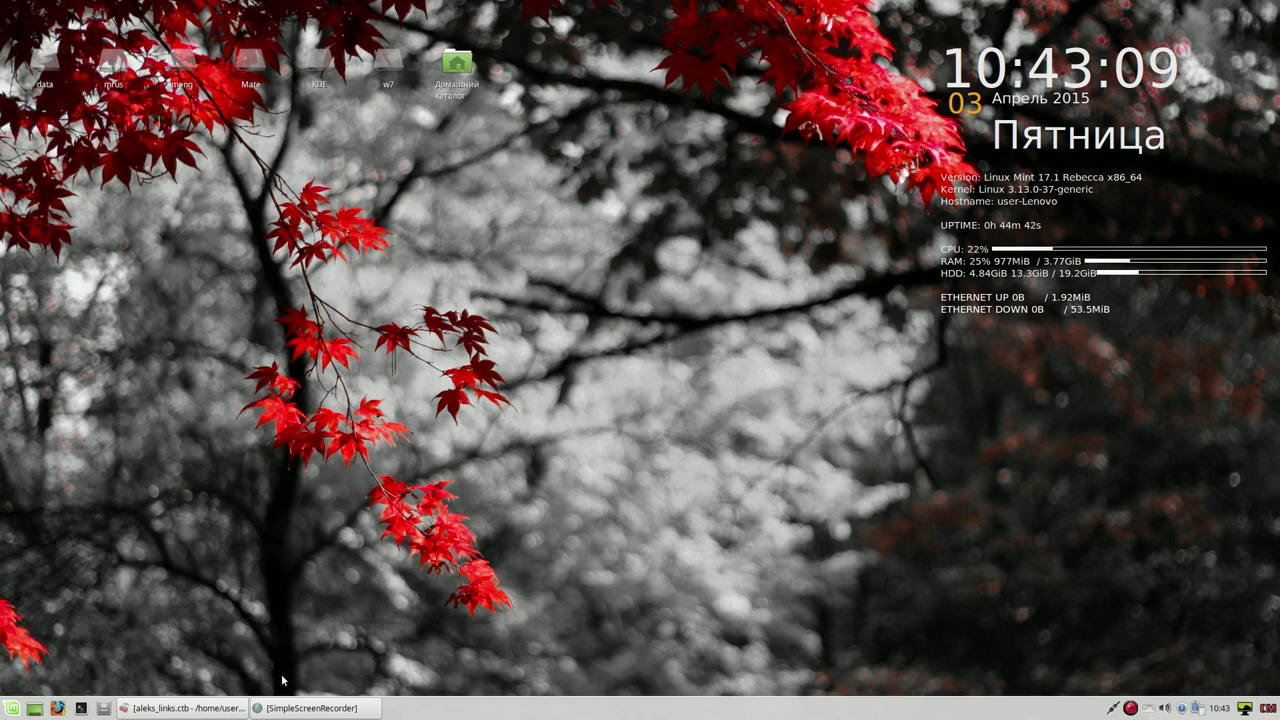
Step: Switch to LibreOffice Writer with a new blank document
{"action": "left_click", "coordinate": [12, 708]}
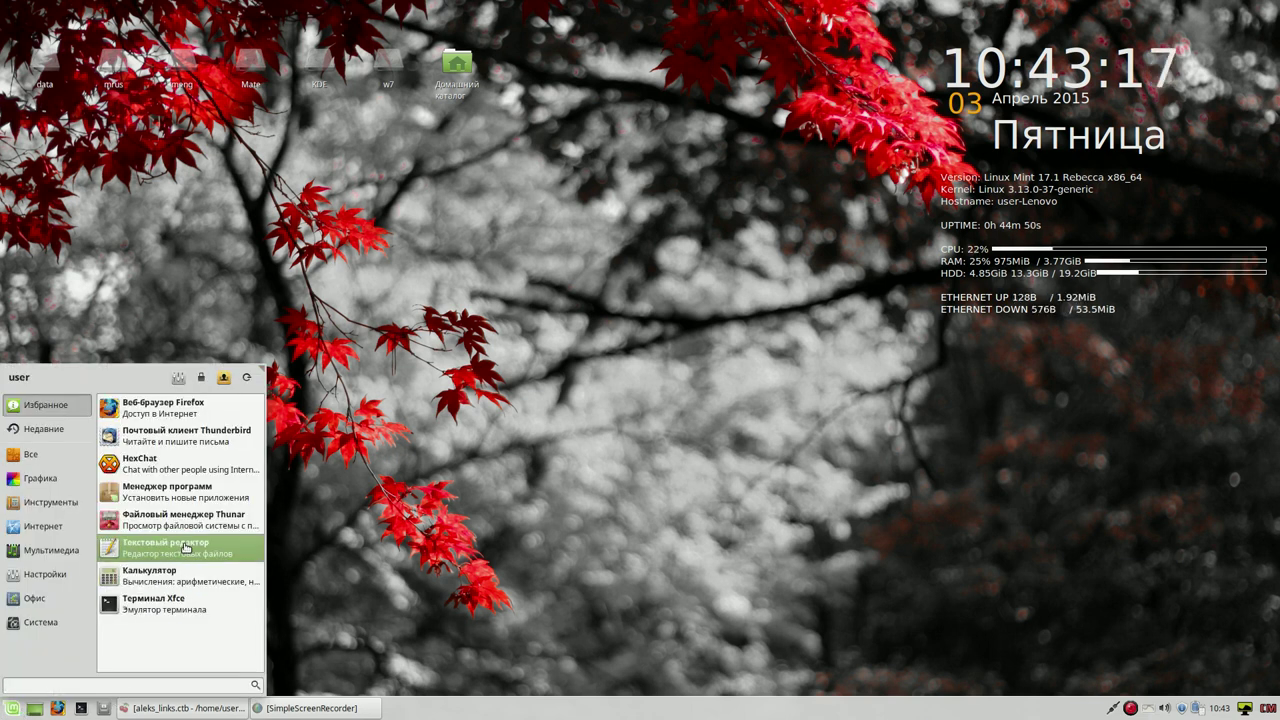
{"action": "left_click_drag", "start_coordinate": [184, 547], "coordinate": [90, 580]}
{"action": "left_click", "coordinate": [38, 598]}
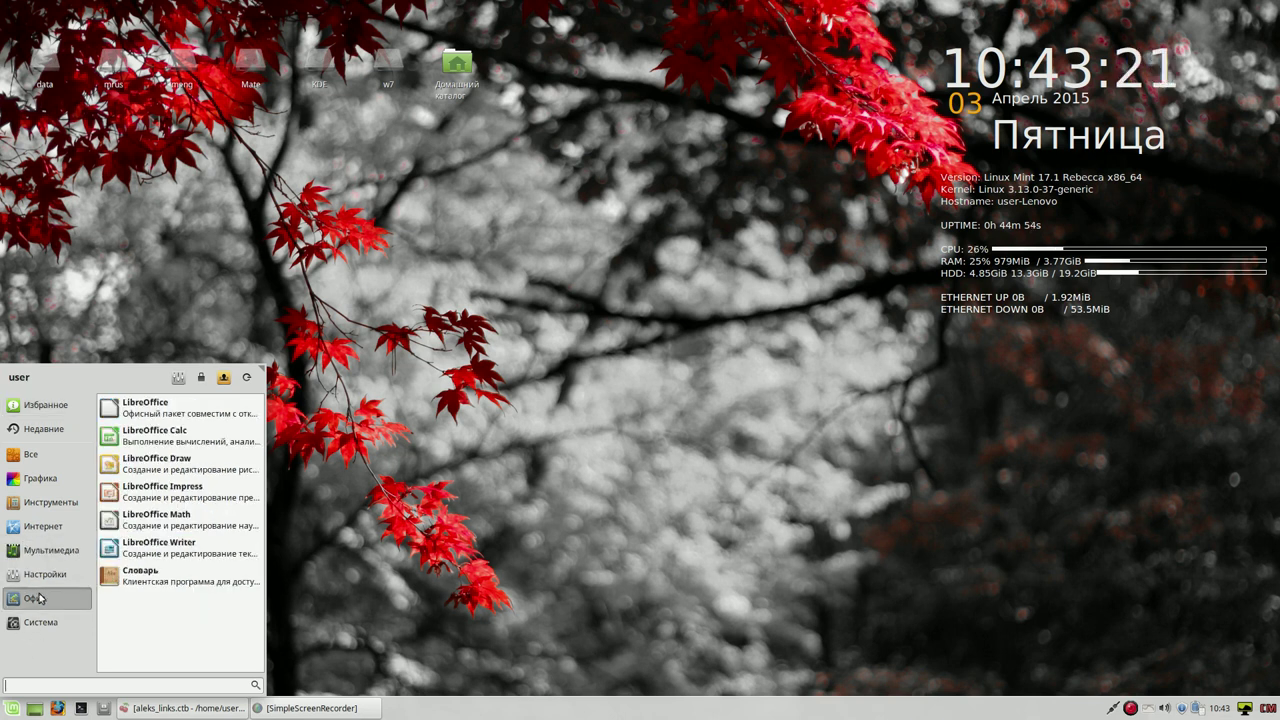
{"action": "left_click", "coordinate": [168, 548]}
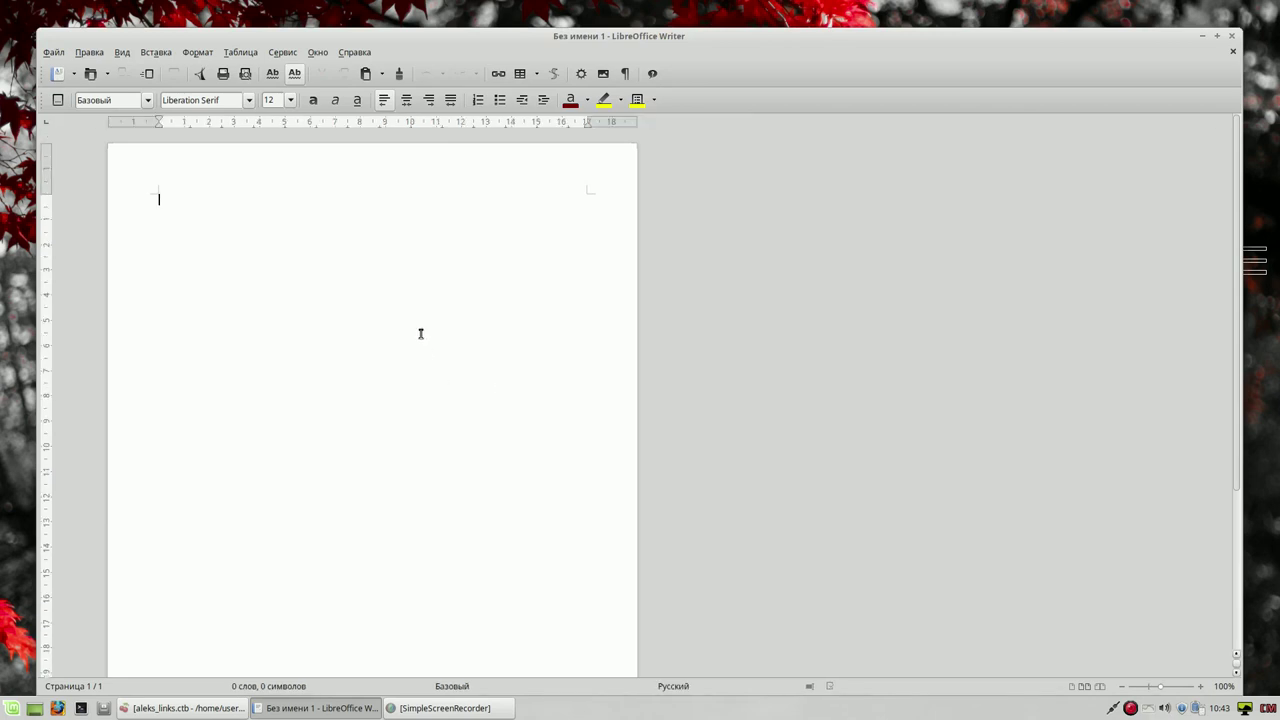
Step: Write "XFCE" on the first line and "ИКС ЭФ СИ И" on the second, then start a new line
{"action": "type", "text": "xFCE"}
{"action": "key", "text": "Return"}
{"action": "type", "text": "Uro"}
{"action": "type", "text": "i"}
{"action": "key", "text": "BackSpace"}
{"action": "key", "text": "BackSpace"}
{"action": "key", "text": "BackSpace"}
{"action": "type", "text": "ИКС ЭФ СИ И"}
{"action": "key", "text": "Return"}
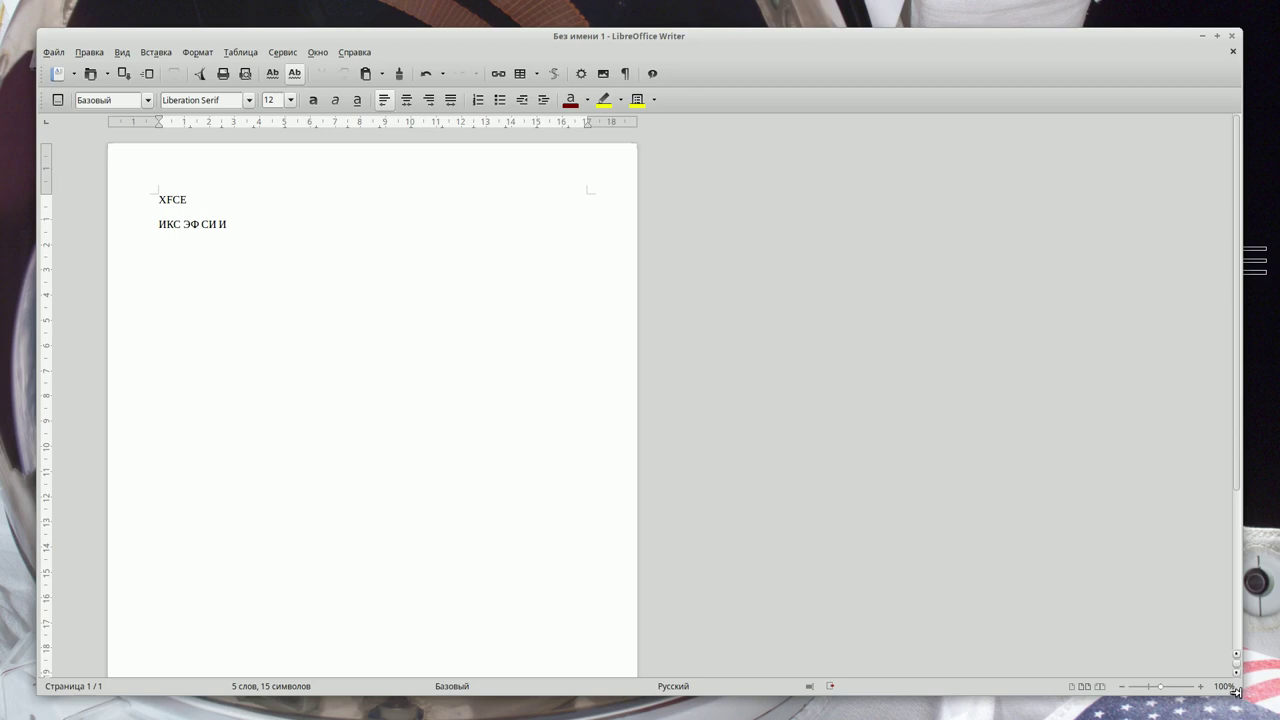
Step: Shrink the Writer window to less than half the desktop's width and move it to the upper middle of the desktop
{"action": "left_click_drag", "start_coordinate": [1238, 693], "coordinate": [555, 357]}
{"action": "left_click_drag", "start_coordinate": [467, 38], "coordinate": [819, 66]}
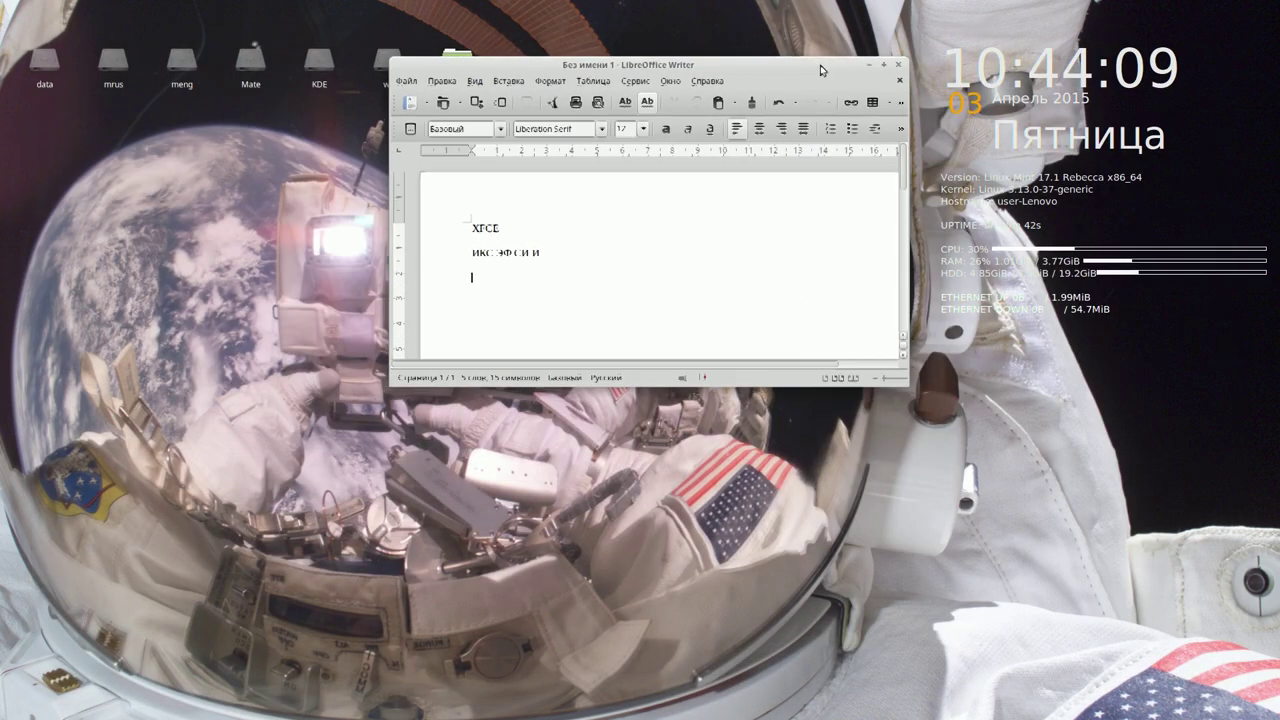
Step: Set the font size of both text lines to 28 and deselect the text
{"action": "left_click_drag", "start_coordinate": [540, 252], "coordinate": [472, 226]}
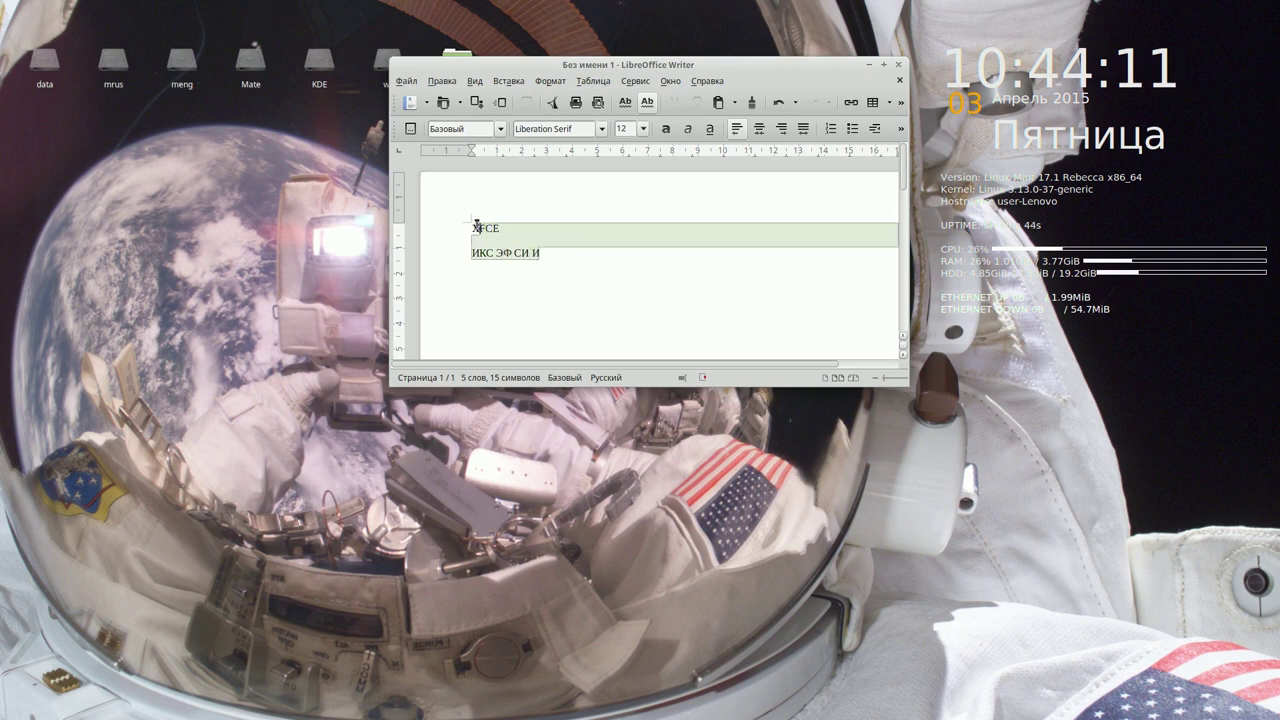
{"action": "left_click", "coordinate": [643, 128]}
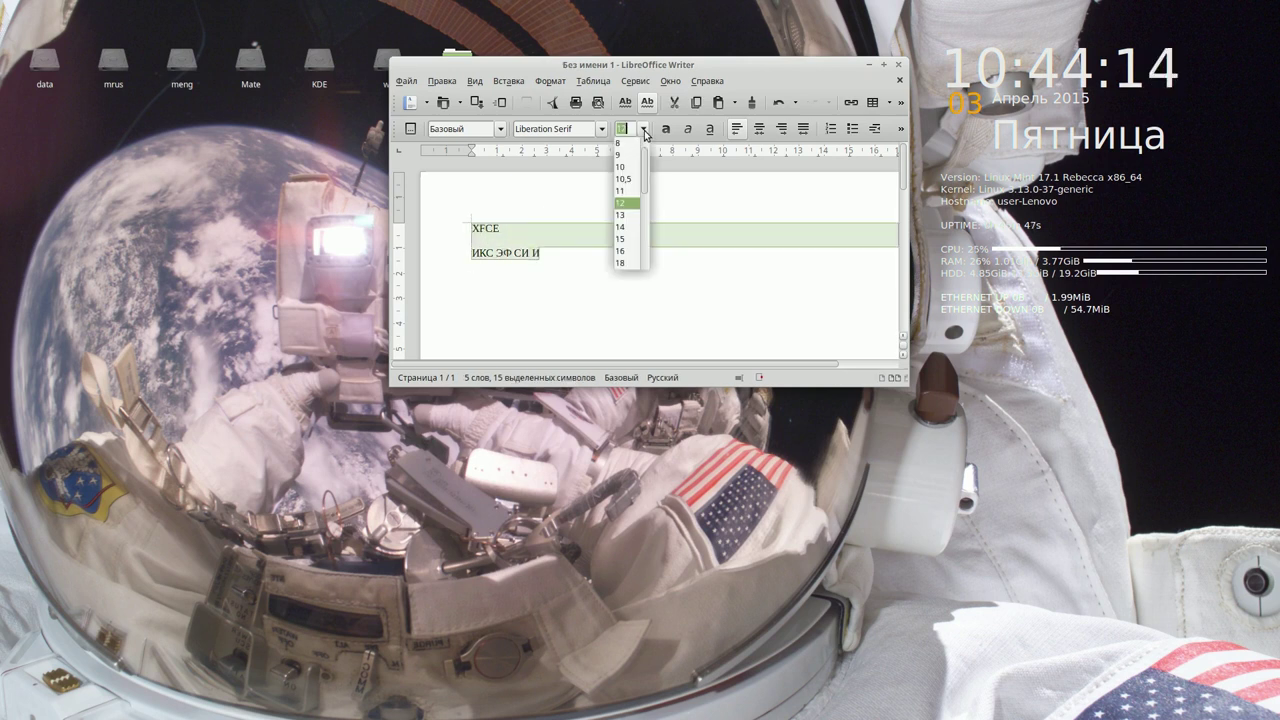
{"action": "left_click", "coordinate": [626, 262]}
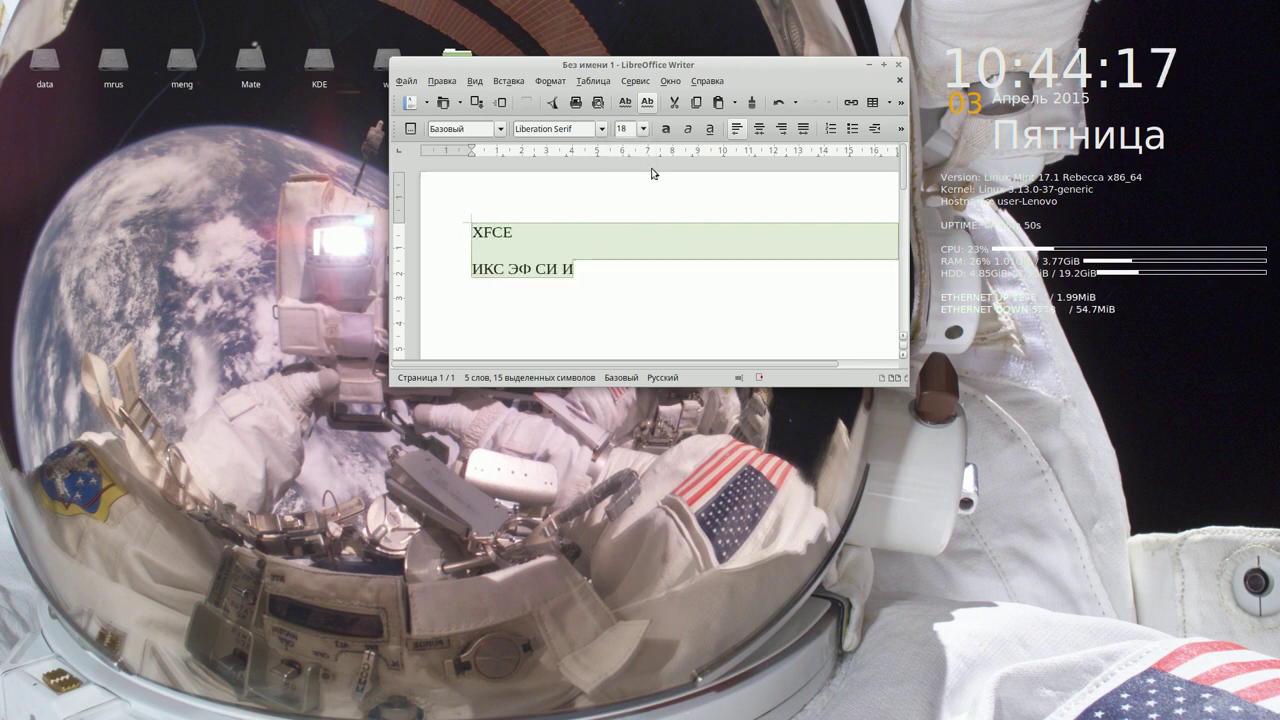
{"action": "left_click", "coordinate": [643, 128]}
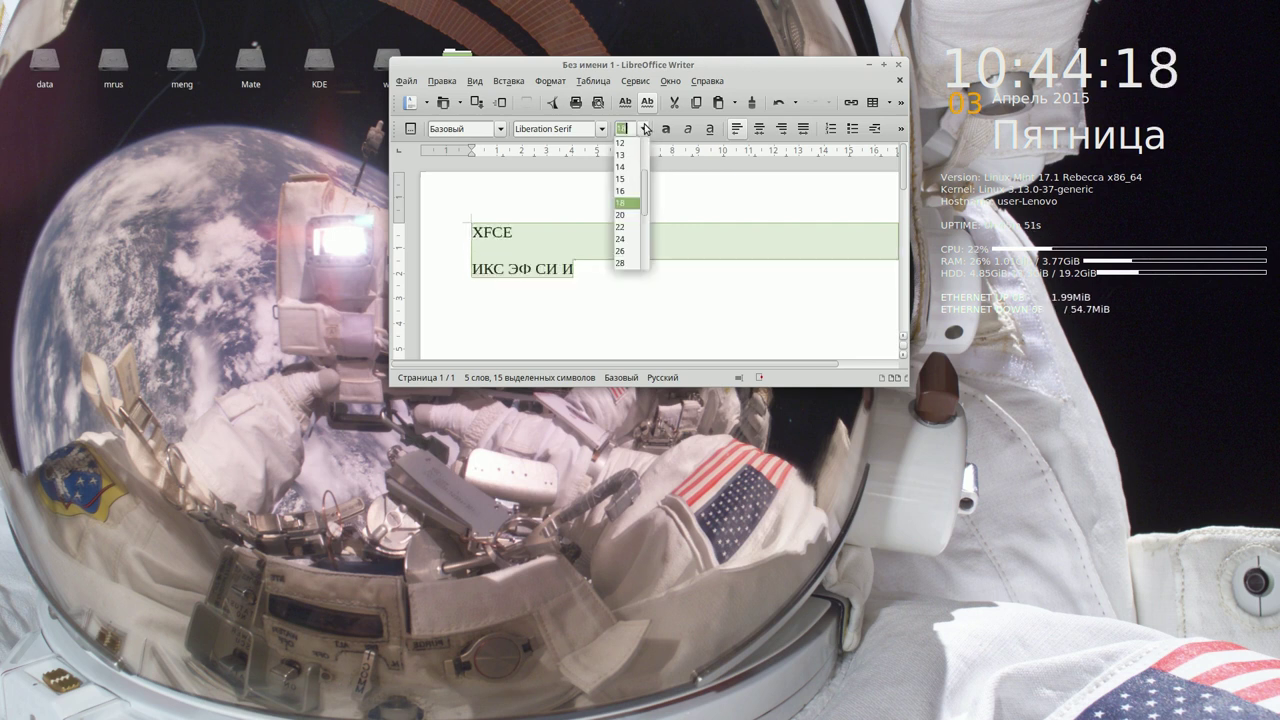
{"action": "left_click", "coordinate": [626, 262]}
{"action": "left_click", "coordinate": [712, 304]}
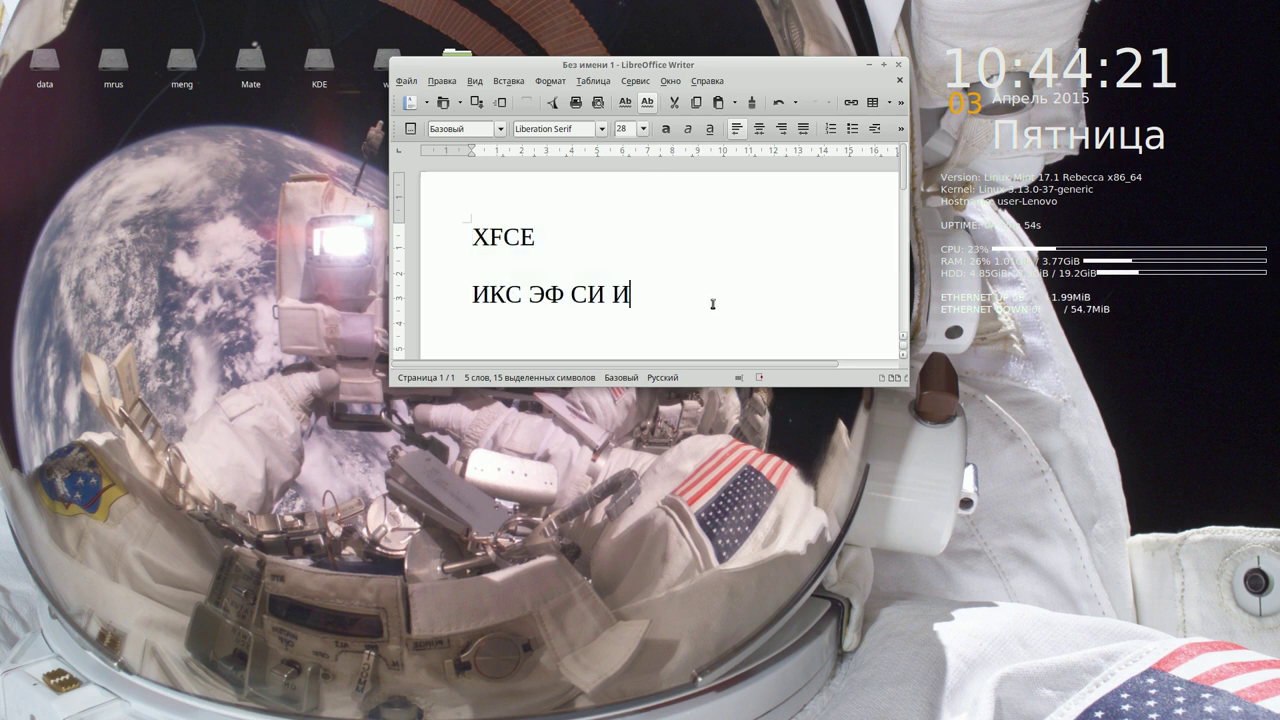